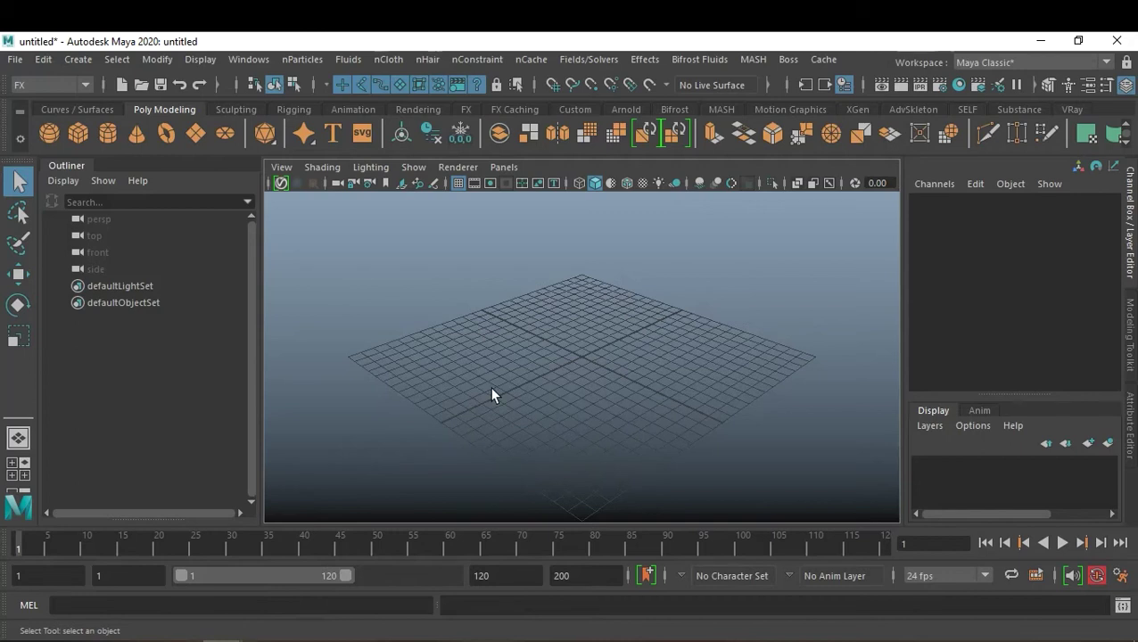
- Create a polygon sphere and enlarge its radius to about 8.9
{"action": "left_click", "coordinate": [49, 131]}
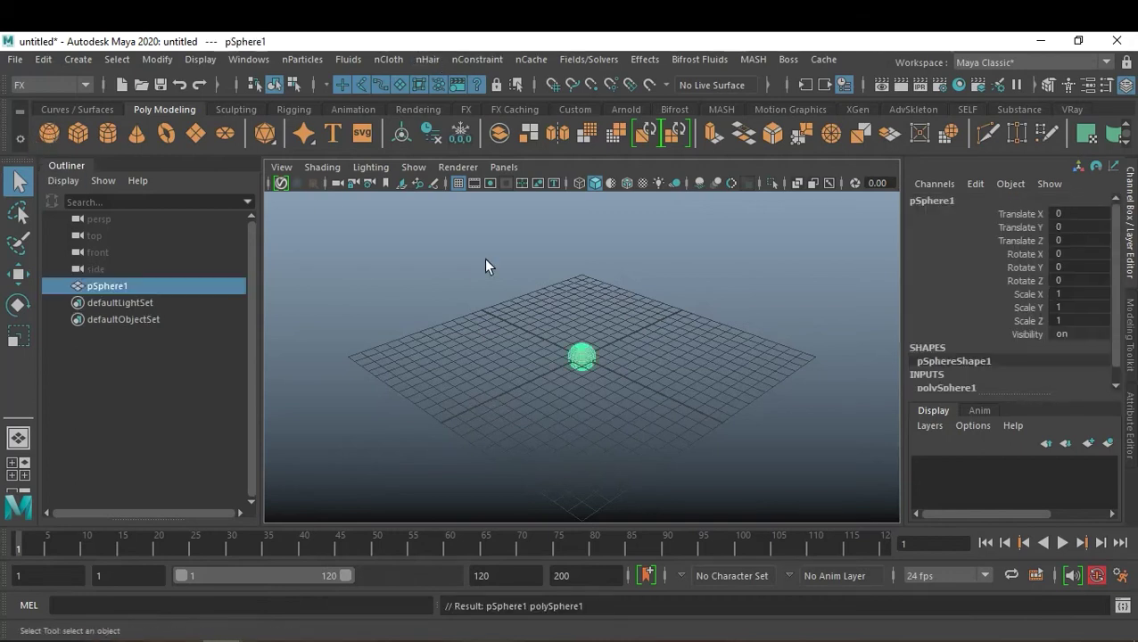
{"action": "scroll", "coordinate": [1009, 346], "scroll_direction": "down", "scroll_amount": 1}
{"action": "left_click", "coordinate": [965, 370]}
{"action": "left_click", "coordinate": [985, 333]}
{"action": "middle_click_drag", "start_coordinate": [734, 320], "coordinate": [801, 339]}
{"action": "right_click_drag", "start_coordinate": [631, 324], "coordinate": [553, 143]}
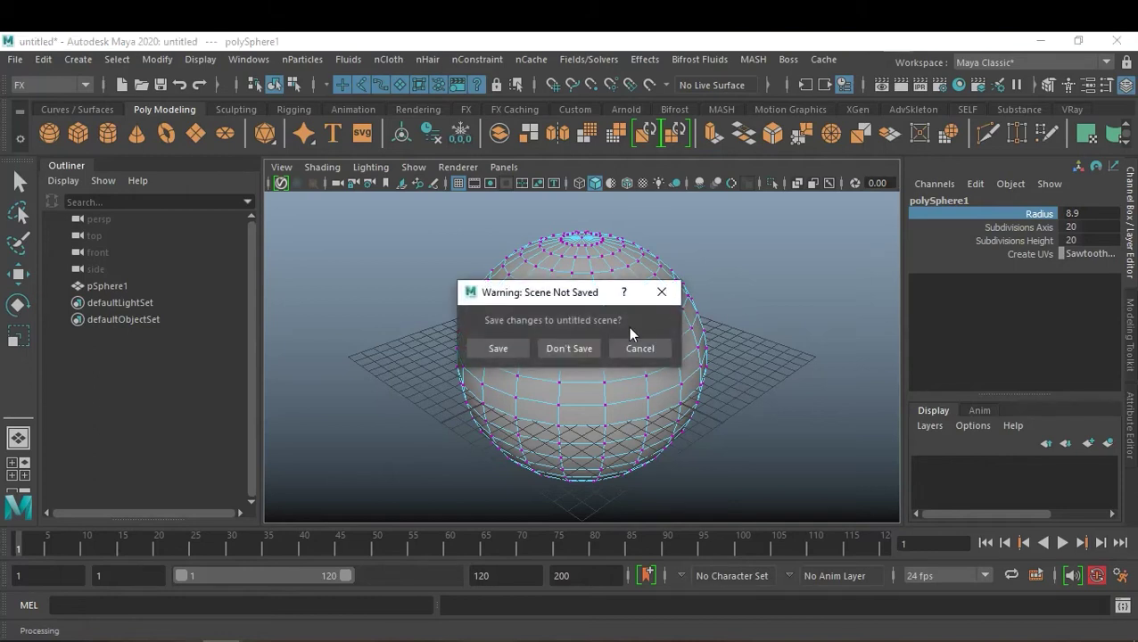
- Discard the scene unsaved and create a new polygon sphere with radius 6
{"action": "left_click", "coordinate": [582, 346]}
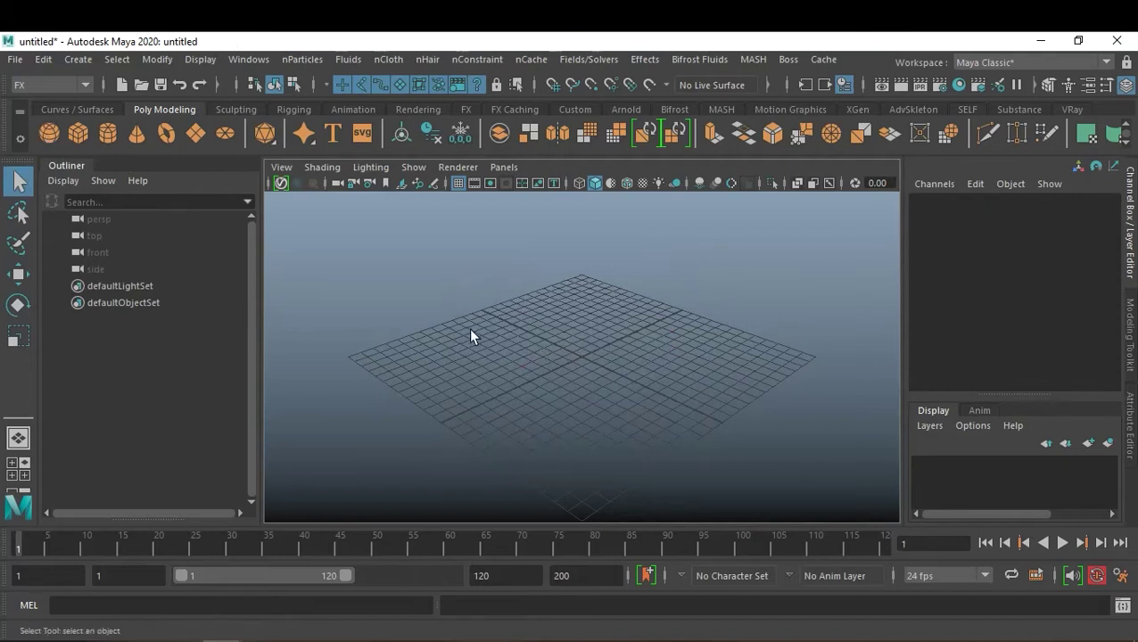
{"action": "right_click_drag", "start_coordinate": [471, 336], "coordinate": [592, 393], "text": "shift"}
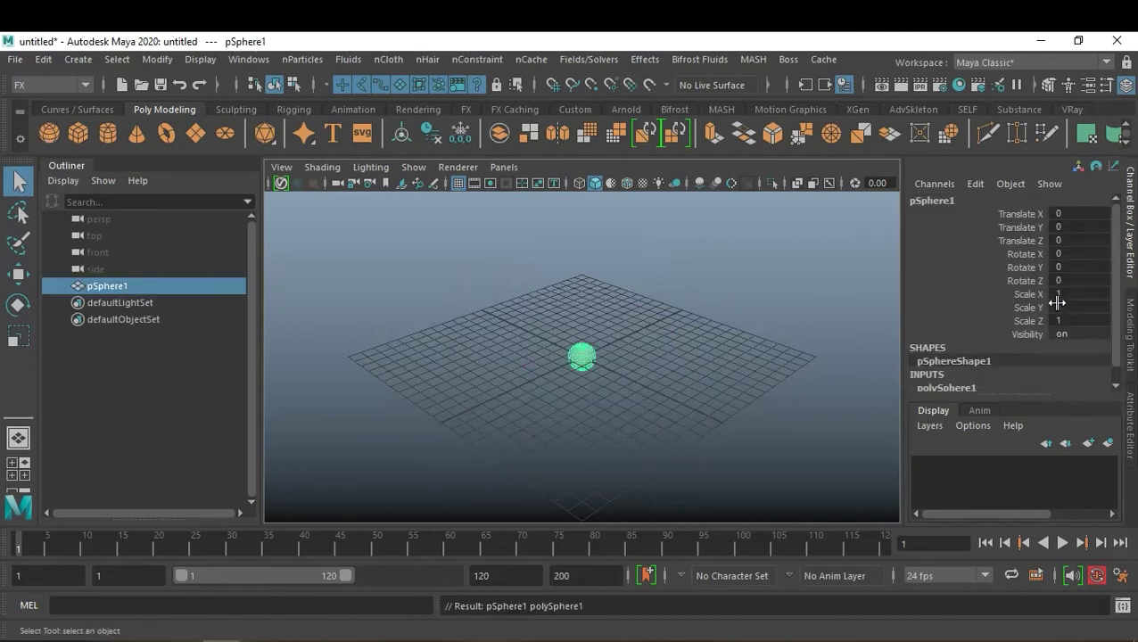
{"action": "scroll", "coordinate": [1052, 307], "scroll_direction": "down", "scroll_amount": 1}
{"action": "left_click", "coordinate": [939, 372]}
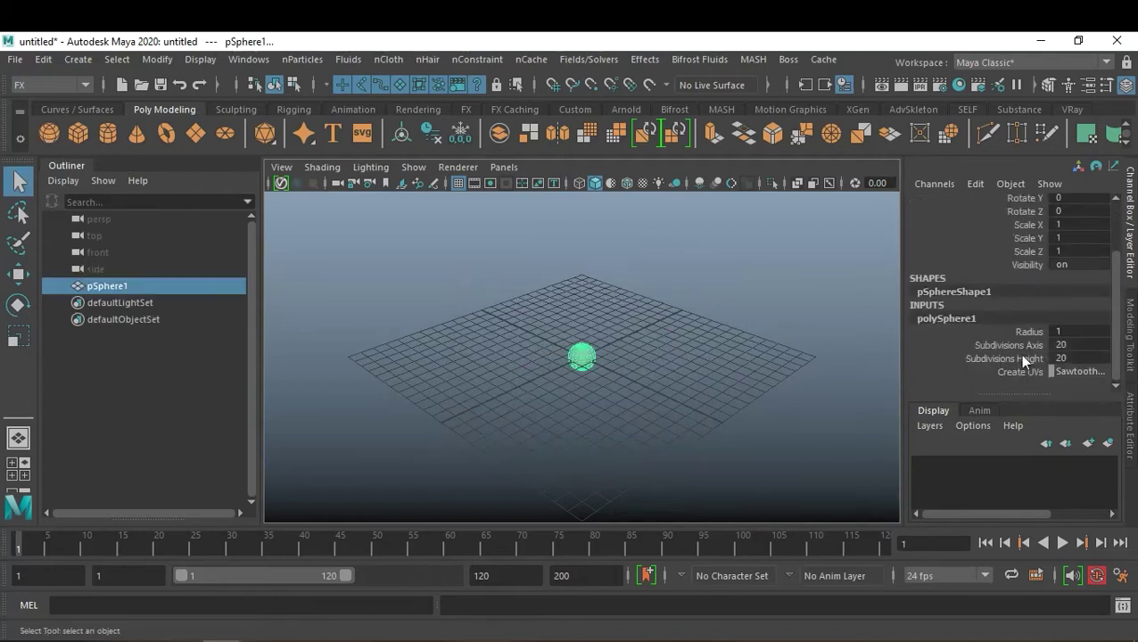
{"action": "left_click", "coordinate": [1017, 331]}
{"action": "middle_click_drag", "start_coordinate": [627, 362], "coordinate": [655, 373]}
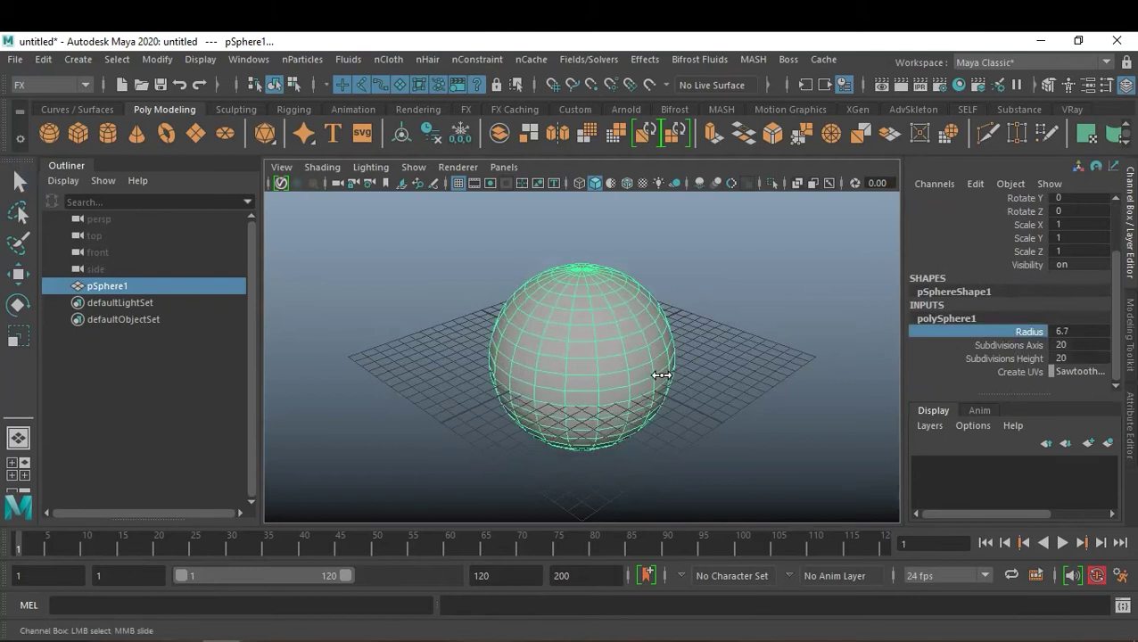
- Raise pSphere1 above the grid to Translate Y 6.752, then deselect it
{"action": "key", "text": "w"}
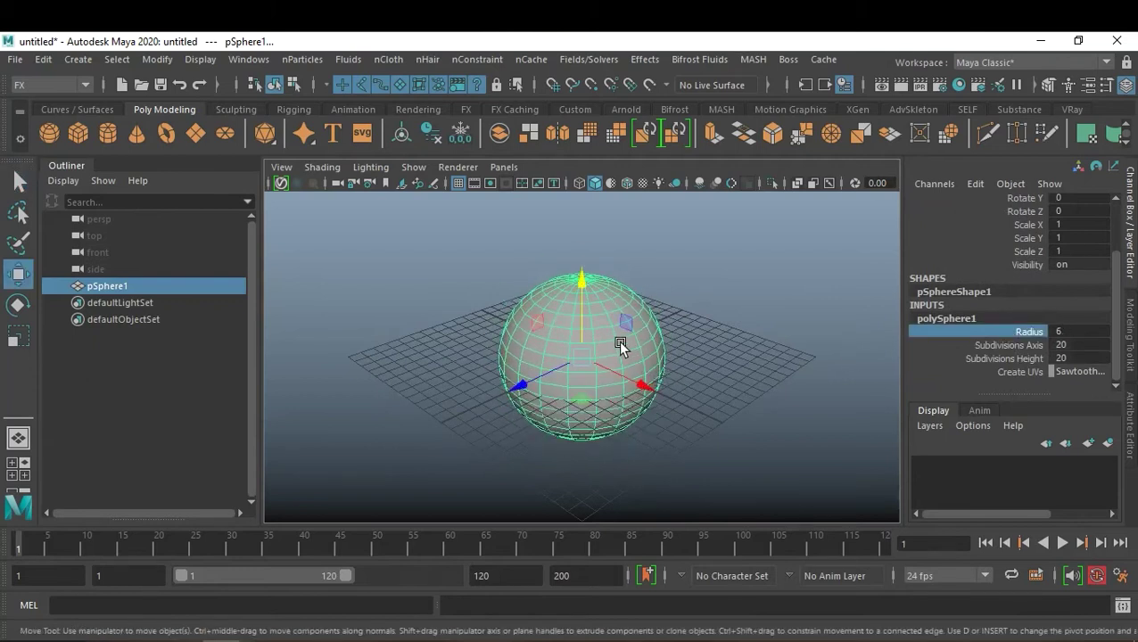
{"action": "left_click_drag", "start_coordinate": [582, 290], "coordinate": [586, 189]}
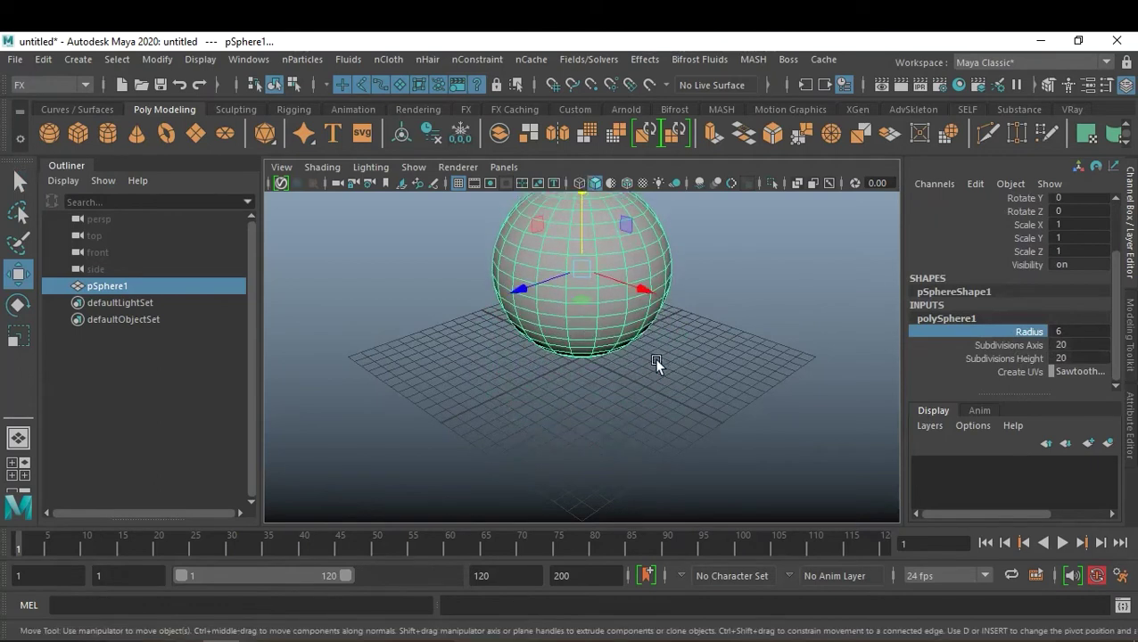
{"action": "key", "text": "f"}
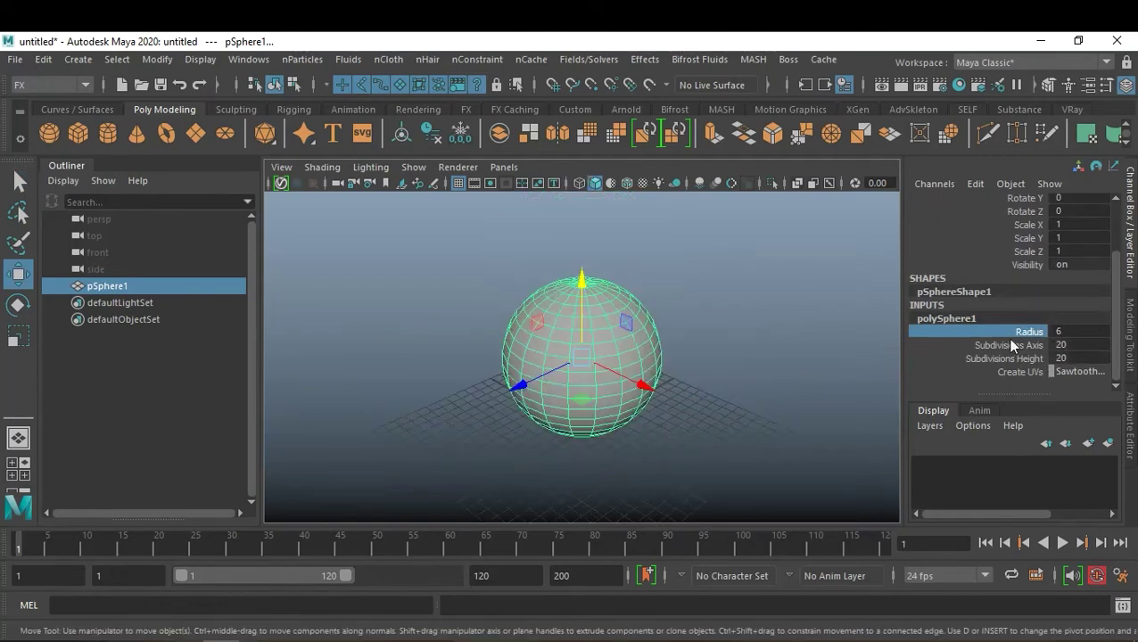
{"action": "left_click_drag", "start_coordinate": [1009, 350], "coordinate": [1000, 358]}
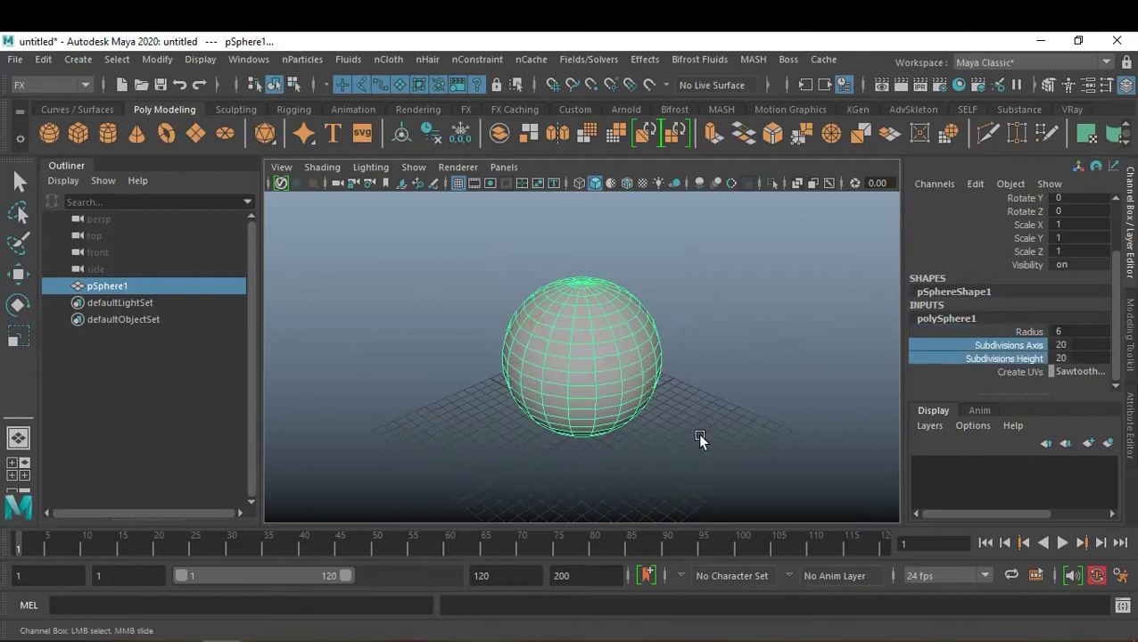
{"action": "left_click", "coordinate": [714, 417]}
{"action": "left_click", "coordinate": [652, 388]}
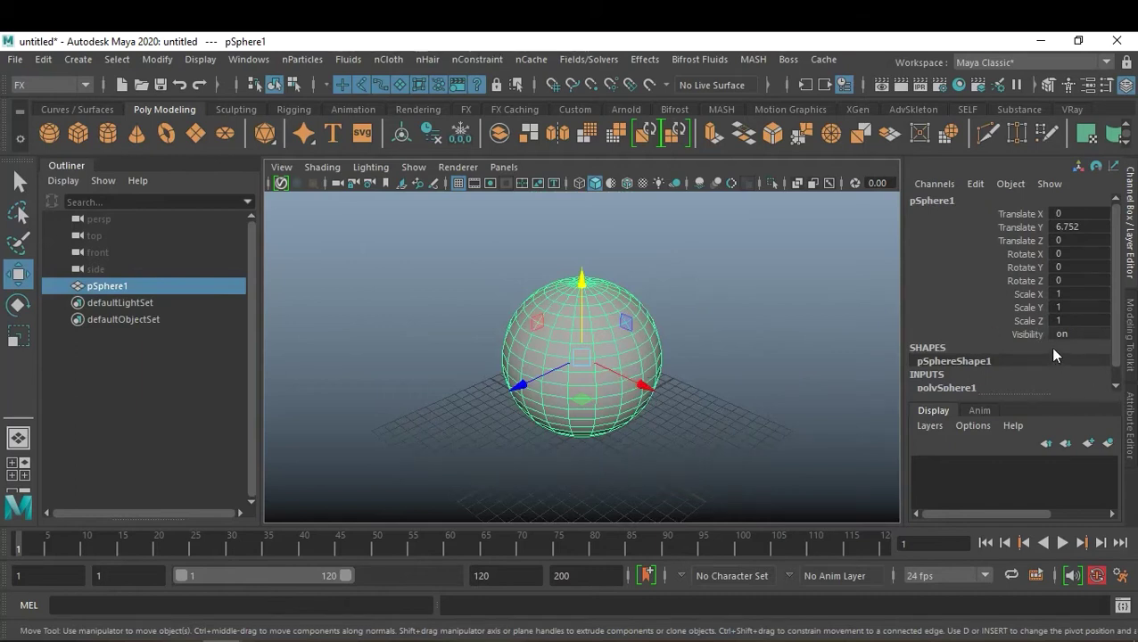
{"action": "left_click", "coordinate": [668, 455]}
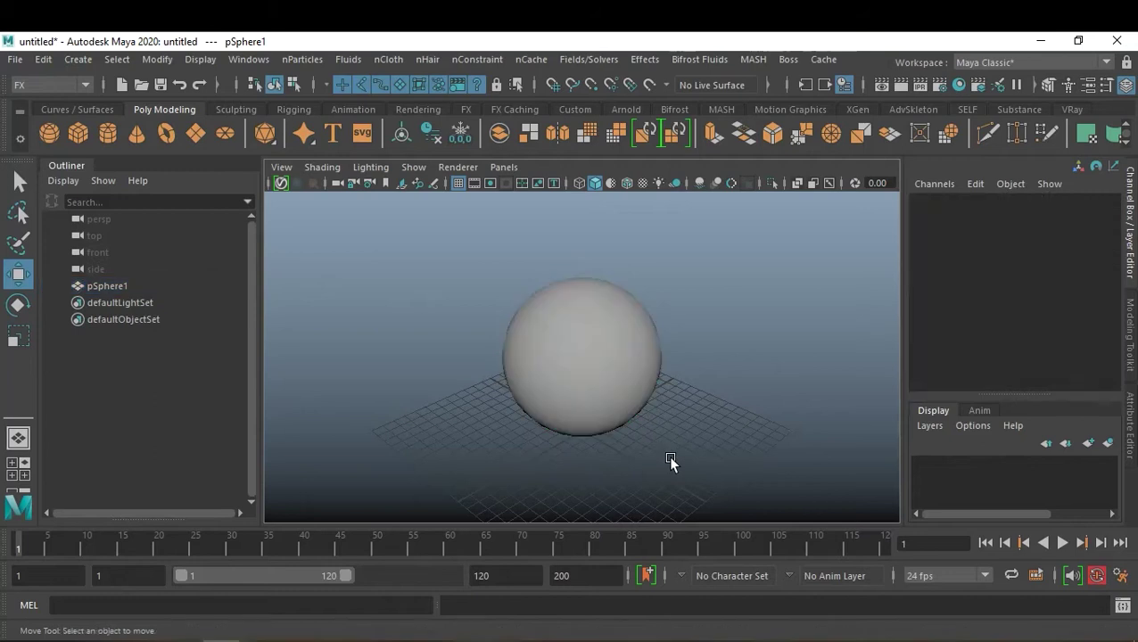
- Create a default-settings omni emitter with nParticle1 and move it left to Translate X -18.498
{"action": "left_click", "coordinate": [596, 341]}
{"action": "left_click", "coordinate": [414, 330]}
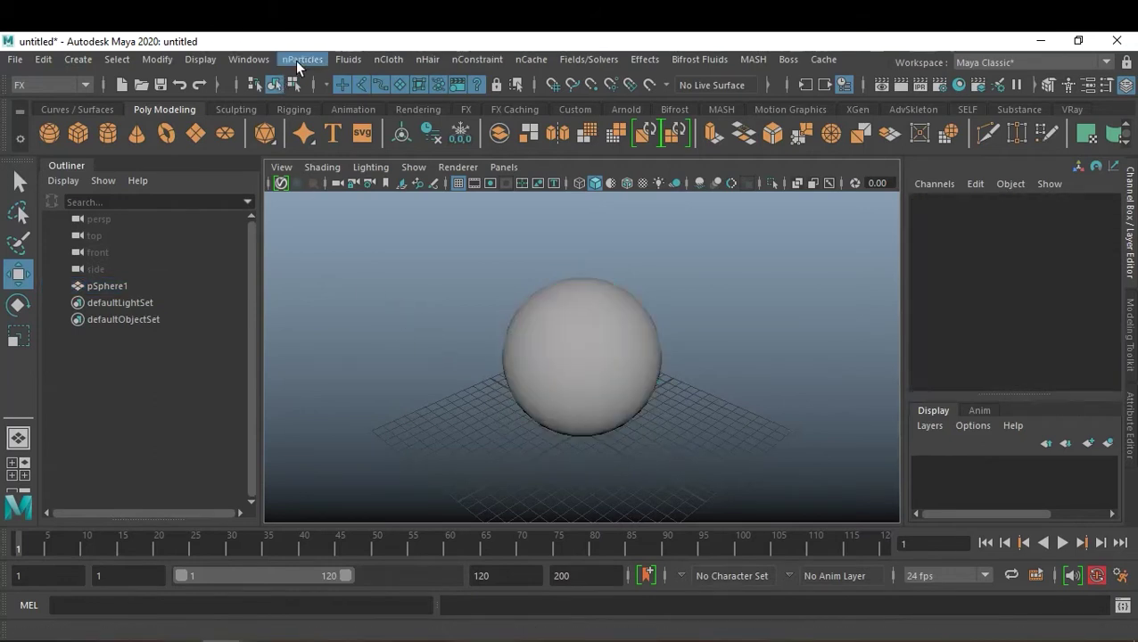
{"action": "left_click", "coordinate": [296, 60]}
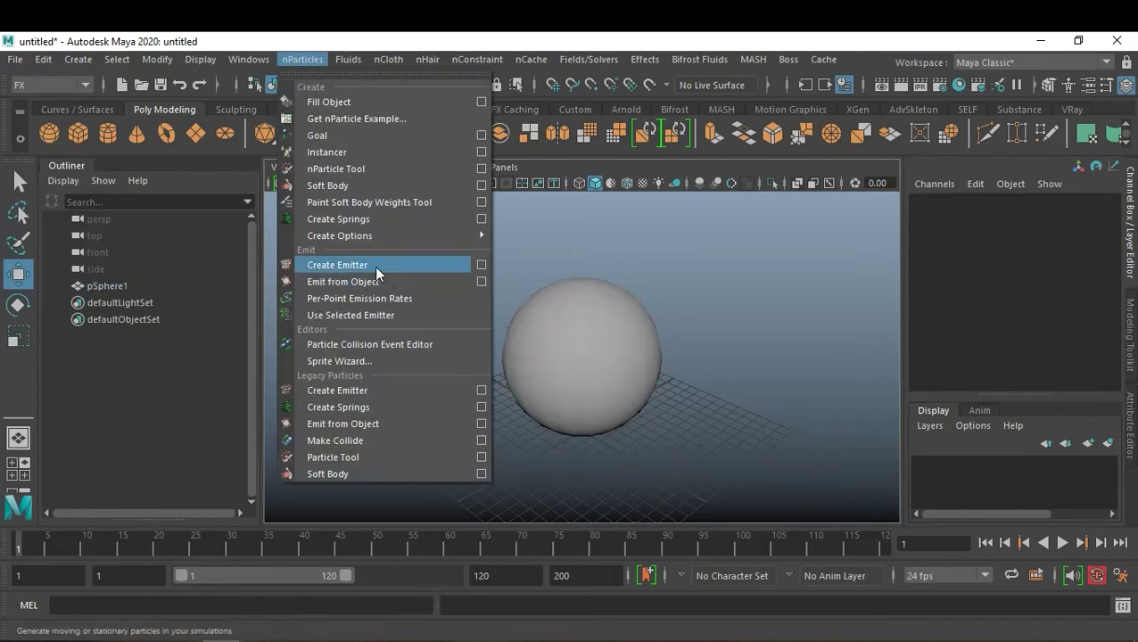
{"action": "left_click", "coordinate": [480, 266]}
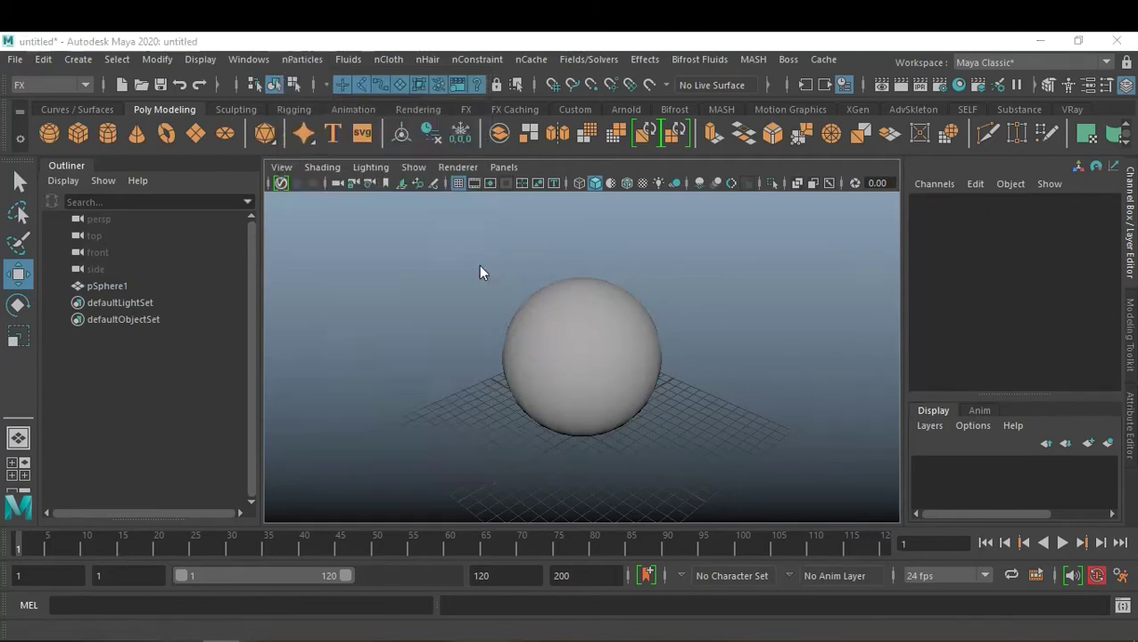
{"action": "left_click", "coordinate": [395, 269]}
{"action": "left_click", "coordinate": [411, 302]}
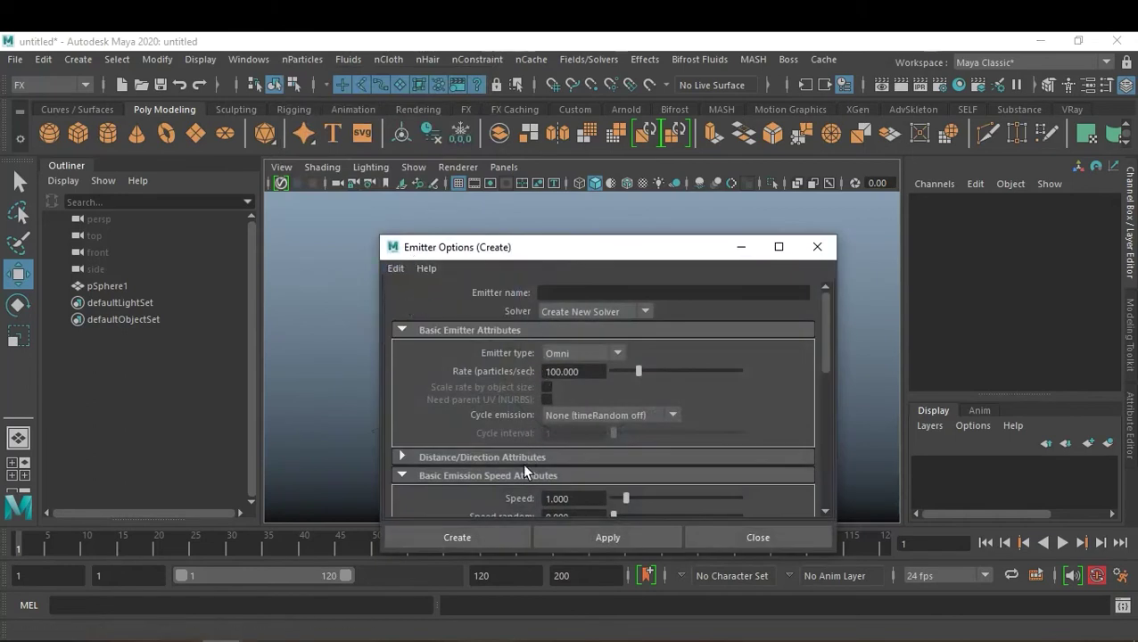
{"action": "left_click", "coordinate": [469, 542]}
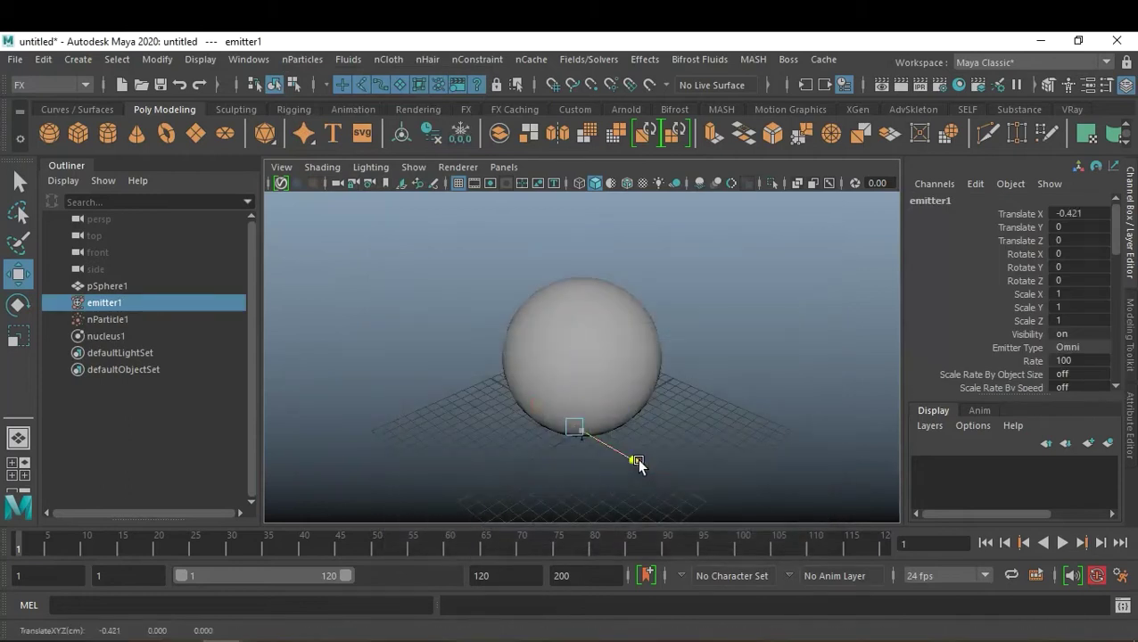
{"action": "left_click_drag", "start_coordinate": [637, 465], "coordinate": [500, 384]}
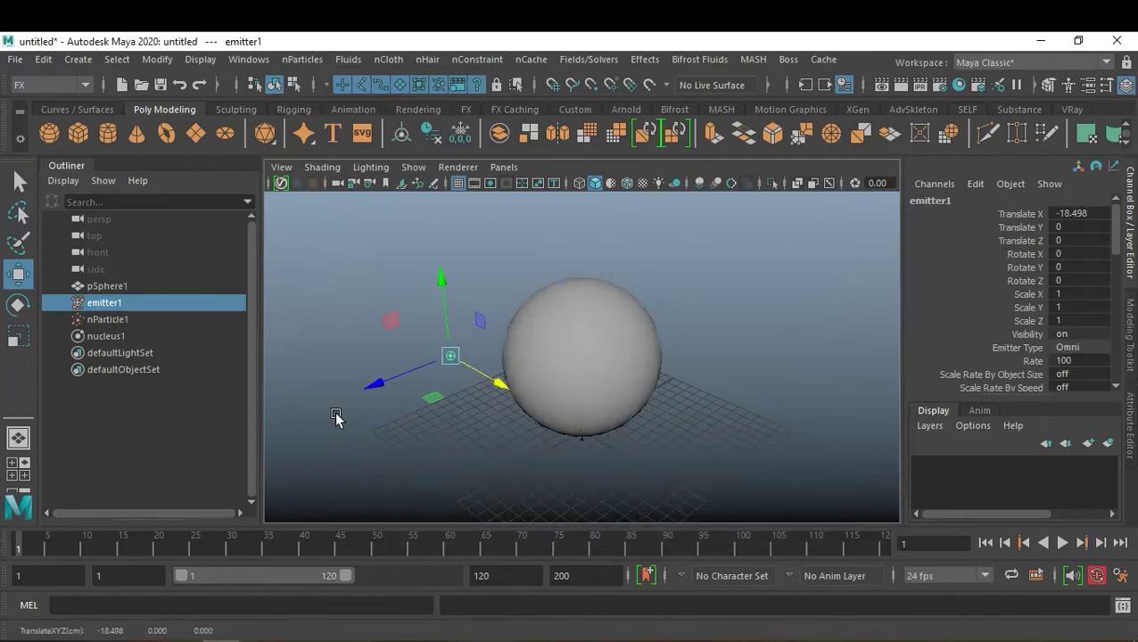
{"action": "left_click", "coordinate": [126, 319]}
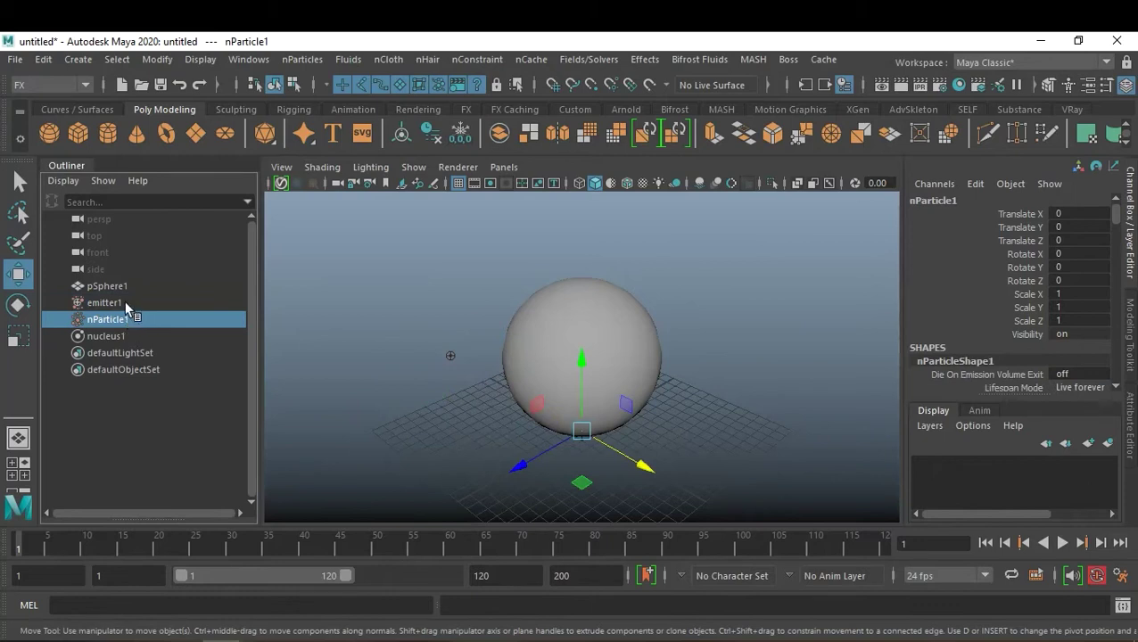
- Make pSphere1 a goal for nParticle1 with reset options and goal weight 1.000
{"action": "left_click", "coordinate": [116, 287], "text": "ctrl"}
{"action": "middle_click_drag", "start_coordinate": [116, 289], "coordinate": [165, 321]}
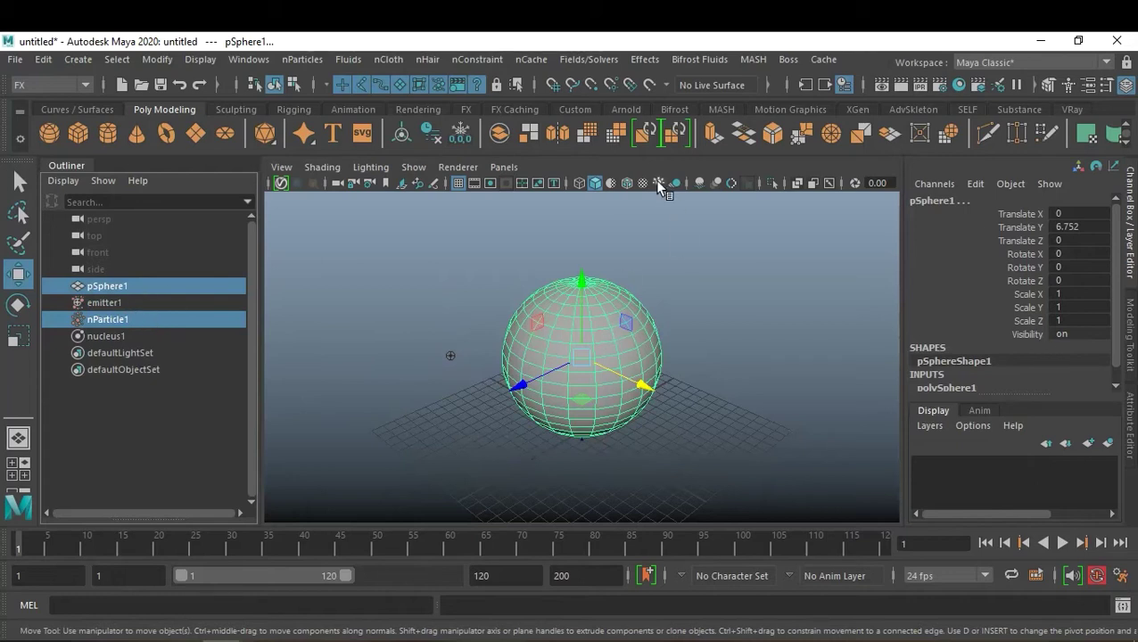
{"action": "left_click", "coordinate": [322, 61]}
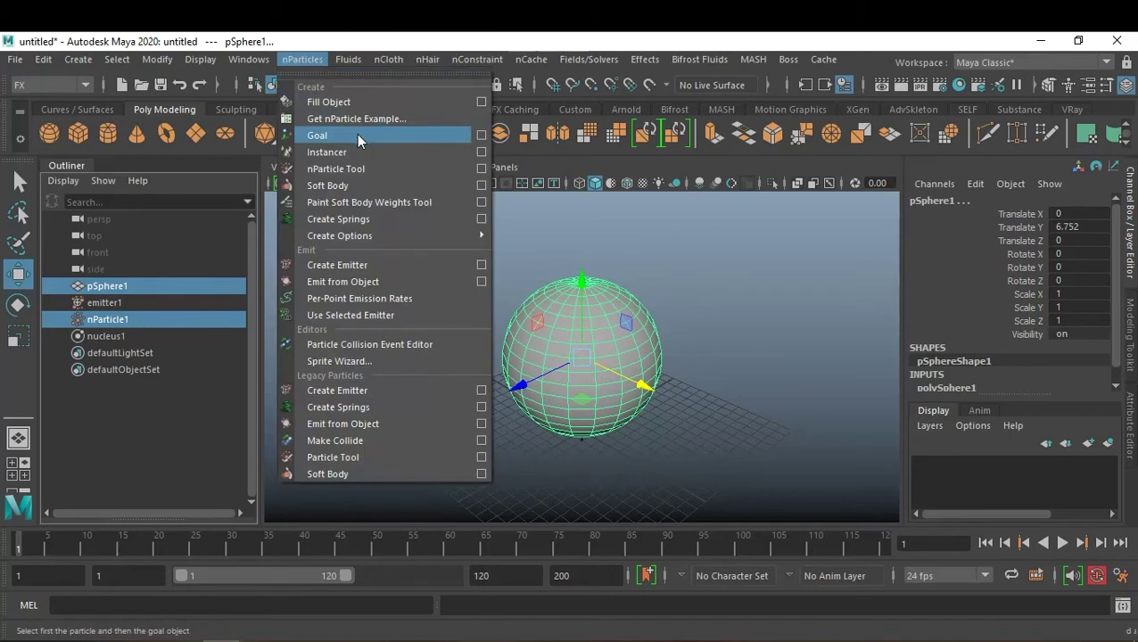
{"action": "left_click", "coordinate": [482, 135]}
{"action": "left_click", "coordinate": [393, 267]}
{"action": "left_click", "coordinate": [412, 306]}
{"action": "left_click", "coordinate": [395, 268]}
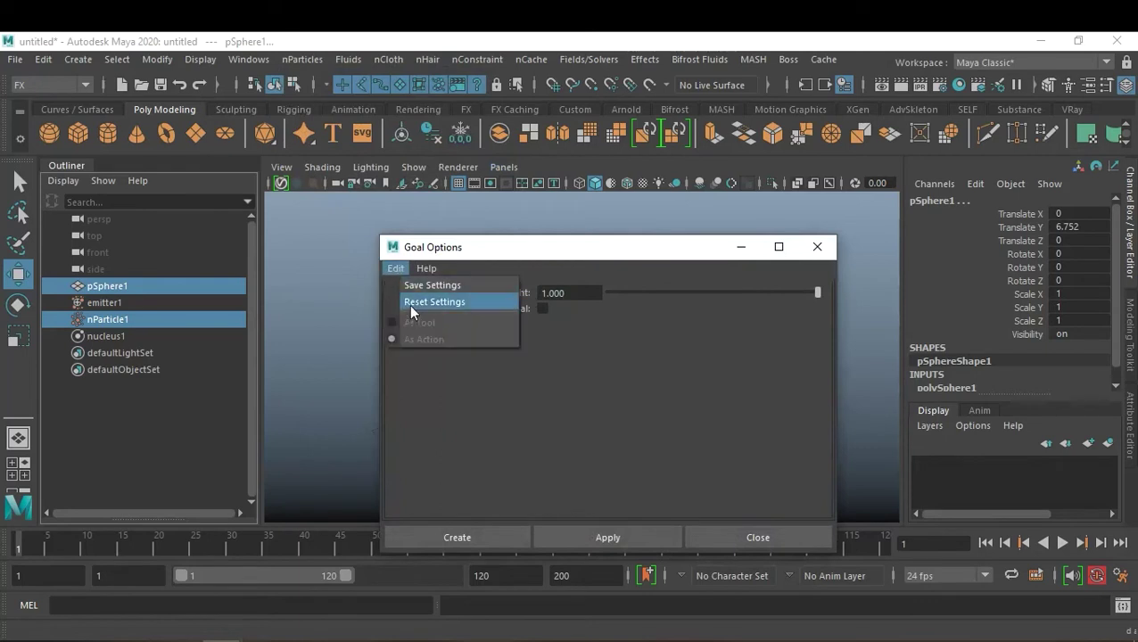
{"action": "left_click", "coordinate": [409, 302]}
{"action": "left_click_drag", "start_coordinate": [714, 291], "coordinate": [824, 309]}
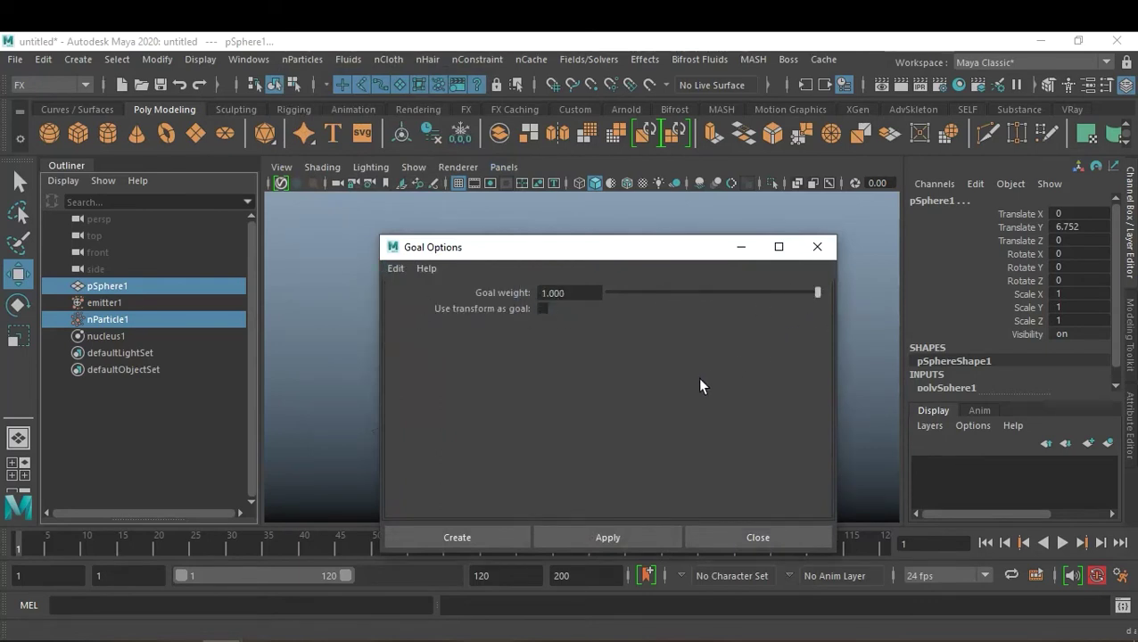
{"action": "left_click", "coordinate": [501, 538]}
{"action": "left_click", "coordinate": [701, 464]}
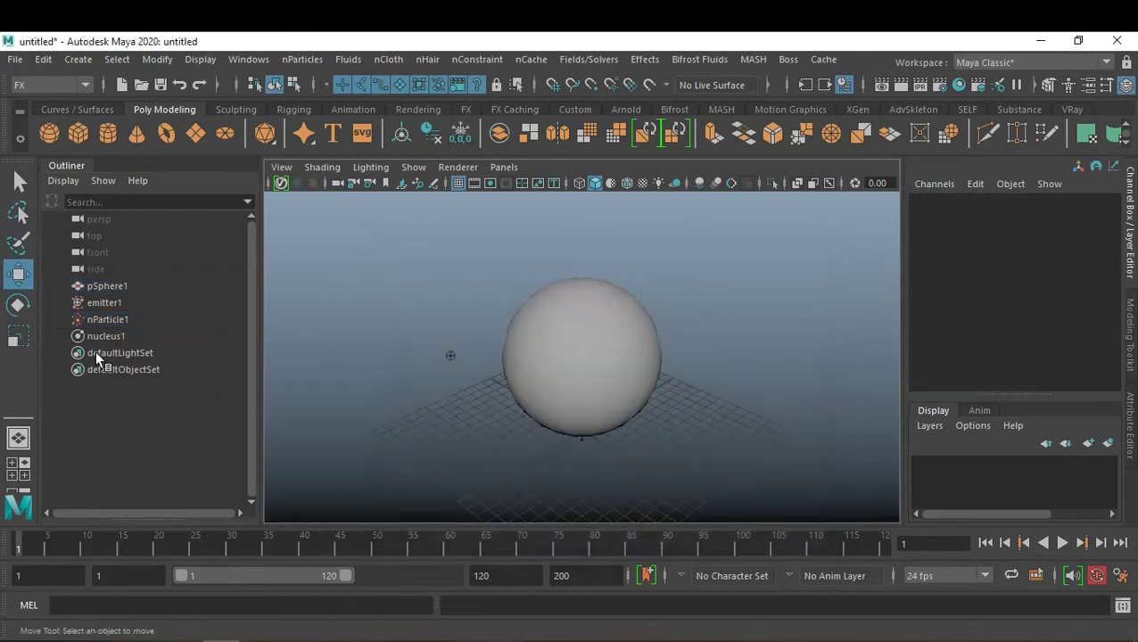
{"action": "left_click", "coordinate": [107, 318]}
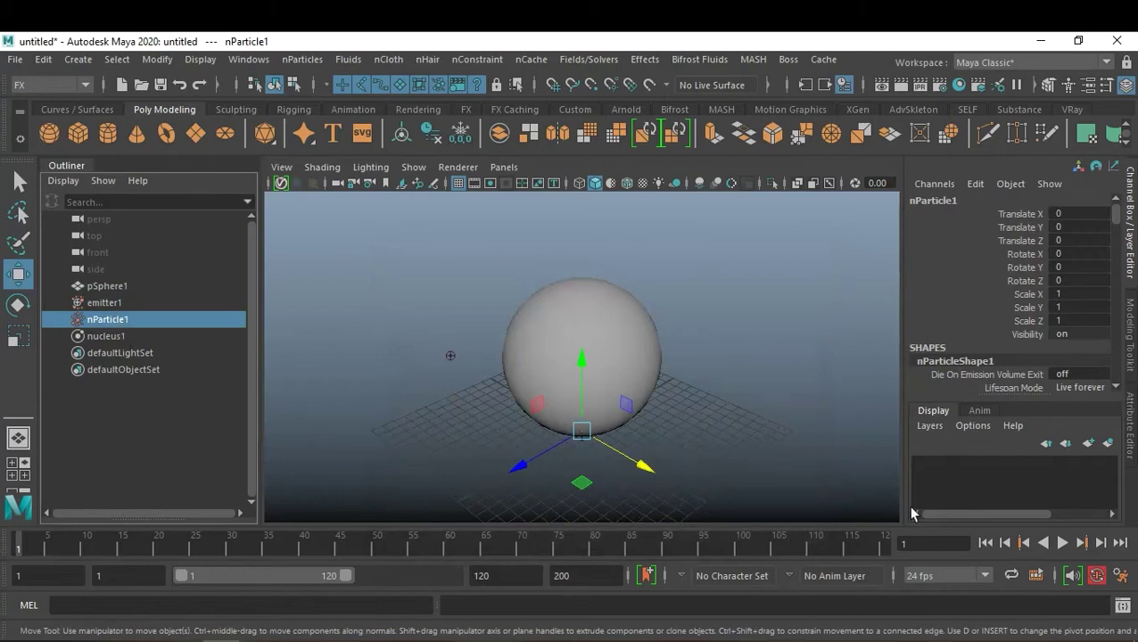
- Replay the simulation from frame 1, stopping near frame 79 with particles covering pSphere1
{"action": "left_click", "coordinate": [1062, 543]}
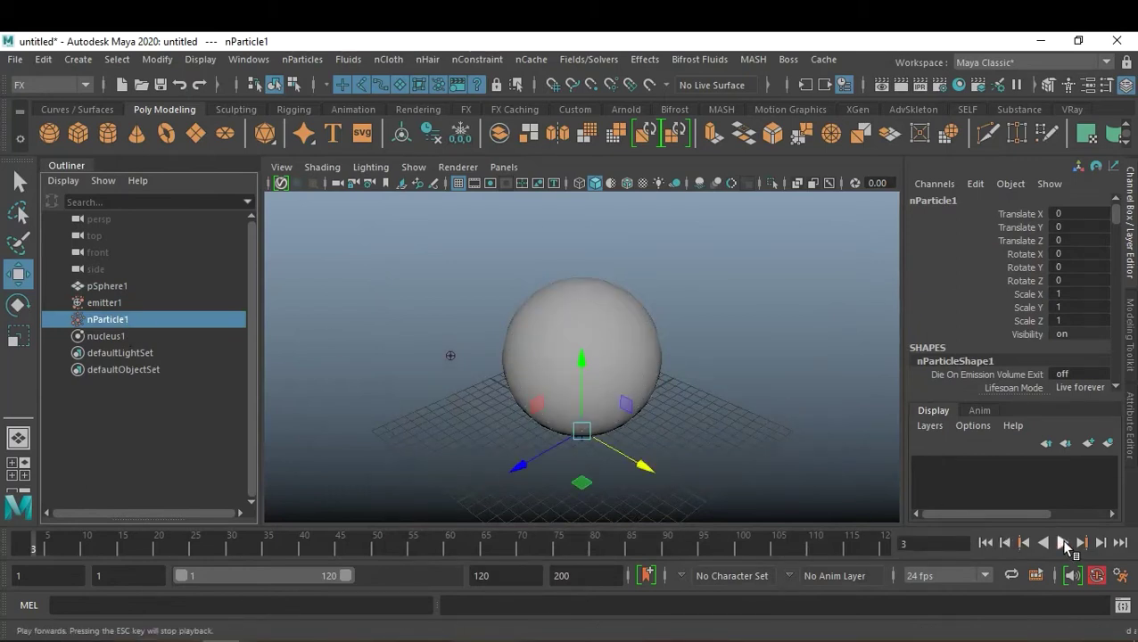
{"action": "left_click", "coordinate": [1061, 542]}
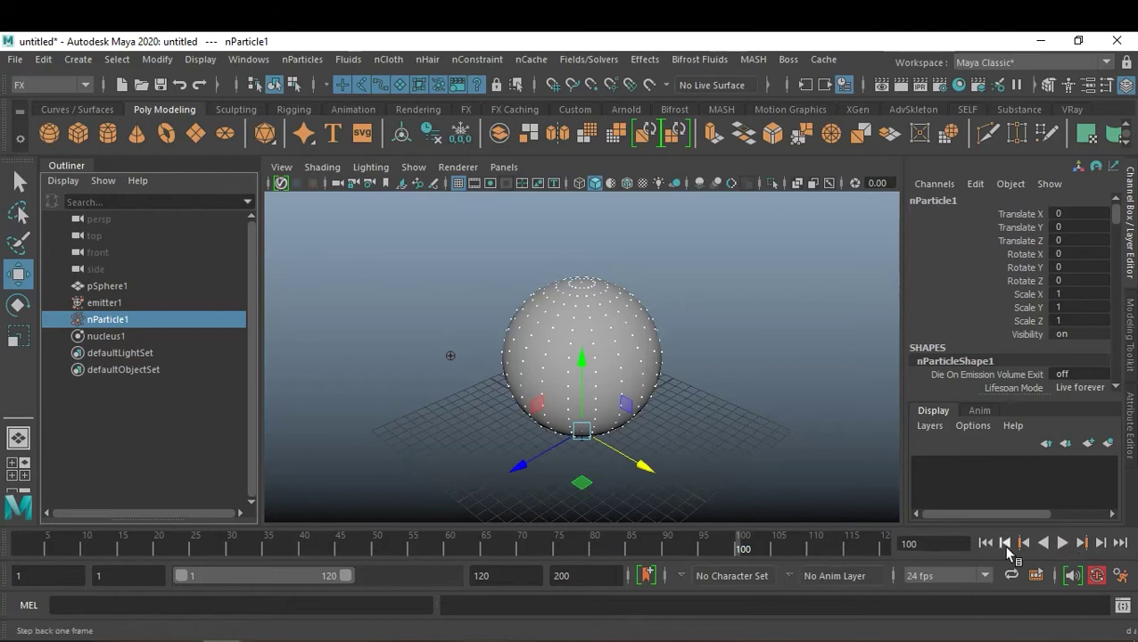
{"action": "left_click", "coordinate": [986, 543]}
{"action": "left_click", "coordinate": [1062, 543]}
{"action": "left_click", "coordinate": [1060, 542]}
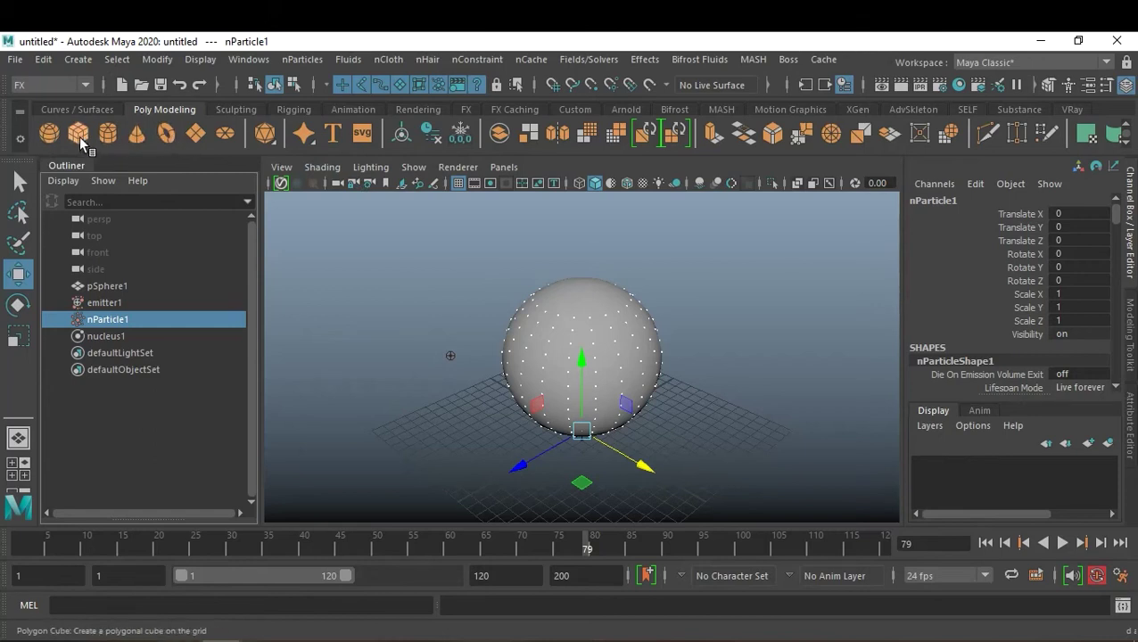
- Create pSphere2 with radius 6 and move it left to Translate X -31.114
{"action": "left_click", "coordinate": [48, 132]}
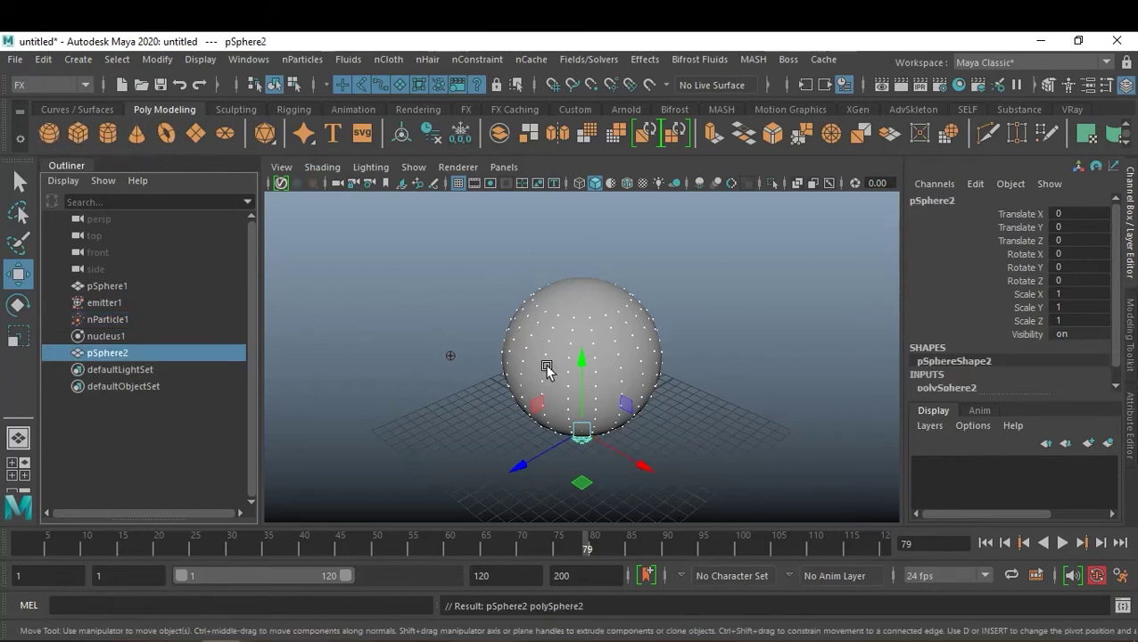
{"action": "left_click_drag", "start_coordinate": [640, 463], "coordinate": [478, 366]}
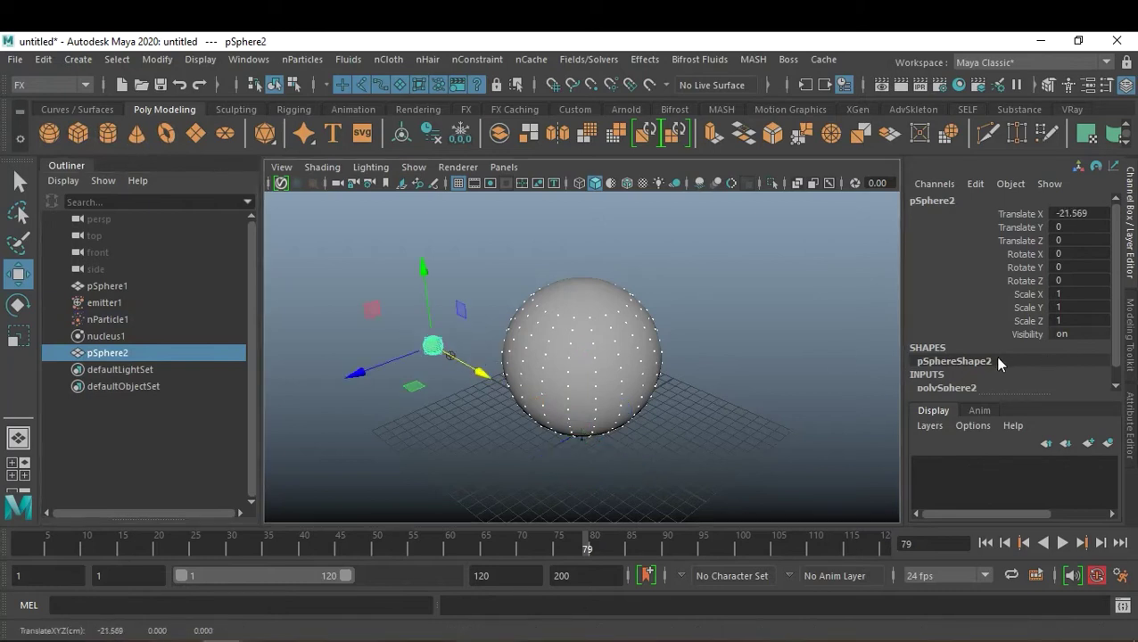
{"action": "scroll", "coordinate": [998, 355], "scroll_direction": "down", "scroll_amount": 1}
{"action": "left_click", "coordinate": [947, 372]}
{"action": "scroll", "coordinate": [1004, 331], "scroll_direction": "down", "scroll_amount": 3}
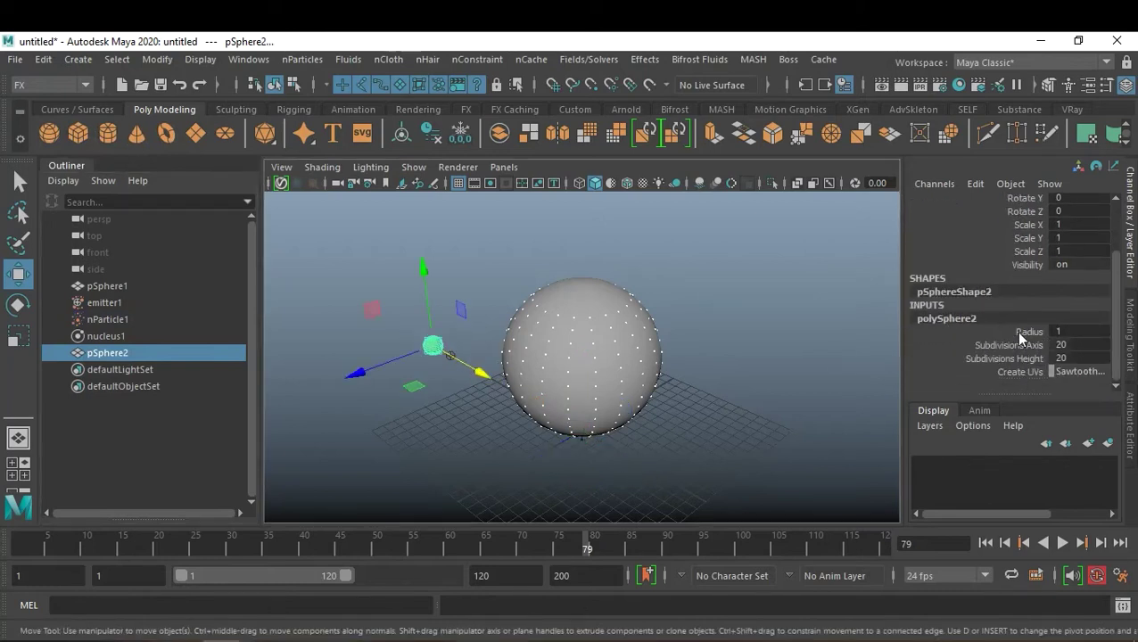
{"action": "left_click", "coordinate": [1020, 331]}
{"action": "middle_click_drag", "start_coordinate": [576, 348], "coordinate": [616, 354]}
{"action": "key", "text": "w"}
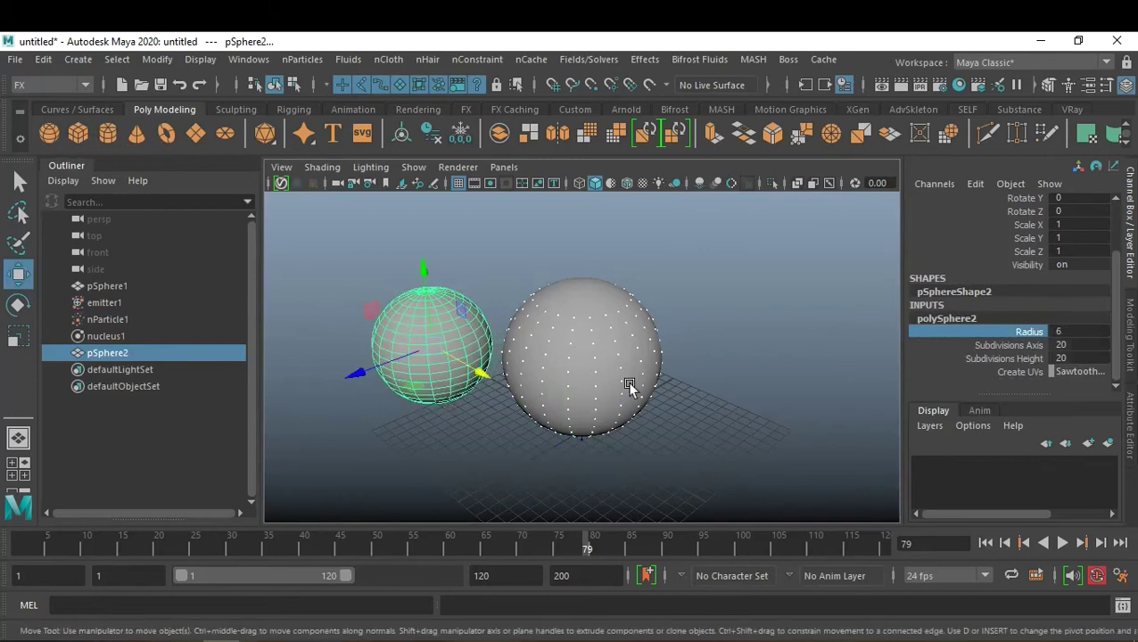
{"action": "left_click_drag", "start_coordinate": [480, 372], "coordinate": [430, 352]}
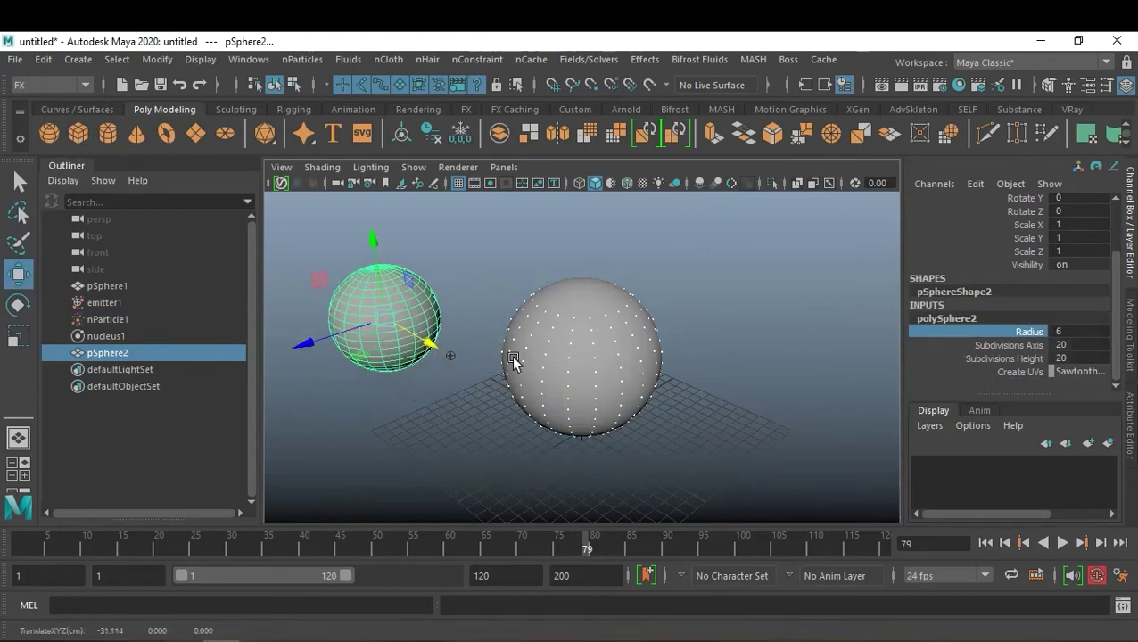
- Set pSphere1's Subdivisions Axis and Height to 40
{"action": "left_click", "coordinate": [567, 296]}
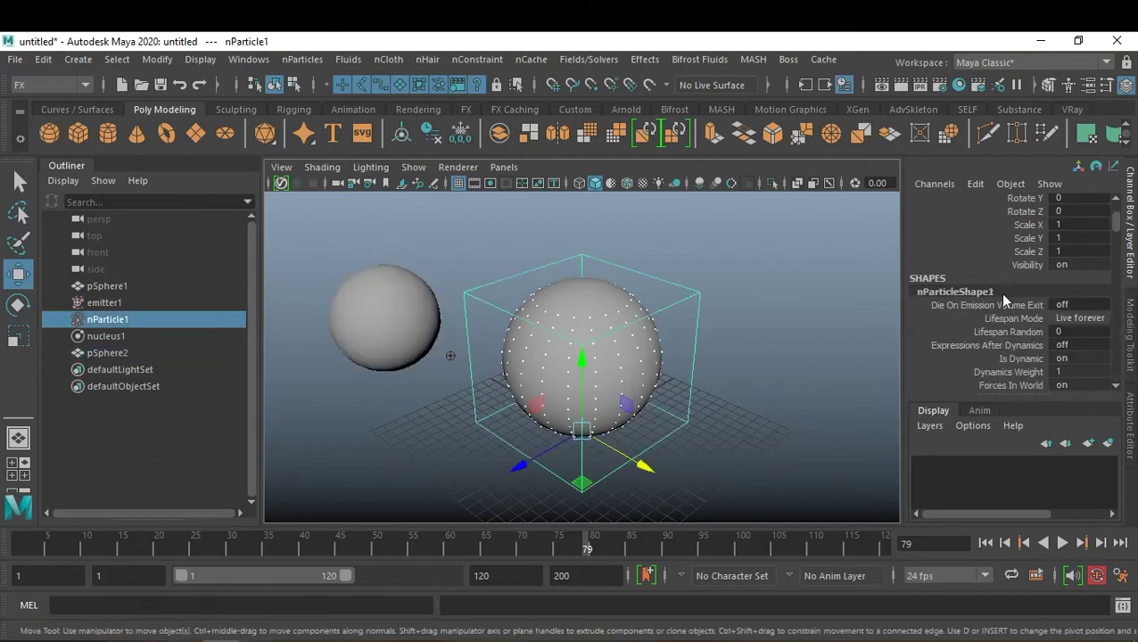
{"action": "left_click", "coordinate": [134, 287]}
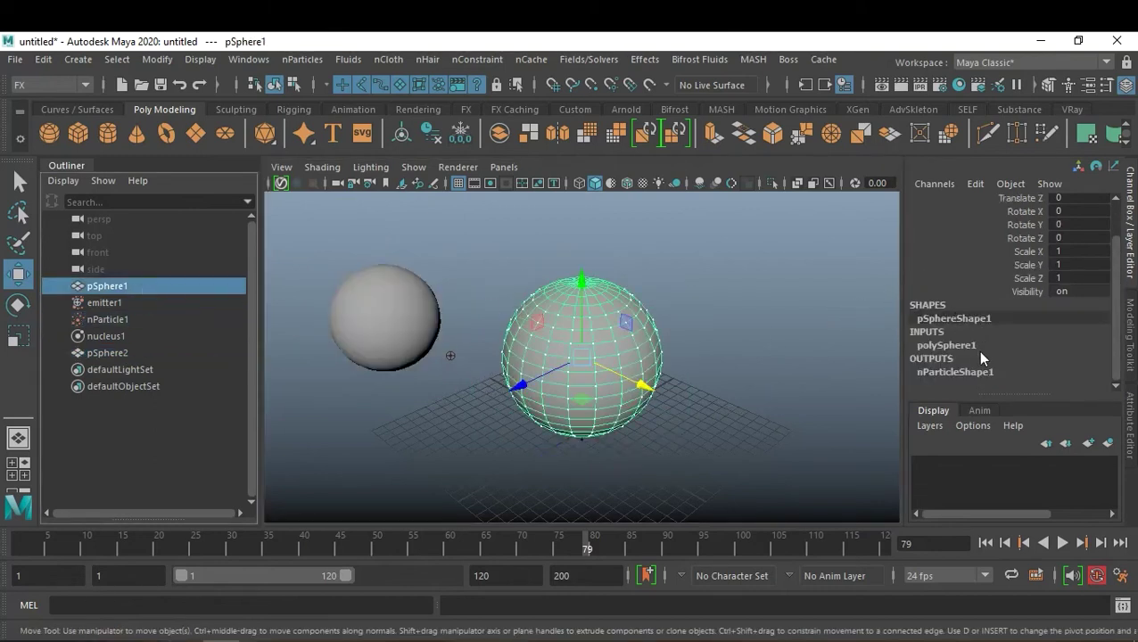
{"action": "left_click", "coordinate": [946, 345]}
{"action": "left_click_drag", "start_coordinate": [1067, 372], "coordinate": [1081, 385]}
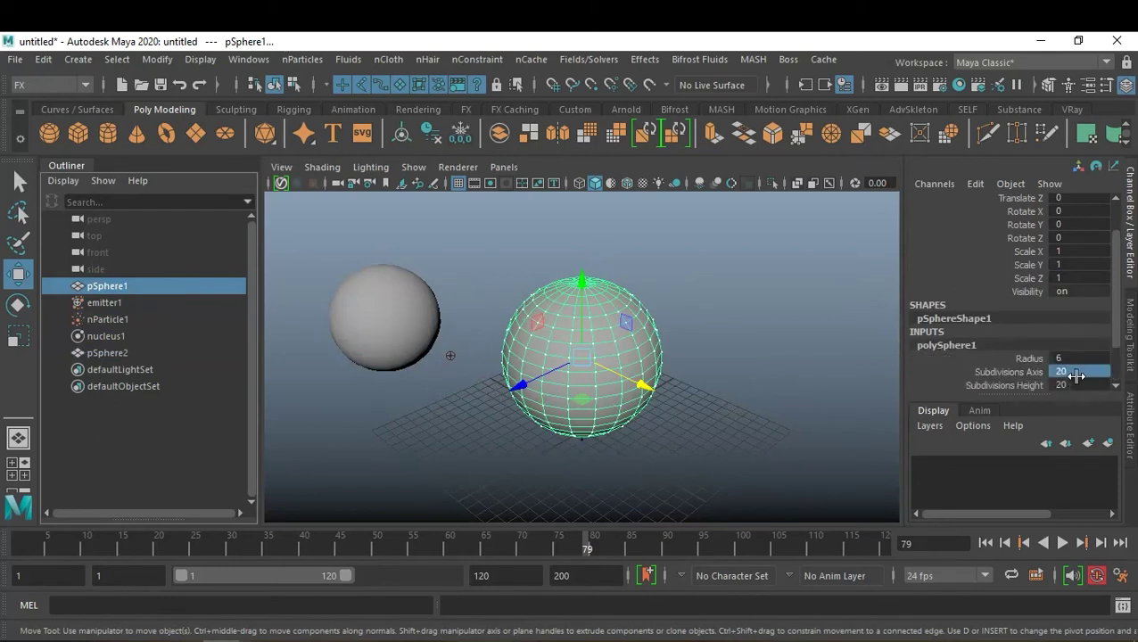
{"action": "type", "text": "40"}
{"action": "key", "text": "Return"}
- Set pSphere2's Subdivisions Axis and Height to 40, then clear the selection
{"action": "left_click", "coordinate": [347, 300]}
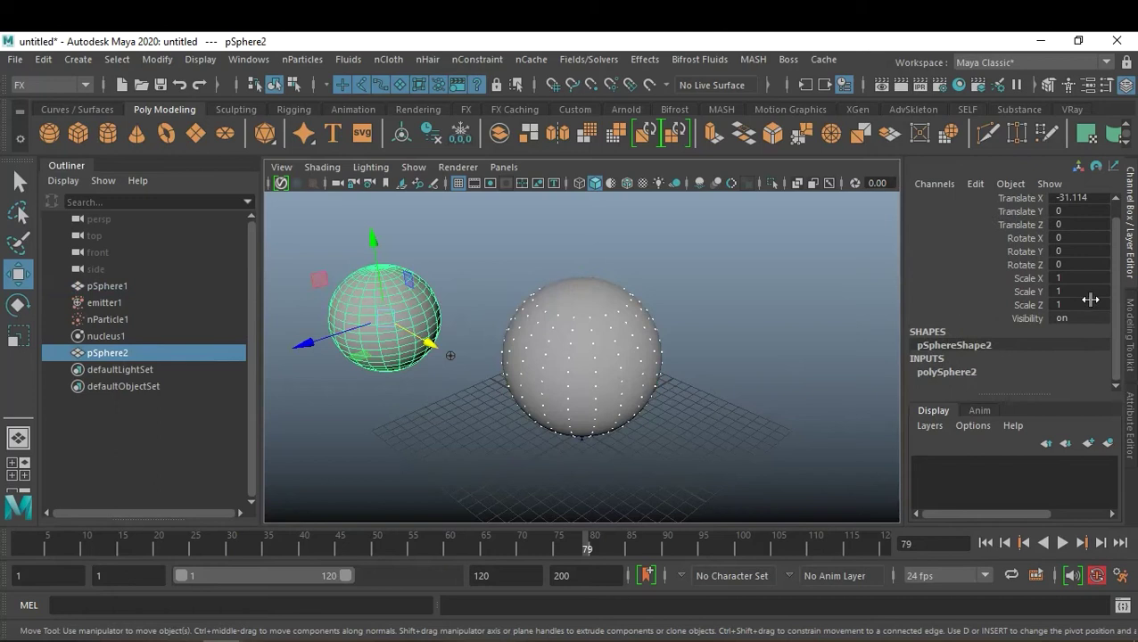
{"action": "left_click", "coordinate": [973, 372]}
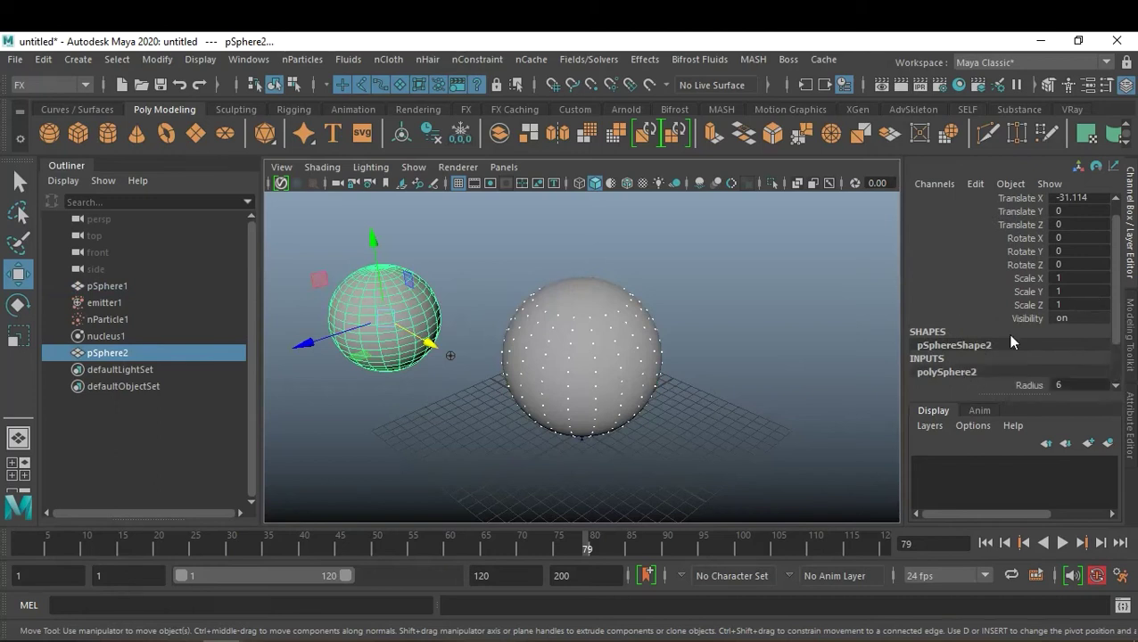
{"action": "scroll", "coordinate": [1007, 334], "scroll_direction": "down", "scroll_amount": 2}
{"action": "left_click", "coordinate": [1073, 348]}
{"action": "left_click", "coordinate": [1075, 358], "text": "shift"}
{"action": "type", "text": "40"}
{"action": "key", "text": "Return"}
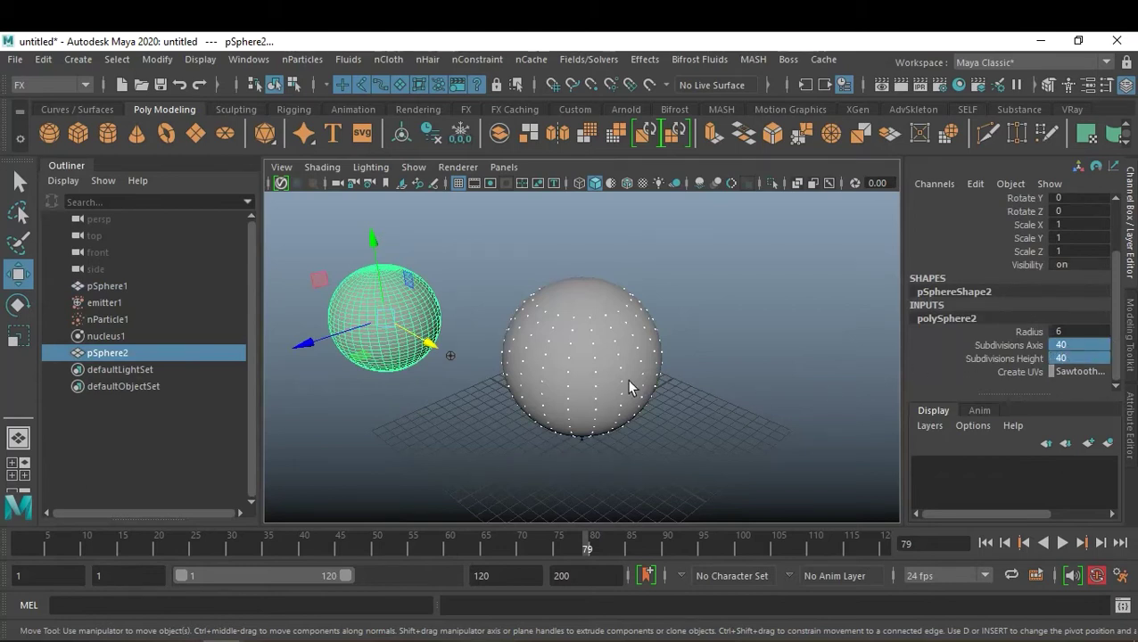
{"action": "left_click", "coordinate": [699, 346]}
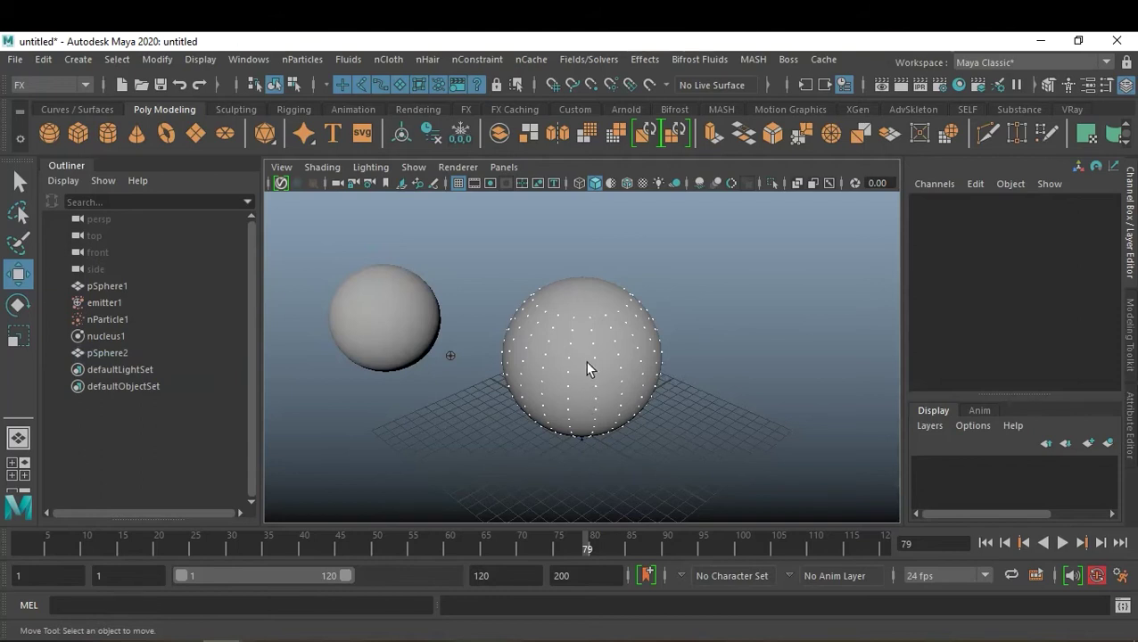
- Test-play the simulation, then set emitter1's Rate to 500 and play again
{"action": "left_click", "coordinate": [984, 544]}
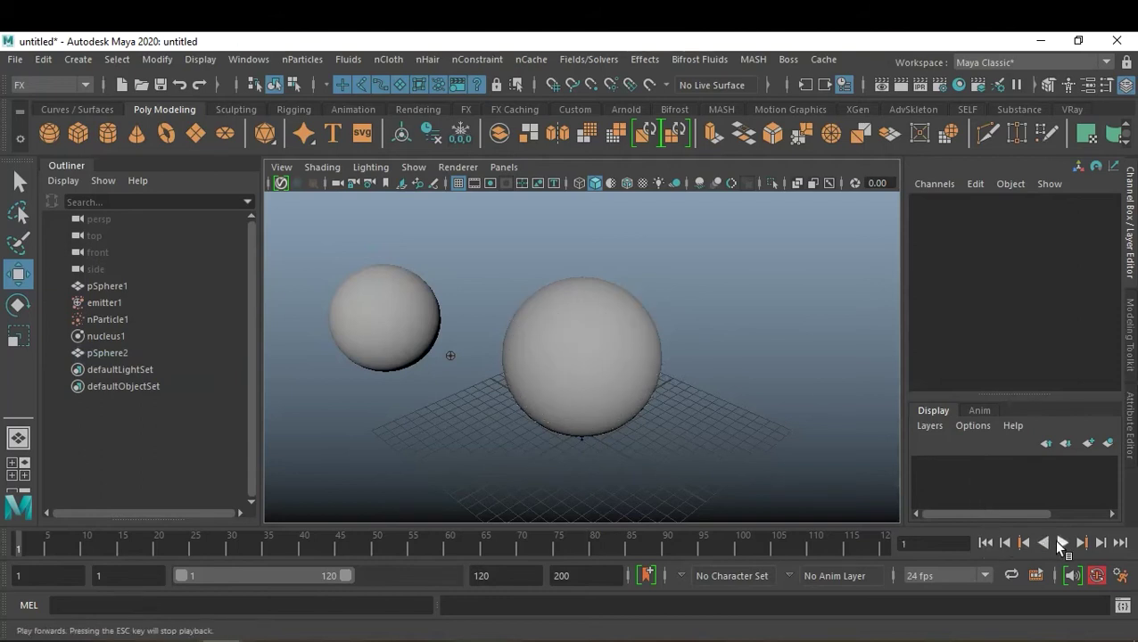
{"action": "left_click", "coordinate": [1062, 542]}
{"action": "left_click", "coordinate": [1062, 543]}
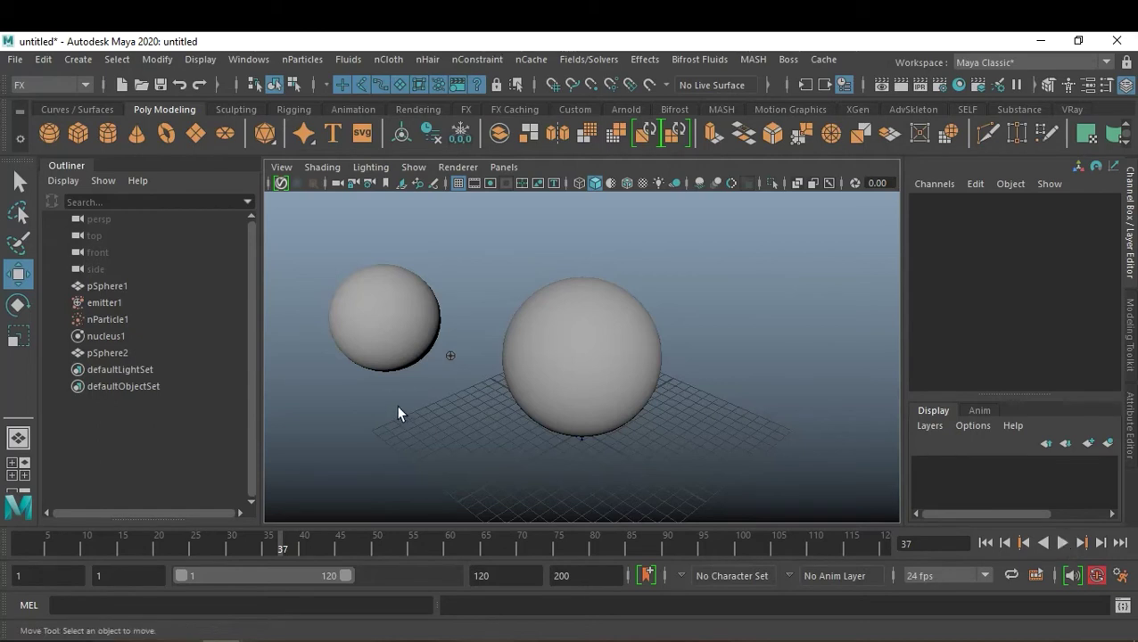
{"action": "left_click", "coordinate": [107, 303]}
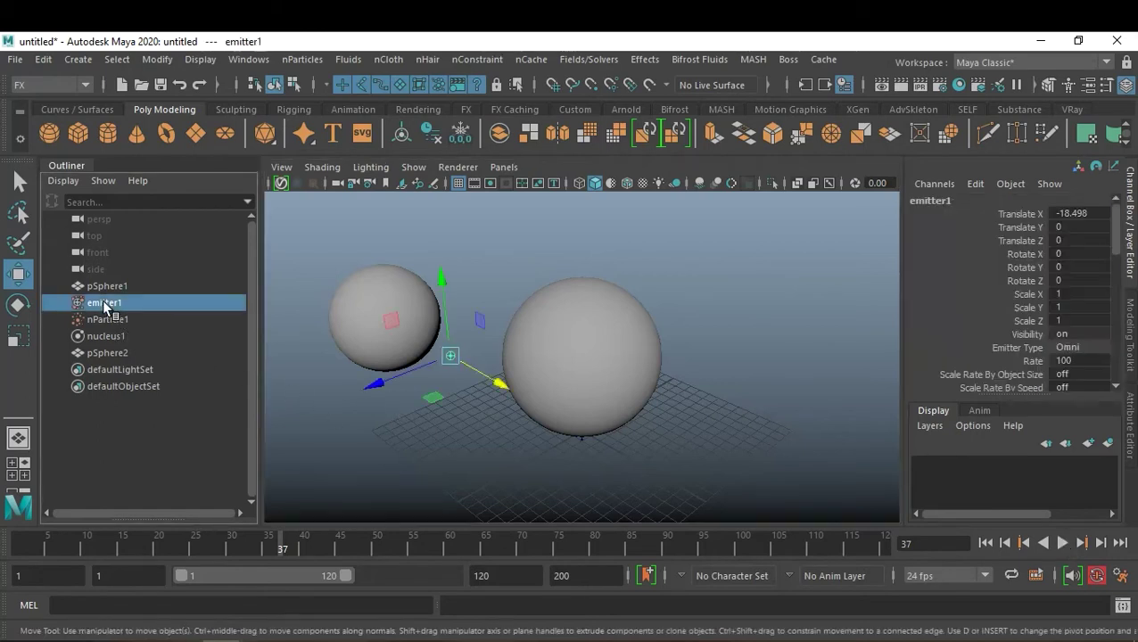
{"action": "double_click", "coordinate": [1087, 360]}
{"action": "type", "text": "50"}
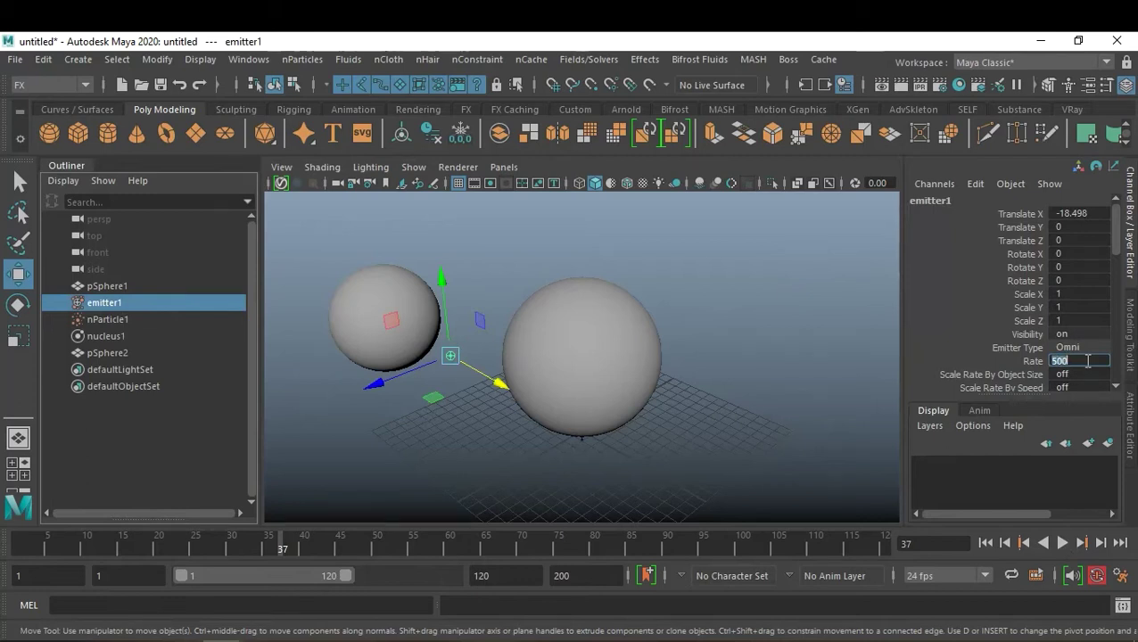
{"action": "key", "text": "Return"}
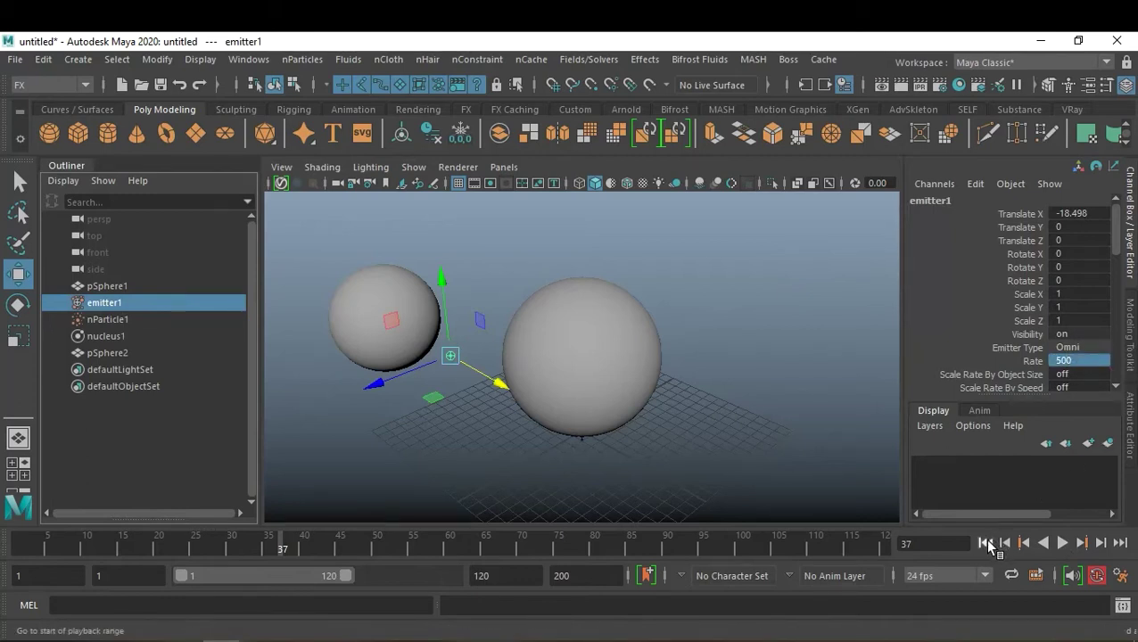
{"action": "left_click", "coordinate": [1062, 543]}
{"action": "left_click", "coordinate": [1062, 544]}
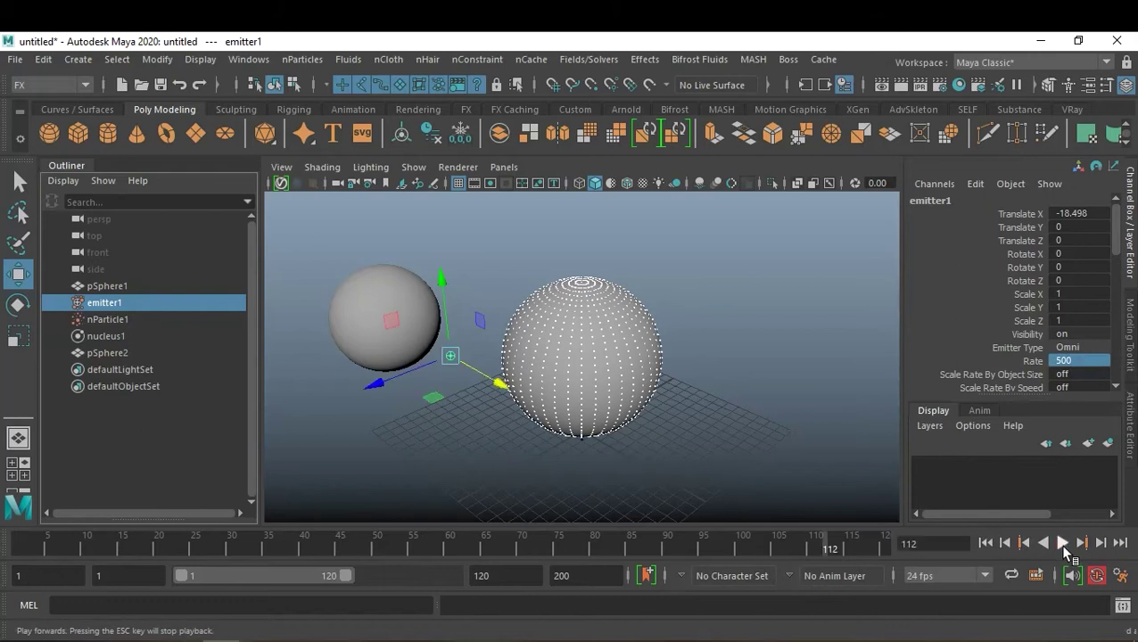
- Lower emitter1's Rate to 200 and replay from frame 1
{"action": "double_click", "coordinate": [1079, 360]}
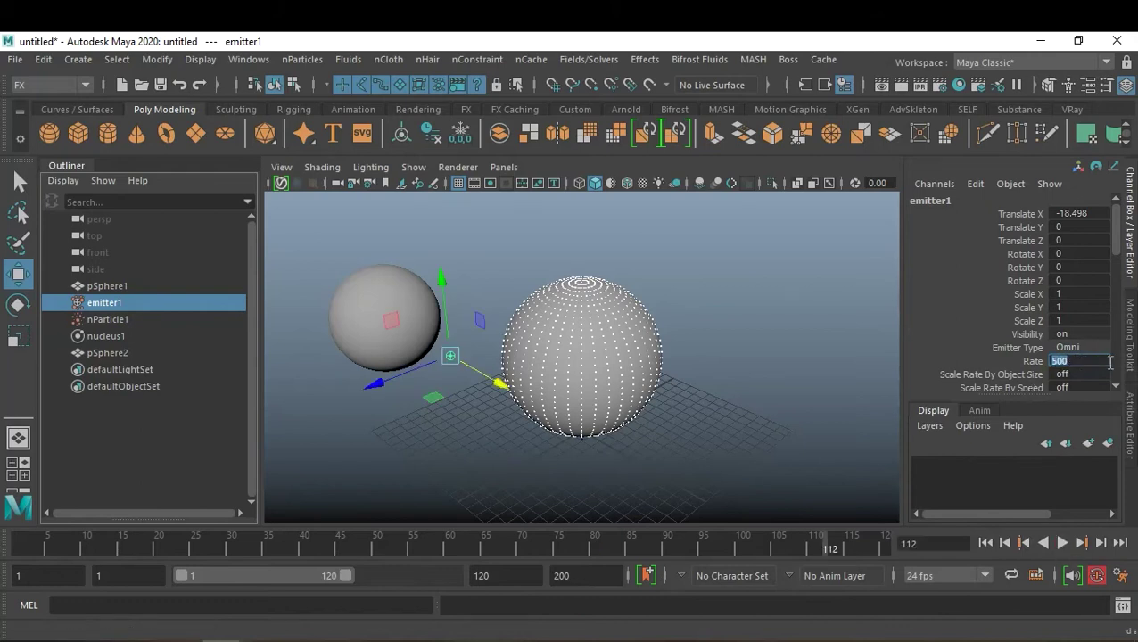
{"action": "type", "text": "20"}
{"action": "key", "text": "Return"}
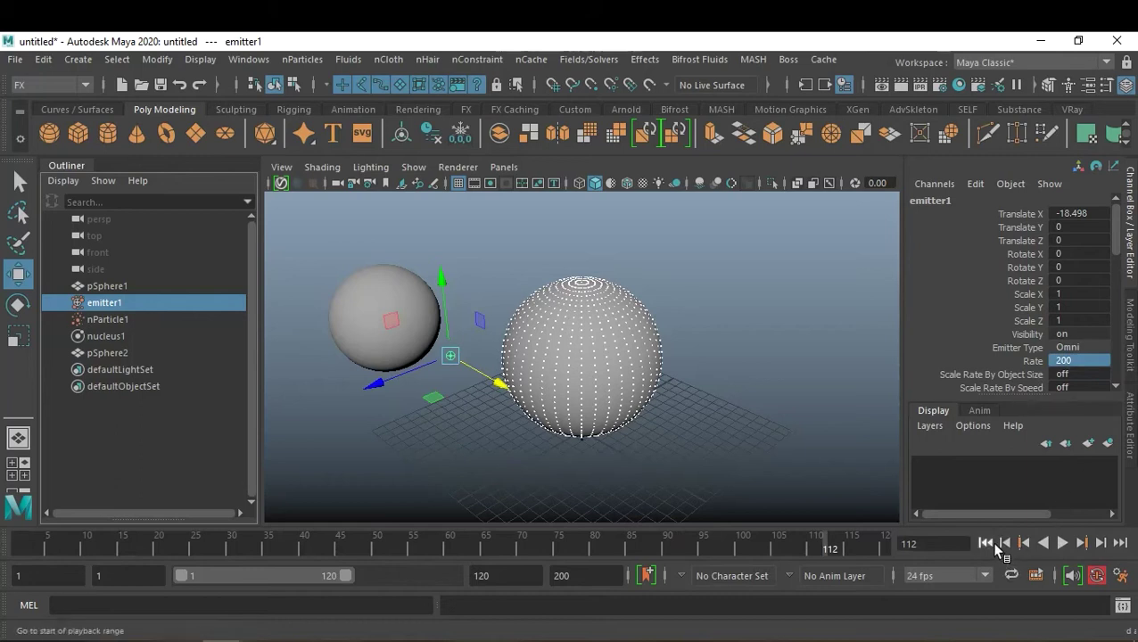
{"action": "left_click", "coordinate": [993, 544]}
{"action": "left_click", "coordinate": [1062, 543]}
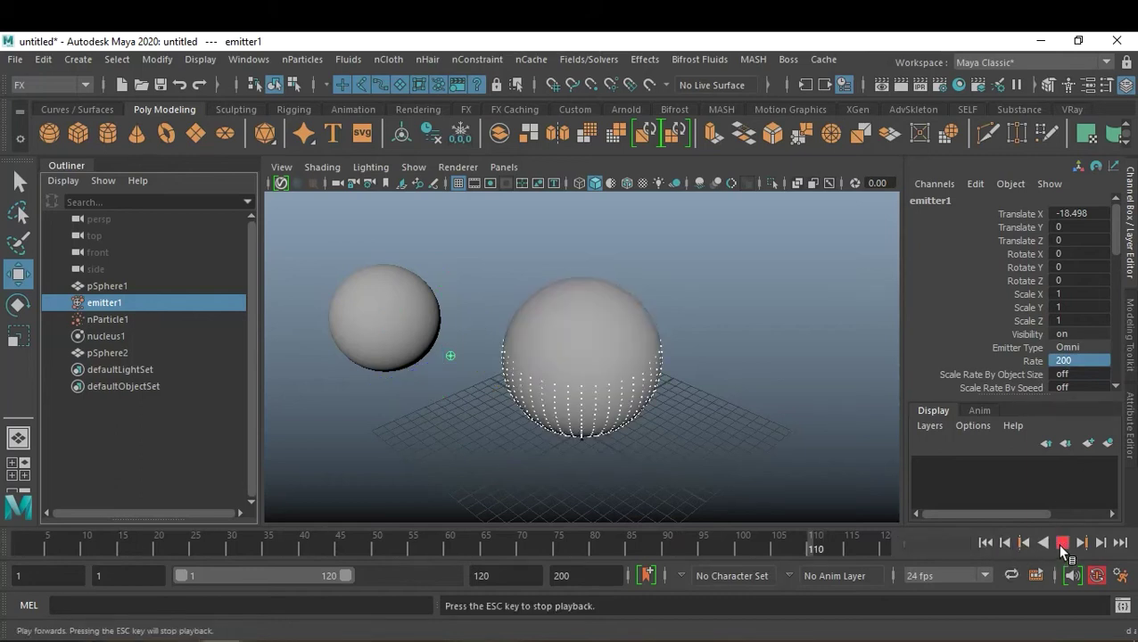
{"action": "left_click", "coordinate": [1062, 546]}
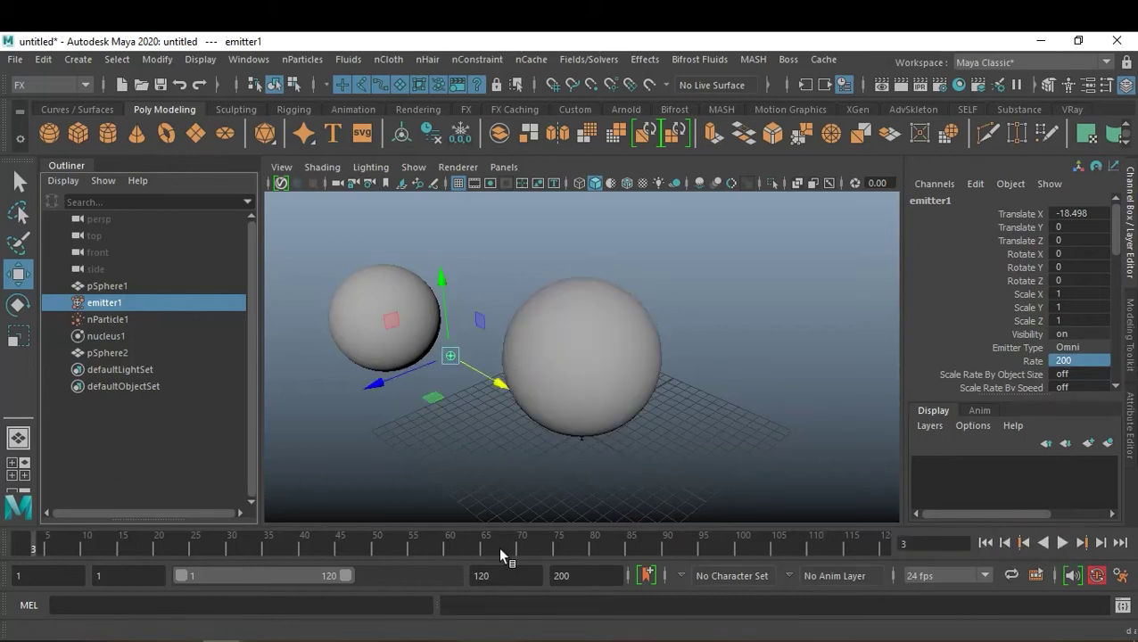
- Set emitter1's Rate to 300 and replay from frame 1
{"action": "double_click", "coordinate": [486, 576]}
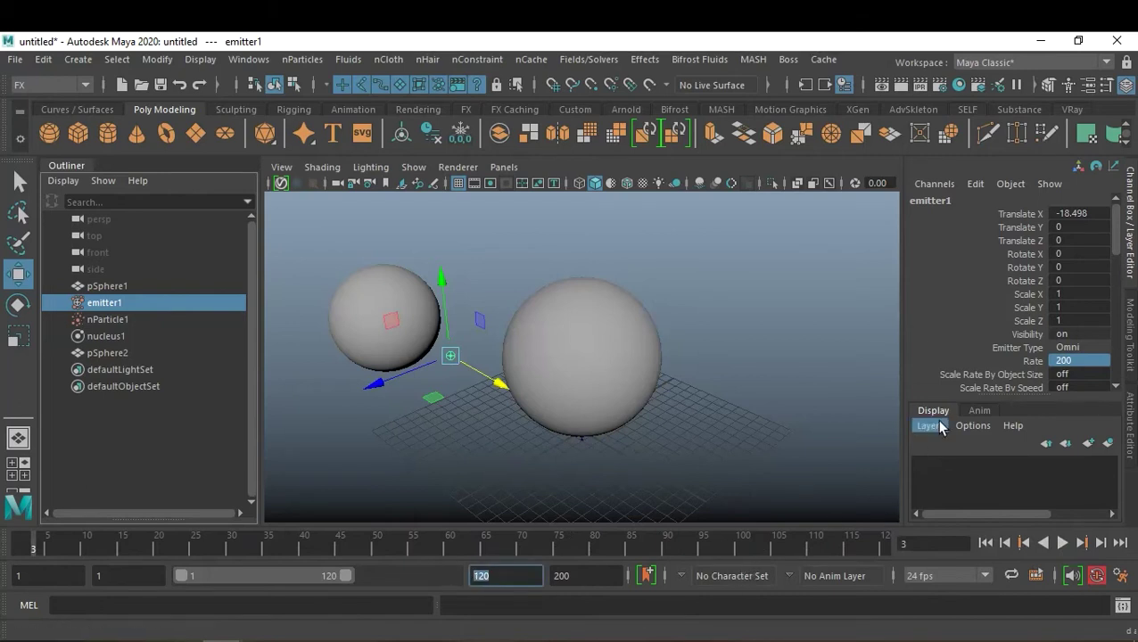
{"action": "double_click", "coordinate": [1066, 361]}
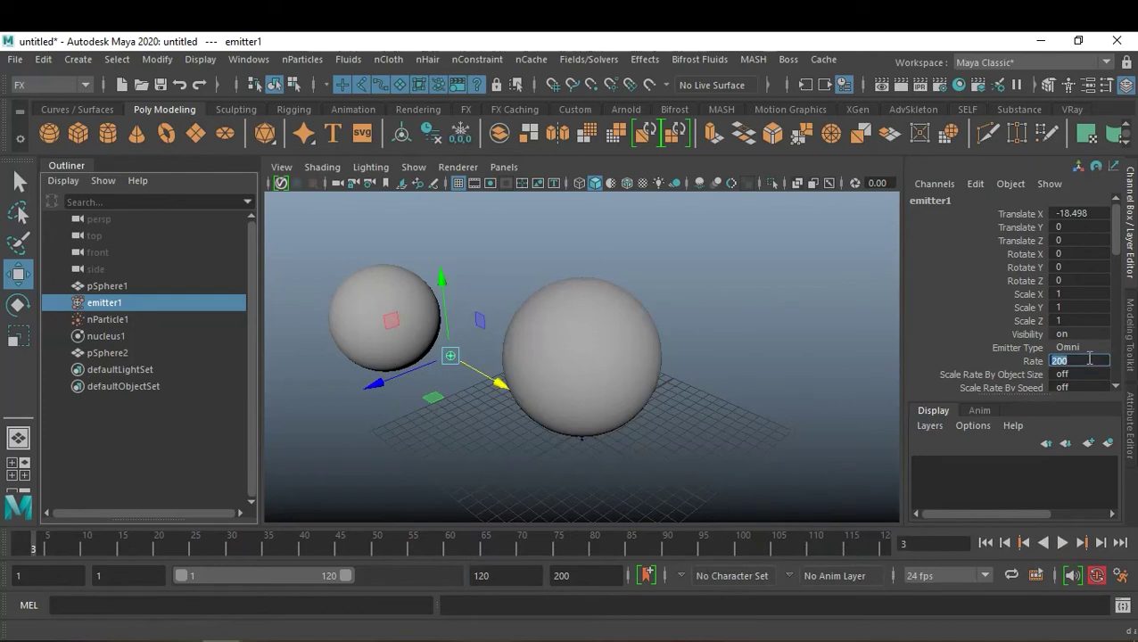
{"action": "type", "text": "300"}
{"action": "key", "text": "Return"}
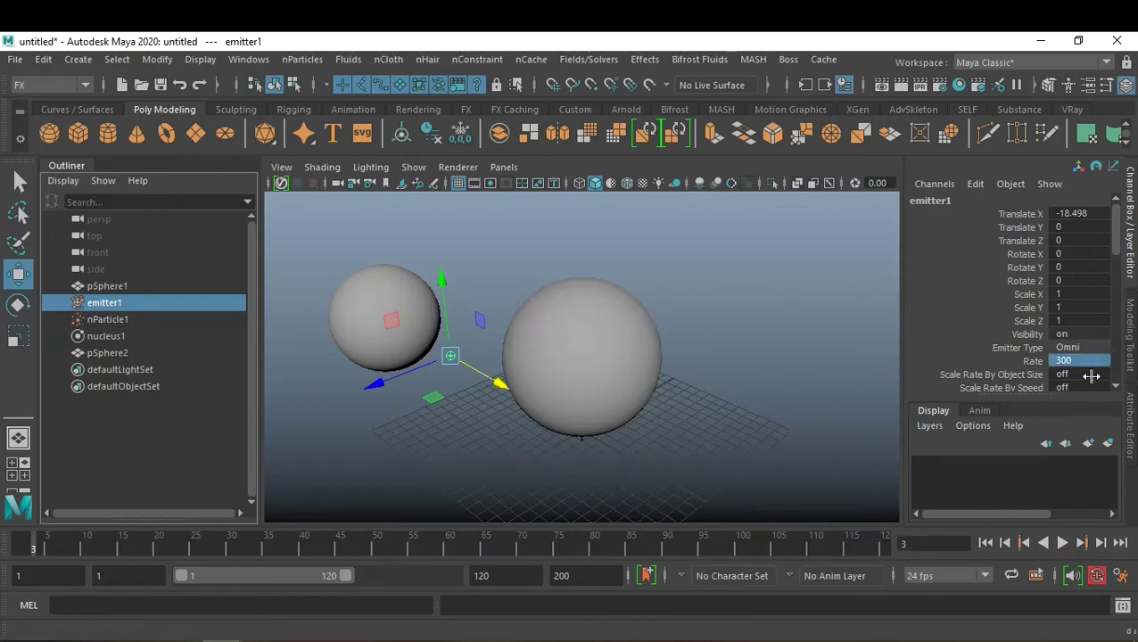
{"action": "left_click", "coordinate": [985, 543]}
{"action": "left_click", "coordinate": [1063, 543]}
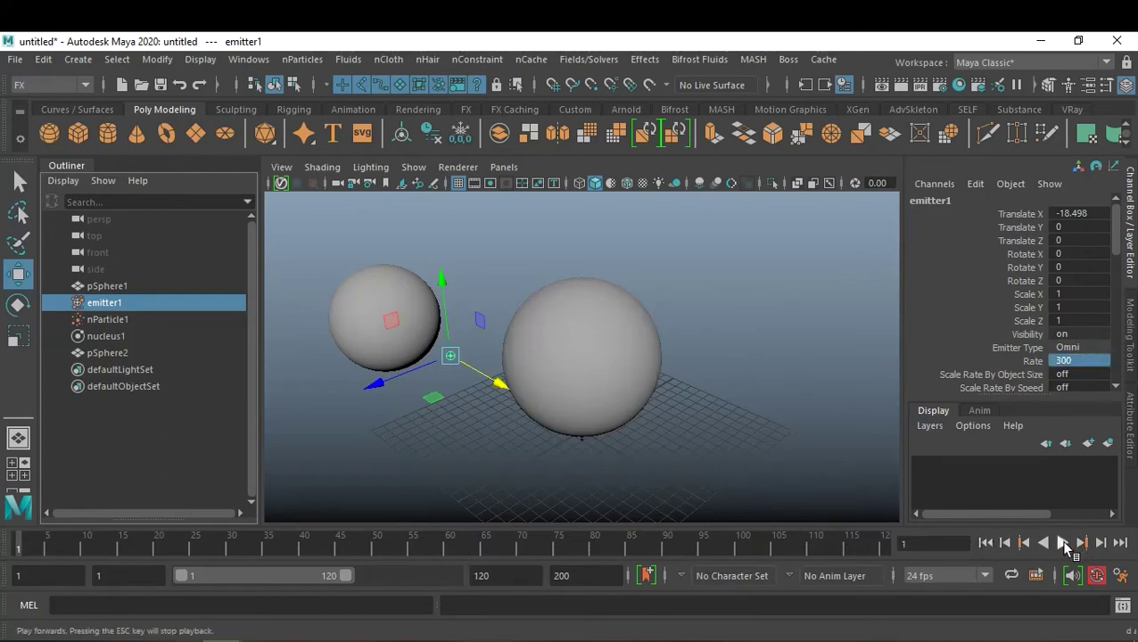
- Extend the playback end to frame 400 and replay from frame 1, stopping near frame 137
{"action": "left_click", "coordinate": [1063, 543]}
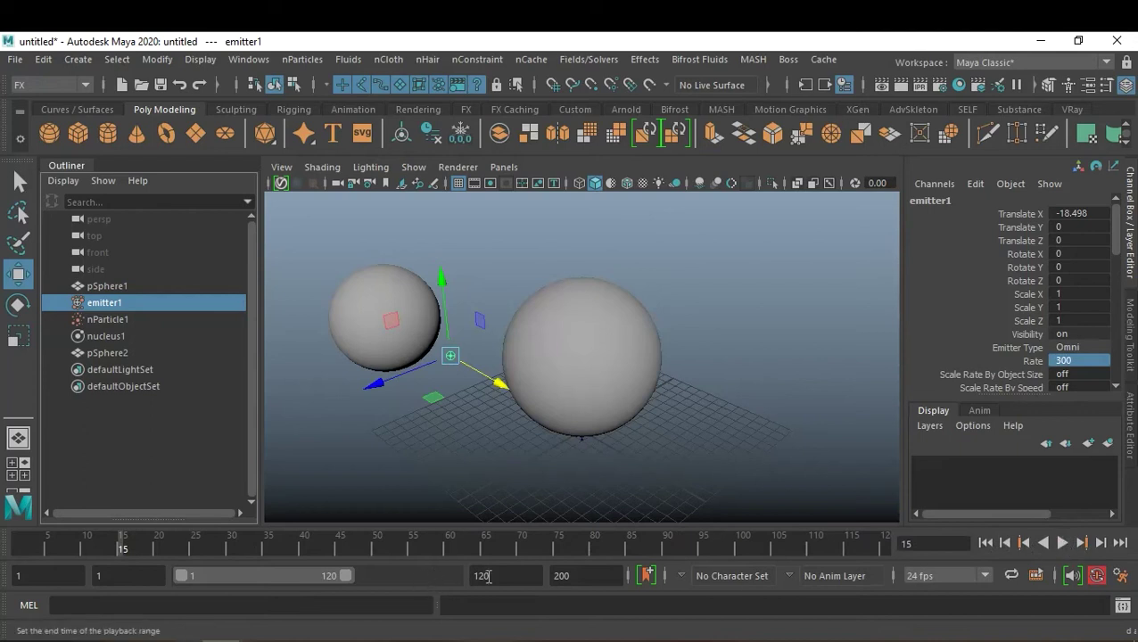
{"action": "type", "text": "400"}
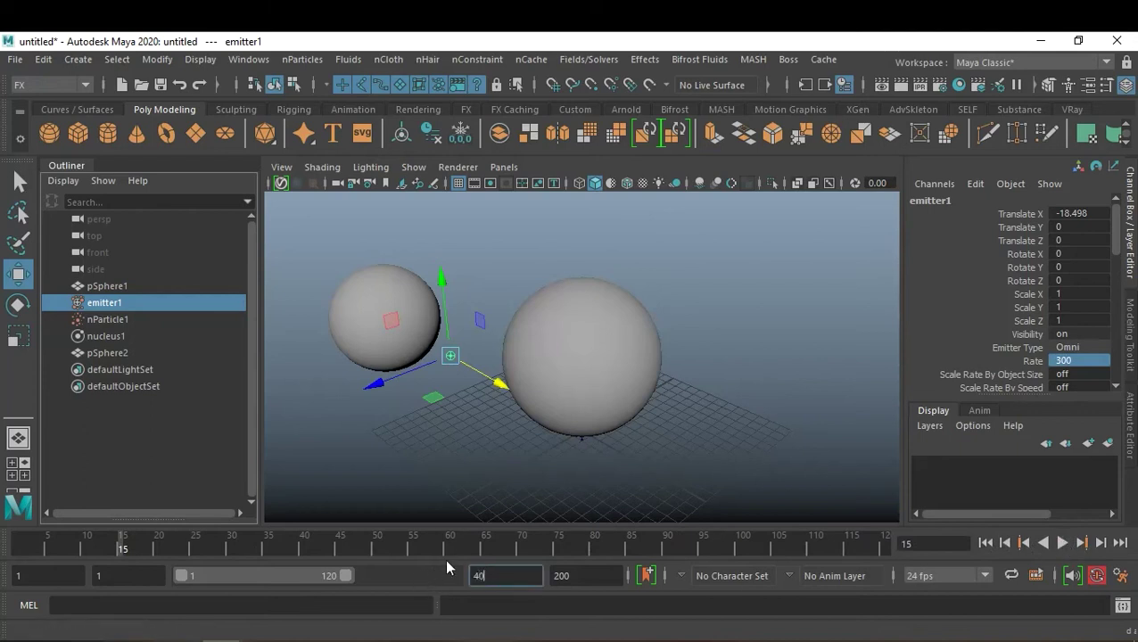
{"action": "key", "text": "Return"}
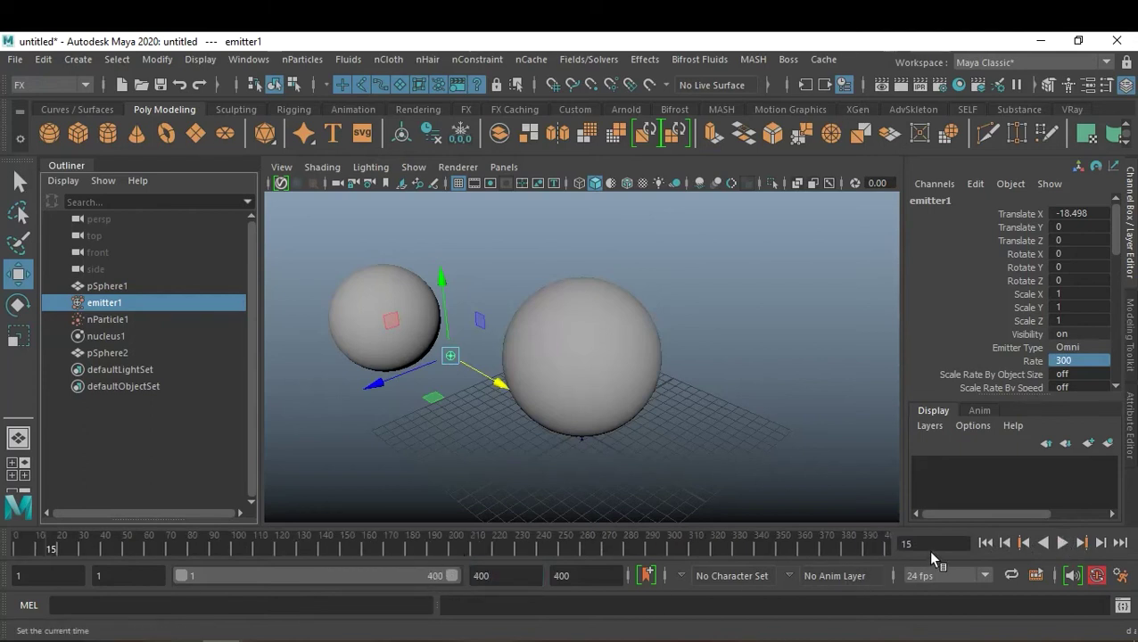
{"action": "left_click", "coordinate": [986, 543]}
{"action": "left_click", "coordinate": [1061, 543]}
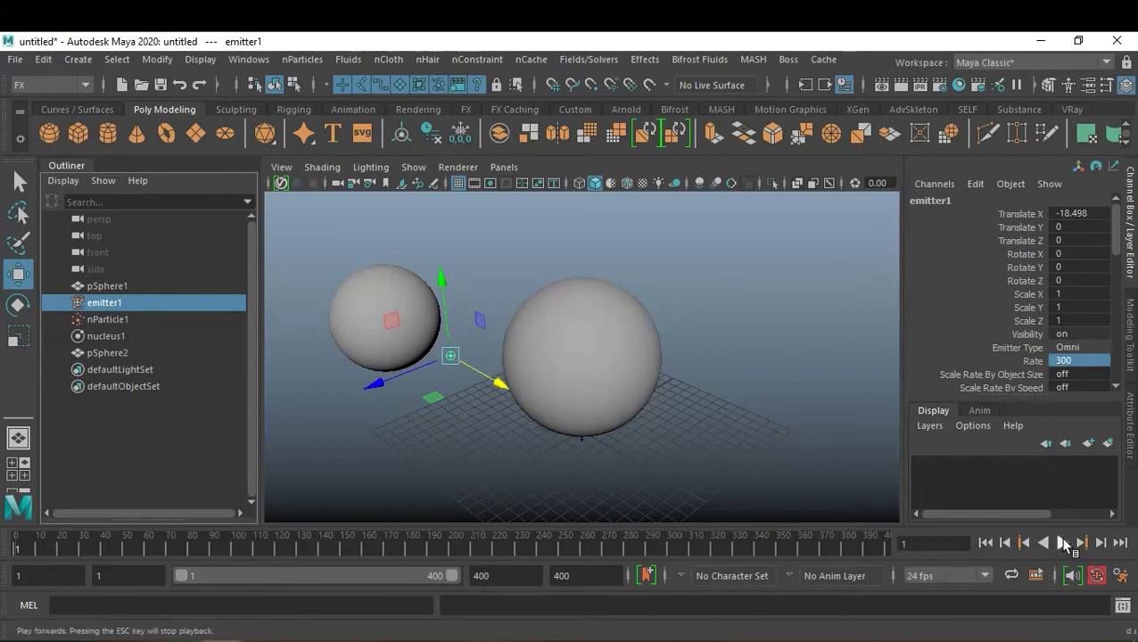
{"action": "left_click", "coordinate": [1064, 543]}
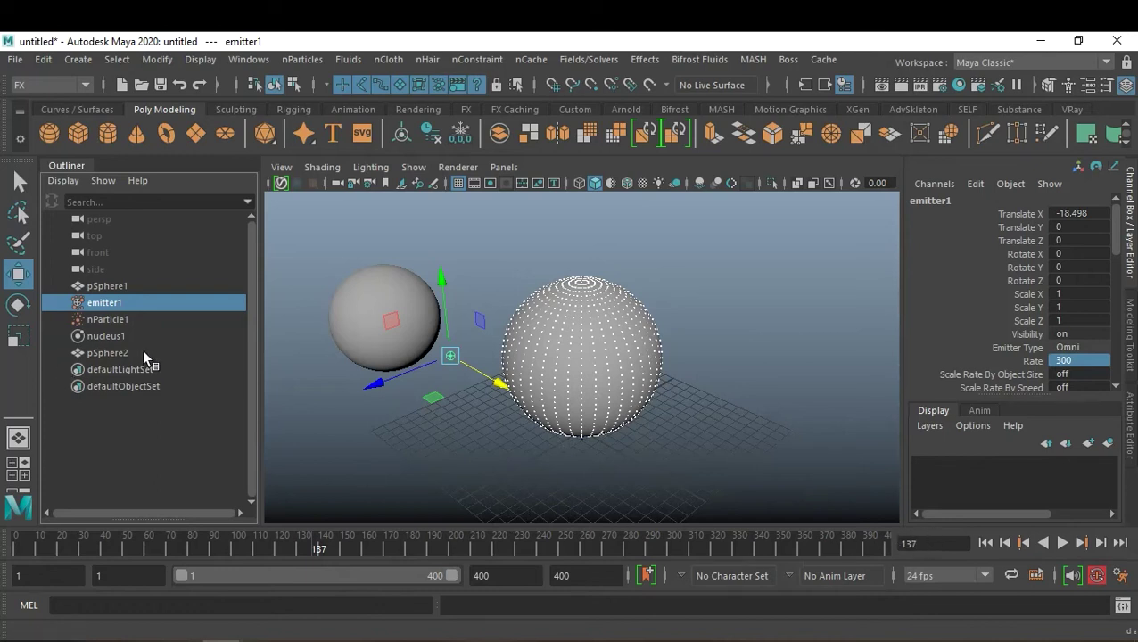
{"action": "left_click", "coordinate": [115, 320]}
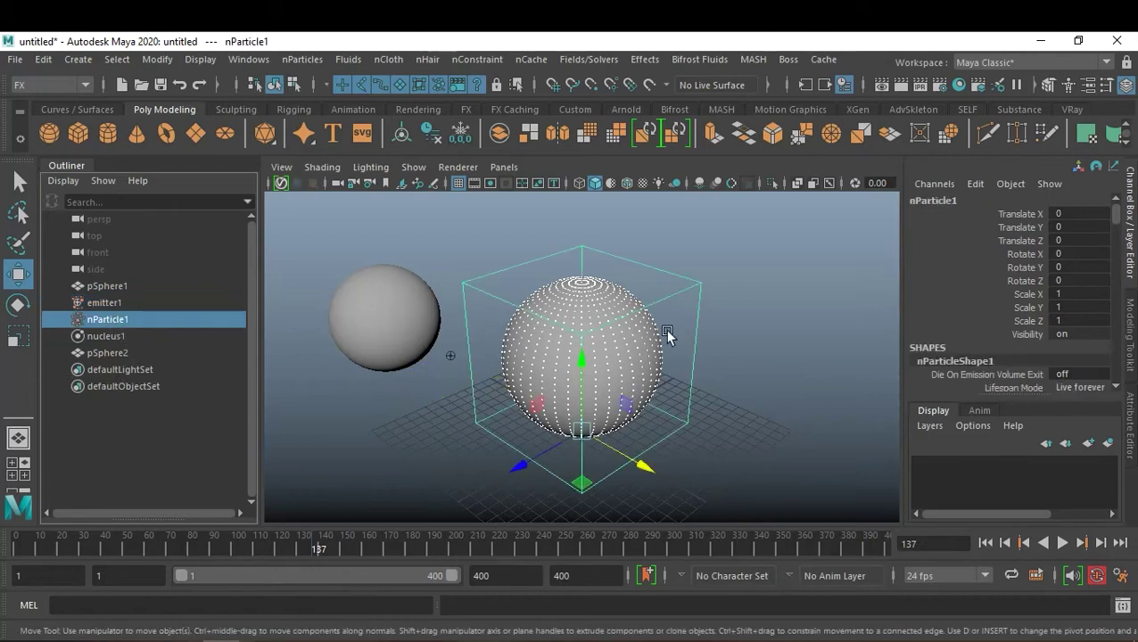
{"action": "left_click", "coordinate": [132, 353], "text": "ctrl"}
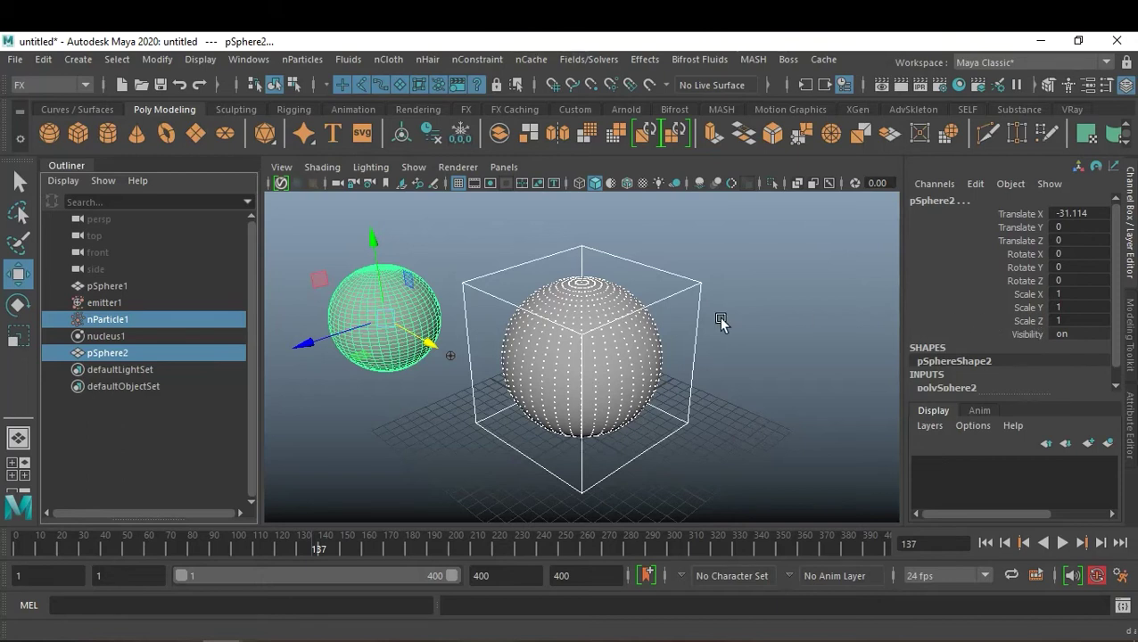
{"action": "left_click", "coordinate": [434, 229]}
{"action": "left_click", "coordinate": [406, 294]}
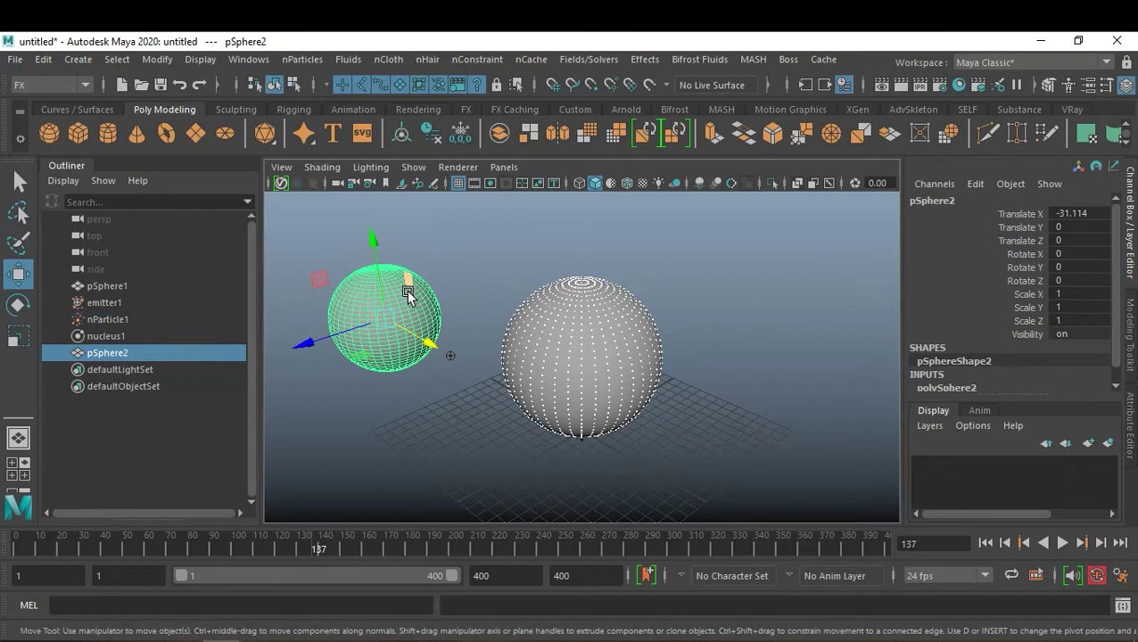
{"action": "key", "text": "Delete"}
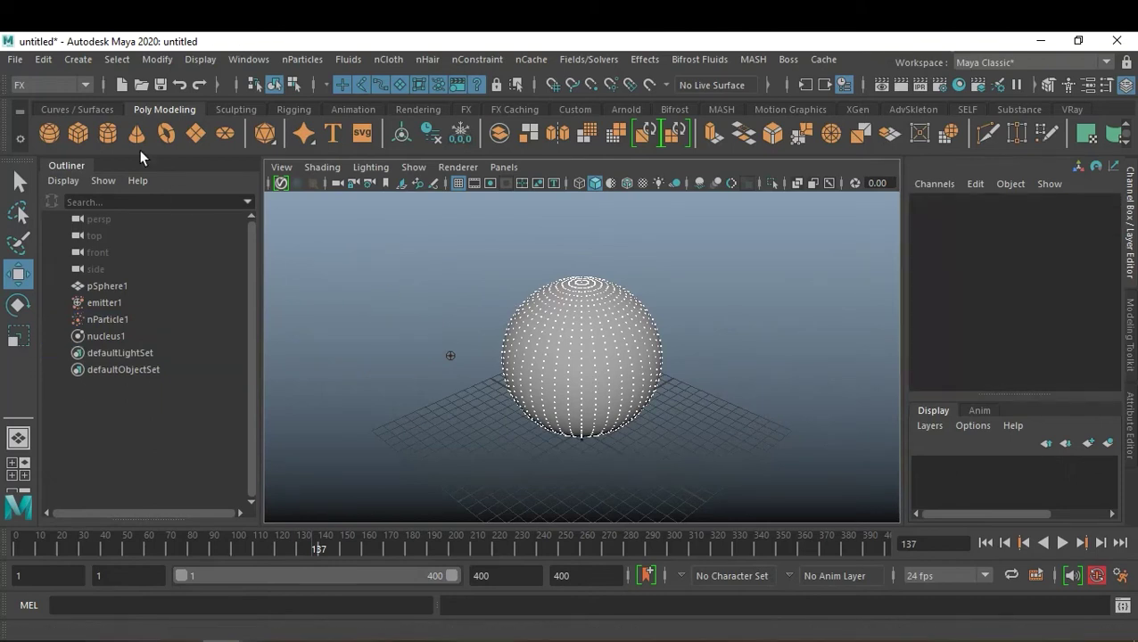
{"action": "left_click", "coordinate": [14, 60]}
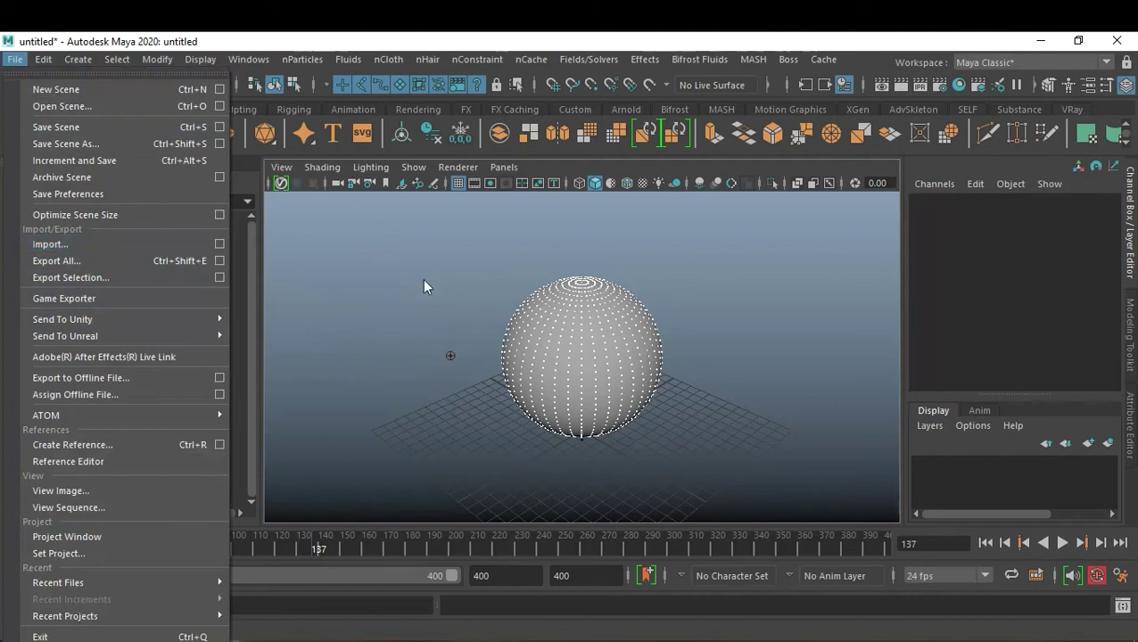
{"action": "left_click", "coordinate": [385, 281]}
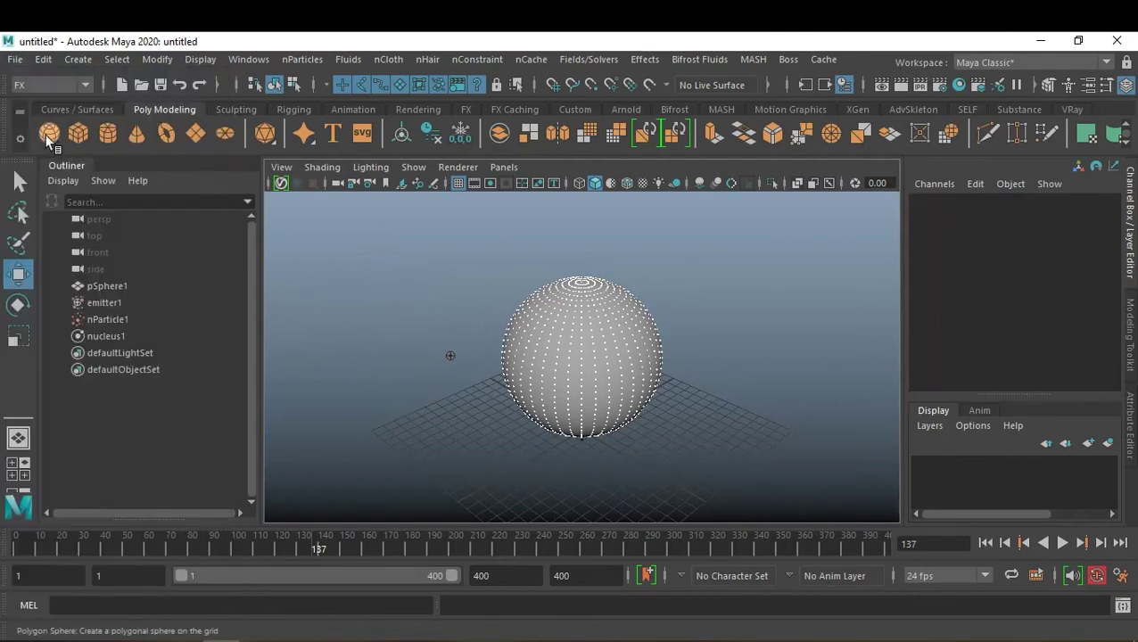
{"action": "key", "text": "ctrl+z"}
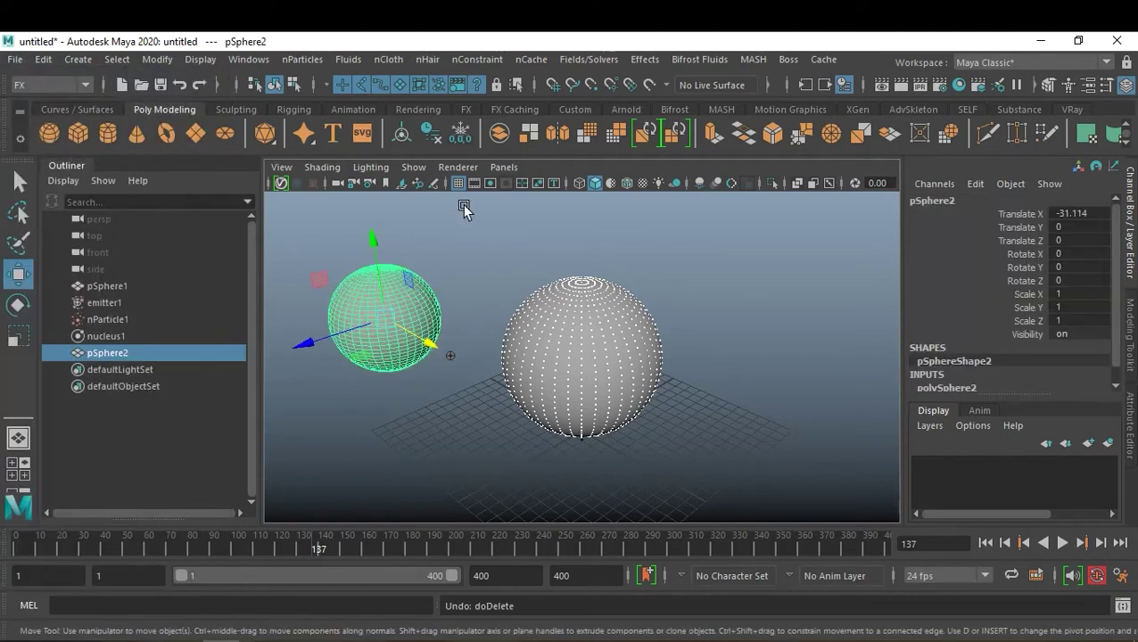
{"action": "scroll", "coordinate": [1030, 331], "scroll_direction": "down", "scroll_amount": 1}
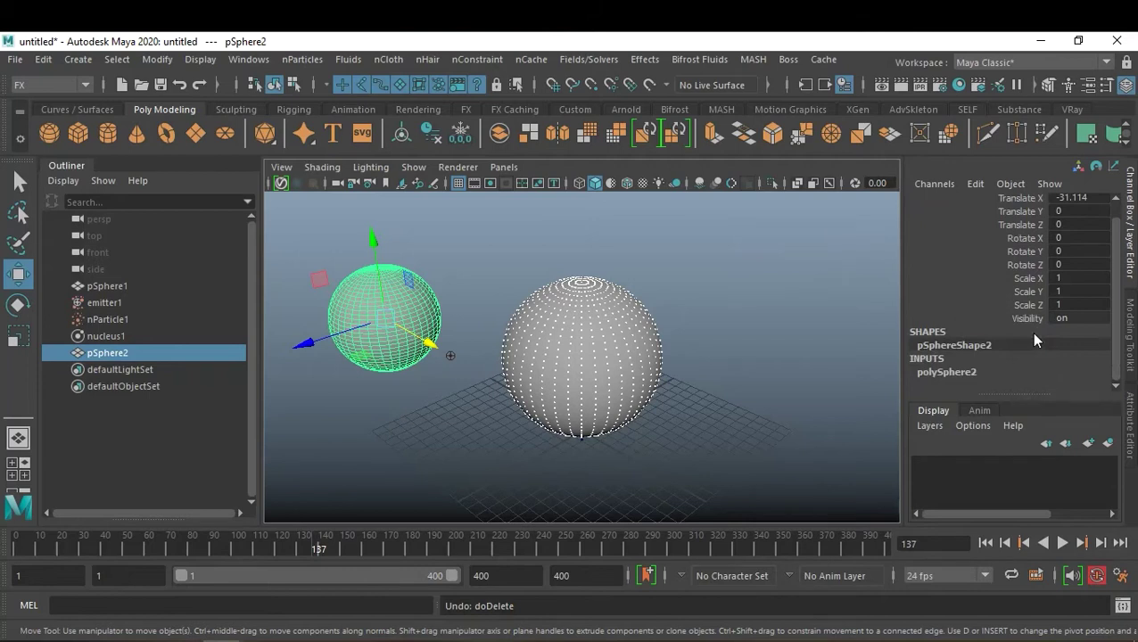
- Add pSphere2 as a second goal for nParticle1 at goal weight 1.000
{"action": "left_click", "coordinate": [107, 320]}
{"action": "left_click", "coordinate": [136, 353], "text": "ctrl"}
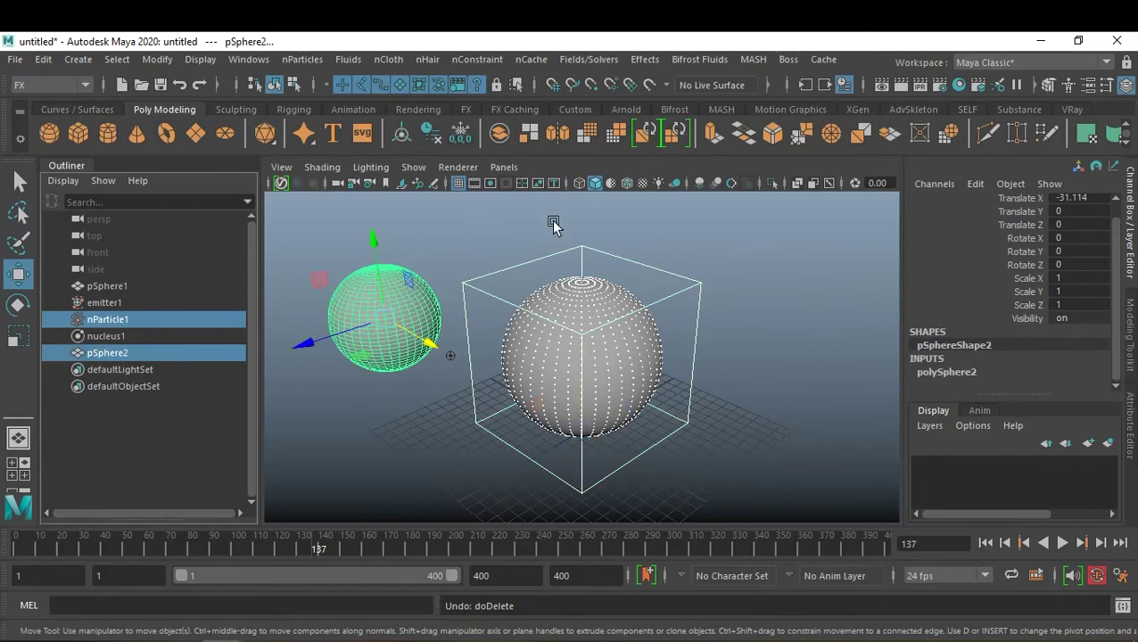
{"action": "left_click", "coordinate": [304, 59]}
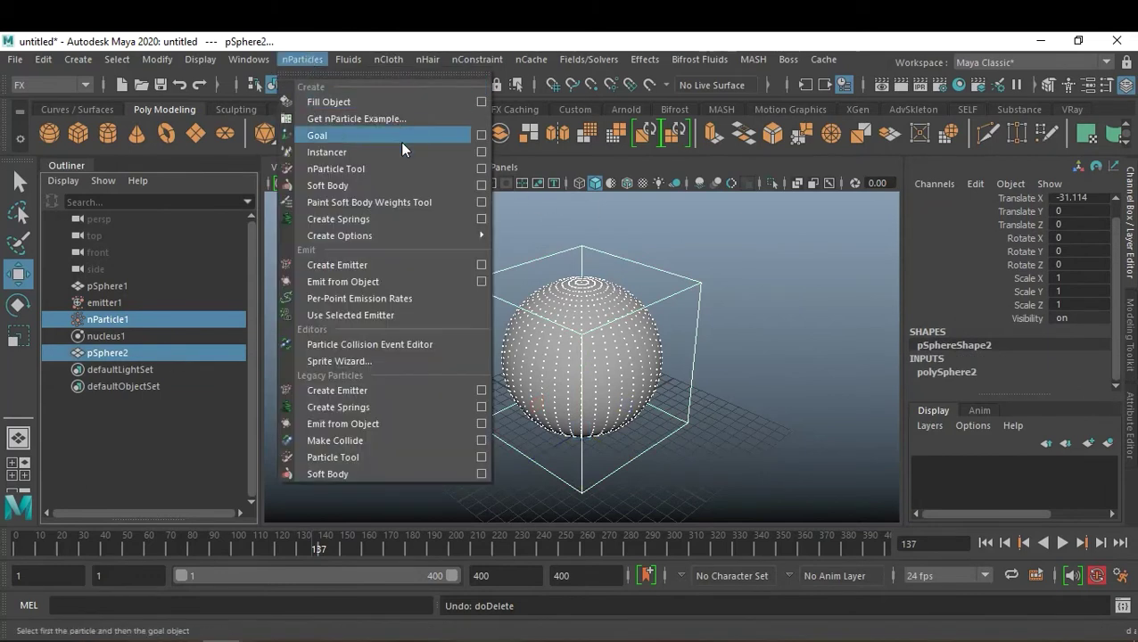
{"action": "left_click", "coordinate": [480, 135]}
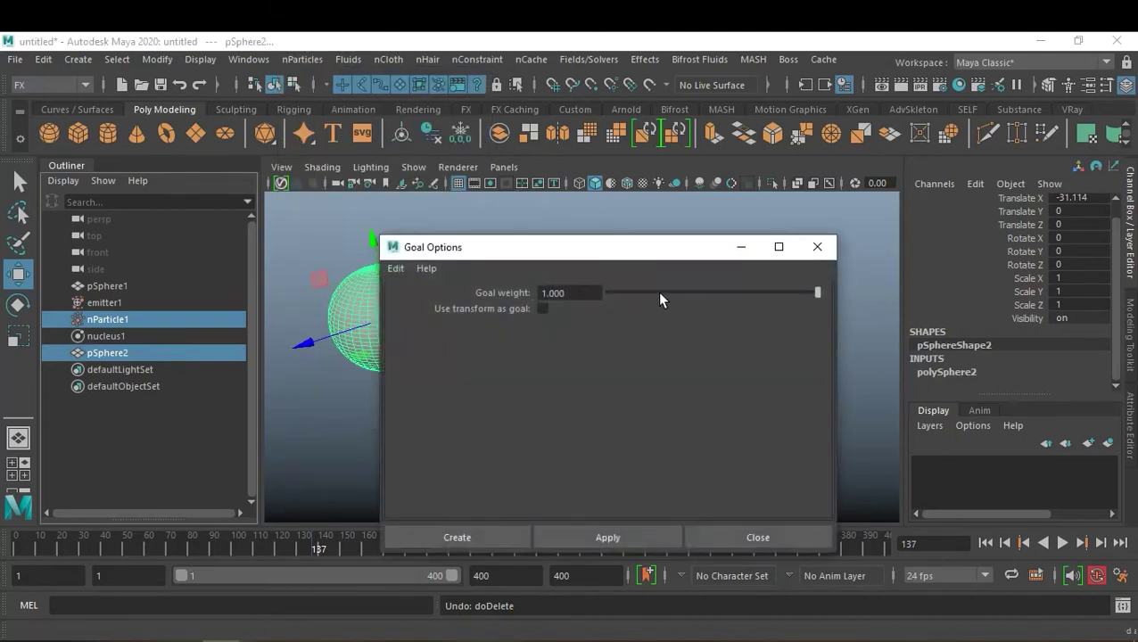
{"action": "left_click", "coordinate": [486, 535]}
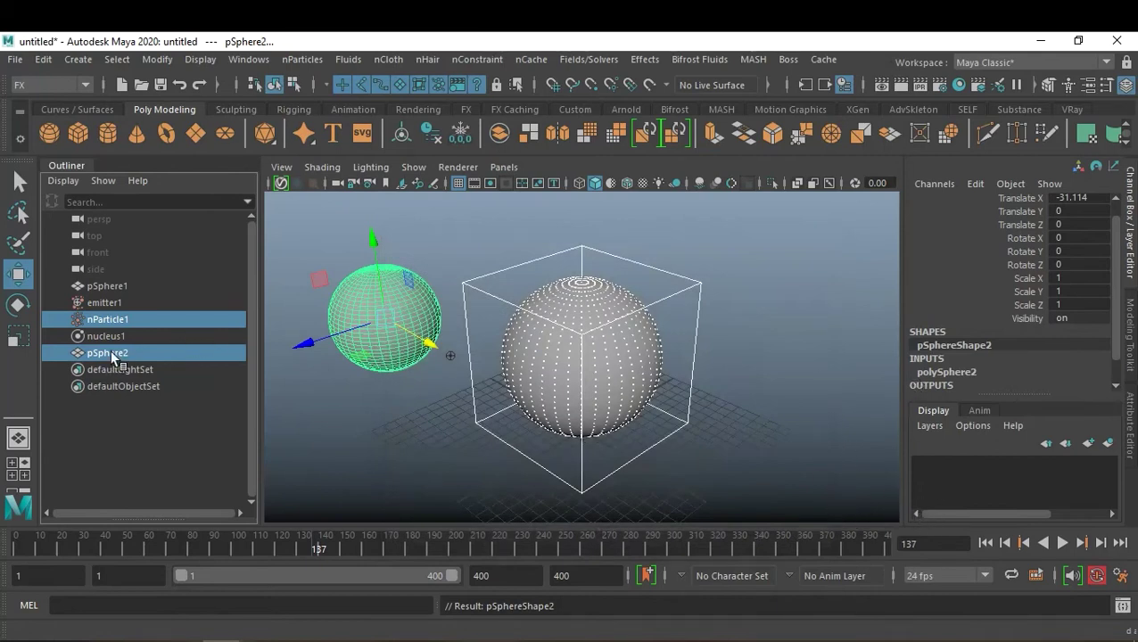
- Replay nParticle1 from frame 1 to watch both goals pull it, then jump to frame 137
{"action": "left_click", "coordinate": [118, 320]}
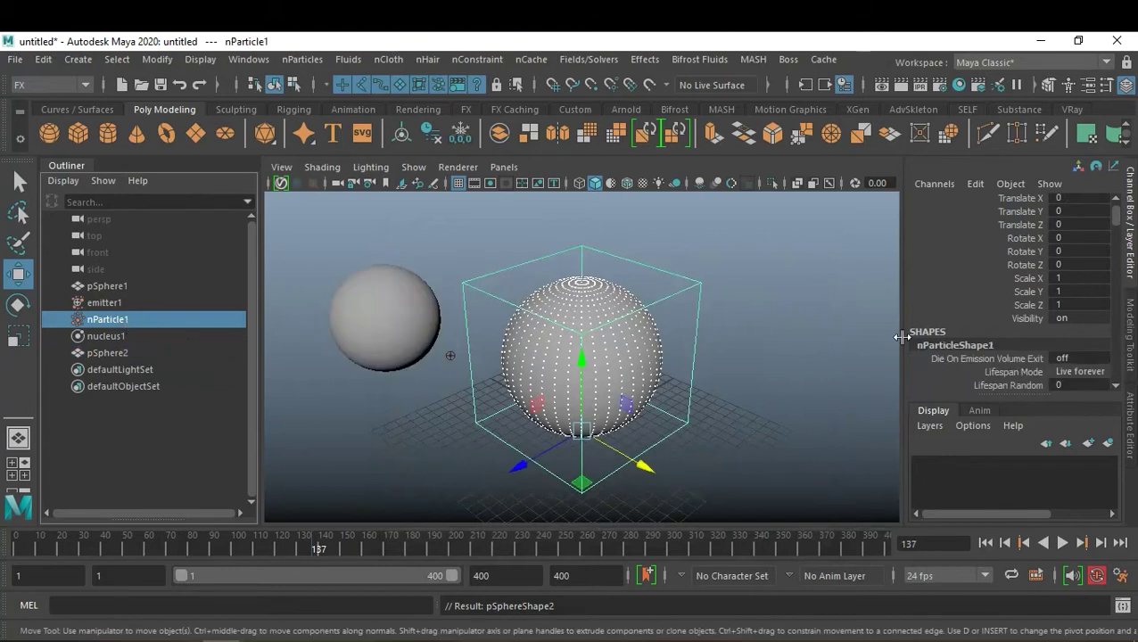
{"action": "scroll", "coordinate": [970, 322], "scroll_direction": "down", "scroll_amount": 4}
{"action": "scroll", "coordinate": [969, 322], "scroll_direction": "down", "scroll_amount": 5}
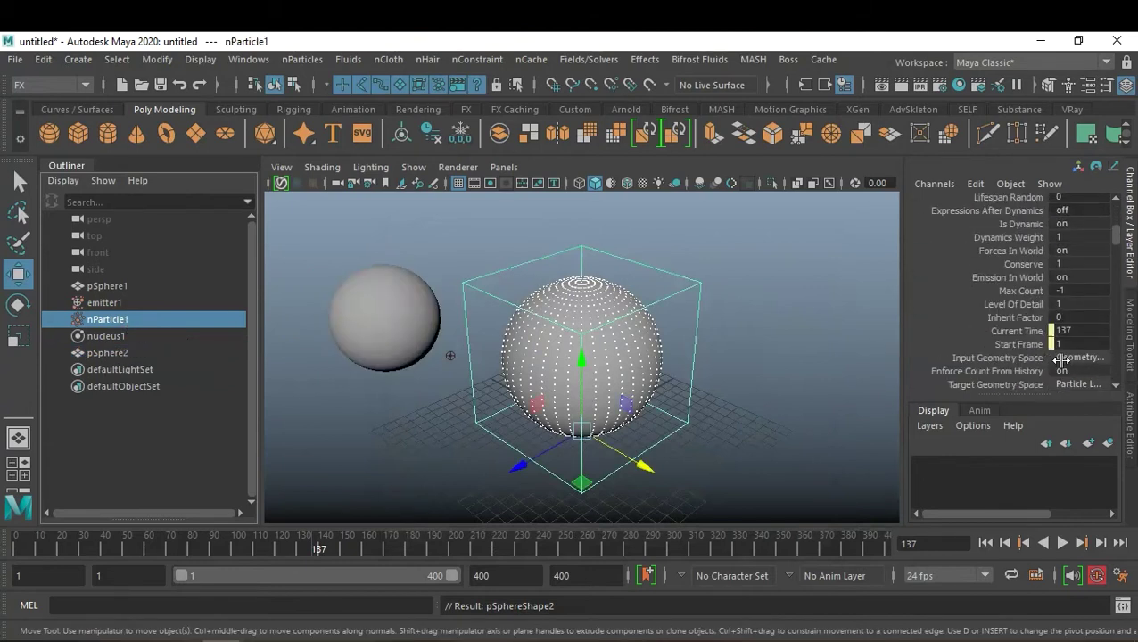
{"action": "scroll", "coordinate": [1042, 339], "scroll_direction": "down", "scroll_amount": 2}
{"action": "scroll", "coordinate": [1041, 339], "scroll_direction": "down", "scroll_amount": 1}
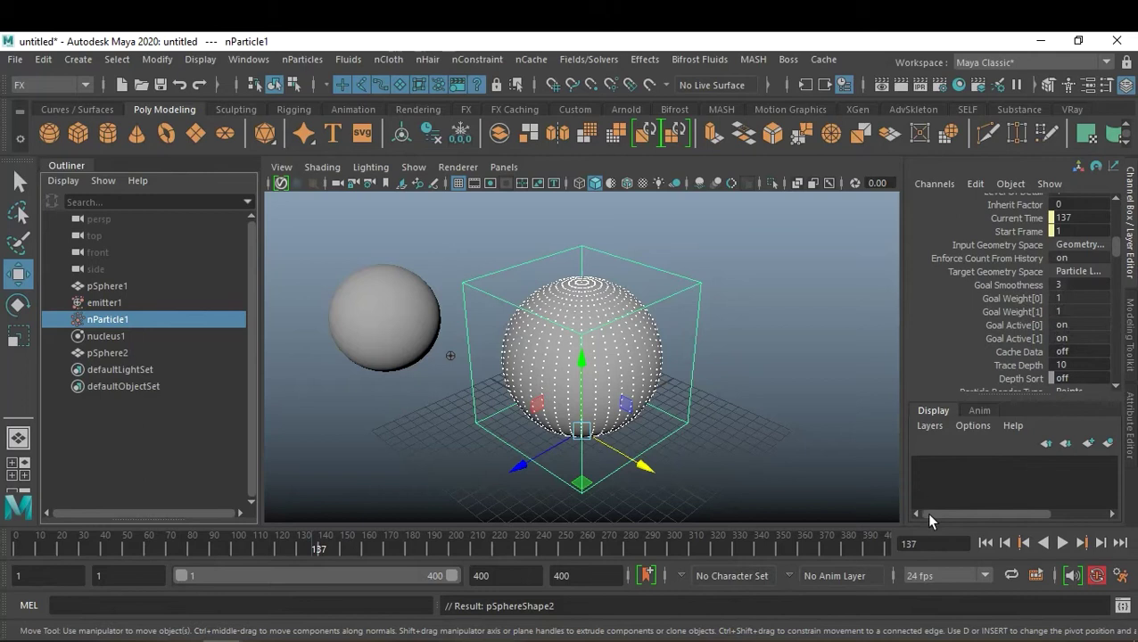
{"action": "left_click", "coordinate": [996, 548]}
{"action": "left_click", "coordinate": [1063, 543]}
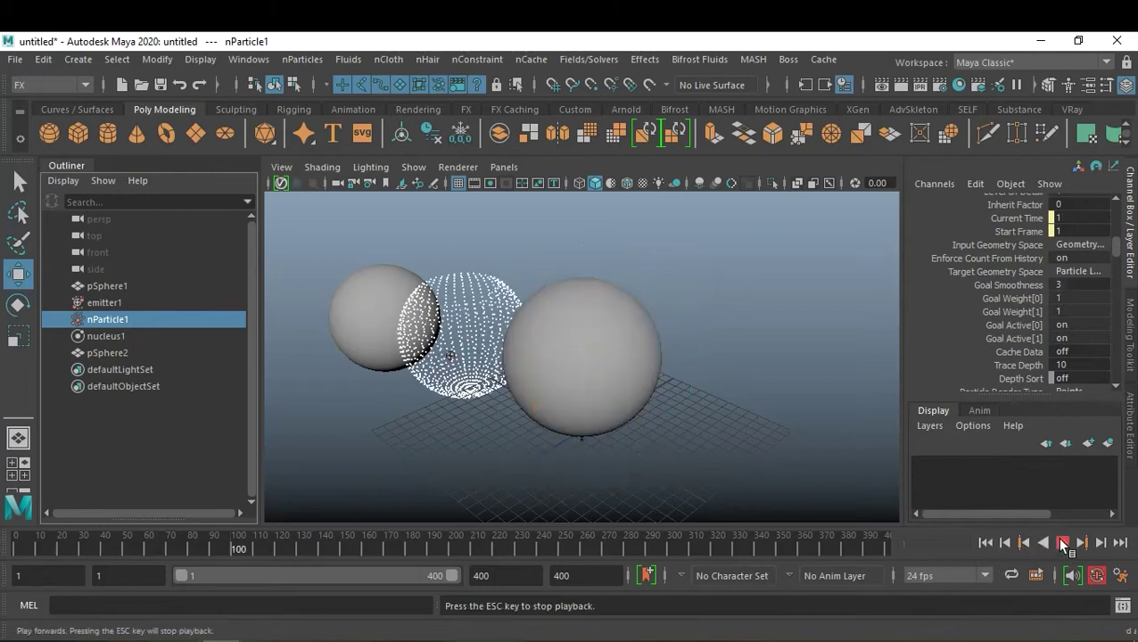
{"action": "left_click", "coordinate": [1062, 543]}
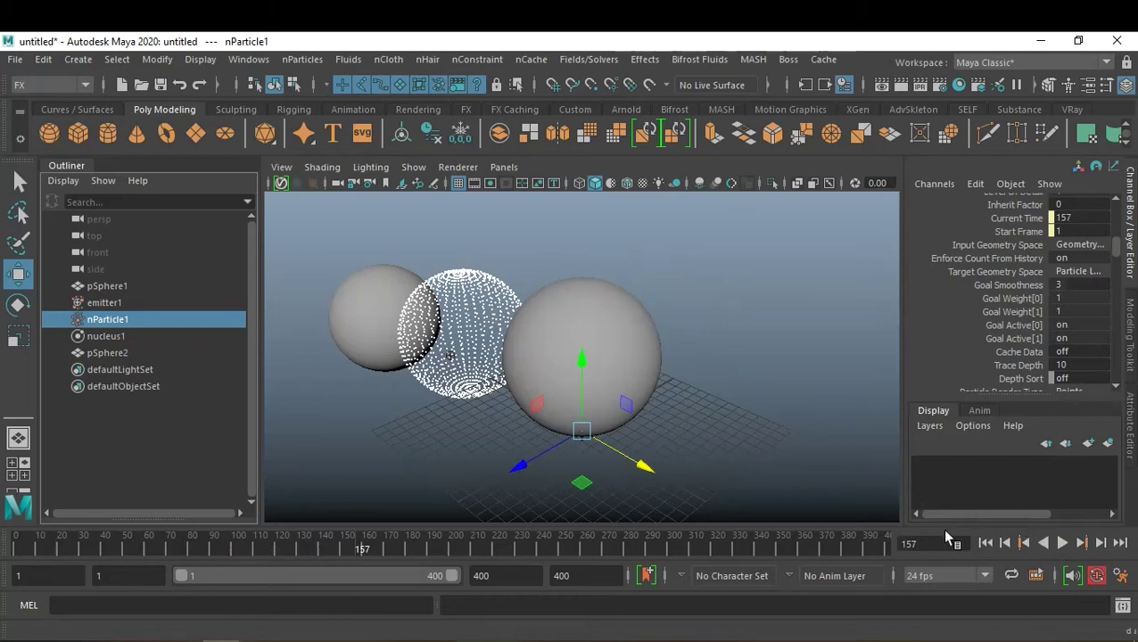
{"action": "left_click", "coordinate": [928, 544]}
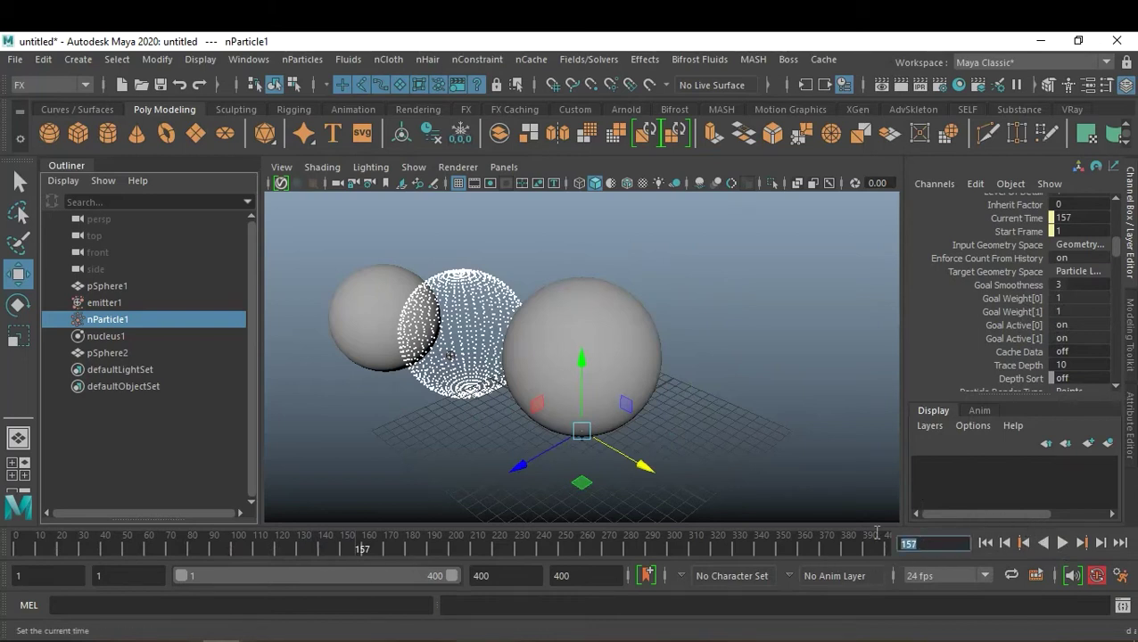
{"action": "type", "text": "13"}
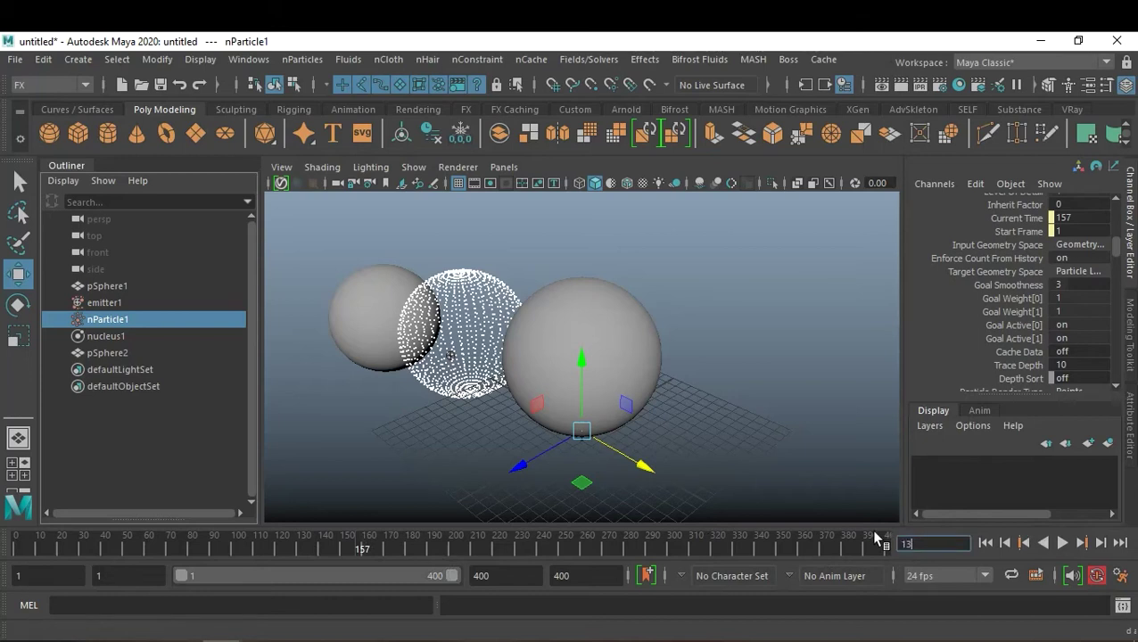
{"action": "key", "text": "Return"}
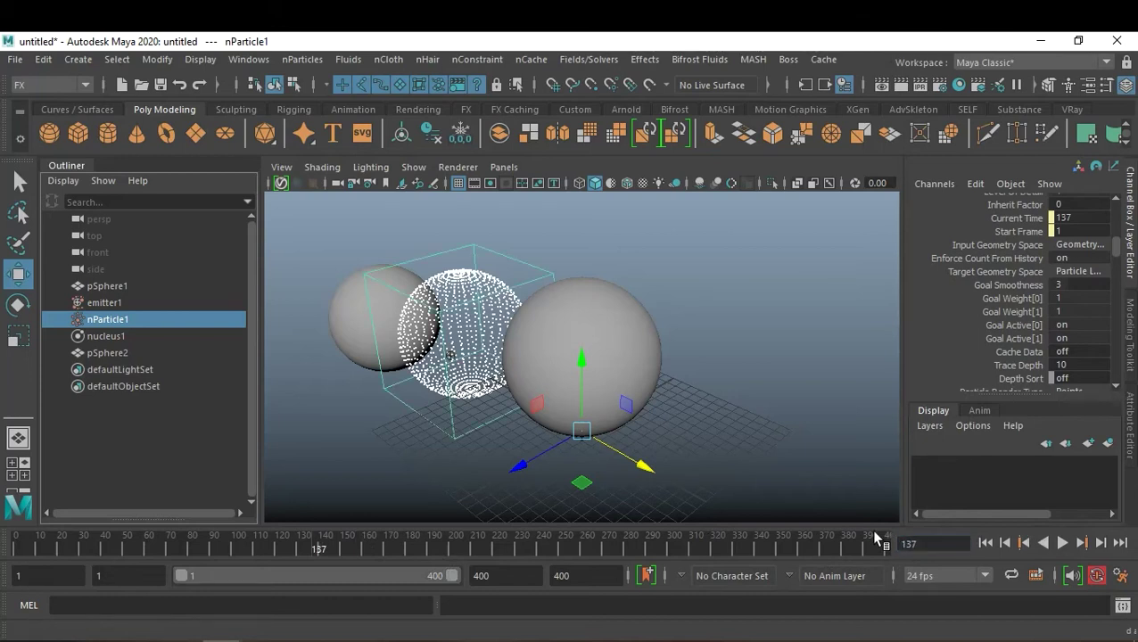
- Set nParticle1's Goal Weight[1] to 0
{"action": "double_click", "coordinate": [1079, 311]}
{"action": "type", "text": "0"}
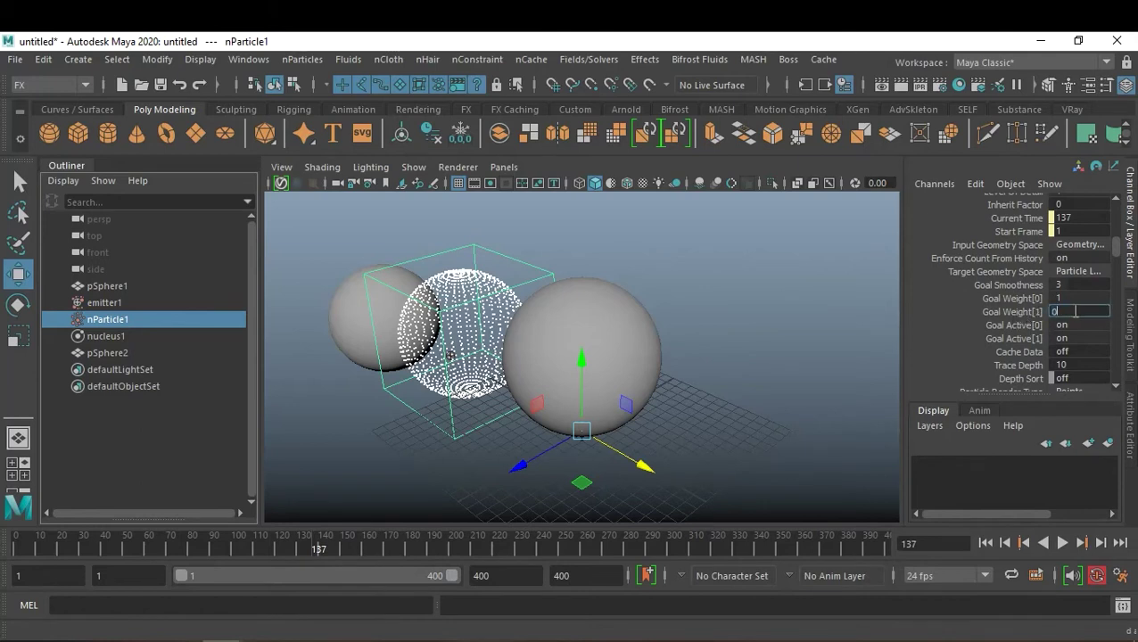
{"action": "key", "text": "Return"}
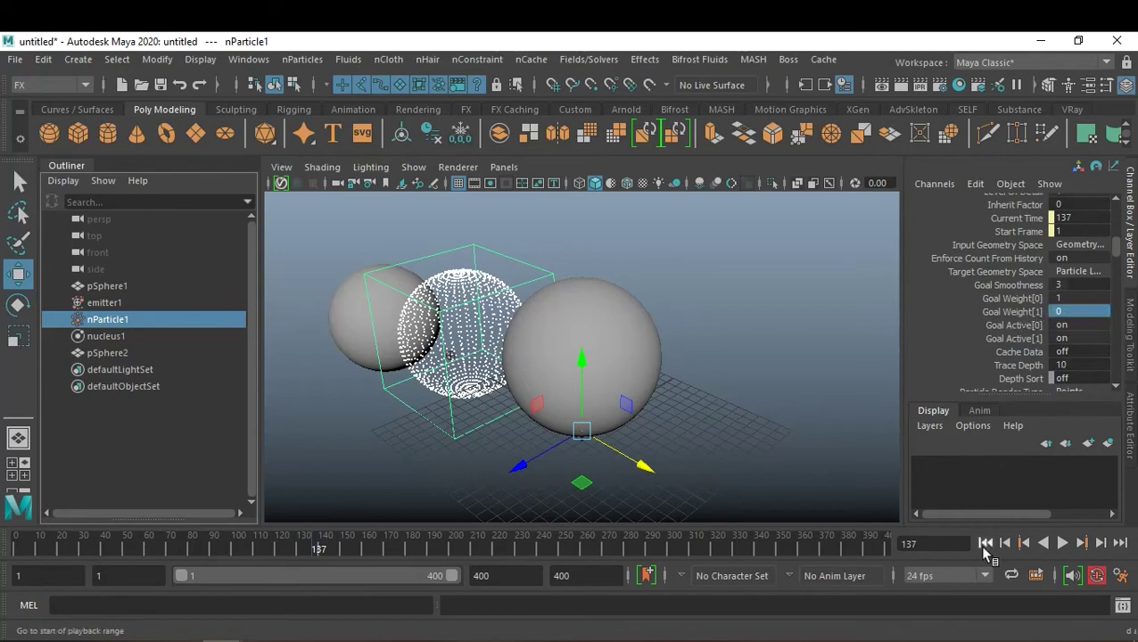
- Replay from frame 1, return to frame 137, and select both Goal Weight channels
{"action": "left_click", "coordinate": [985, 545]}
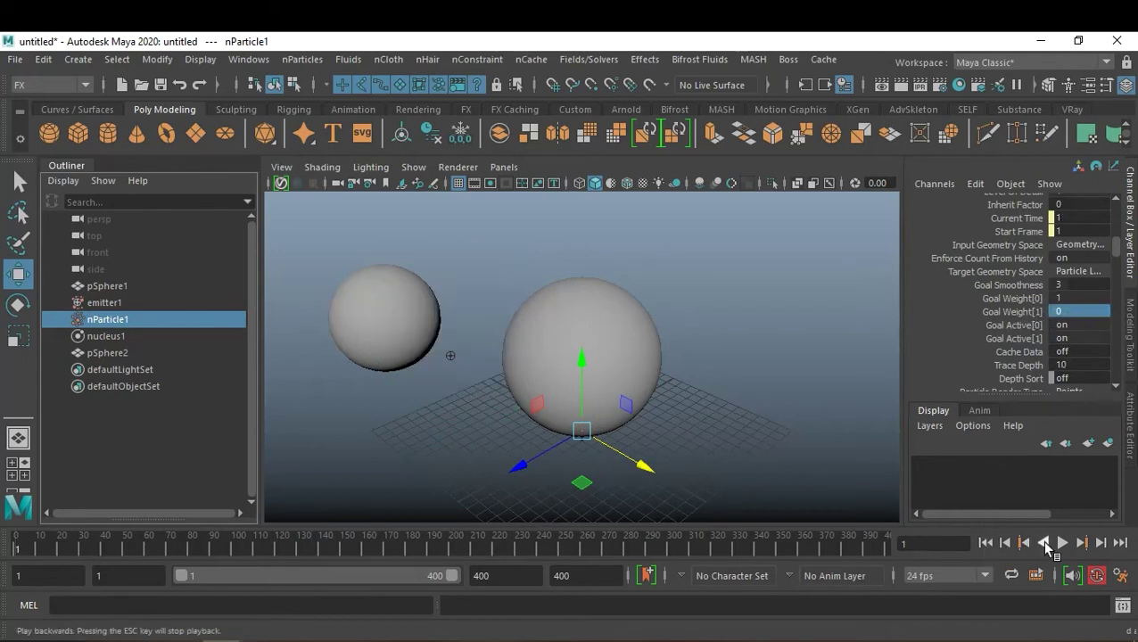
{"action": "left_click", "coordinate": [1063, 544]}
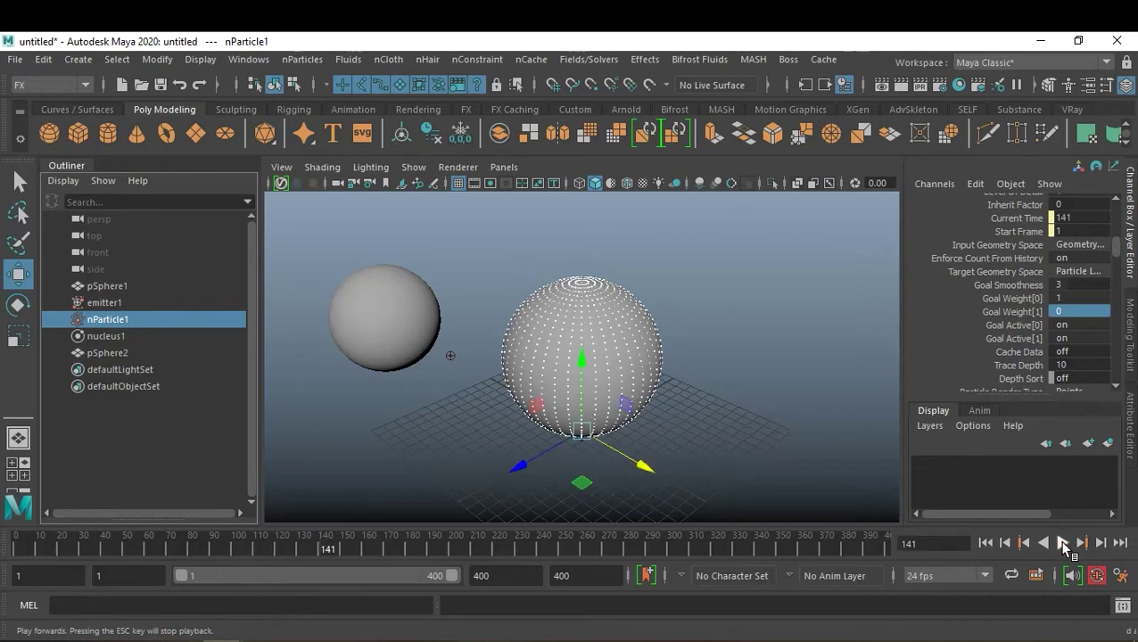
{"action": "left_click", "coordinate": [1064, 543]}
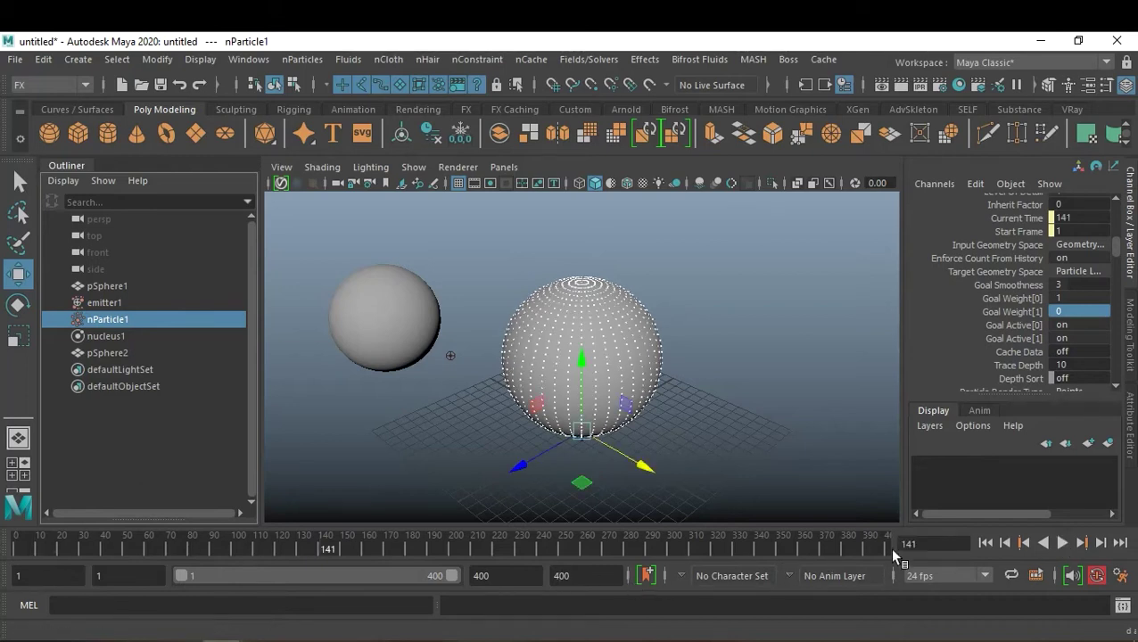
{"action": "double_click", "coordinate": [928, 542]}
{"action": "type", "text": "137"}
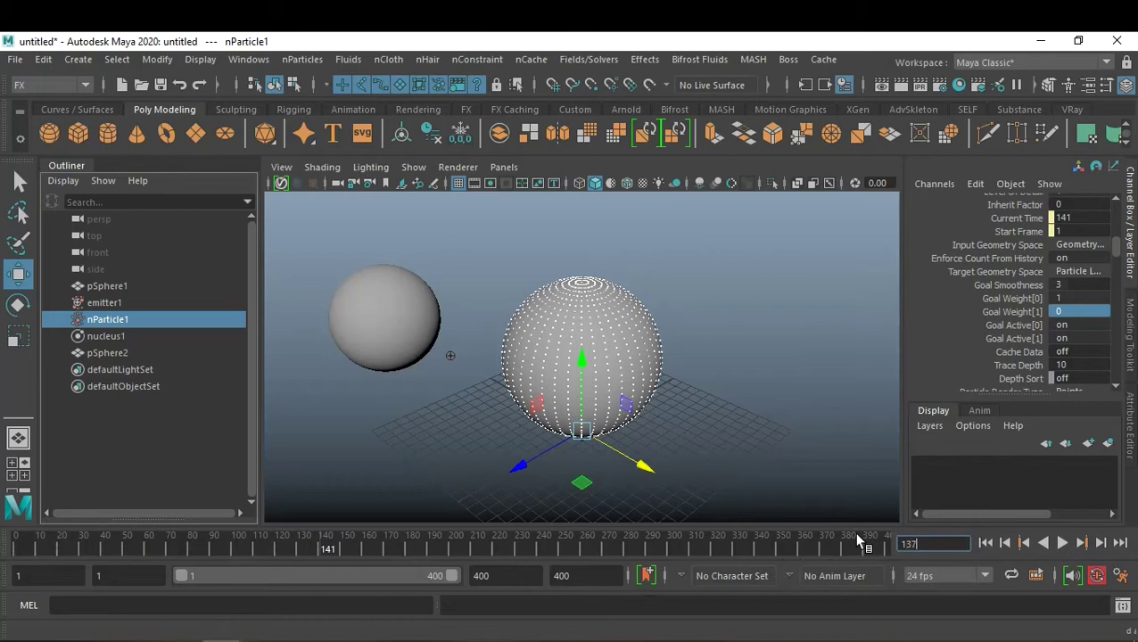
{"action": "key", "text": "Return"}
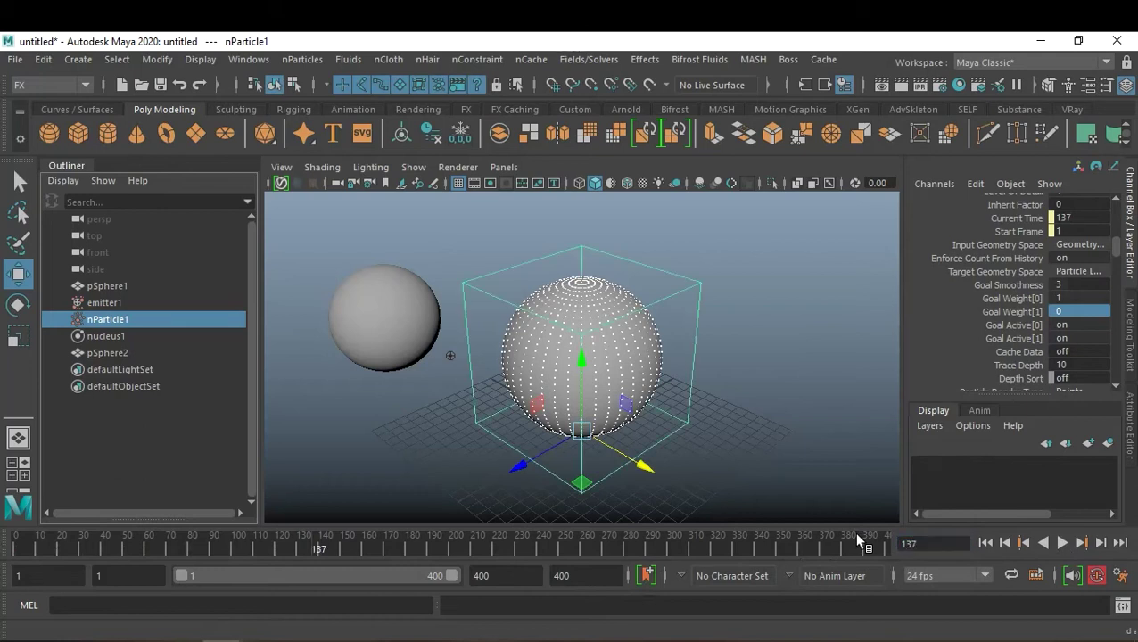
{"action": "left_click_drag", "start_coordinate": [1013, 301], "coordinate": [1010, 312]}
- Key both goal weights at frame 137, then key Goal Weight[0]=0 and Goal Weight[1]=1 at frame 201
{"action": "right_click", "coordinate": [1008, 309]}
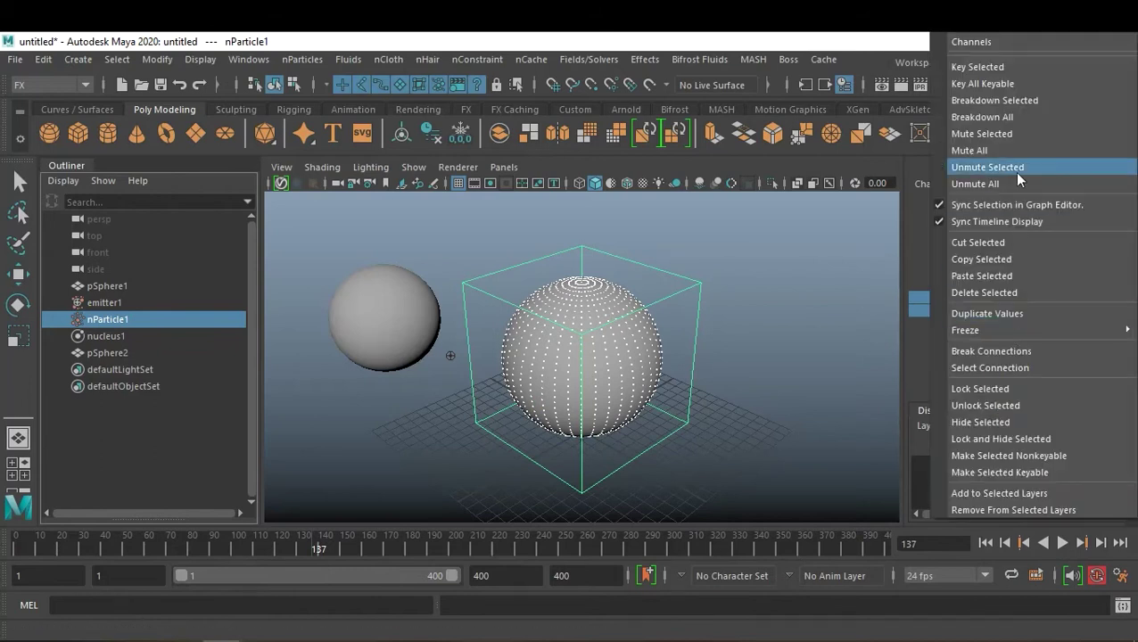
{"action": "left_click", "coordinate": [1001, 70]}
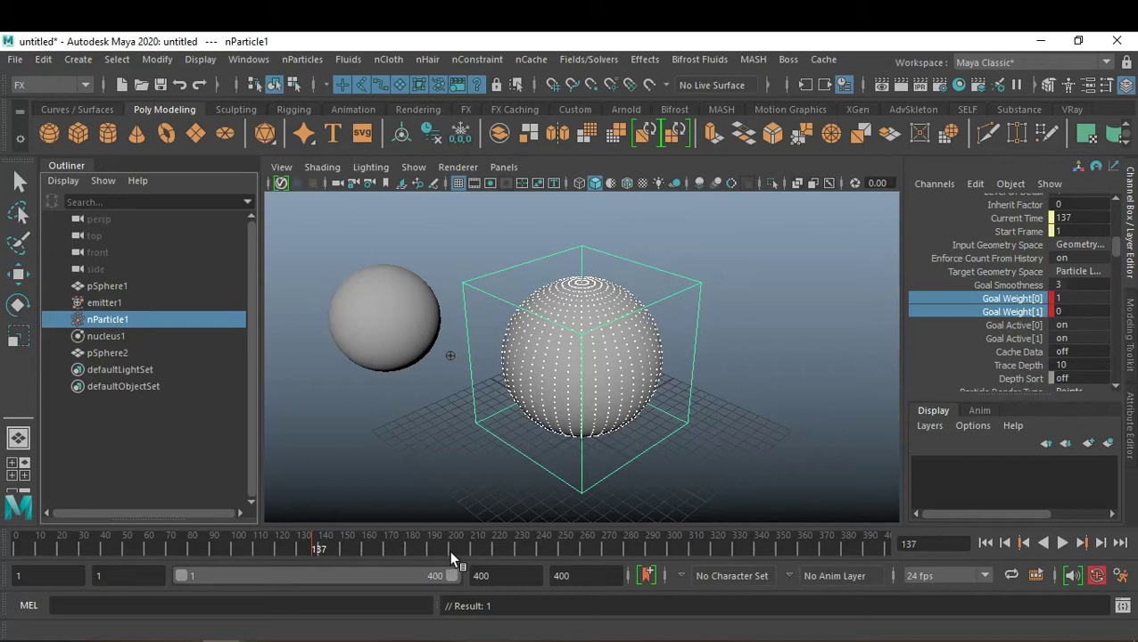
{"action": "left_click", "coordinate": [450, 553]}
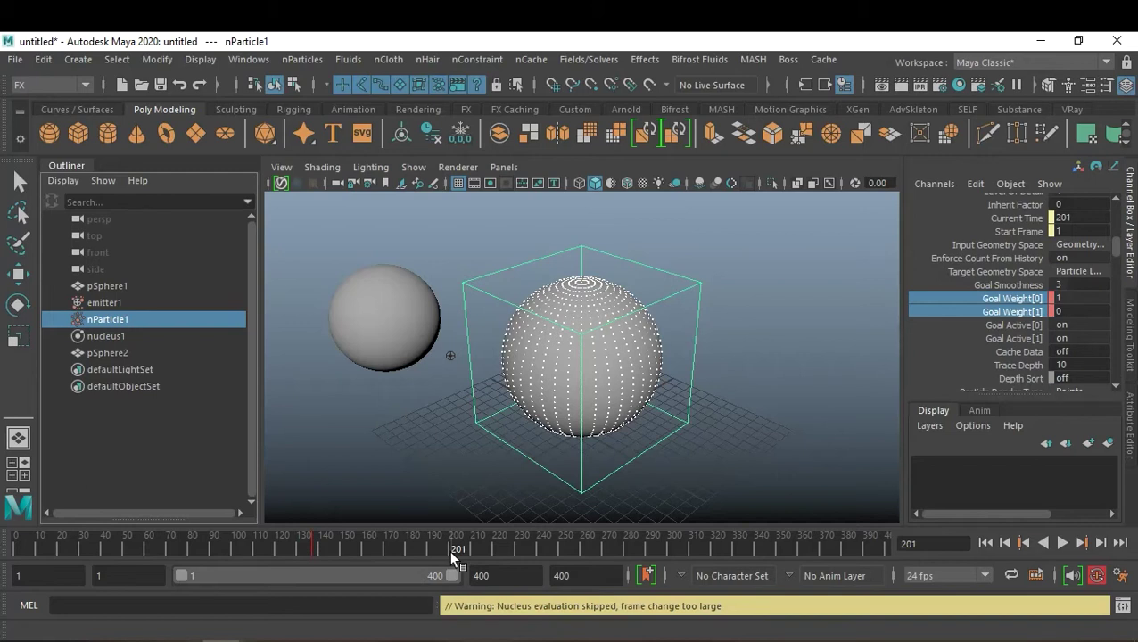
{"action": "double_click", "coordinate": [1096, 297]}
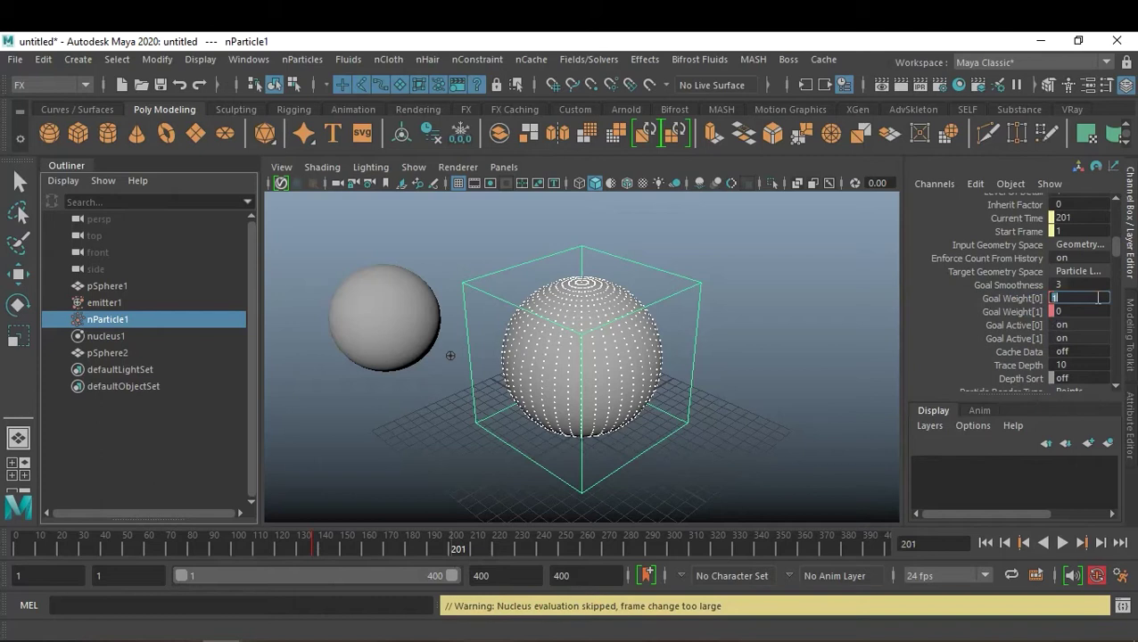
{"action": "type", "text": "0"}
{"action": "key", "text": "Return"}
{"action": "double_click", "coordinate": [1074, 309]}
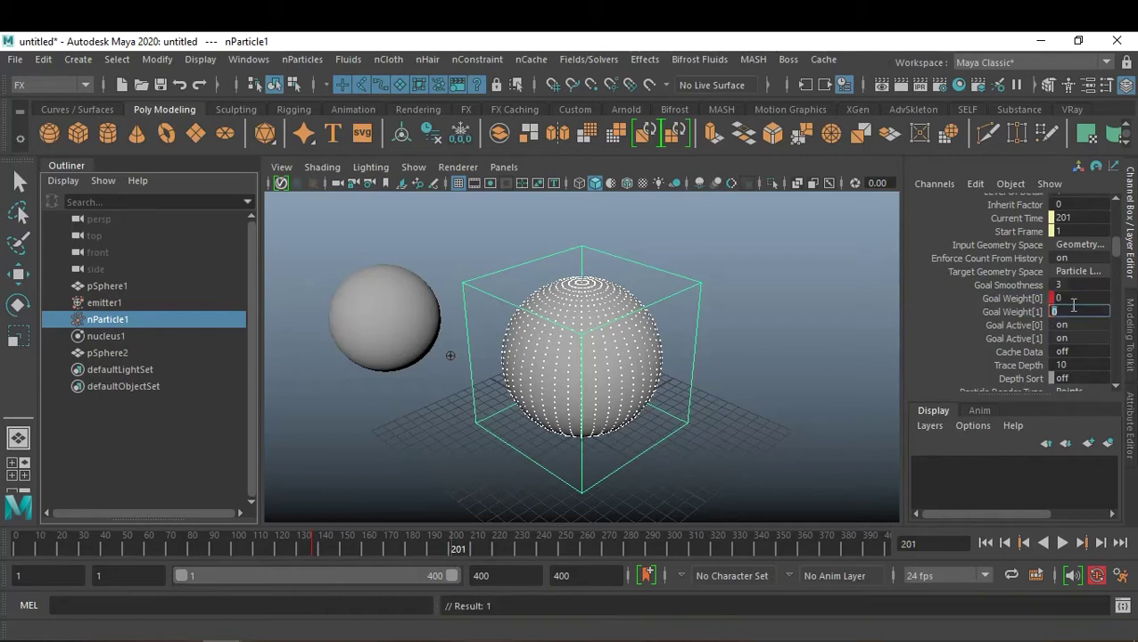
{"action": "type", "text": "1"}
{"action": "key", "text": "Return"}
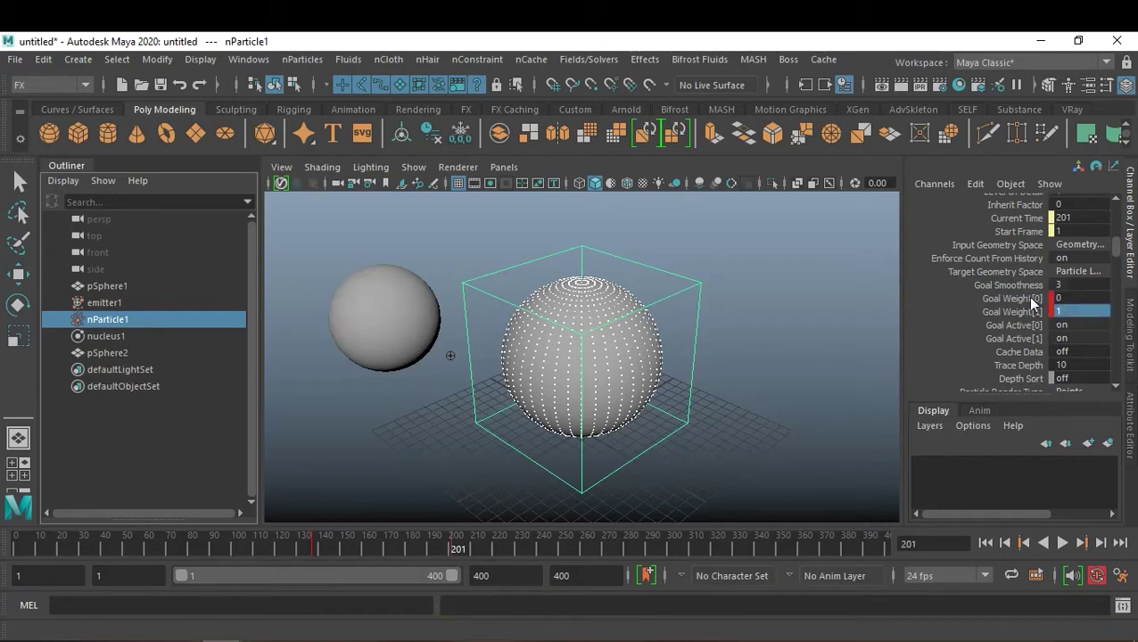
{"action": "left_click_drag", "start_coordinate": [1026, 296], "coordinate": [1026, 304]}
{"action": "right_click", "coordinate": [1026, 304]}
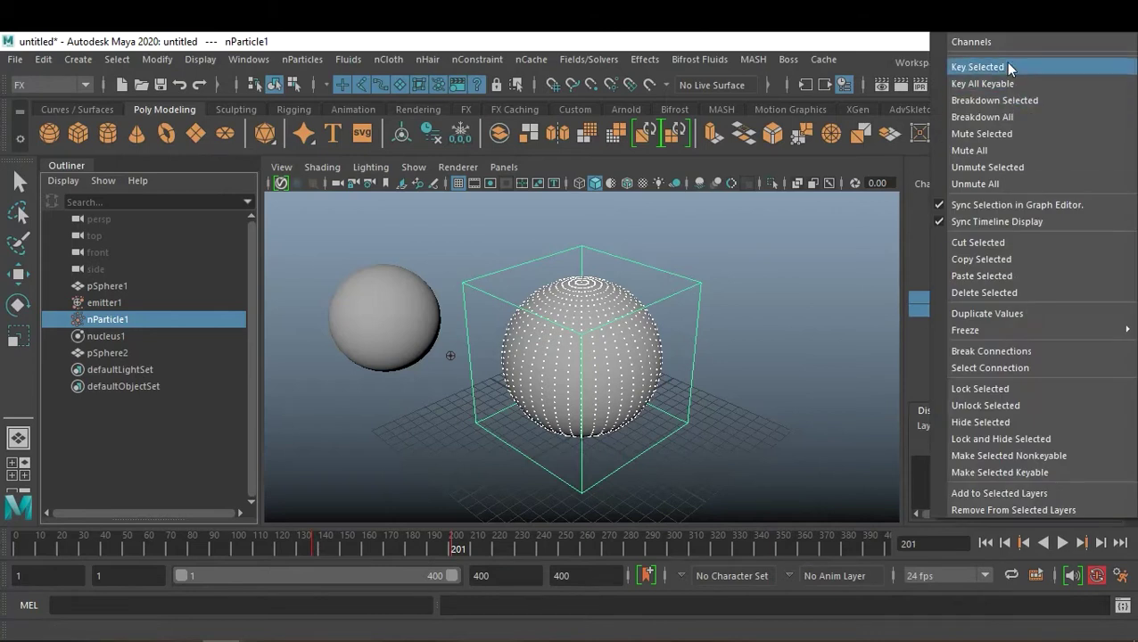
{"action": "left_click", "coordinate": [1006, 69]}
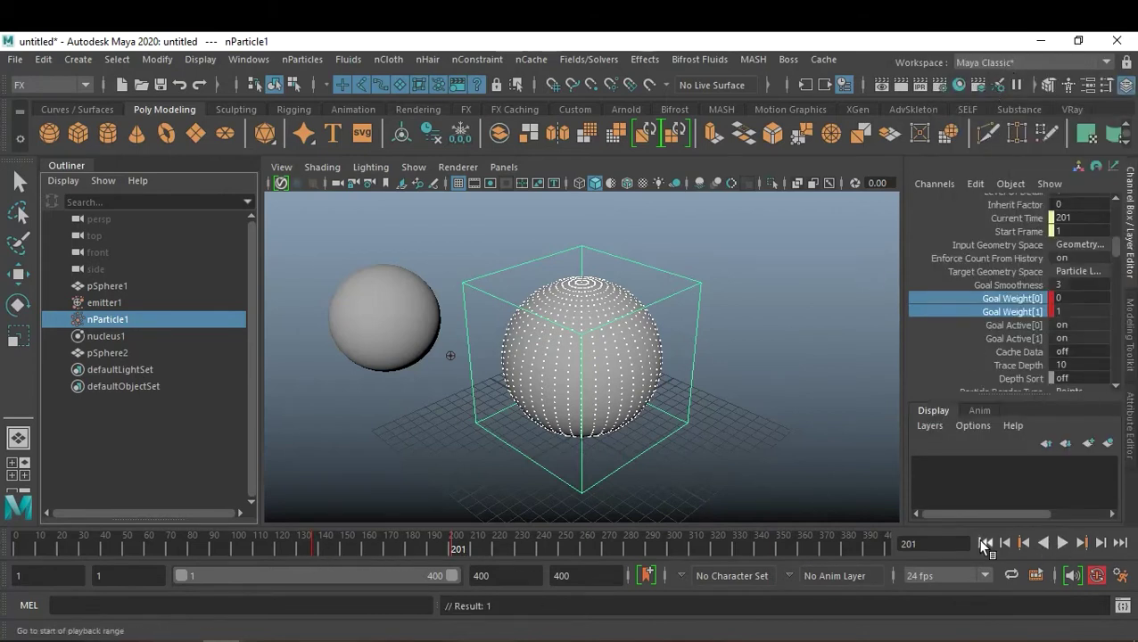
{"action": "left_click", "coordinate": [986, 542]}
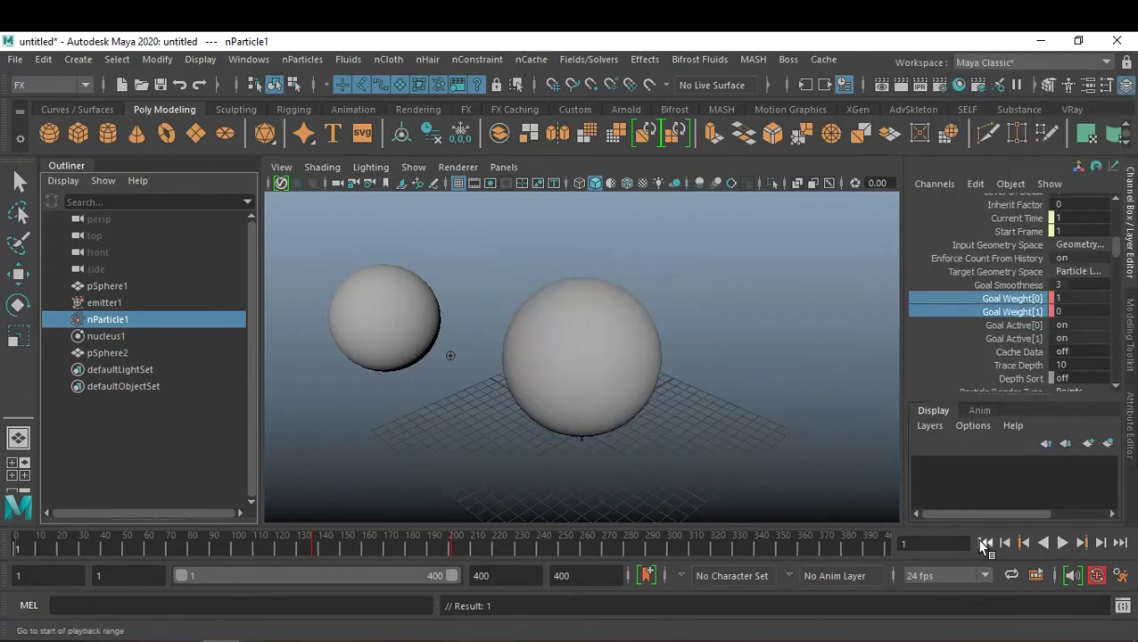
- Play the simulation to watch particles migrate to pSphere2, then return to the frame 201 key
{"action": "left_click", "coordinate": [1062, 542]}
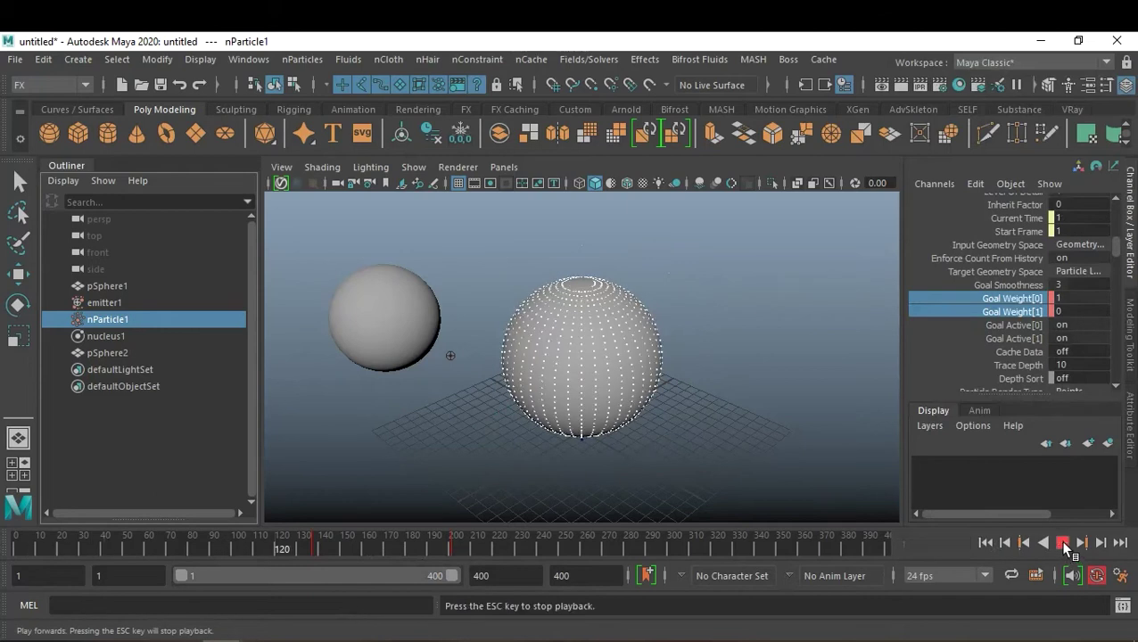
{"action": "left_click", "coordinate": [1063, 542]}
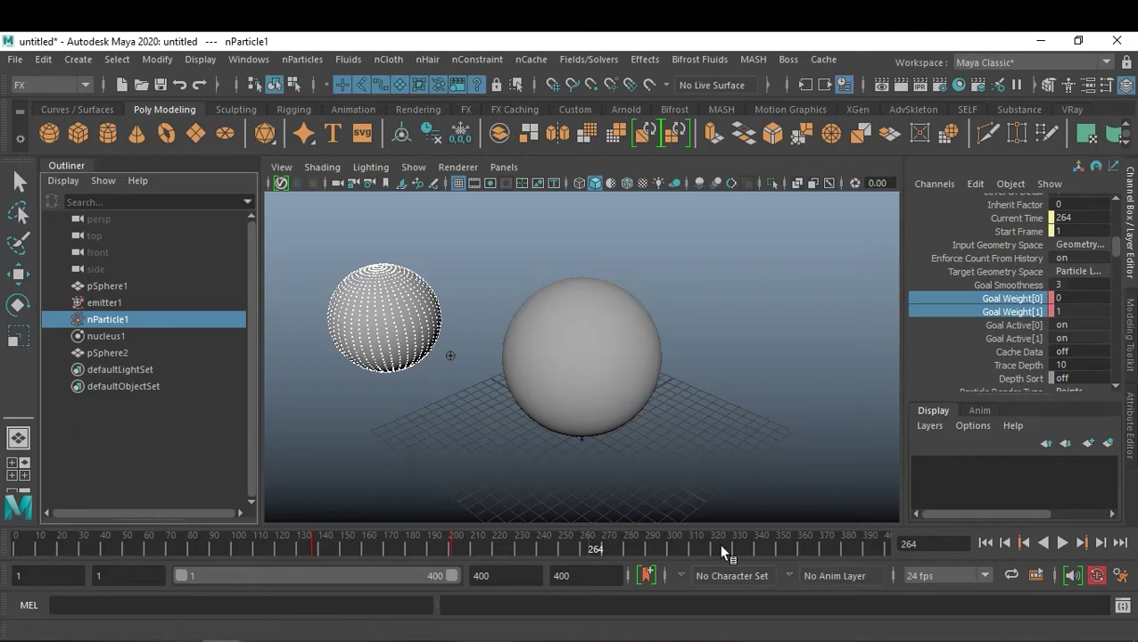
{"action": "left_click", "coordinate": [1082, 543]}
{"action": "left_click", "coordinate": [1081, 542]}
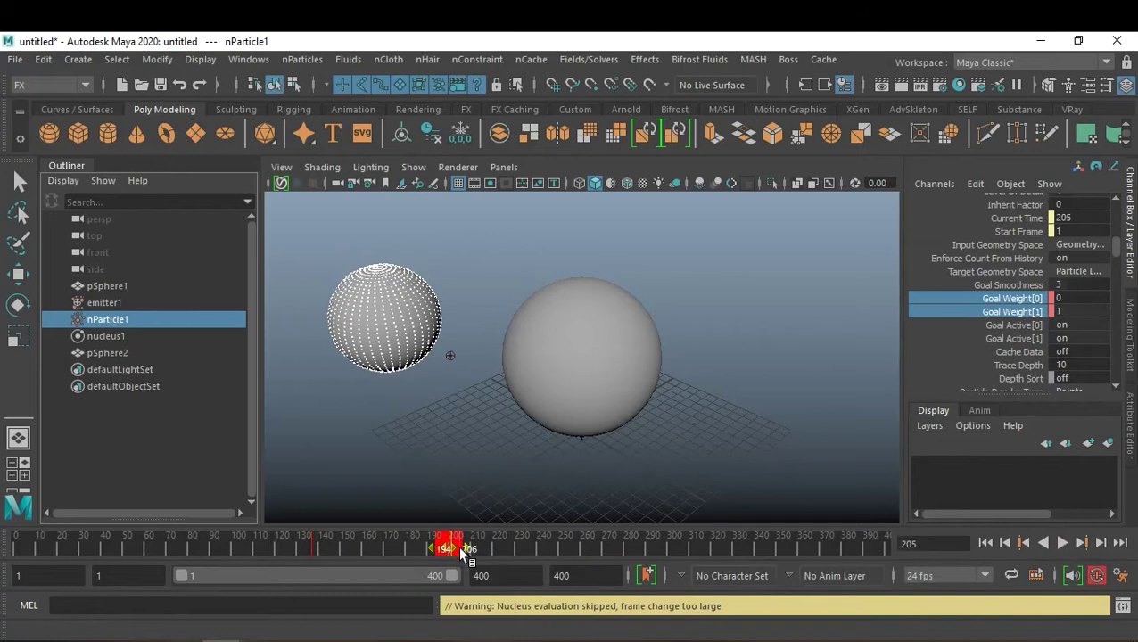
{"action": "left_click_drag", "start_coordinate": [458, 545], "coordinate": [515, 545]}
{"action": "left_click", "coordinate": [1024, 542]}
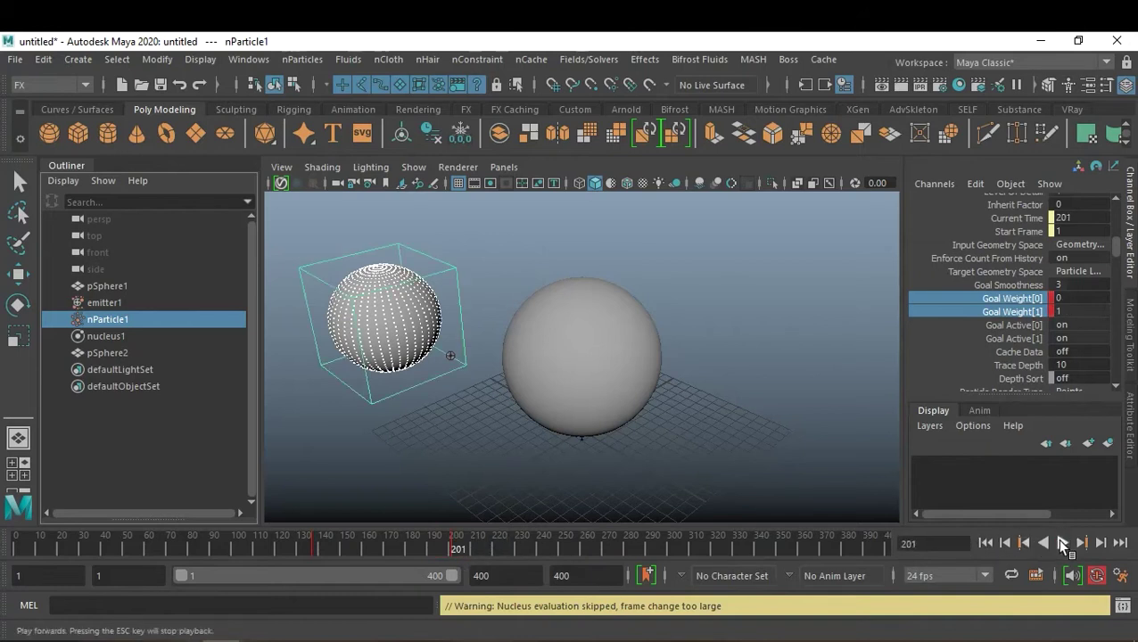
- Cut the goal-weight key at frame 201 and paste it at frame 300
{"action": "right_click", "coordinate": [460, 548]}
{"action": "left_click", "coordinate": [504, 230]}
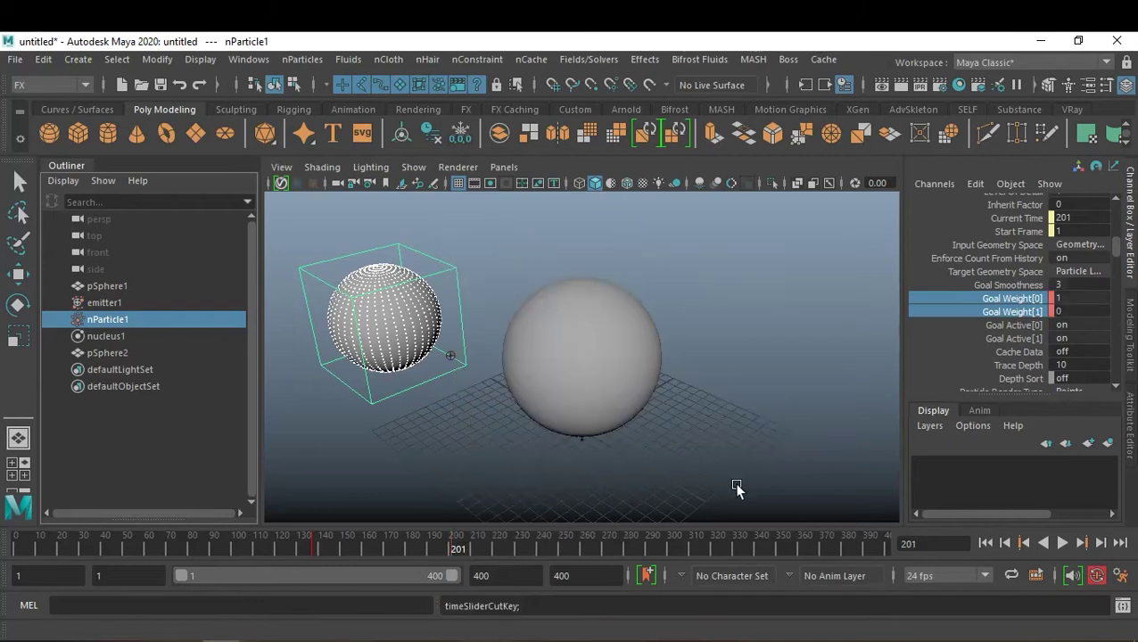
{"action": "left_click", "coordinate": [675, 546]}
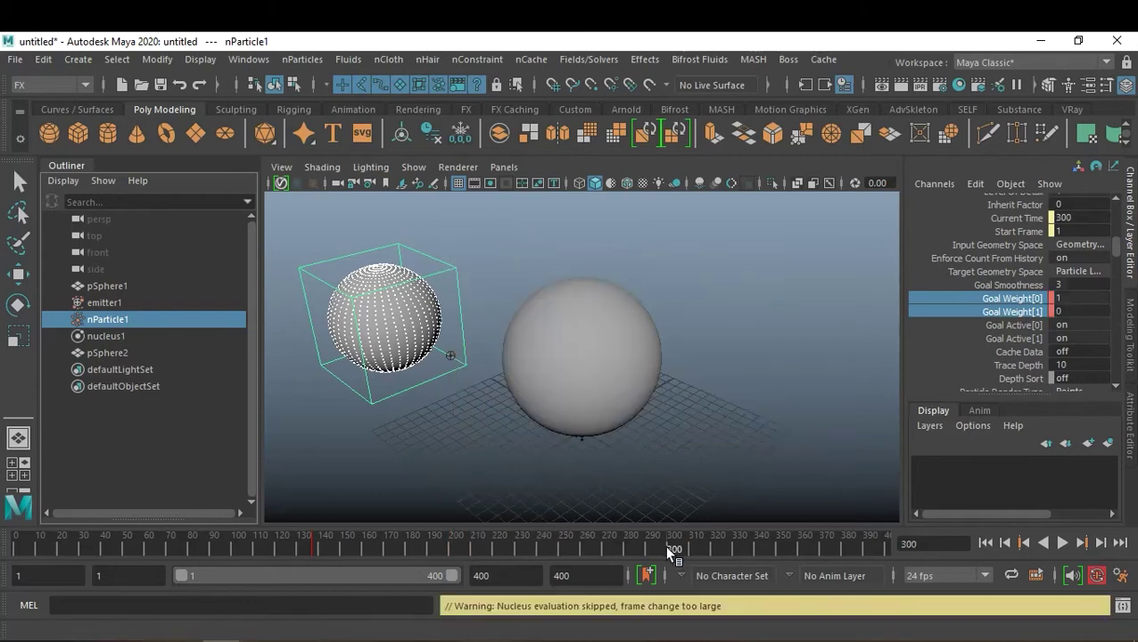
{"action": "right_click", "coordinate": [674, 546]}
{"action": "left_click", "coordinate": [906, 266]}
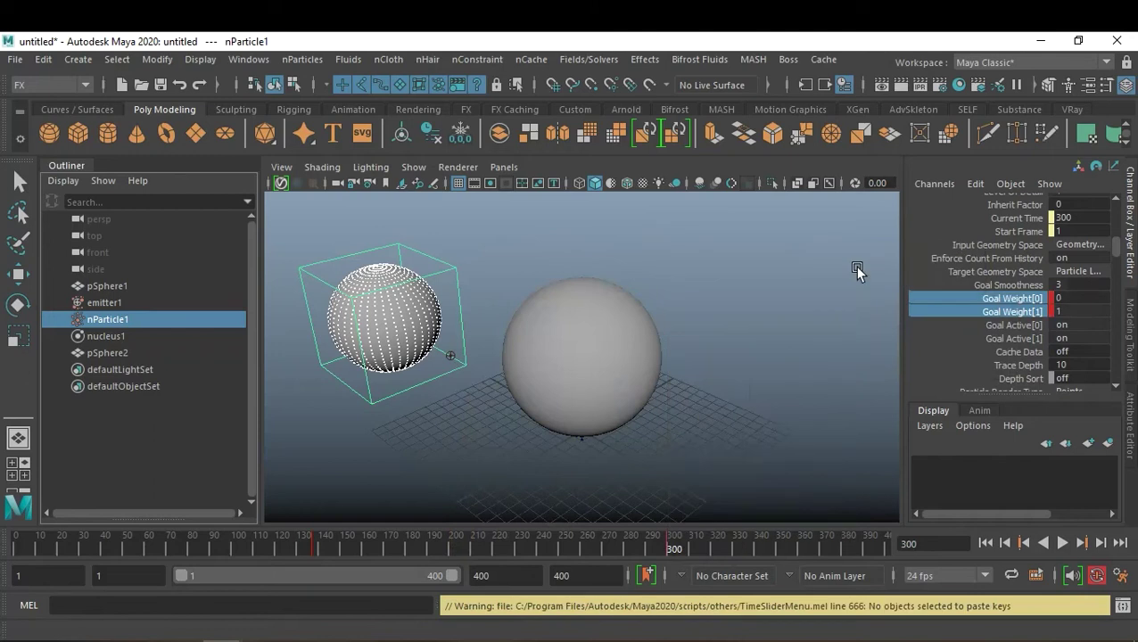
- Replay the simulation twice to check the slower timing, then jump to frame 137
{"action": "left_click", "coordinate": [986, 542]}
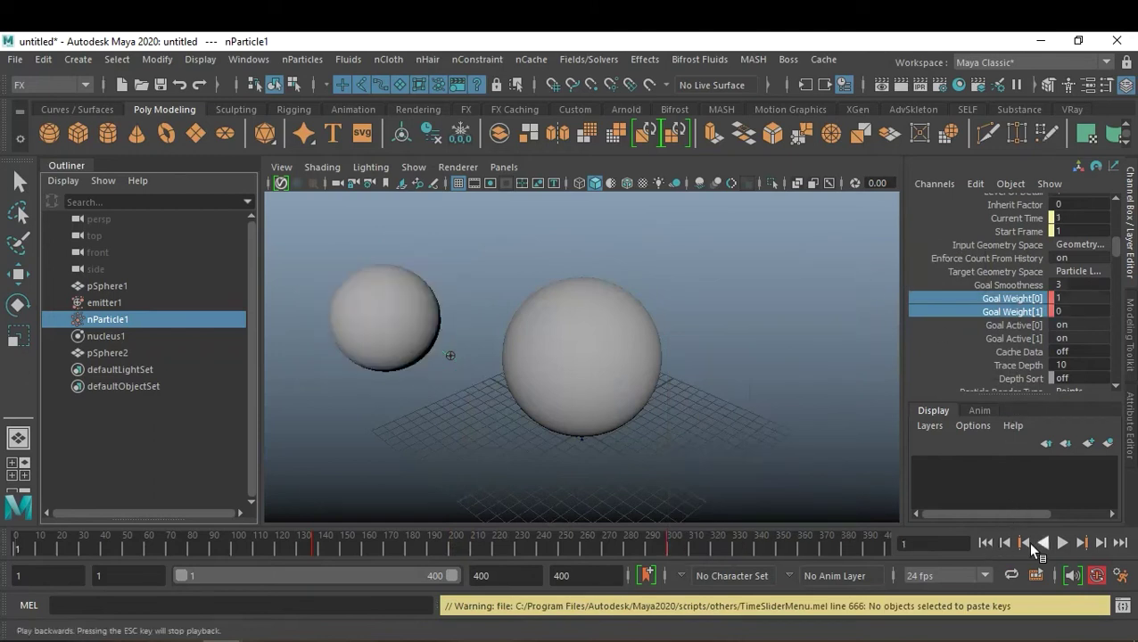
{"action": "left_click", "coordinate": [1062, 542]}
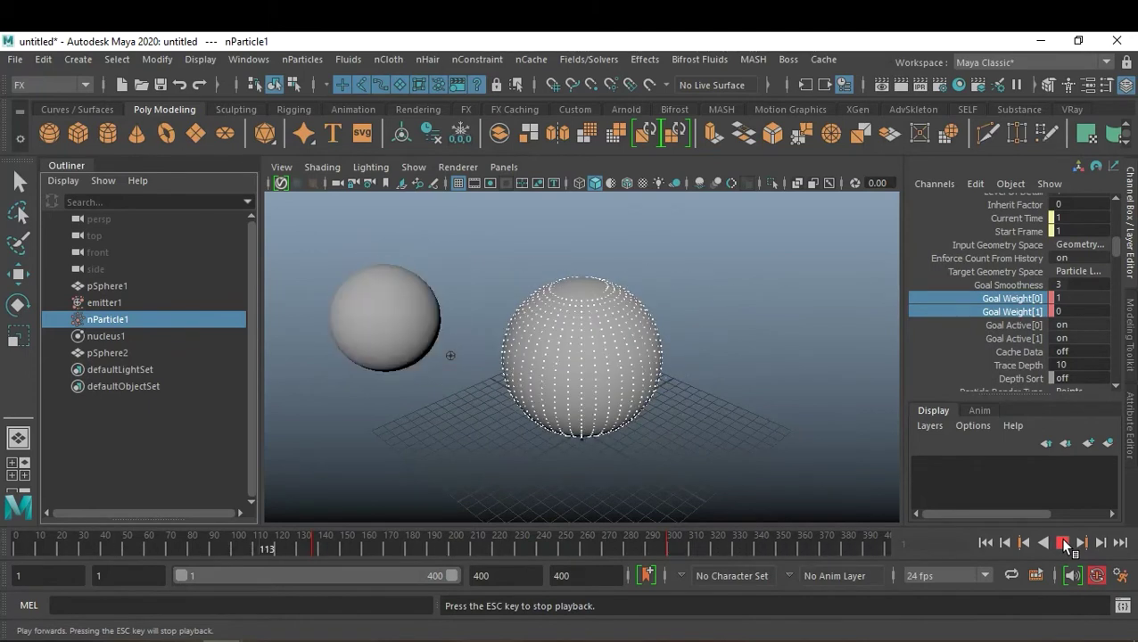
{"action": "left_click", "coordinate": [1062, 542]}
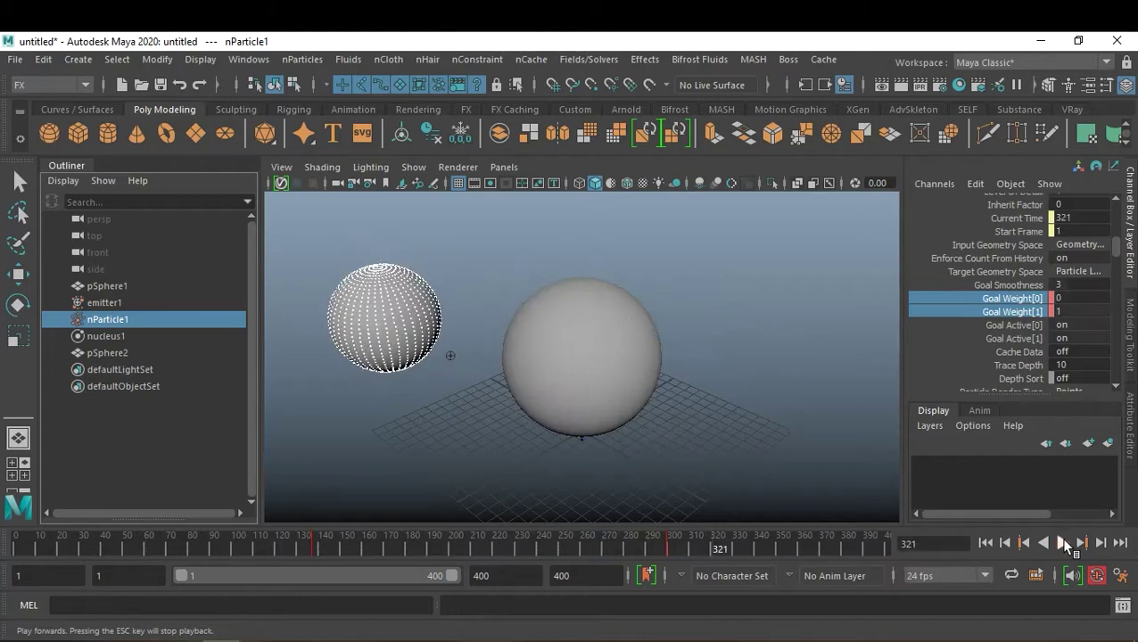
{"action": "left_click", "coordinate": [987, 542]}
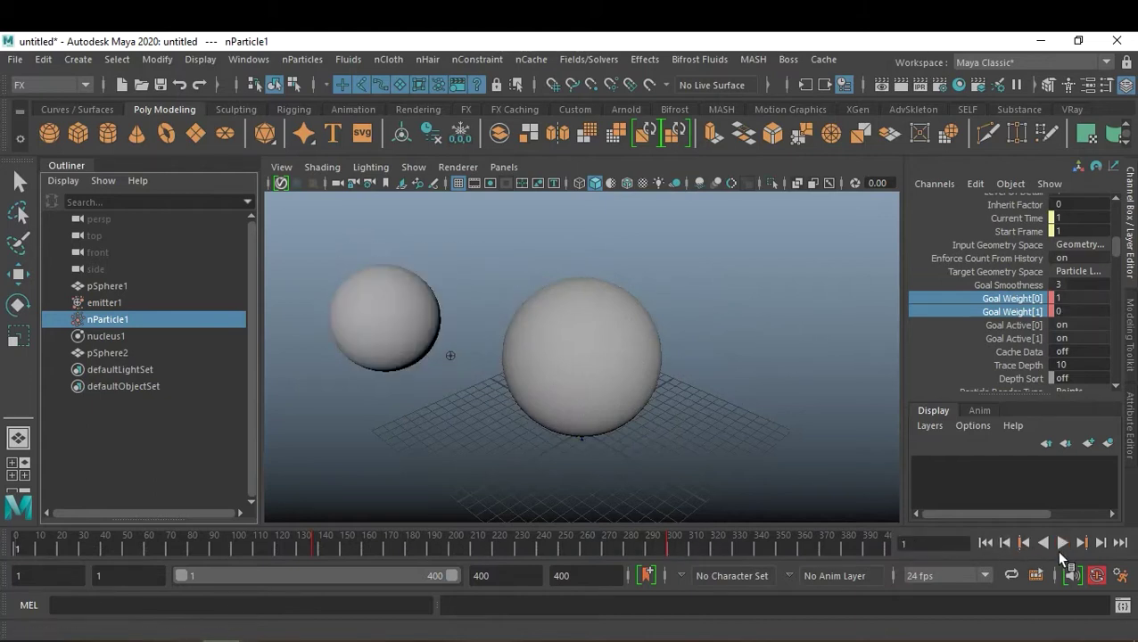
{"action": "left_click", "coordinate": [1062, 542]}
{"action": "left_click", "coordinate": [1062, 543]}
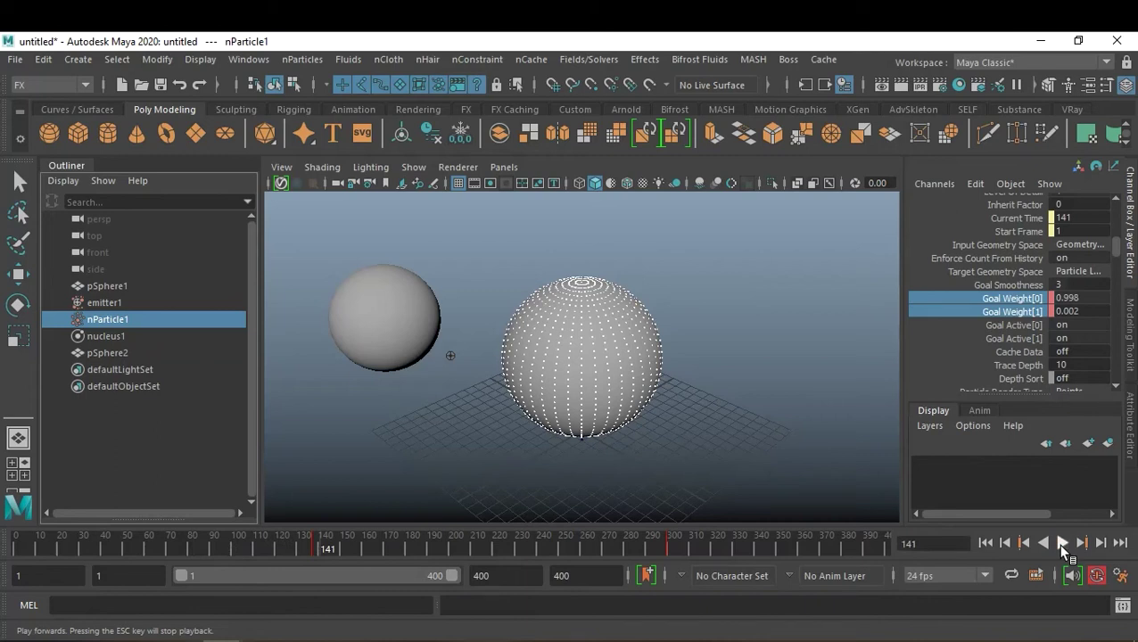
{"action": "left_click", "coordinate": [928, 543]}
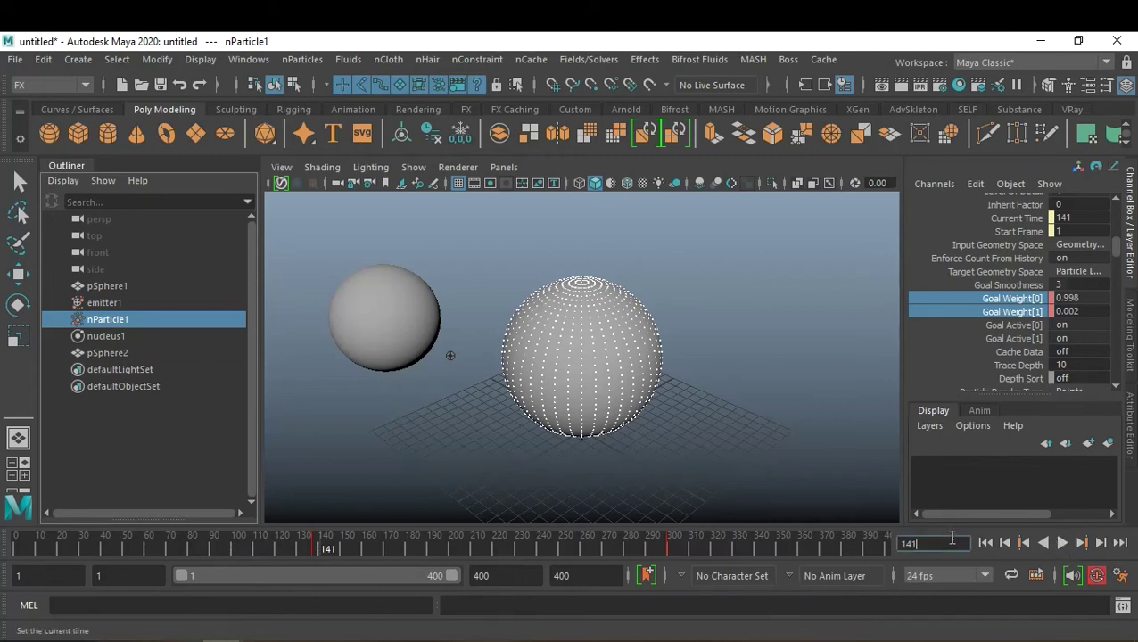
{"action": "type", "text": "137"}
{"action": "key", "text": "Return"}
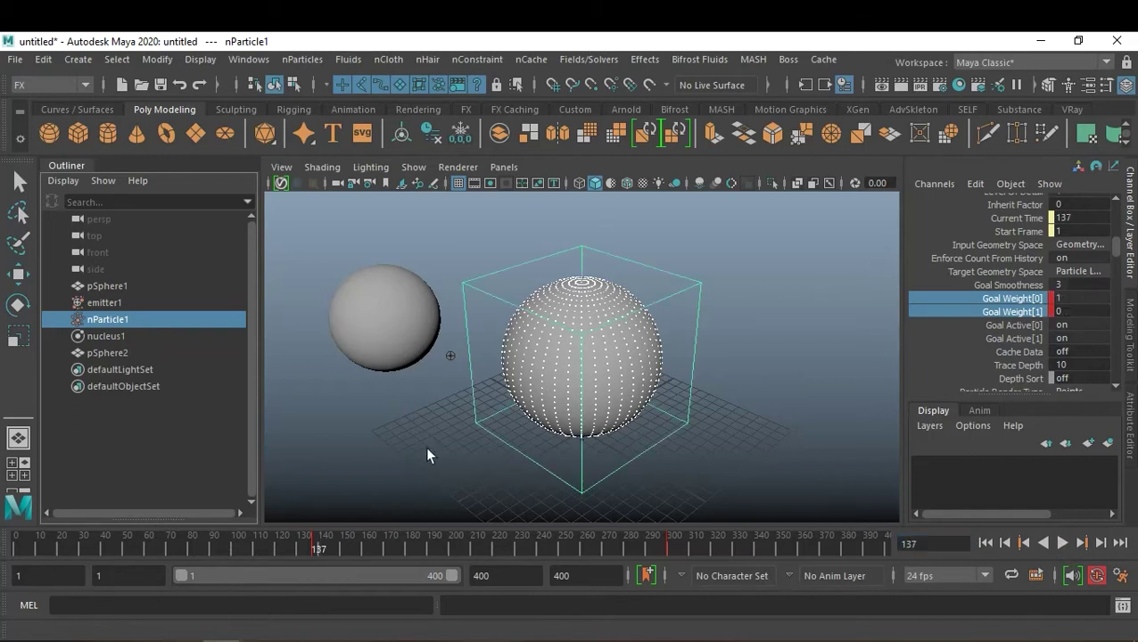
- Select emitter1 and key its current Rate at frame 137
{"action": "left_click", "coordinate": [121, 298]}
{"action": "key", "text": "w"}
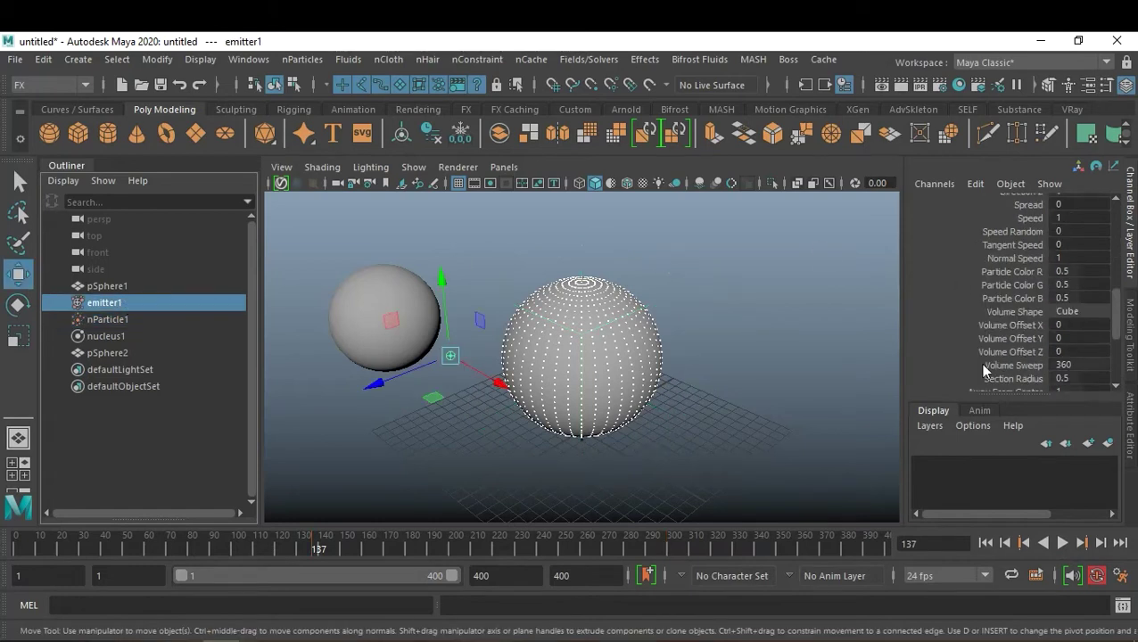
{"action": "scroll", "coordinate": [1011, 337], "scroll_direction": "up", "scroll_amount": 2}
{"action": "scroll", "coordinate": [1008, 333], "scroll_direction": "up", "scroll_amount": 2}
{"action": "scroll", "coordinate": [1008, 333], "scroll_direction": "up", "scroll_amount": 2}
{"action": "scroll", "coordinate": [1025, 332], "scroll_direction": "up", "scroll_amount": 2}
{"action": "scroll", "coordinate": [1048, 330], "scroll_direction": "down", "scroll_amount": 1}
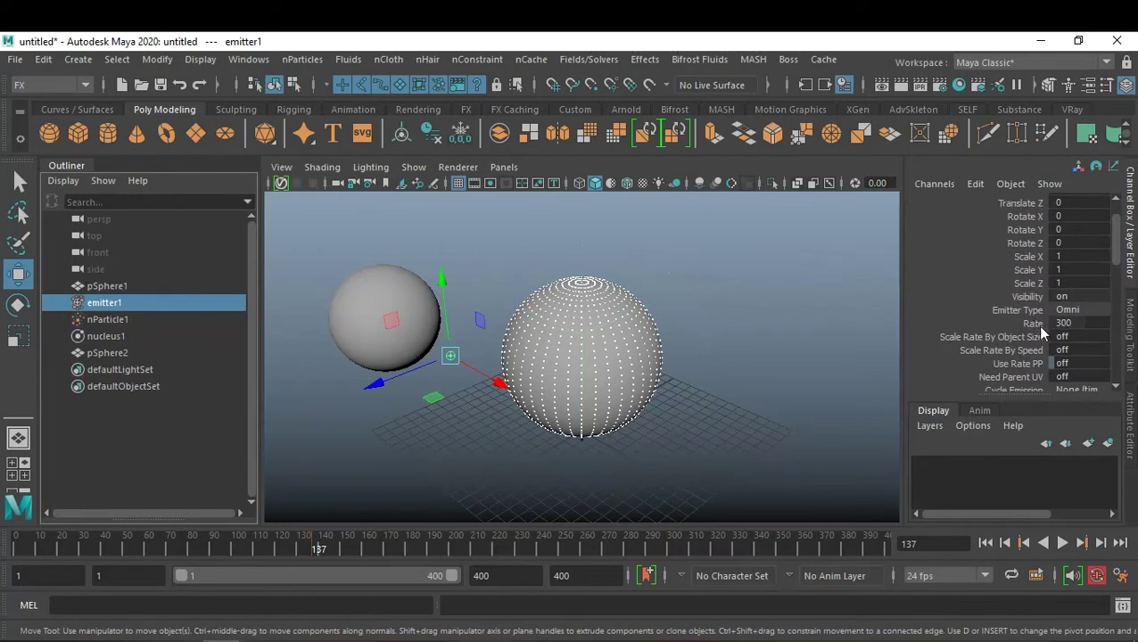
{"action": "left_click", "coordinate": [1033, 325]}
{"action": "right_click", "coordinate": [1032, 327]}
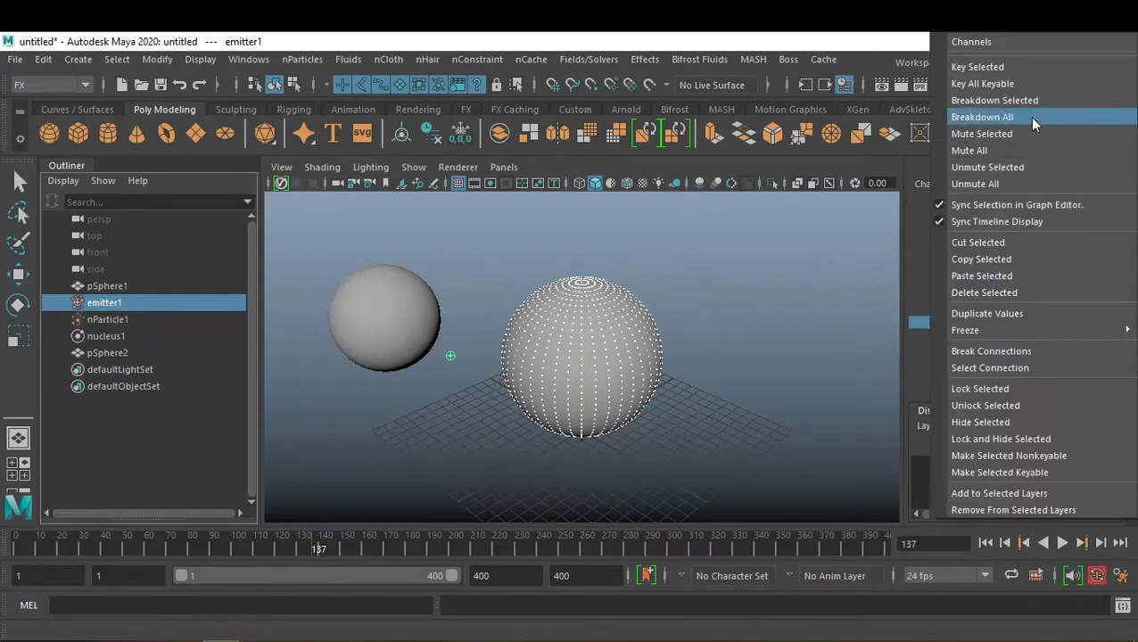
{"action": "left_click", "coordinate": [1019, 72]}
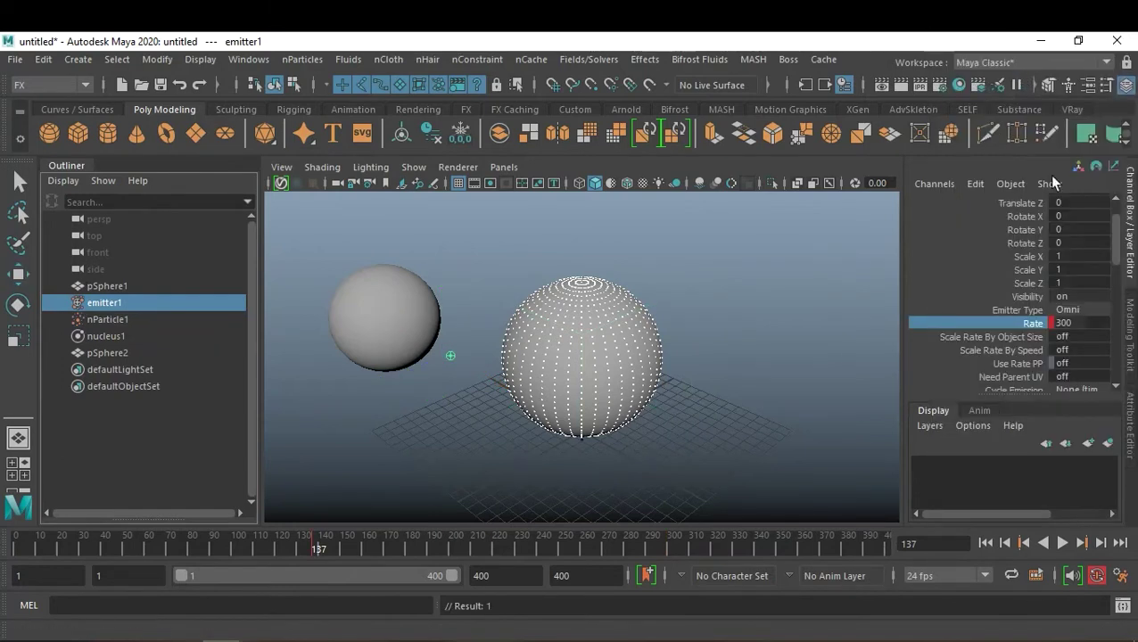
- Key emitter1's Rate to 0 at frame 138, deselect, and return to frame 1
{"action": "left_click", "coordinate": [1102, 544]}
{"action": "double_click", "coordinate": [1078, 323]}
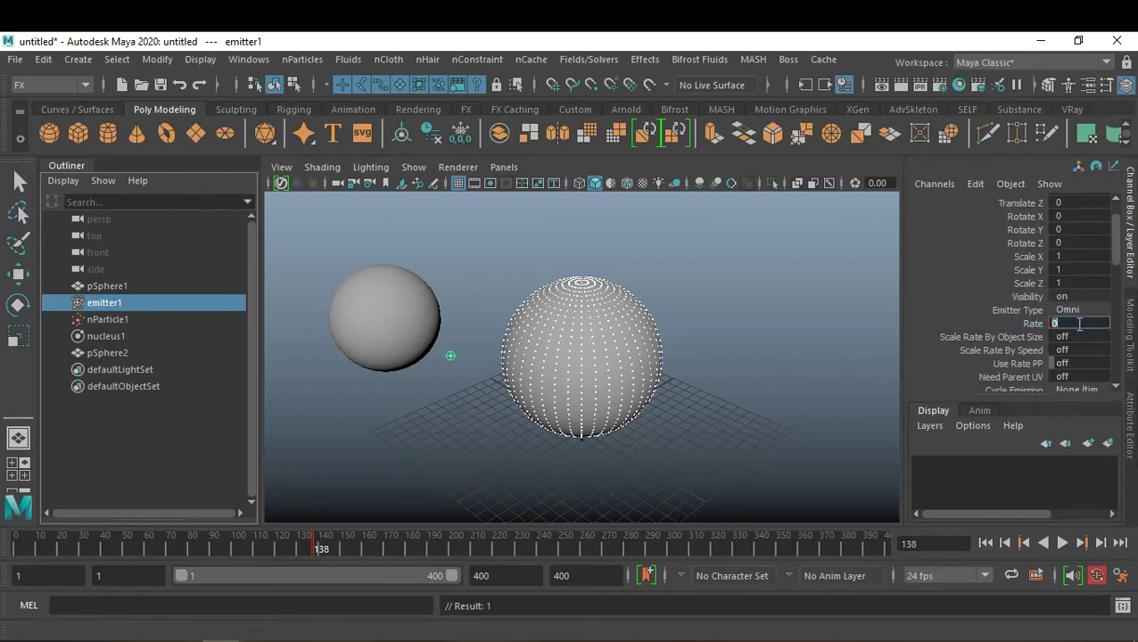
{"action": "key", "text": "Return"}
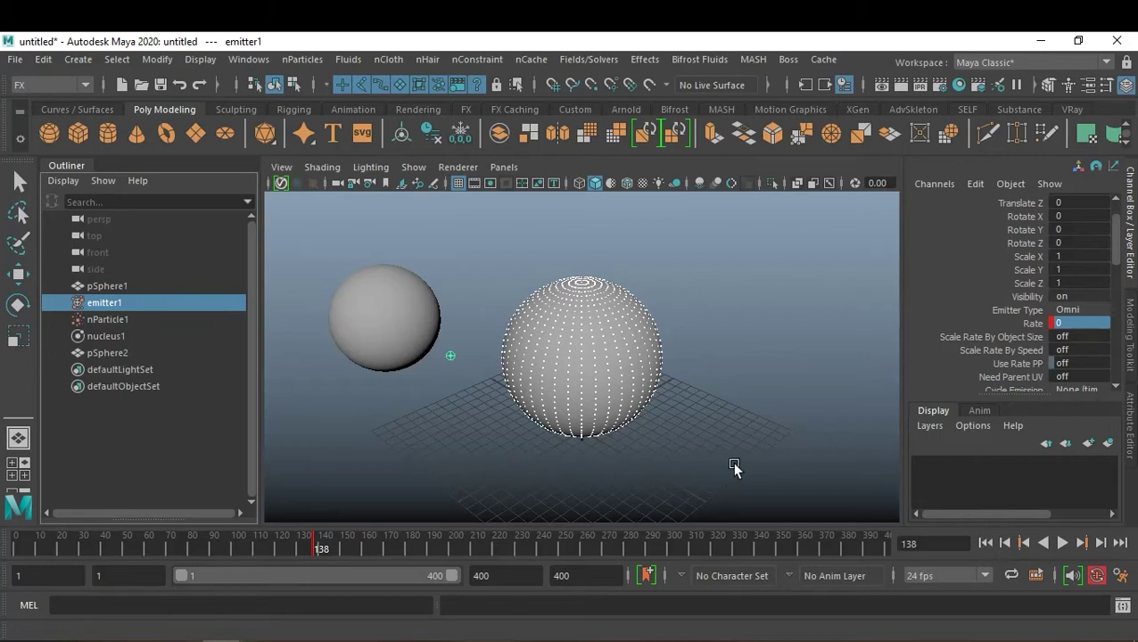
{"action": "left_click", "coordinate": [731, 461]}
{"action": "key", "text": "w"}
{"action": "left_click", "coordinate": [986, 543]}
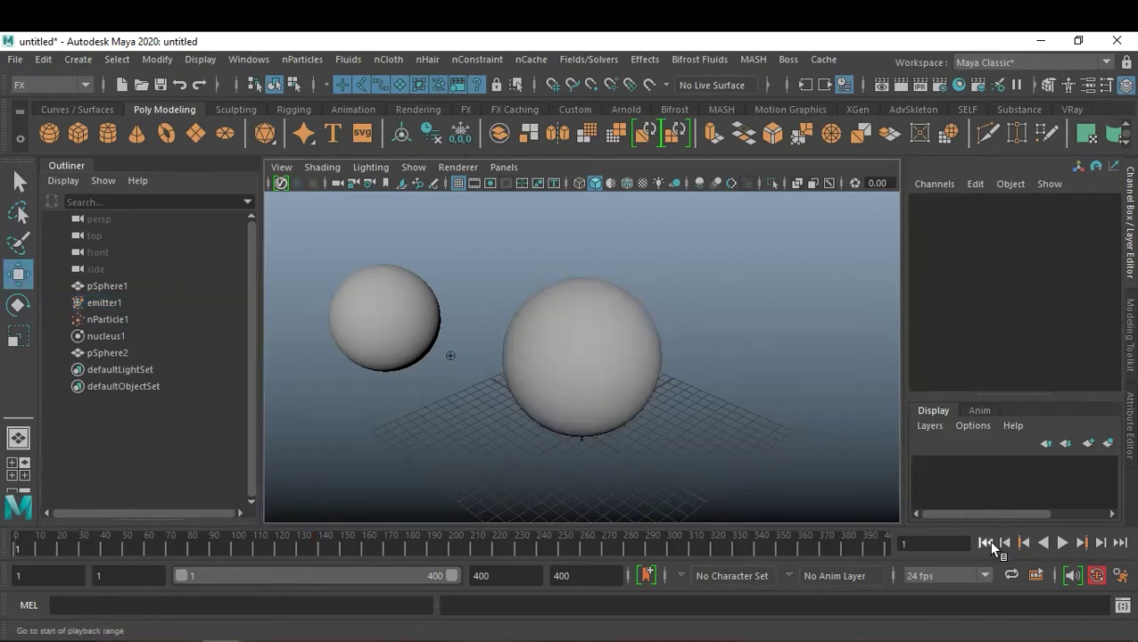
- Play the simulation to frame 272, then add a polygon disc to the scene
{"action": "left_click", "coordinate": [1061, 541]}
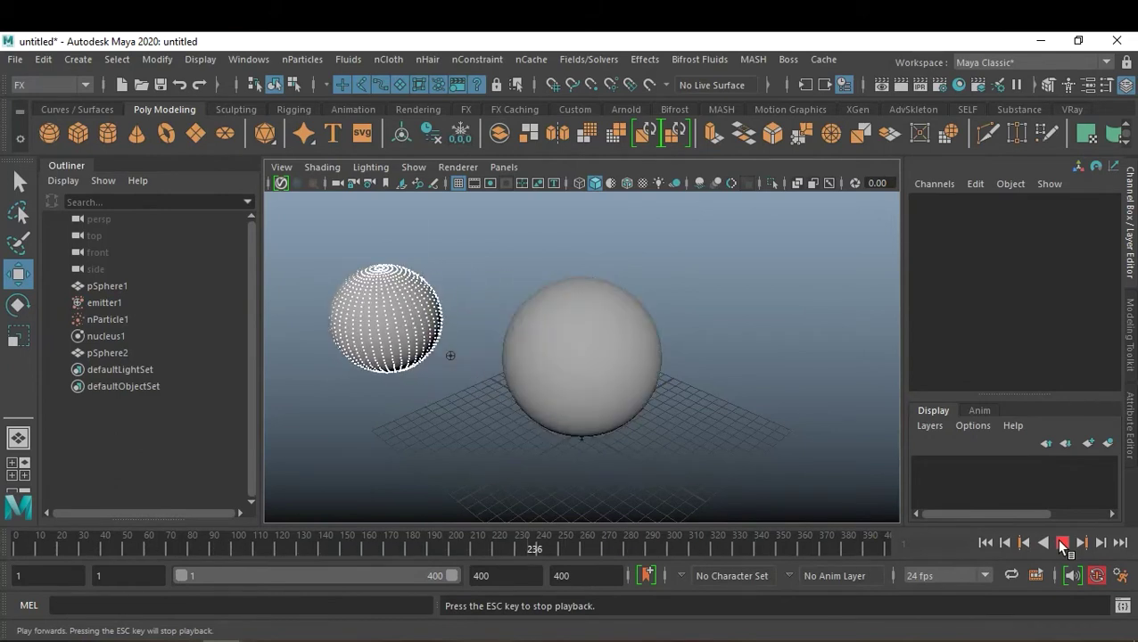
{"action": "left_click", "coordinate": [1060, 540]}
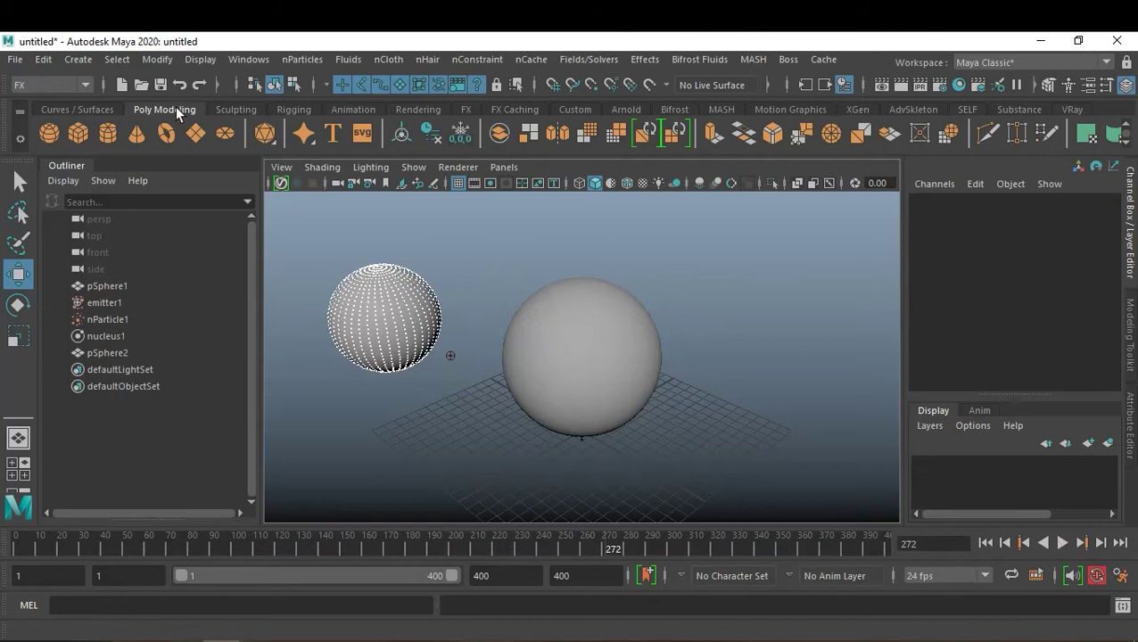
{"action": "left_click", "coordinate": [225, 134]}
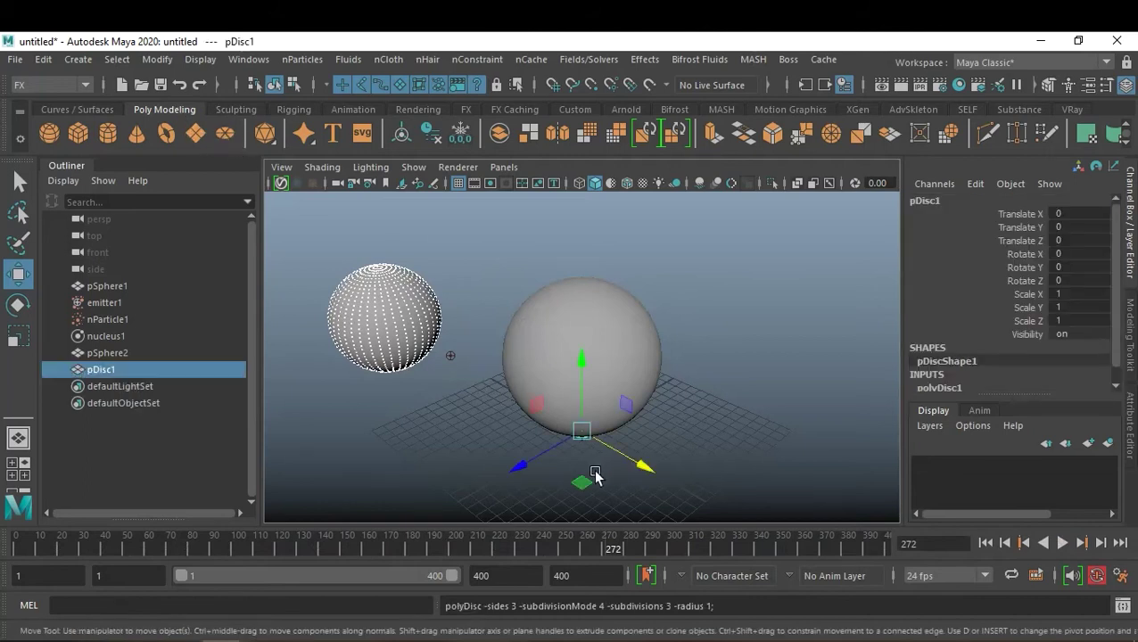
- Greatly enlarge the disc's Radius in its polyDisc1 inputs and return to frame 1
{"action": "left_click", "coordinate": [960, 371]}
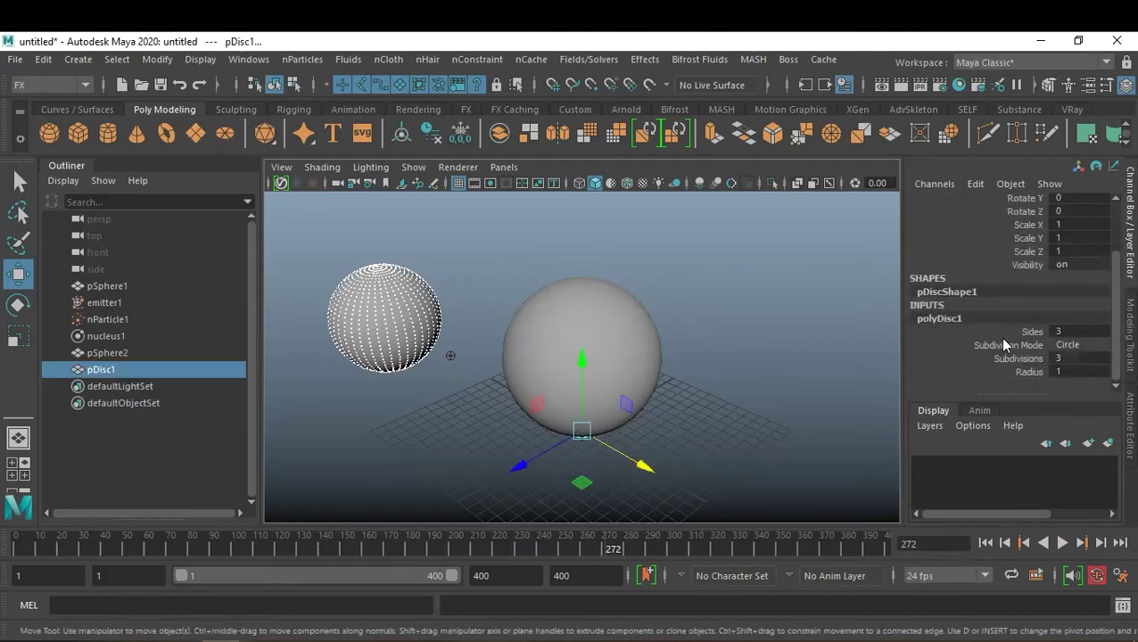
{"action": "left_click", "coordinate": [1005, 373]}
{"action": "mouse_move", "coordinate": [563, 378]}
{"action": "middle_mouse_down"}
{"action": "mouse_move", "coordinate": [809, 316]}
{"action": "mouse_move", "coordinate": [779, 311]}
{"action": "middle_mouse_up"}
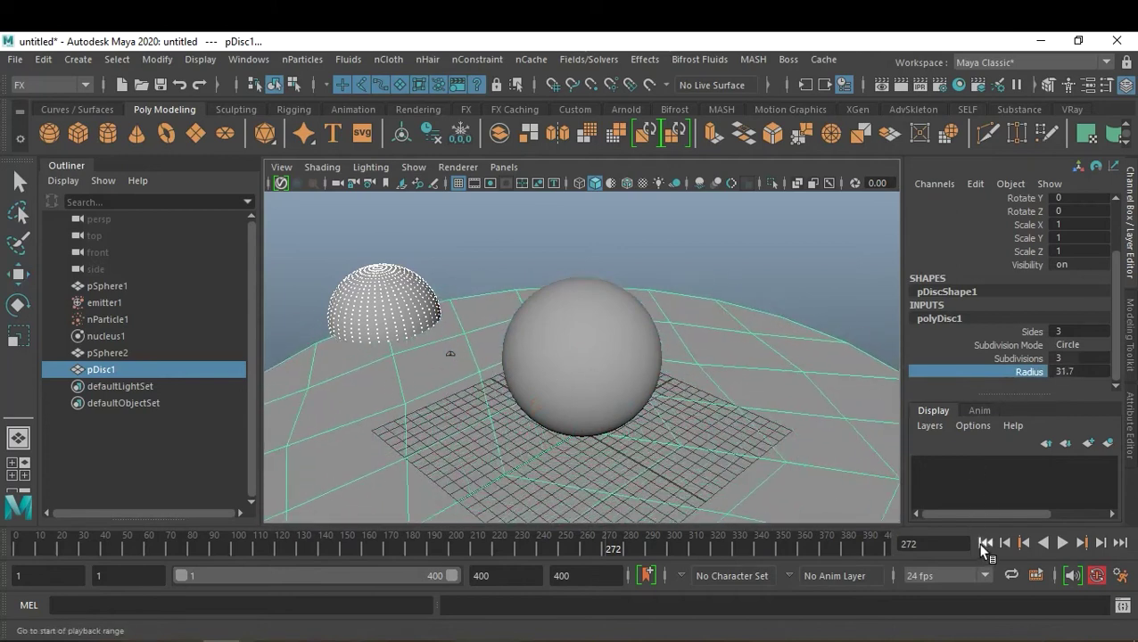
{"action": "left_click", "coordinate": [985, 542]}
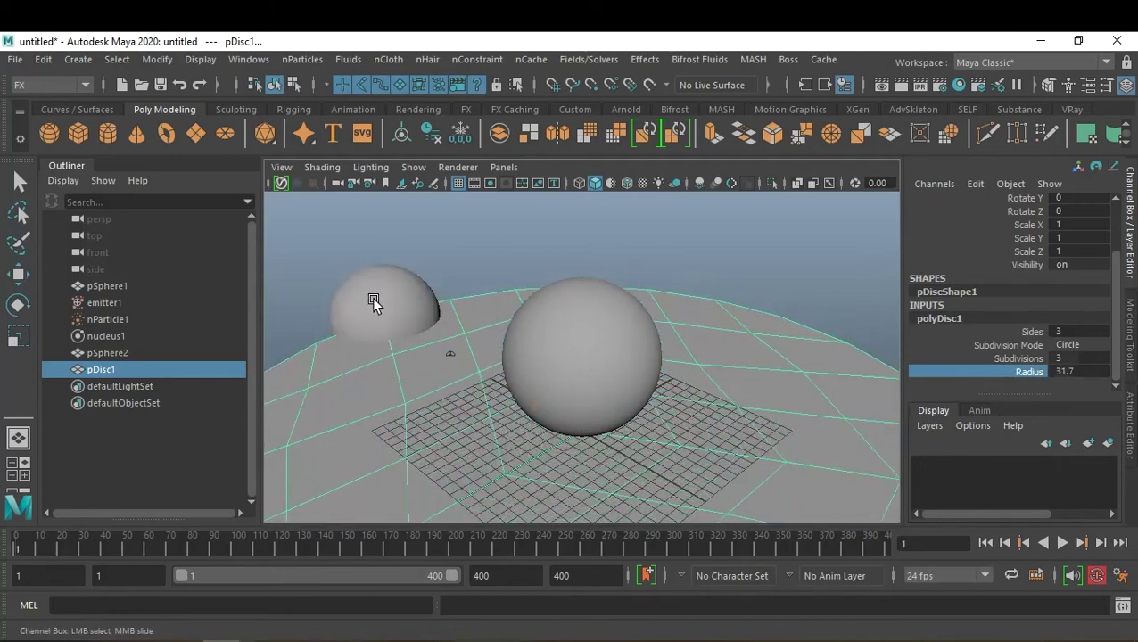
- Lift the left sphere above the disc and reposition the disc beneath it
{"action": "left_click", "coordinate": [372, 301]}
{"action": "key", "text": "w"}
{"action": "left_click_drag", "start_coordinate": [428, 340], "coordinate": [533, 402]}
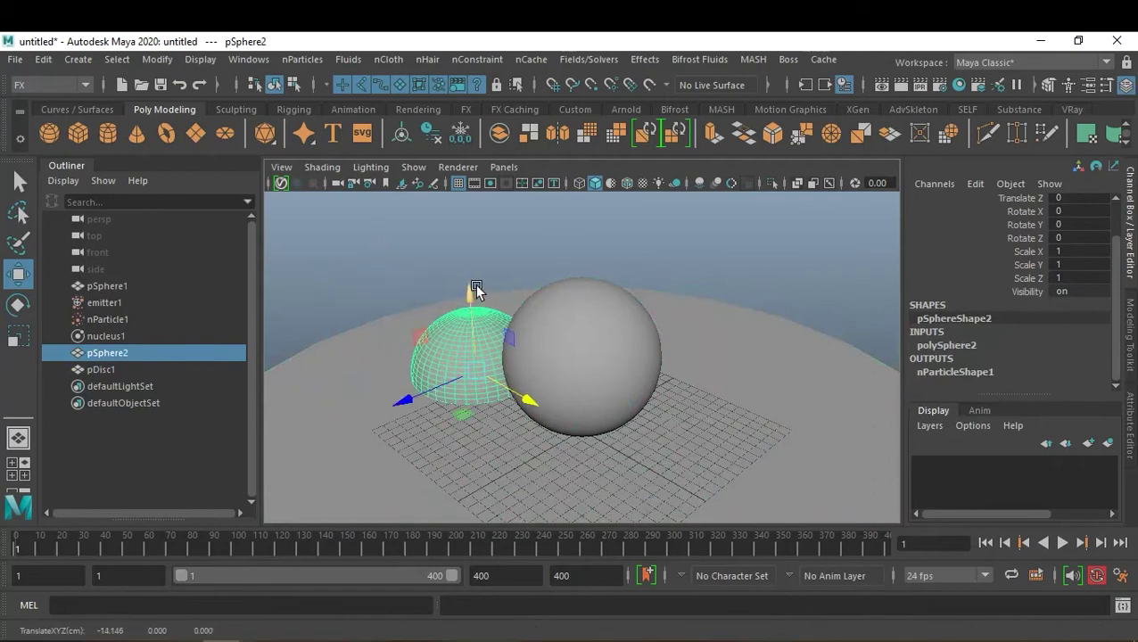
{"action": "left_click_drag", "start_coordinate": [475, 283], "coordinate": [476, 178]}
{"action": "left_click_drag", "start_coordinate": [516, 261], "coordinate": [528, 270]}
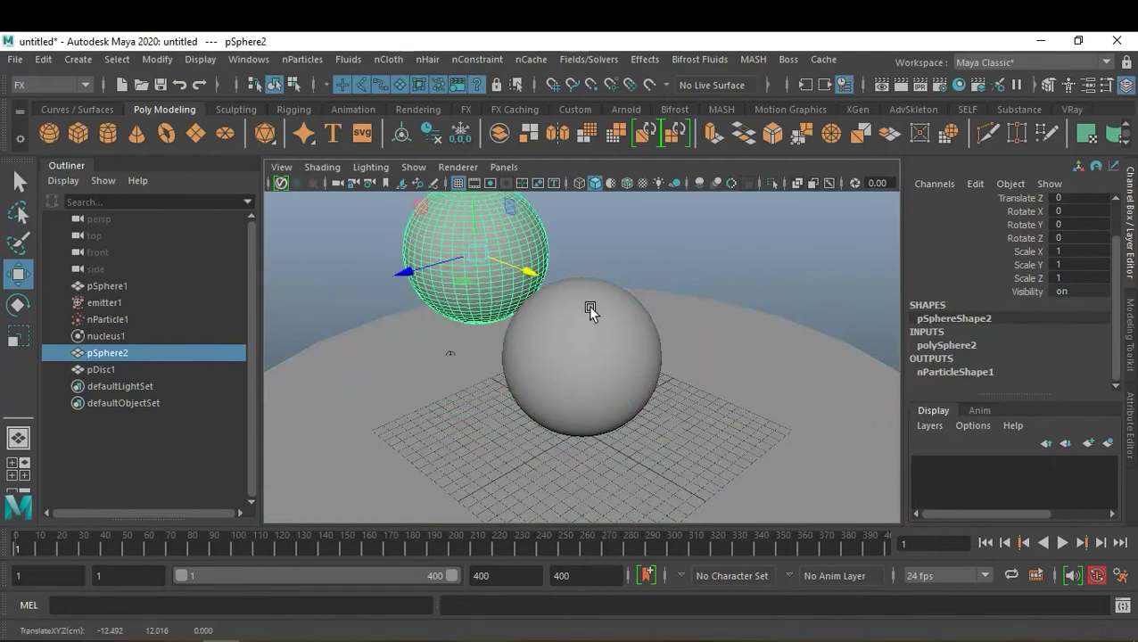
{"action": "left_click", "coordinate": [747, 438]}
{"action": "left_click_drag", "start_coordinate": [656, 470], "coordinate": [509, 324]}
{"action": "middle_click_drag", "start_coordinate": [511, 328], "coordinate": [519, 333]}
{"action": "middle_click_drag", "start_coordinate": [352, 377], "coordinate": [397, 375]}
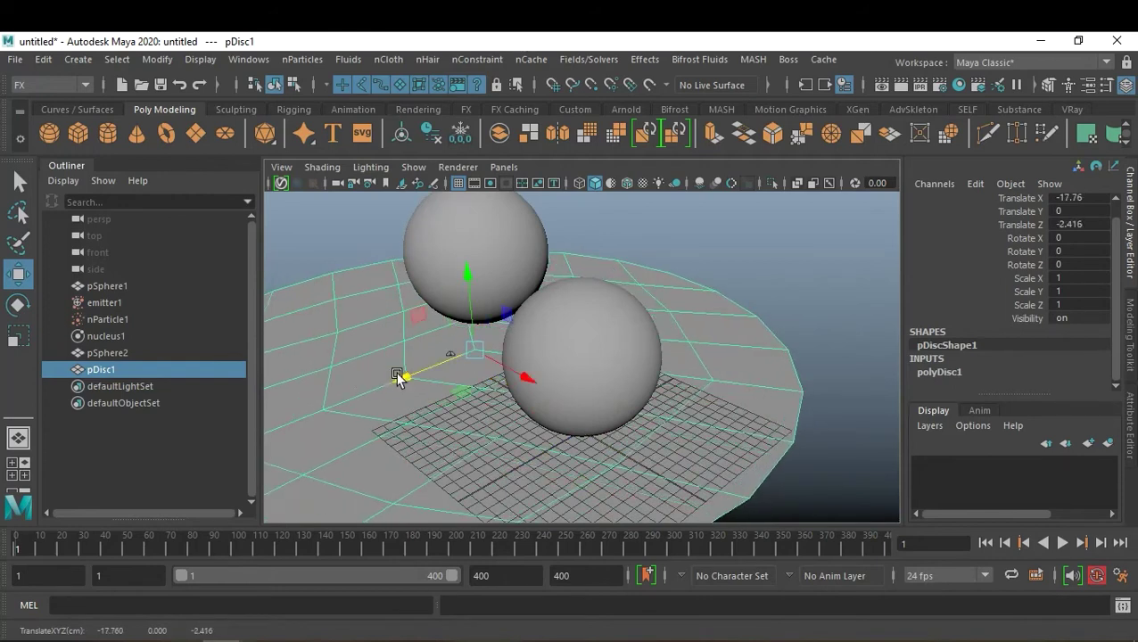
- Raise the right sphere pSphere1 above the disc and push it back along Z
{"action": "left_click", "coordinate": [618, 364]}
{"action": "mouse_move", "coordinate": [623, 386]}
{"action": "middle_mouse_down"}
{"action": "mouse_move", "coordinate": [734, 414]}
{"action": "mouse_move", "coordinate": [723, 406]}
{"action": "middle_mouse_up"}
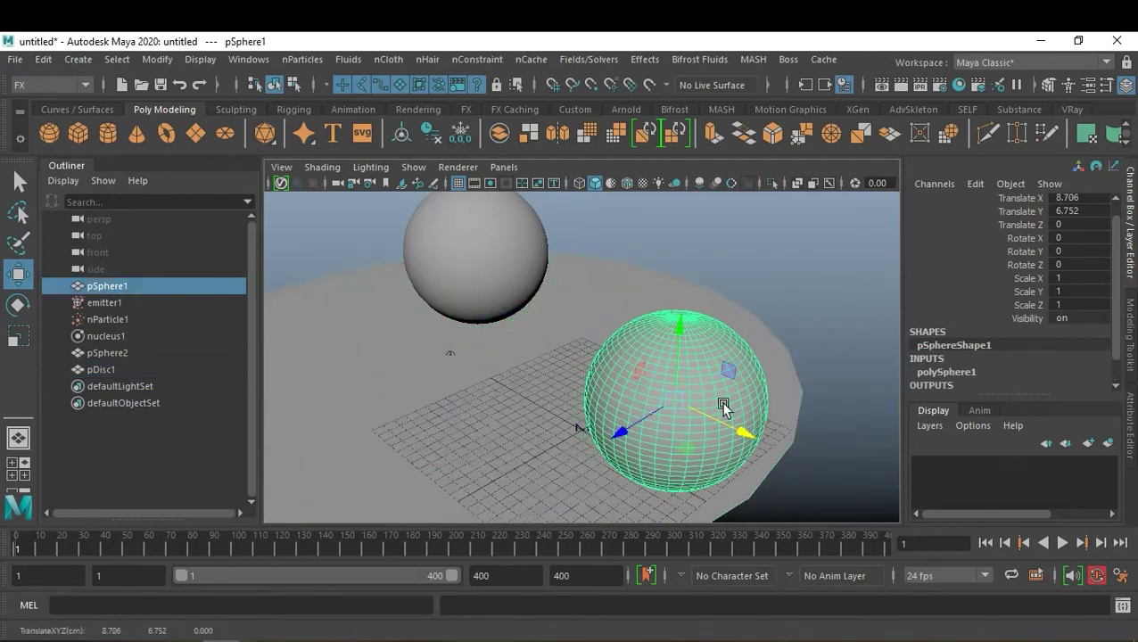
{"action": "left_click_drag", "start_coordinate": [680, 332], "coordinate": [687, 256]}
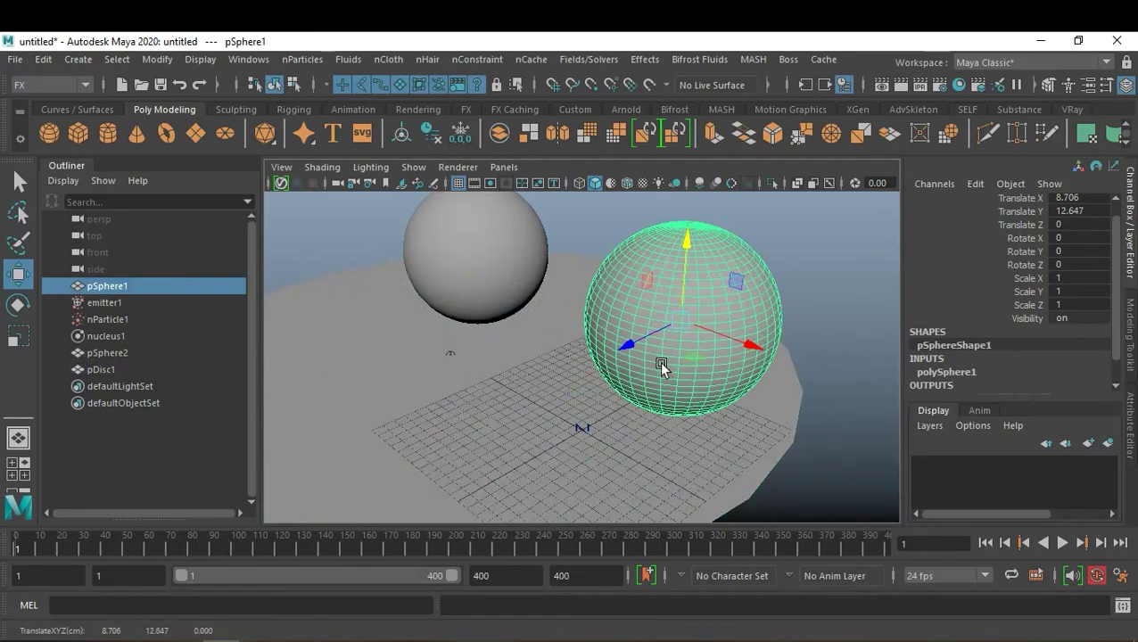
{"action": "left_click_drag", "start_coordinate": [630, 352], "coordinate": [711, 300]}
{"action": "scroll", "coordinate": [714, 312], "scroll_direction": "down", "scroll_amount": 2}
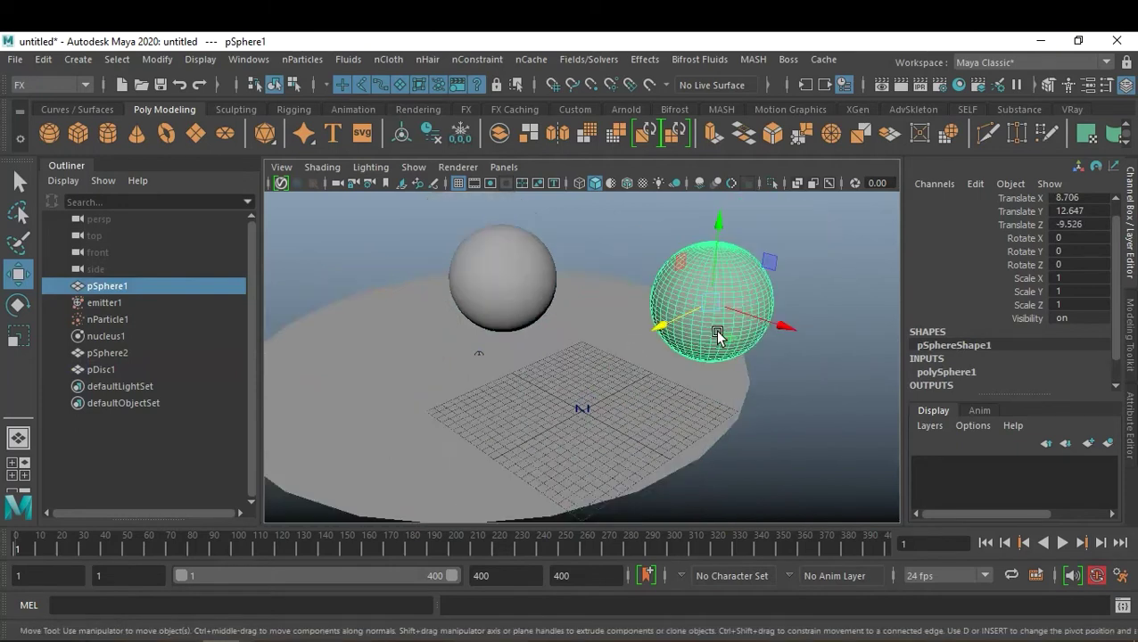
- Widen the disc to radius 58.5 with 4 subdivisions, then deselect it
{"action": "left_click", "coordinate": [662, 421]}
{"action": "left_click", "coordinate": [932, 373]}
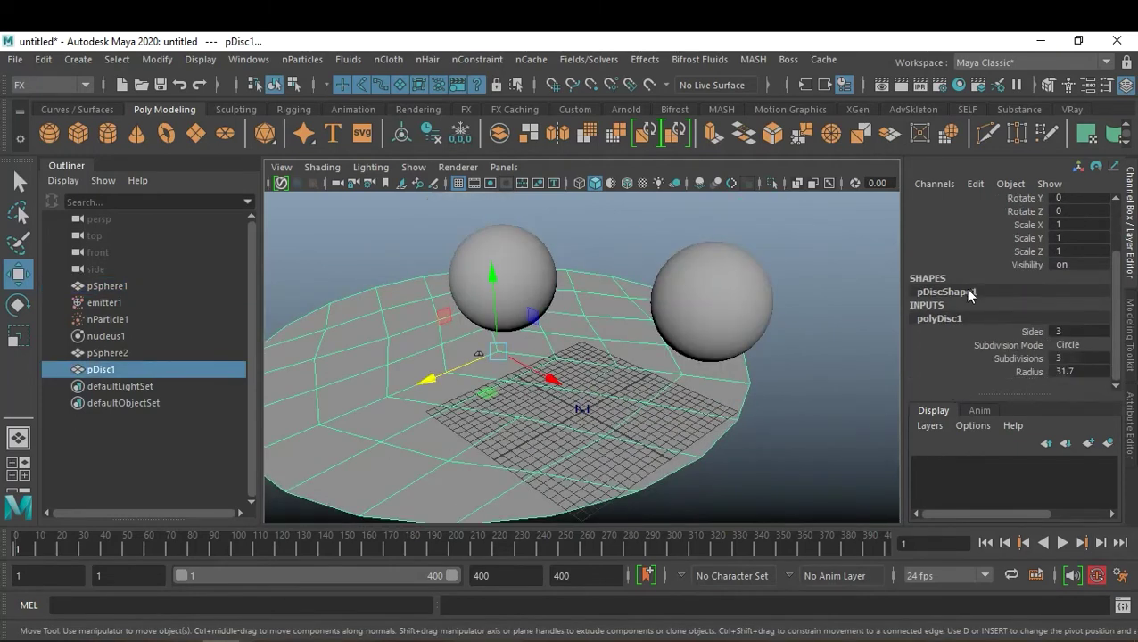
{"action": "left_click", "coordinate": [1026, 371]}
{"action": "middle_click_drag", "start_coordinate": [615, 408], "coordinate": [770, 414]}
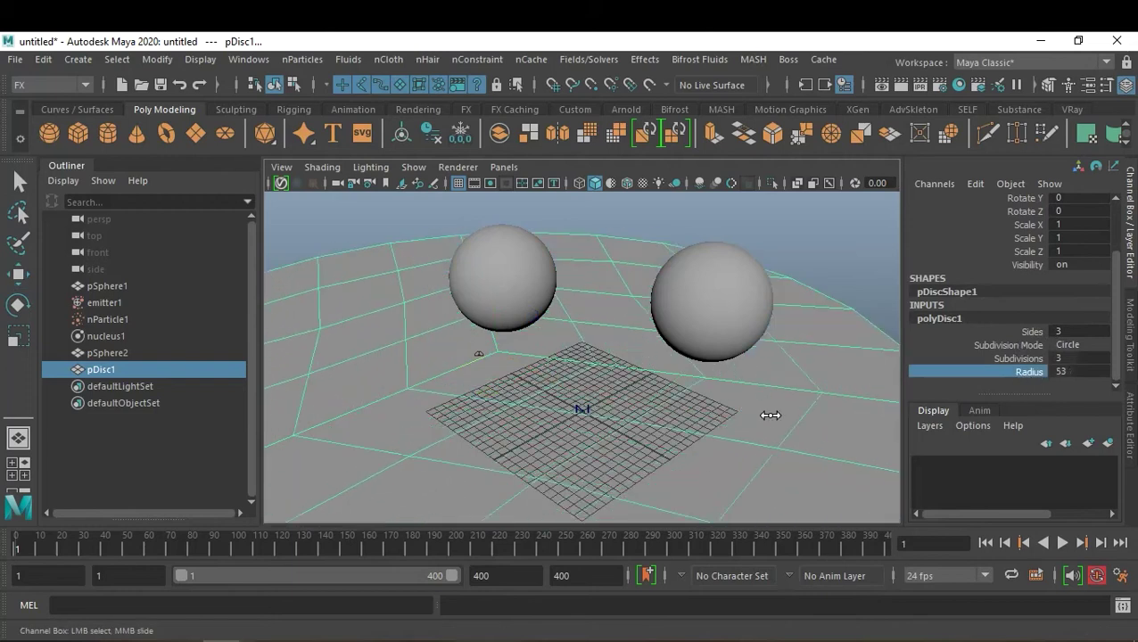
{"action": "double_click", "coordinate": [1081, 359]}
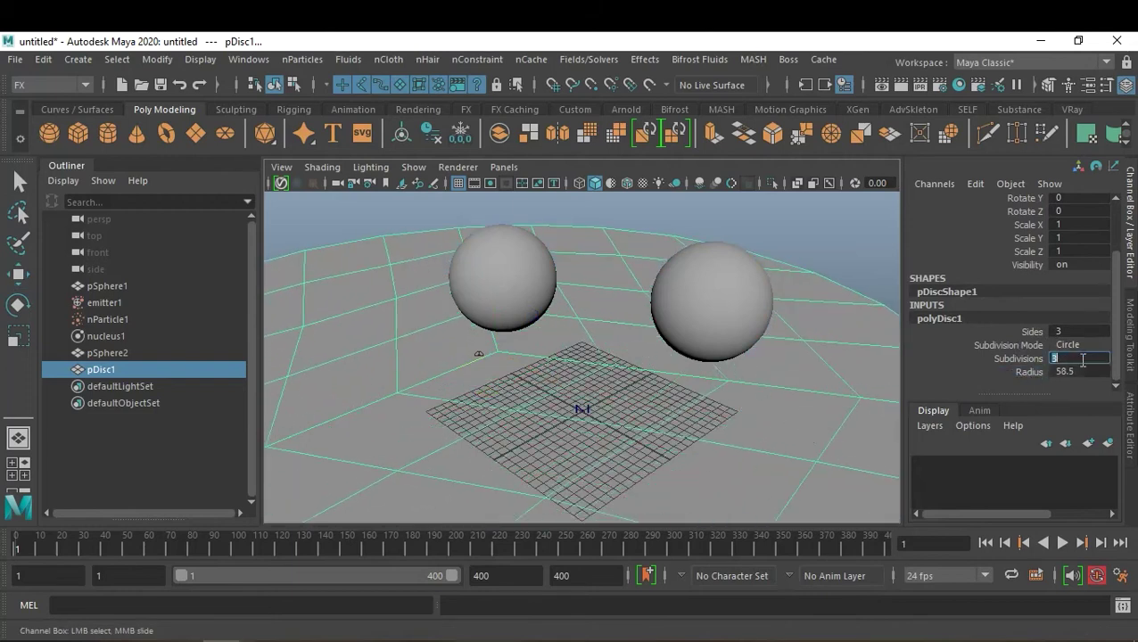
{"action": "type", "text": "4"}
{"action": "key", "text": "Return"}
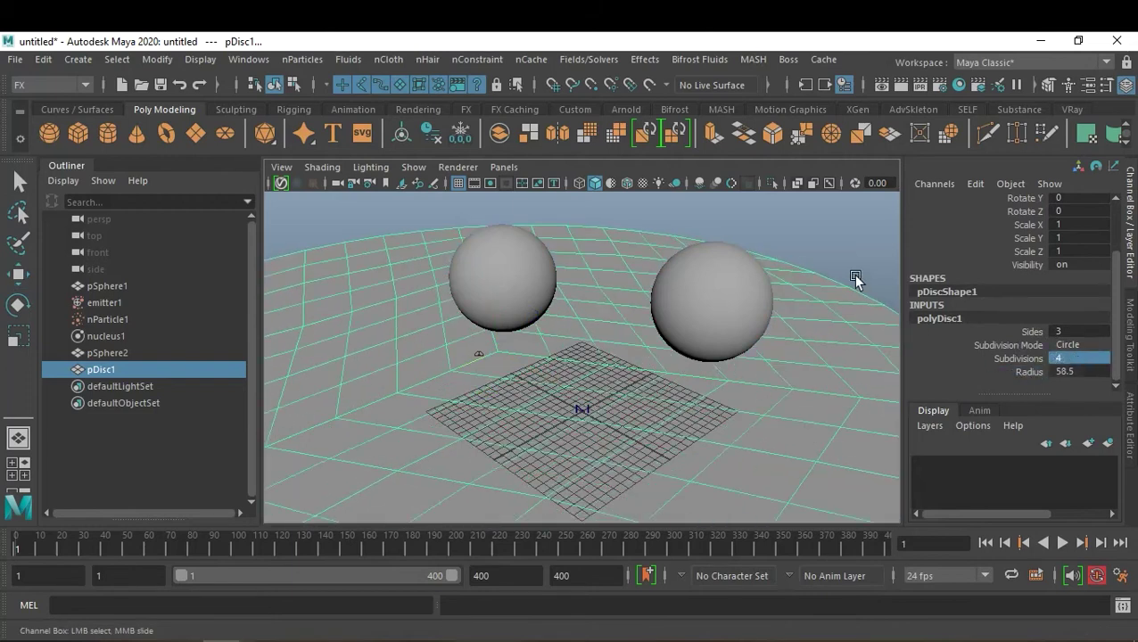
{"action": "key", "text": "w"}
{"action": "left_click", "coordinate": [829, 229]}
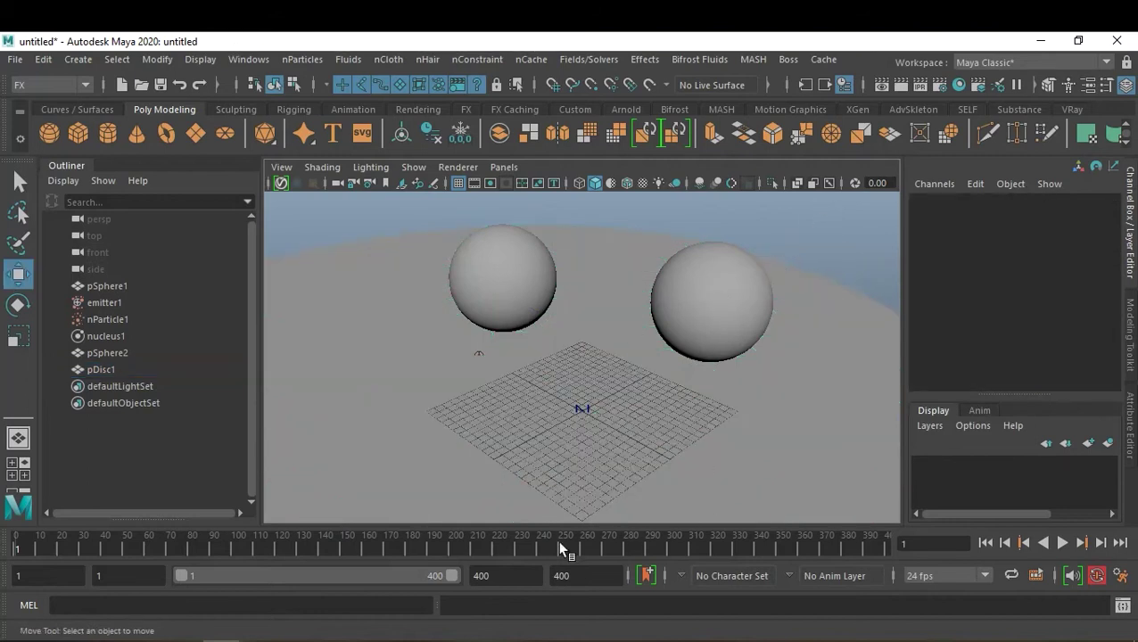
{"action": "double_click", "coordinate": [513, 576]}
- Set the end time to 600, replay to frame 396, and select nParticle1
{"action": "type", "text": "00"}
{"action": "key", "text": "Return"}
{"action": "left_click", "coordinate": [932, 471]}
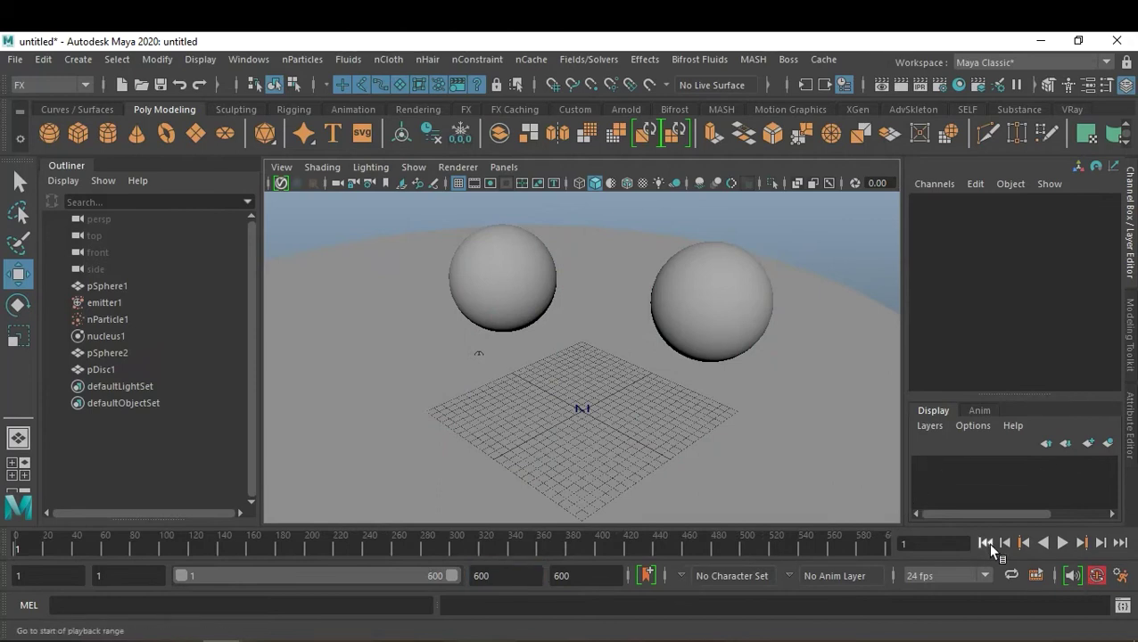
{"action": "left_click", "coordinate": [1063, 543]}
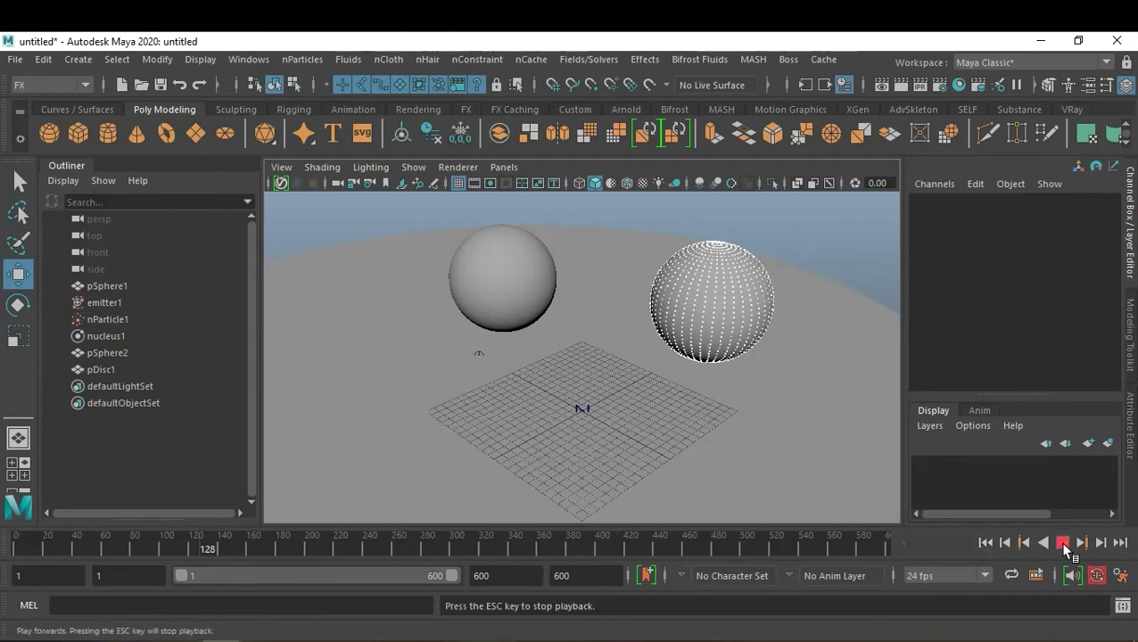
{"action": "left_click", "coordinate": [1062, 544]}
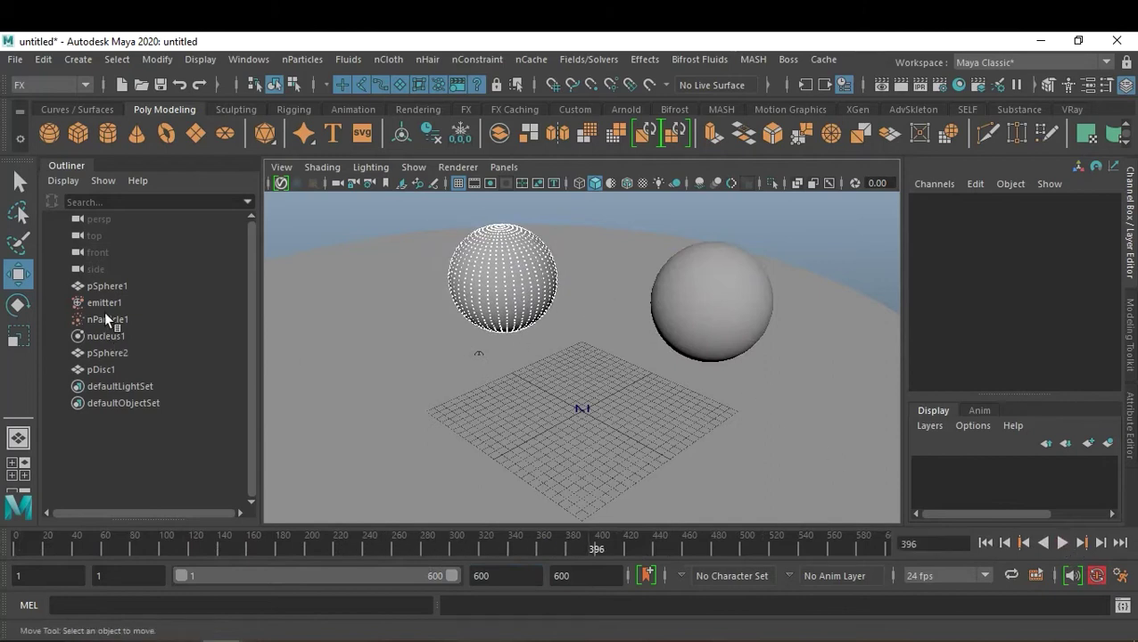
{"action": "left_click", "coordinate": [127, 320]}
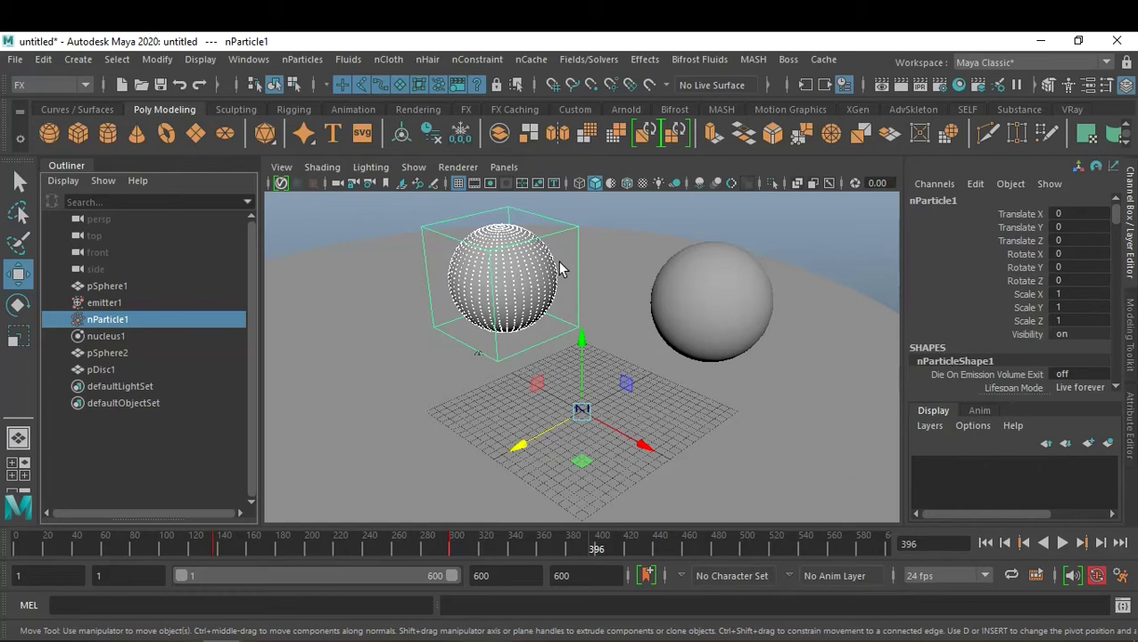
- Key both of nParticle1's goal weights at their current values at frame 396
{"action": "scroll", "coordinate": [1034, 246], "scroll_direction": "down", "scroll_amount": 3}
{"action": "scroll", "coordinate": [1034, 245], "scroll_direction": "down", "scroll_amount": 3}
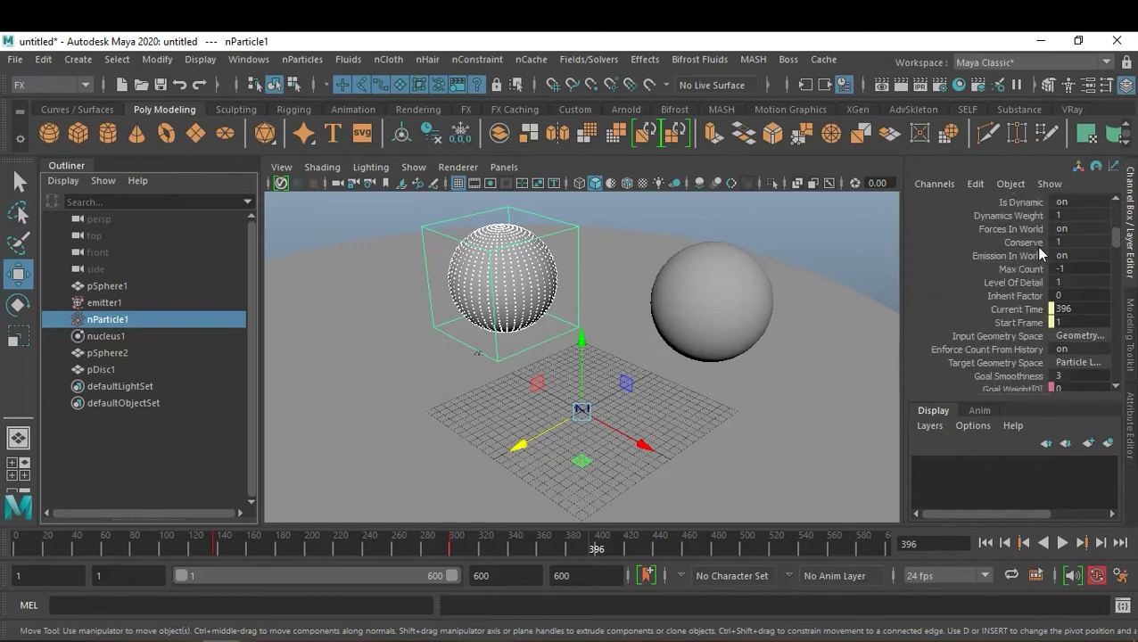
{"action": "scroll", "coordinate": [1040, 254], "scroll_direction": "down", "scroll_amount": 3}
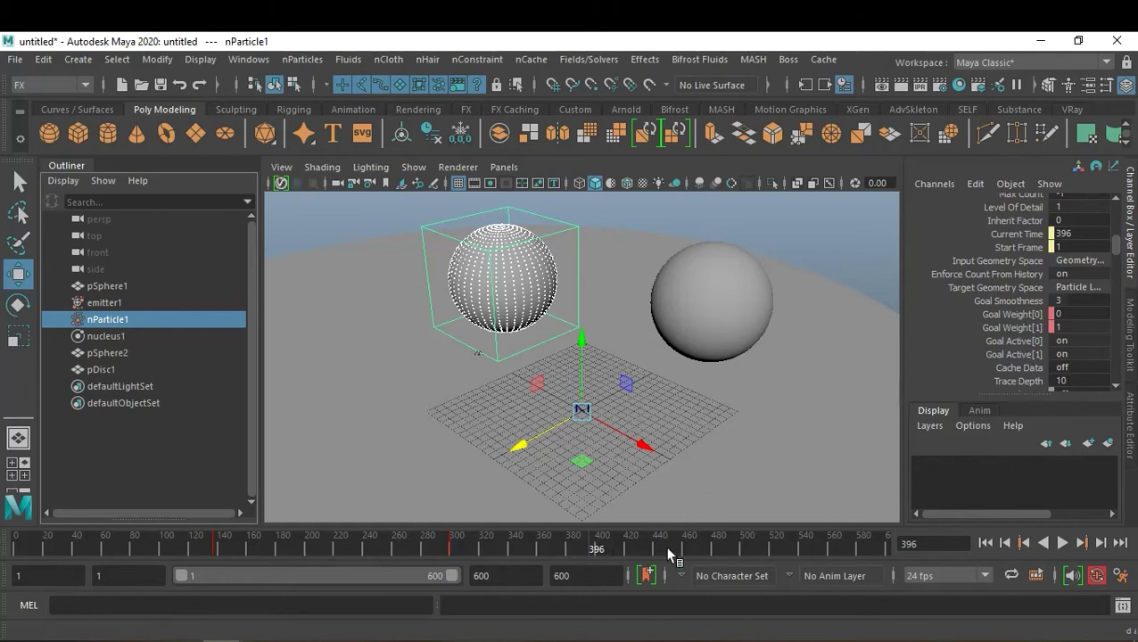
{"action": "left_click", "coordinate": [1014, 314]}
{"action": "left_click", "coordinate": [1014, 324], "text": "shift"}
{"action": "right_click", "coordinate": [1014, 320]}
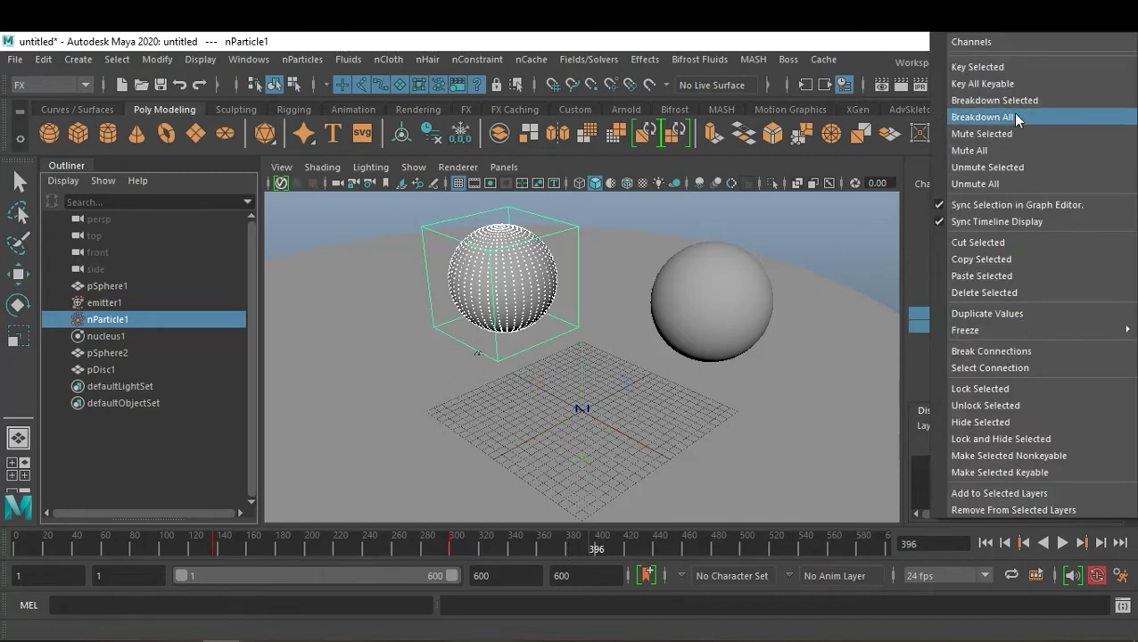
{"action": "left_click", "coordinate": [1006, 68]}
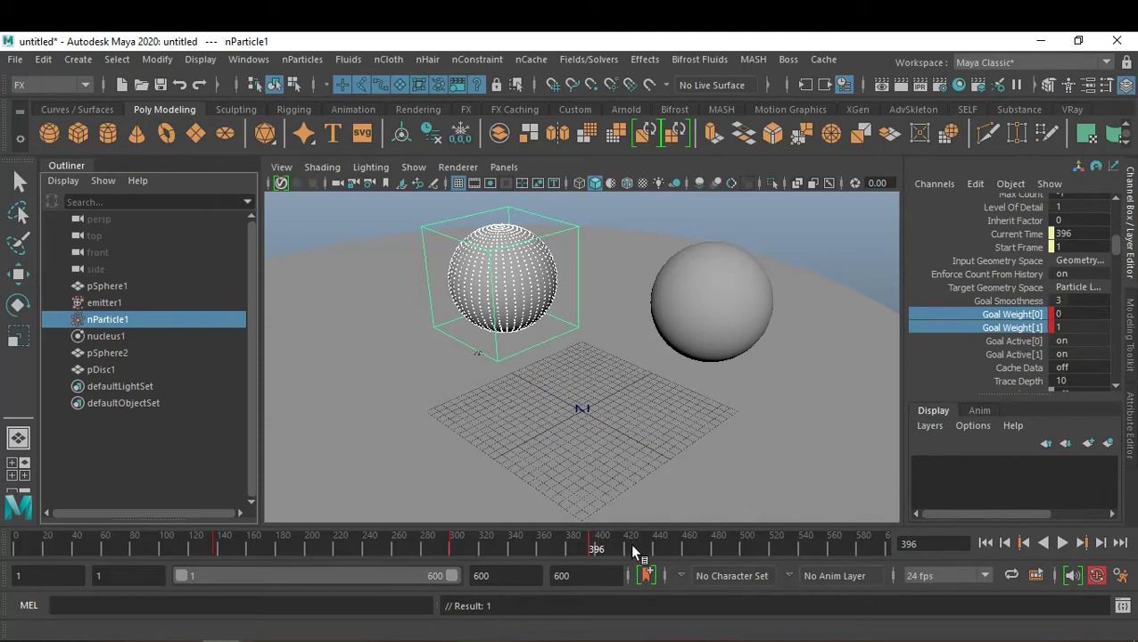
- At frame 434, set Goal Weight[1] to 0 and key the goal weights so particles release
{"action": "key", "text": "alt+v"}
{"action": "key", "text": "alt+v"}
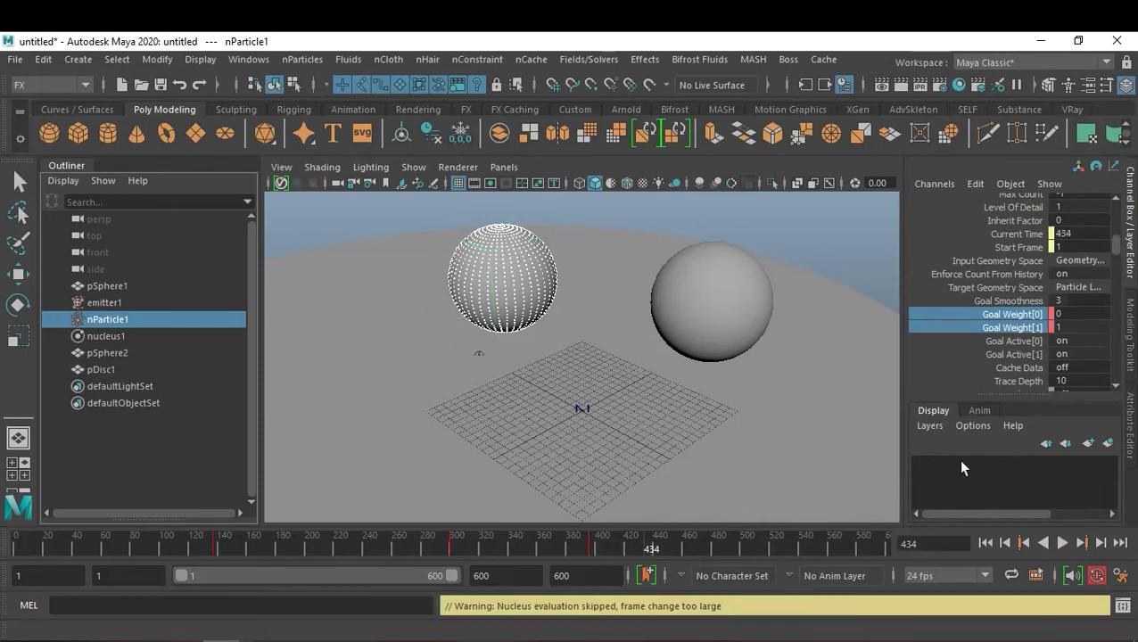
{"action": "left_click", "coordinate": [1079, 328]}
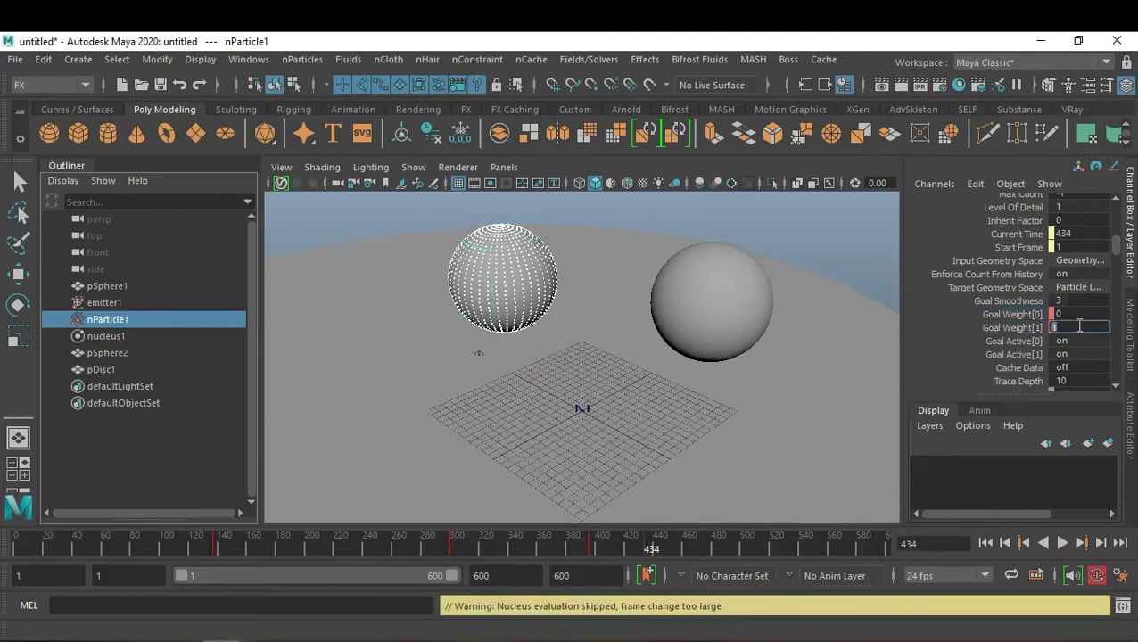
{"action": "type", "text": "0"}
{"action": "key", "text": "Return"}
{"action": "key", "text": "Return"}
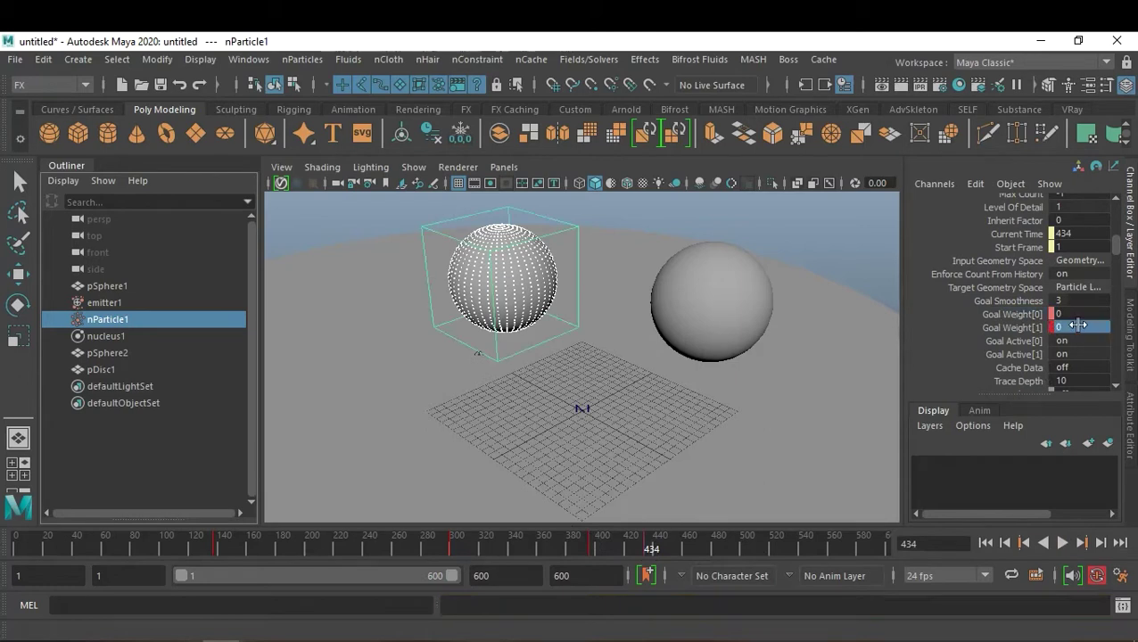
{"action": "left_click", "coordinate": [1024, 317]}
{"action": "right_click", "coordinate": [1024, 317]}
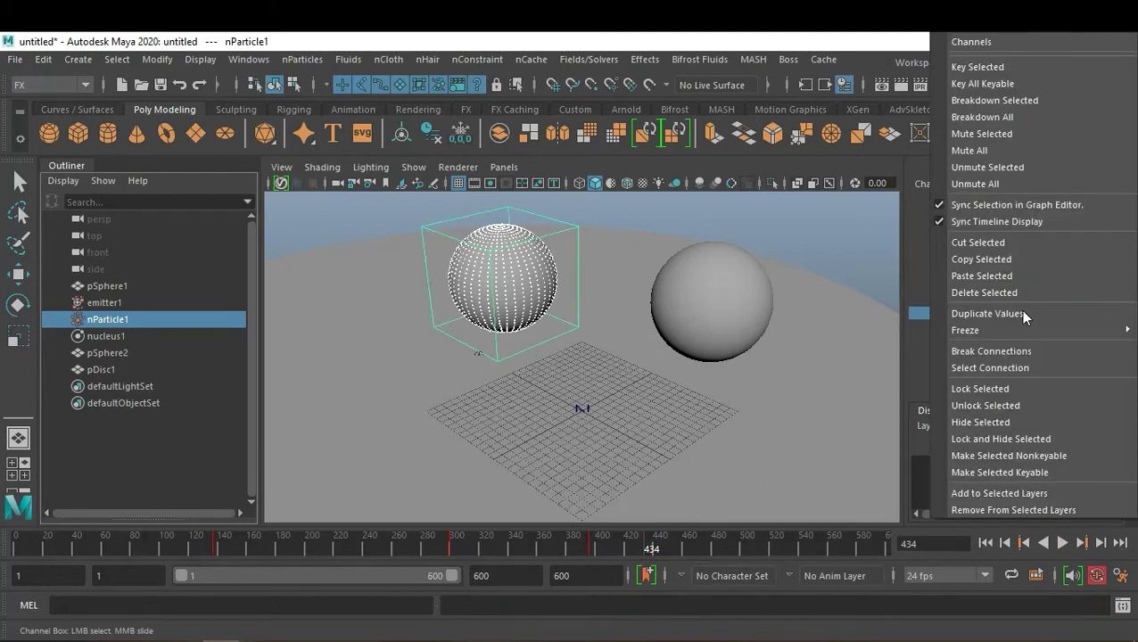
{"action": "left_click", "coordinate": [1010, 68]}
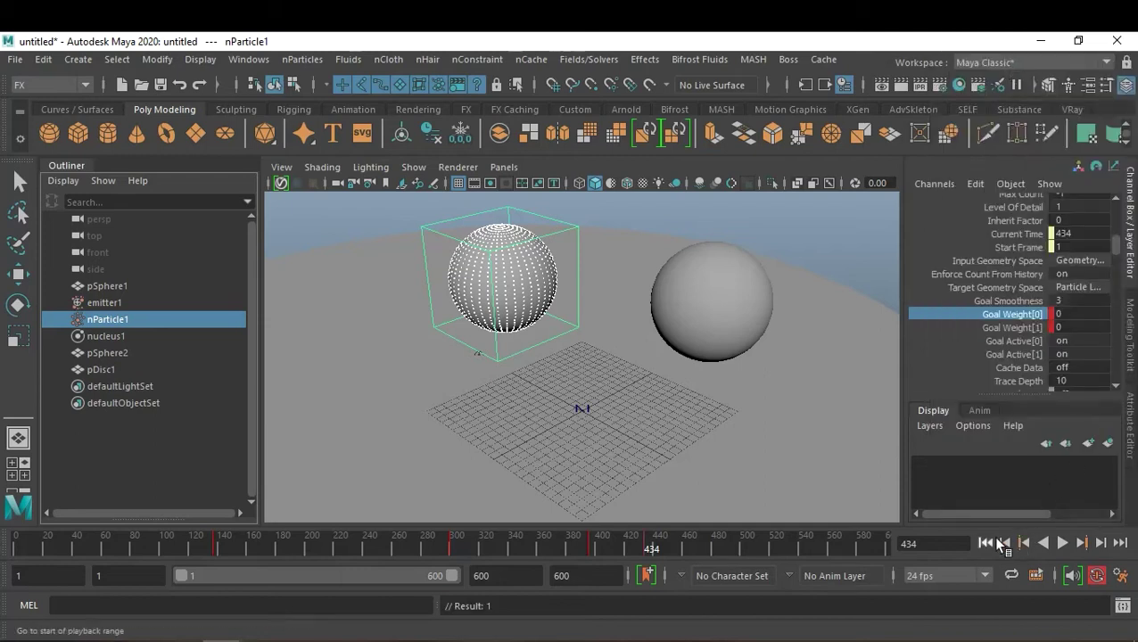
- Replay the simulation to frame 533 to watch particles fall off pSphere2
{"action": "left_click", "coordinate": [984, 543]}
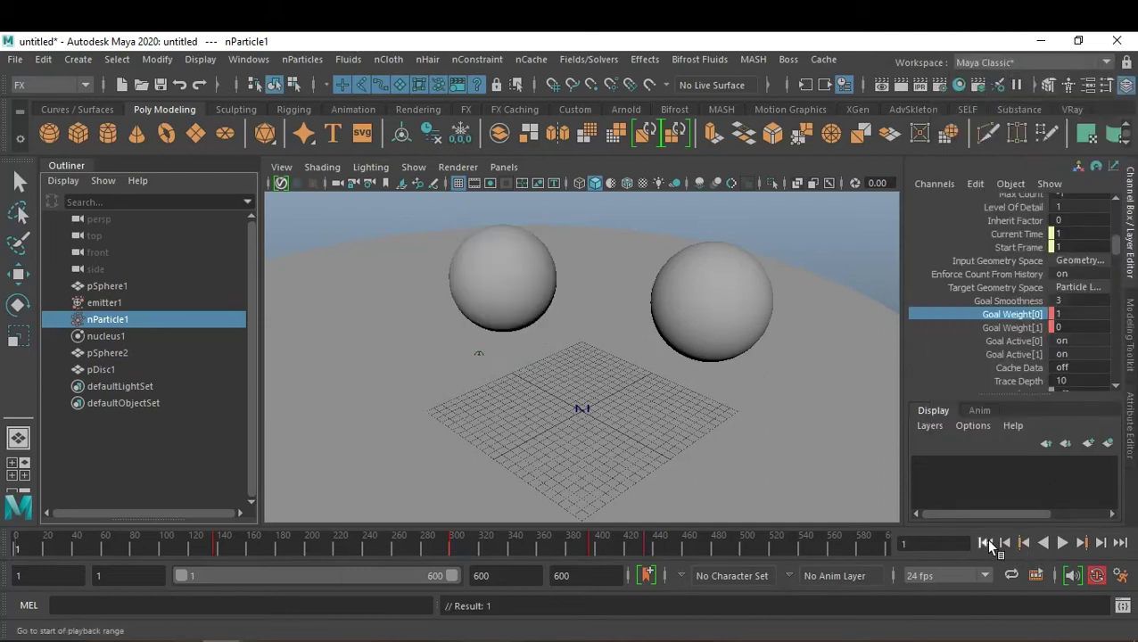
{"action": "left_click", "coordinate": [1063, 543]}
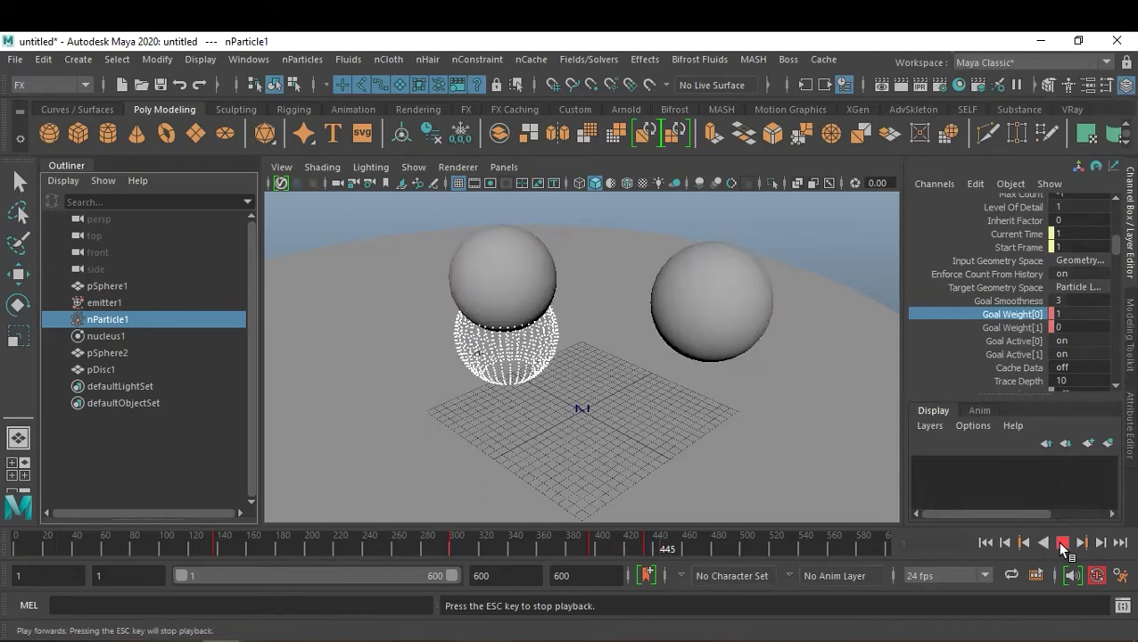
{"action": "left_click", "coordinate": [1061, 543]}
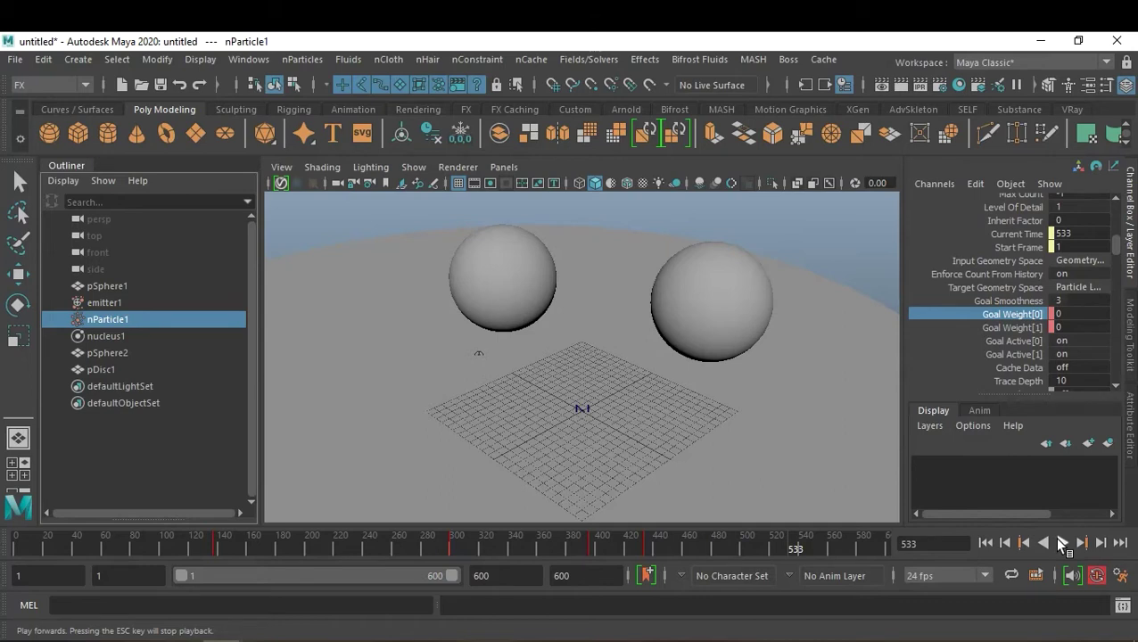
{"action": "key", "text": "w"}
{"action": "left_click", "coordinate": [718, 413]}
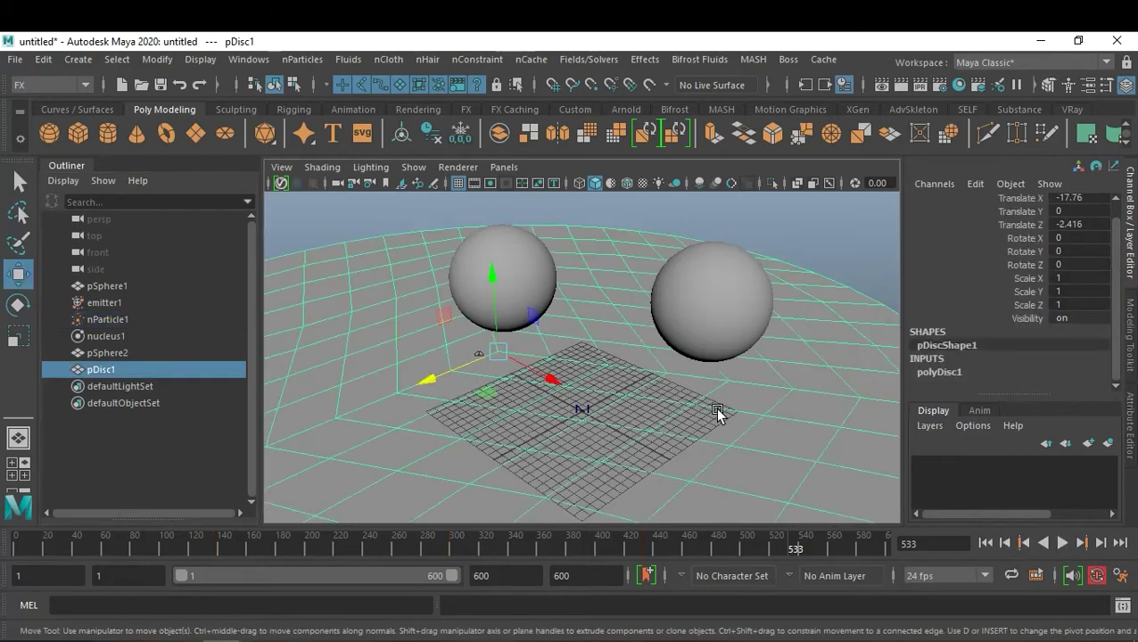
- Make pDisc1 a passive collider (nRigid1) and replay the simulation to test collisions
{"action": "left_click", "coordinate": [344, 60]}
{"action": "mouse_move", "coordinate": [388, 60]}
{"action": "left_click", "coordinate": [418, 103]}
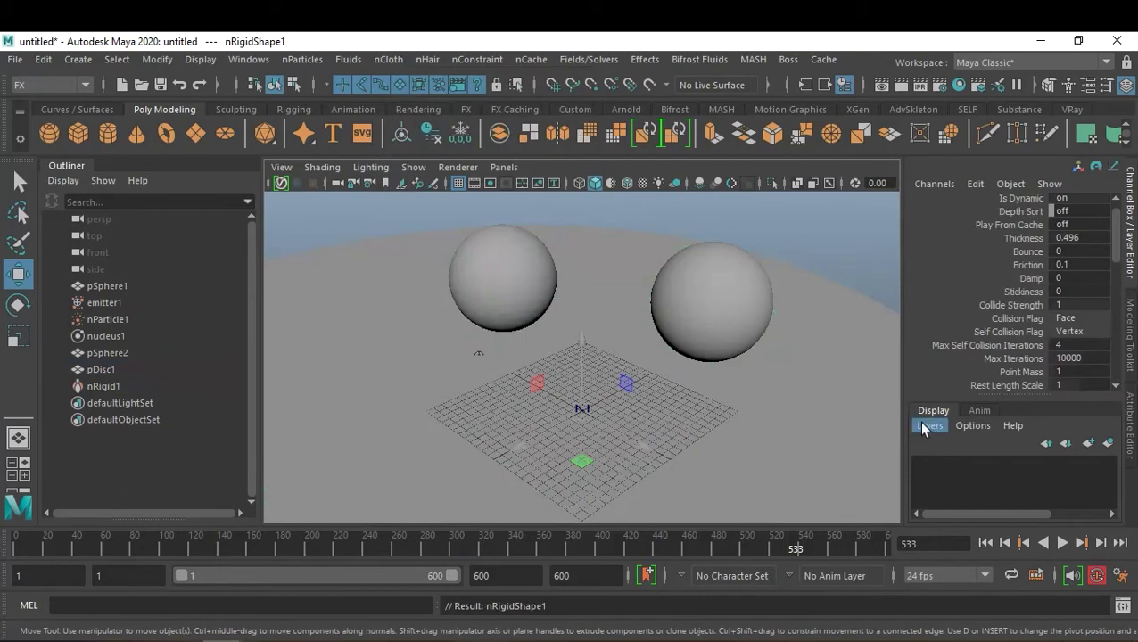
{"action": "left_click", "coordinate": [983, 543]}
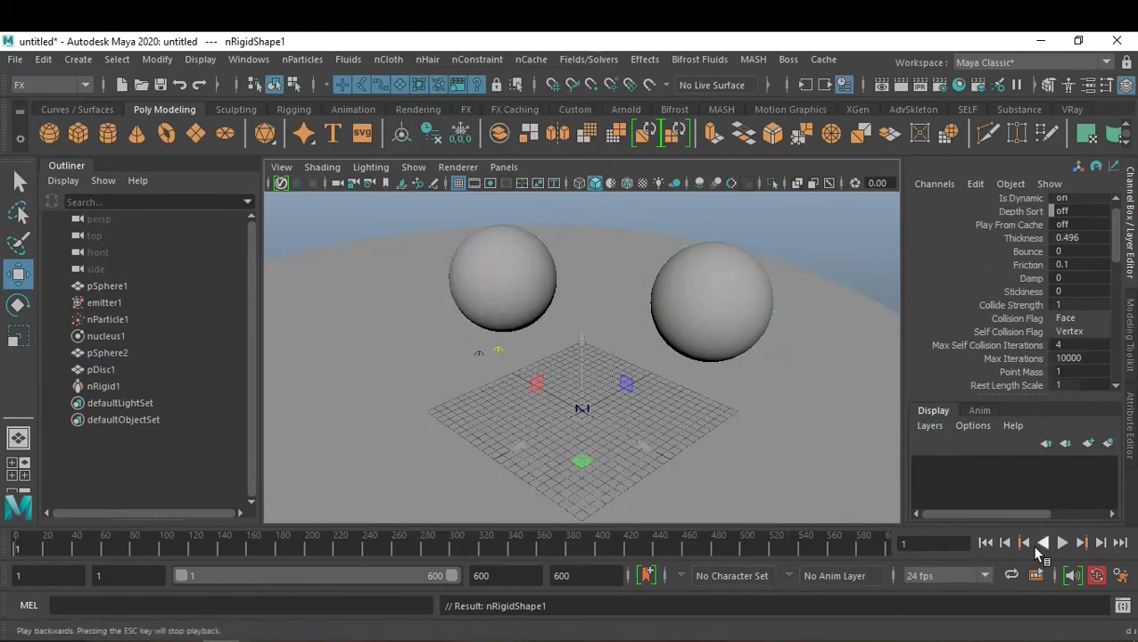
{"action": "left_click", "coordinate": [1063, 543]}
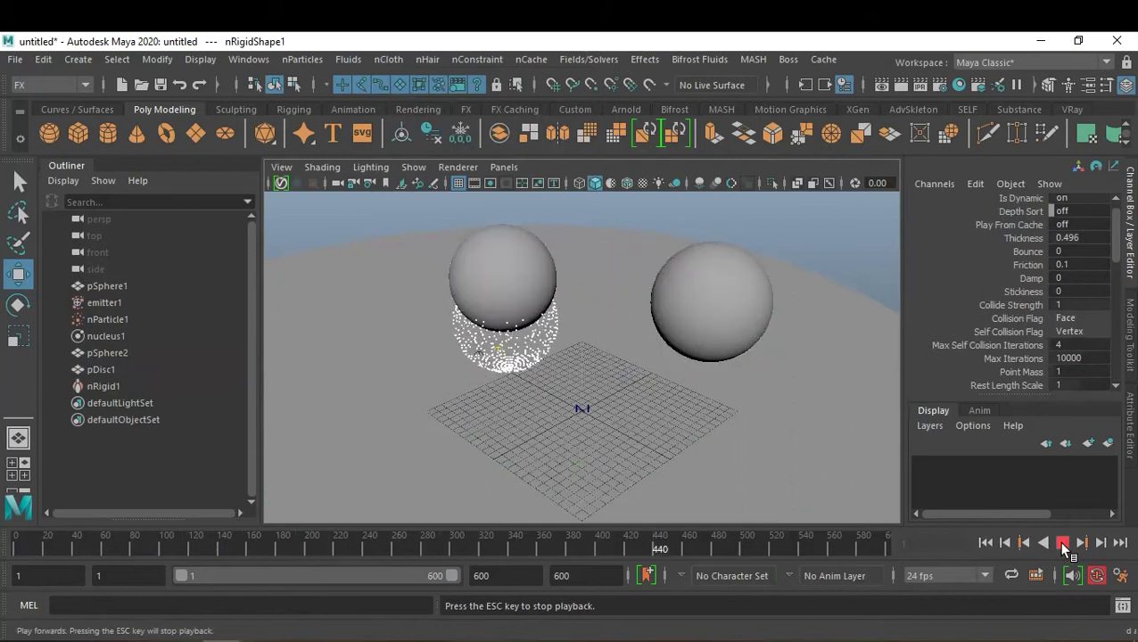
{"action": "left_click", "coordinate": [1062, 543]}
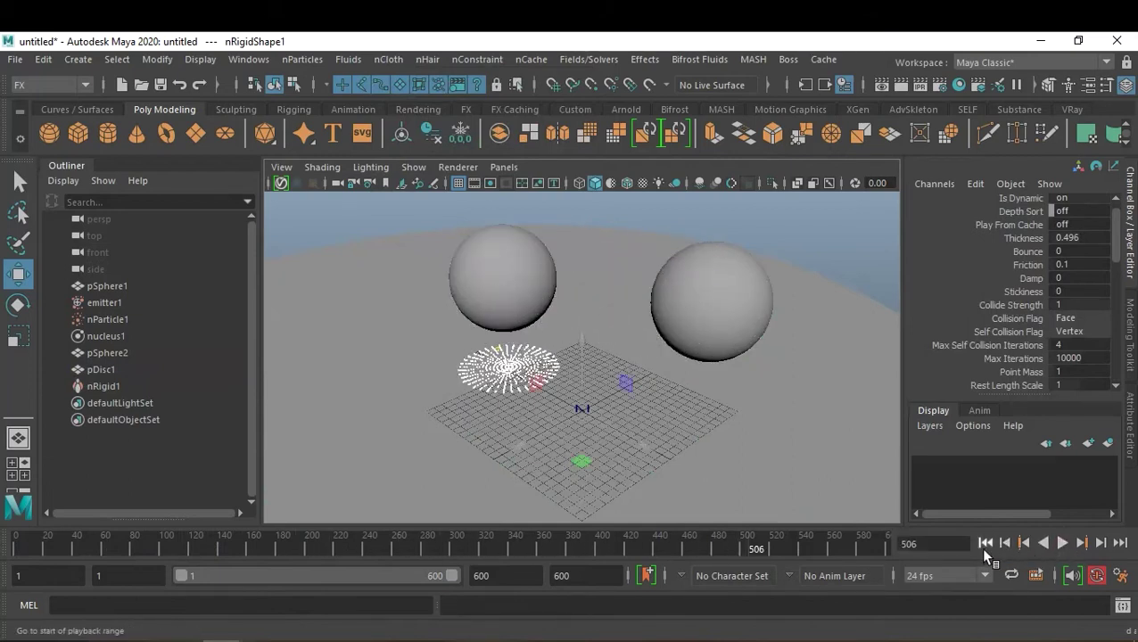
{"action": "left_click", "coordinate": [985, 542]}
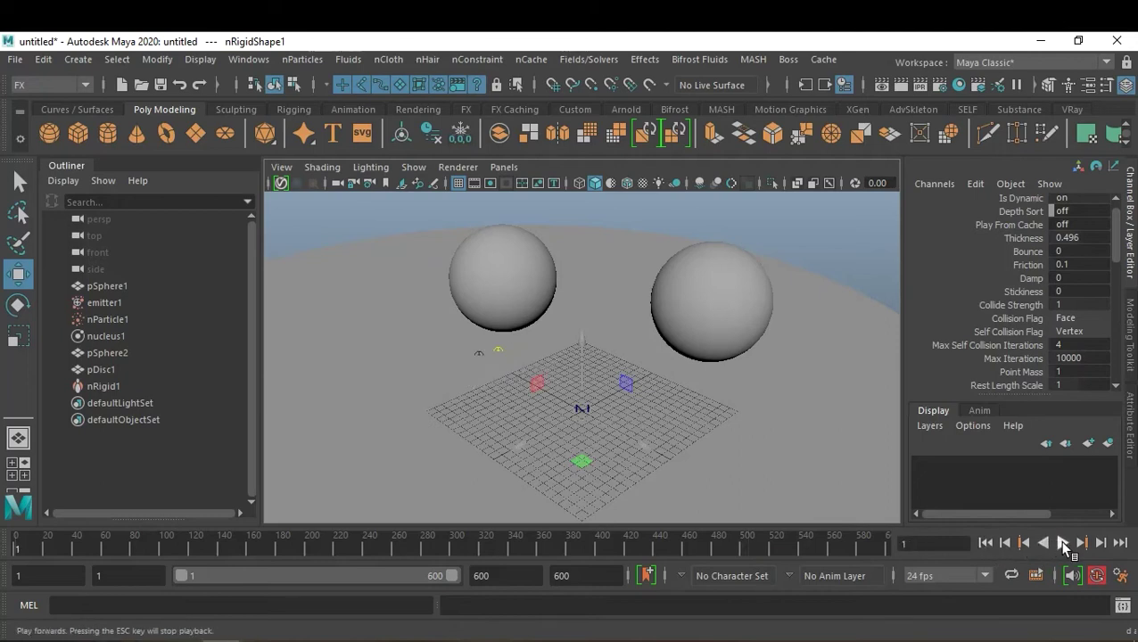
{"action": "left_click", "coordinate": [1061, 543]}
{"action": "left_click", "coordinate": [1062, 544]}
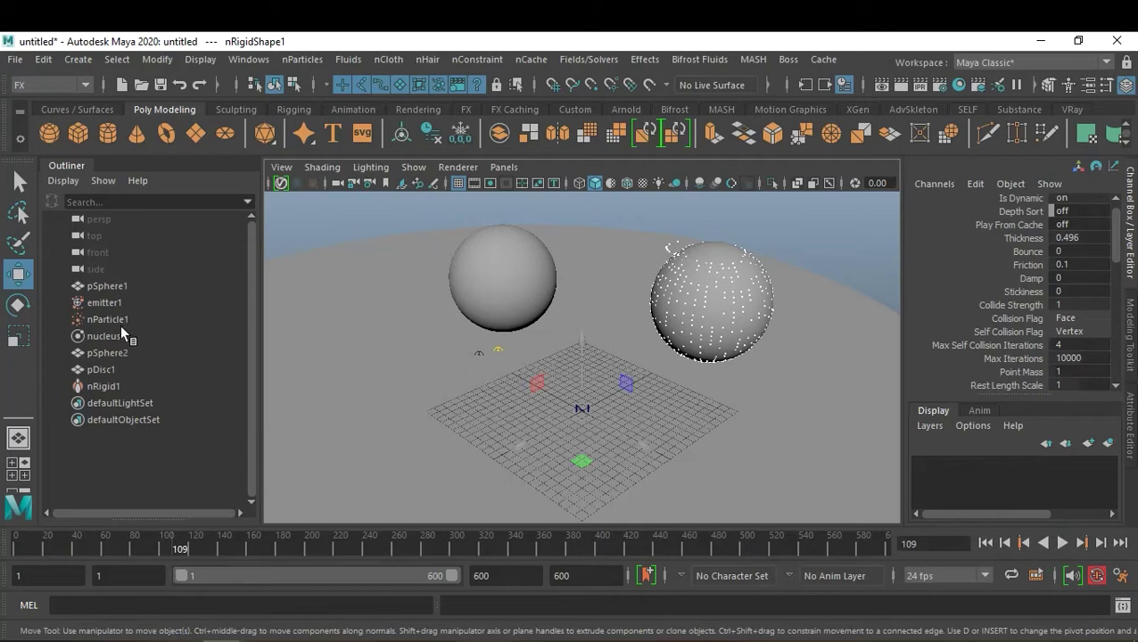
- Move emitter1 higher and further to the left
{"action": "left_click", "coordinate": [112, 304]}
{"action": "left_click_drag", "start_coordinate": [475, 285], "coordinate": [471, 146]}
{"action": "middle_click_drag", "start_coordinate": [515, 237], "coordinate": [475, 214]}
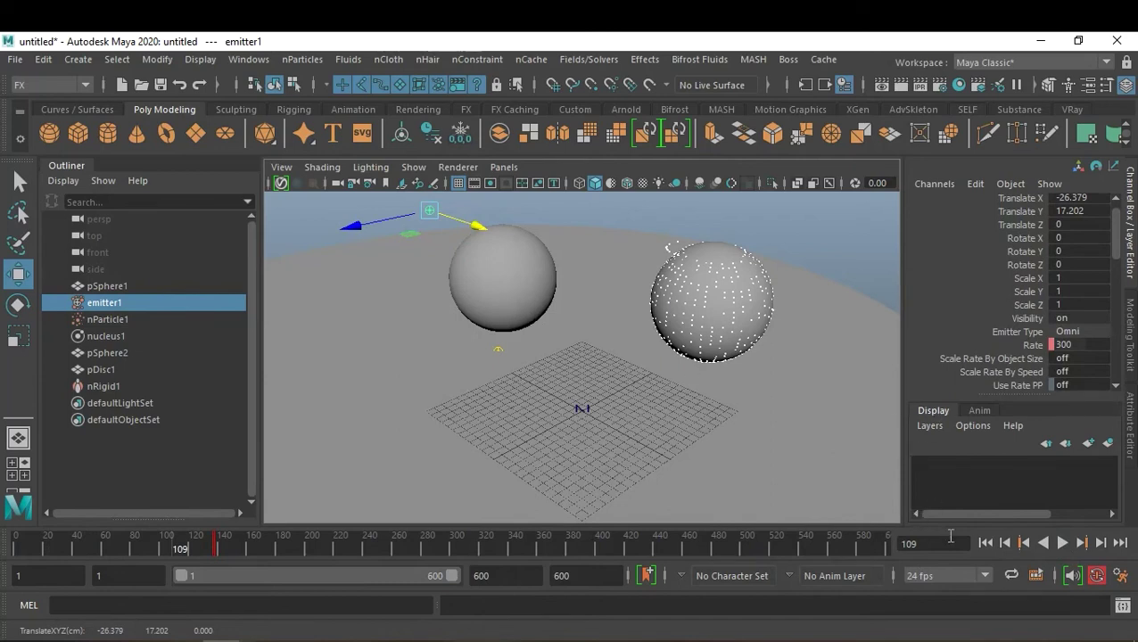
- Replay the simulation from frame 1 to frame 453 and select nParticle1
{"action": "left_click", "coordinate": [984, 544]}
{"action": "left_click", "coordinate": [1063, 544]}
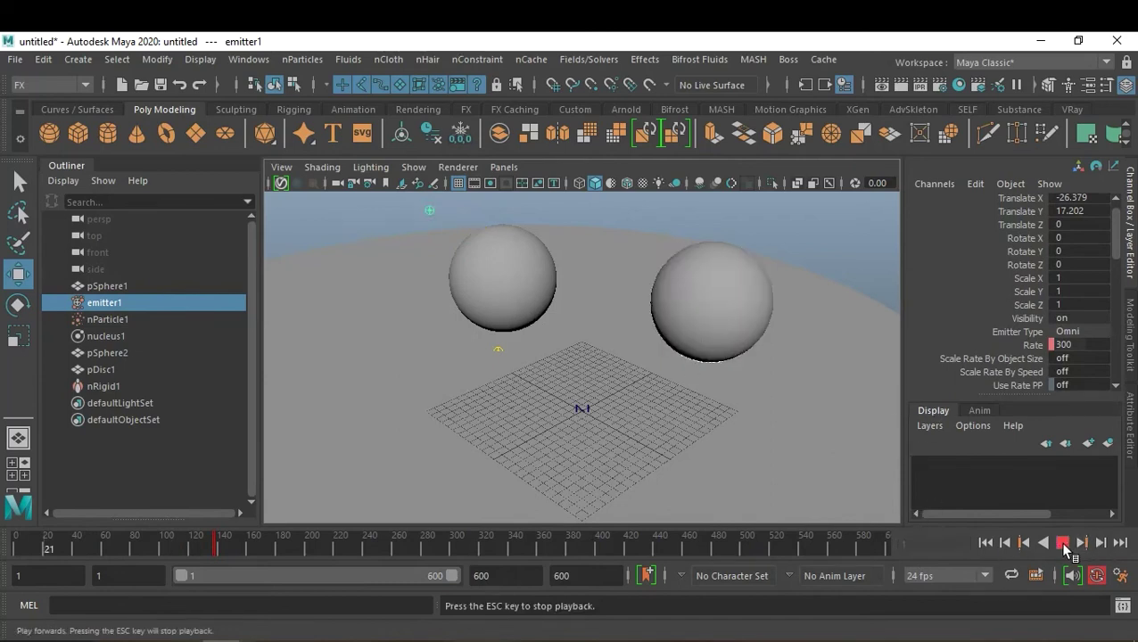
{"action": "left_click", "coordinate": [1063, 544]}
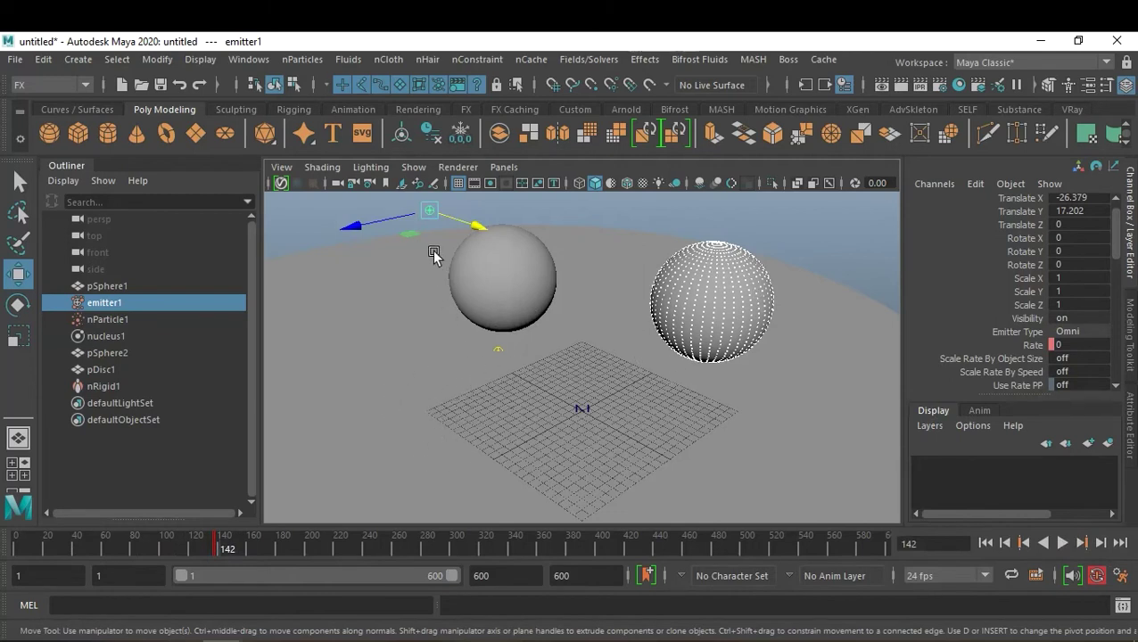
{"action": "left_click", "coordinate": [986, 543]}
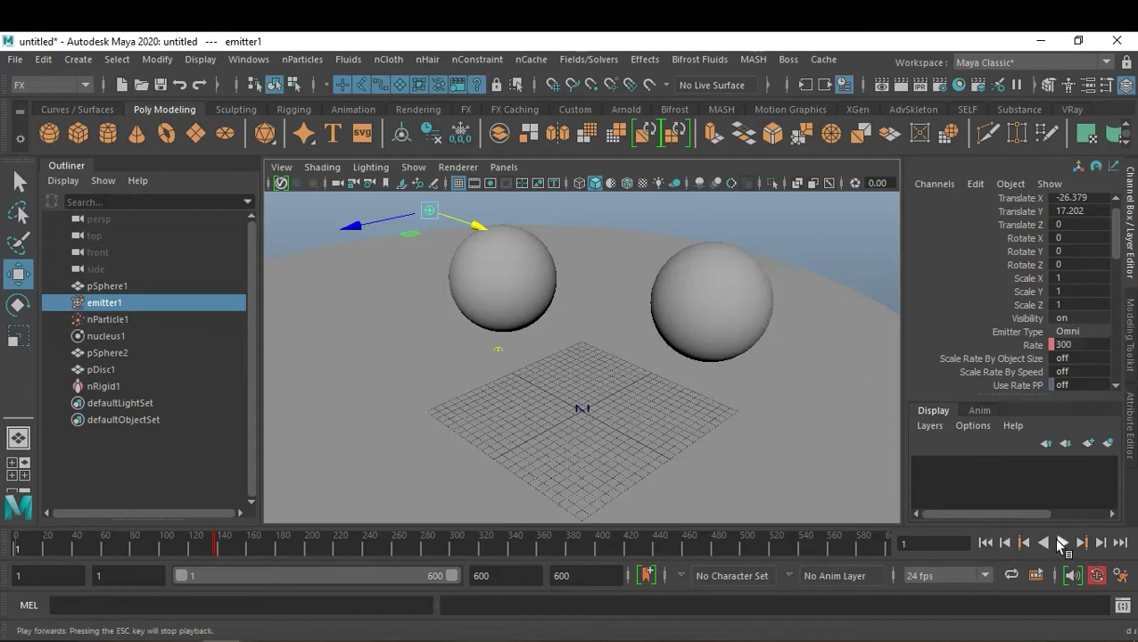
{"action": "left_click", "coordinate": [1062, 543]}
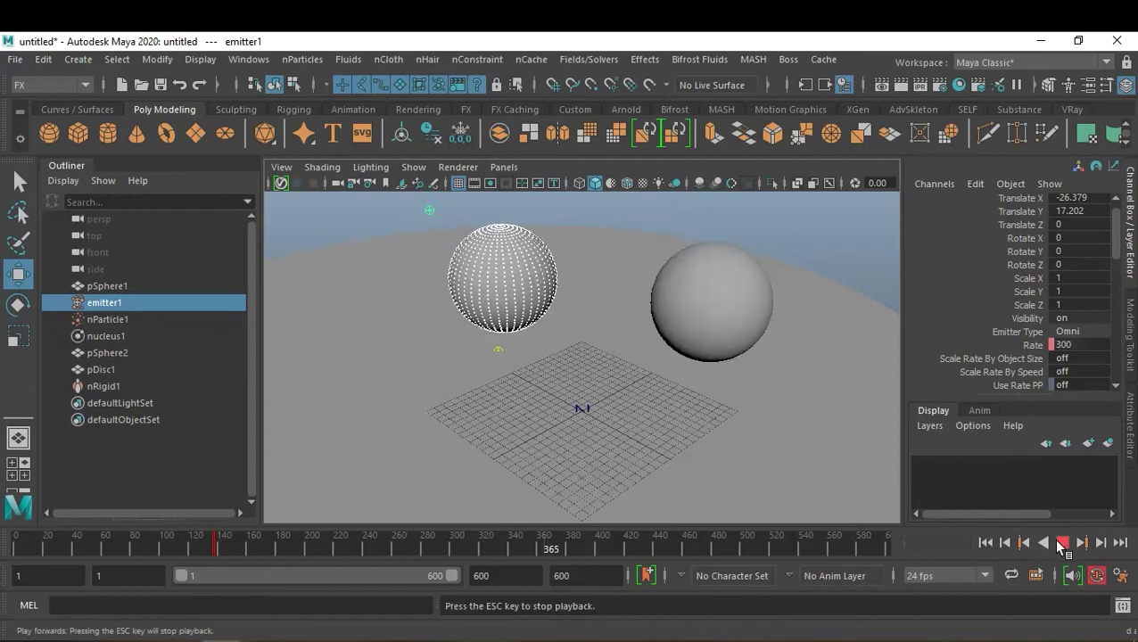
{"action": "left_click", "coordinate": [1061, 543]}
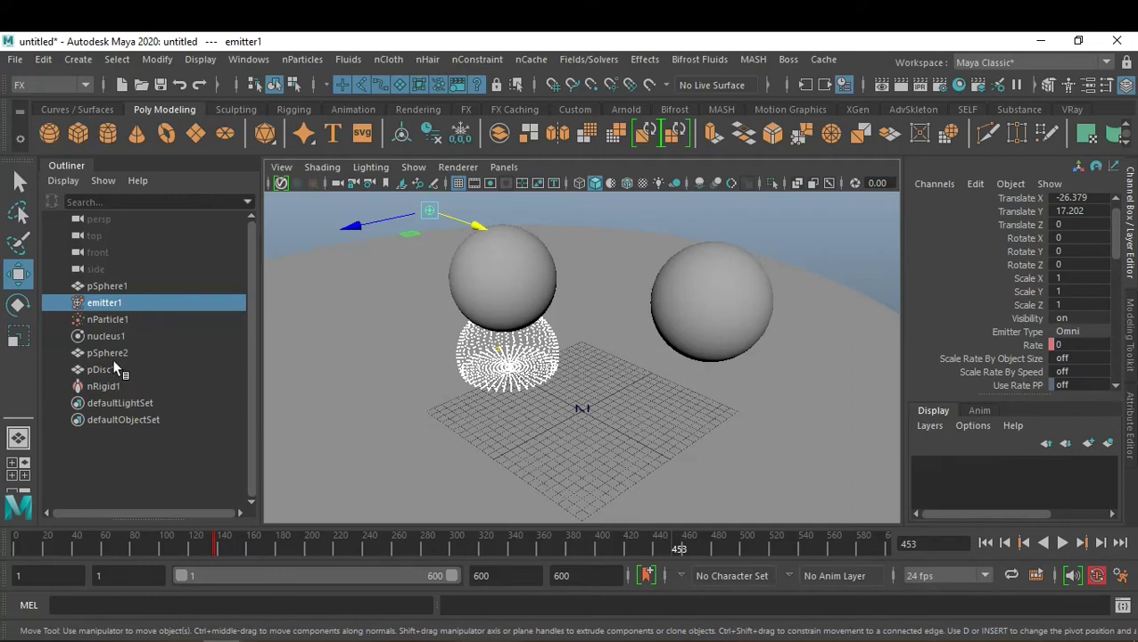
{"action": "left_click", "coordinate": [137, 318]}
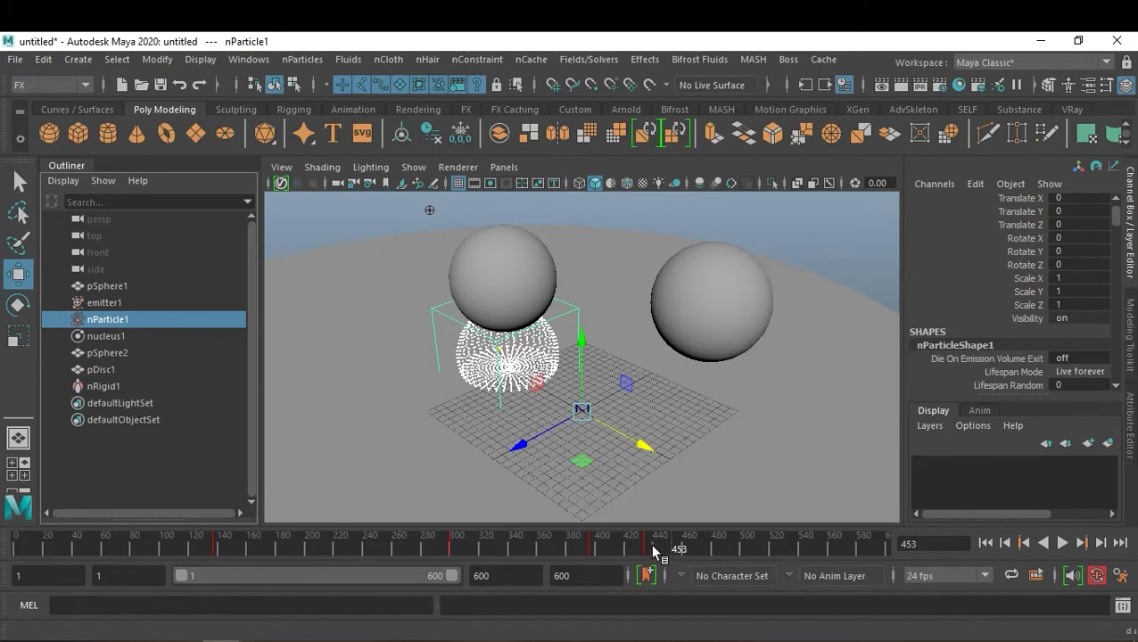
- At frame 434, add a Turbulence field and key its Magnitude at 25
{"action": "left_click", "coordinate": [1023, 543]}
{"action": "left_click", "coordinate": [589, 59]}
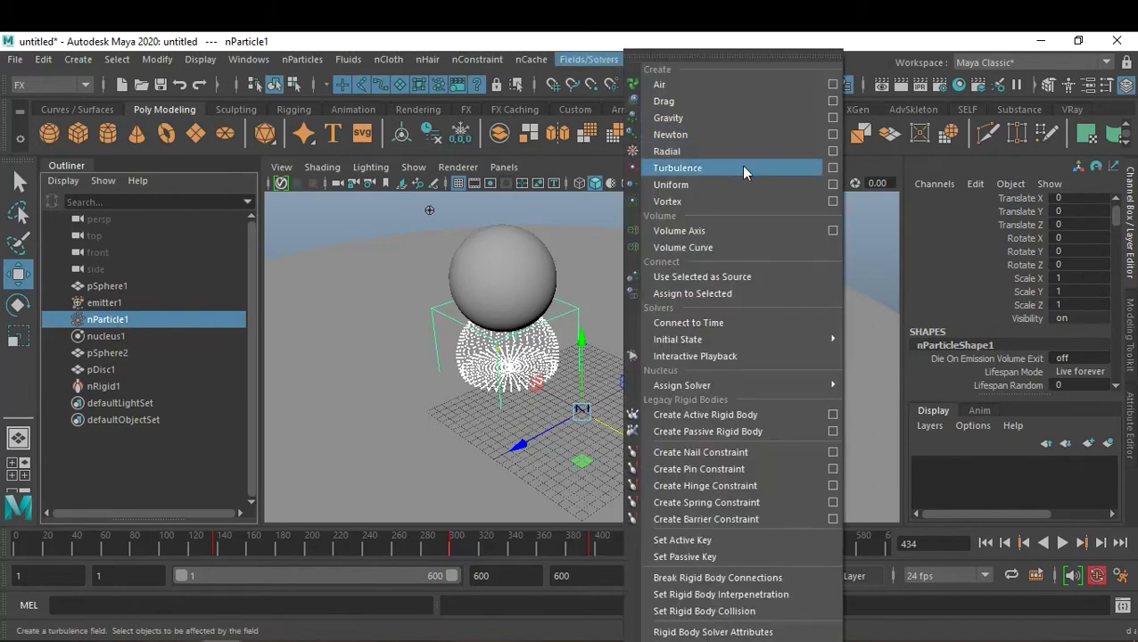
{"action": "left_click", "coordinate": [744, 169]}
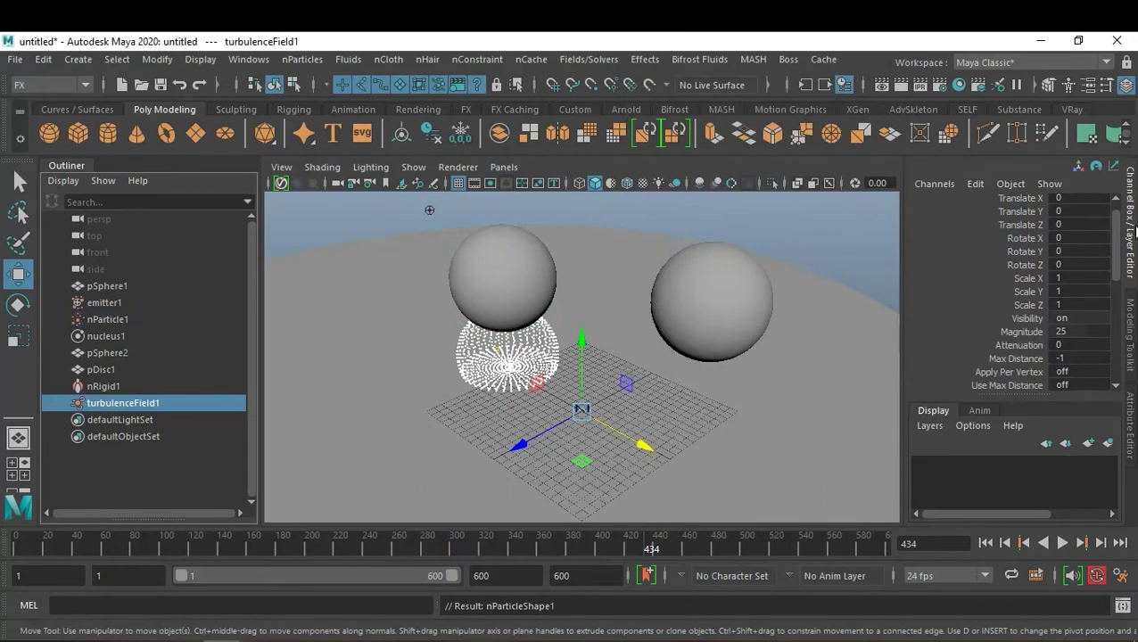
{"action": "right_click", "coordinate": [1030, 332]}
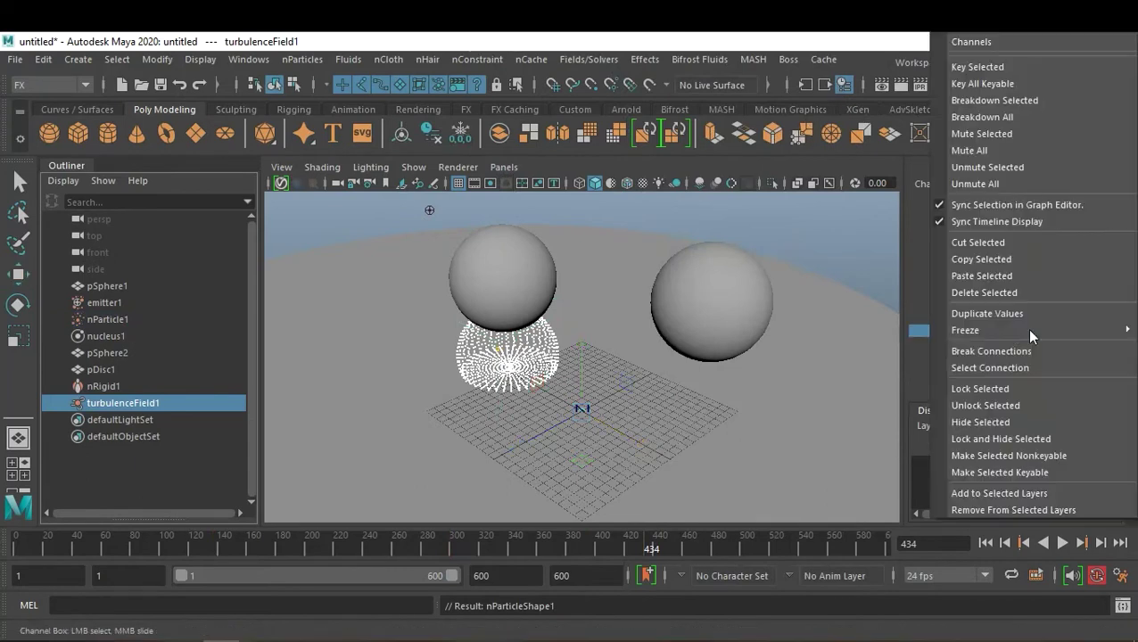
{"action": "left_click", "coordinate": [1032, 67]}
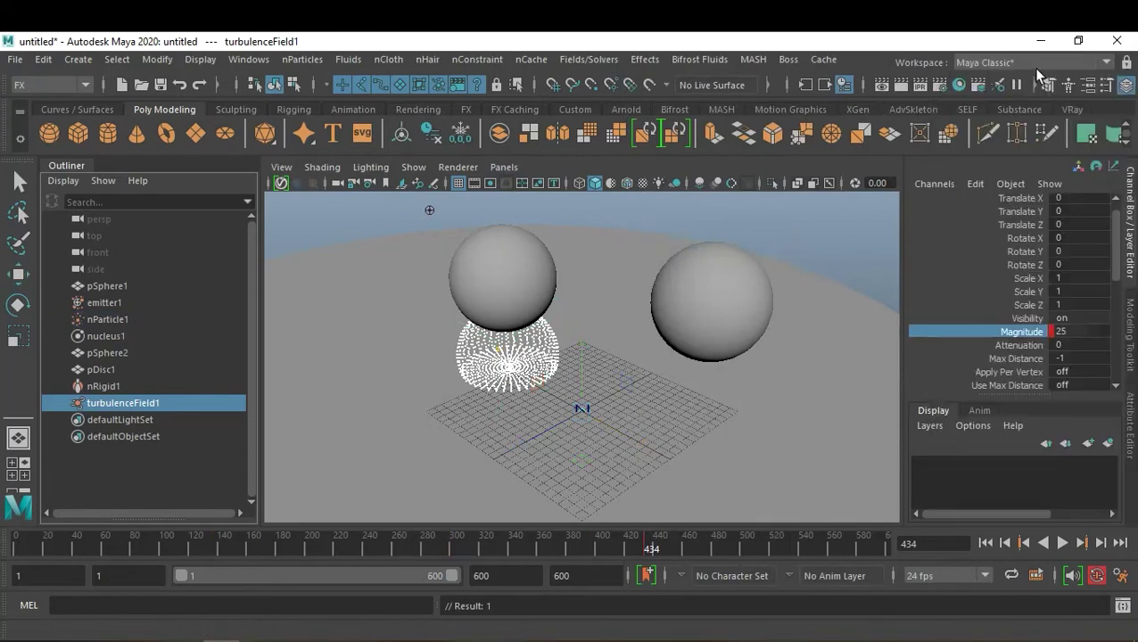
- Key the turbulence Magnitude to 0 at frame 433
{"action": "left_click", "coordinate": [1006, 544]}
{"action": "left_click", "coordinate": [1088, 332]}
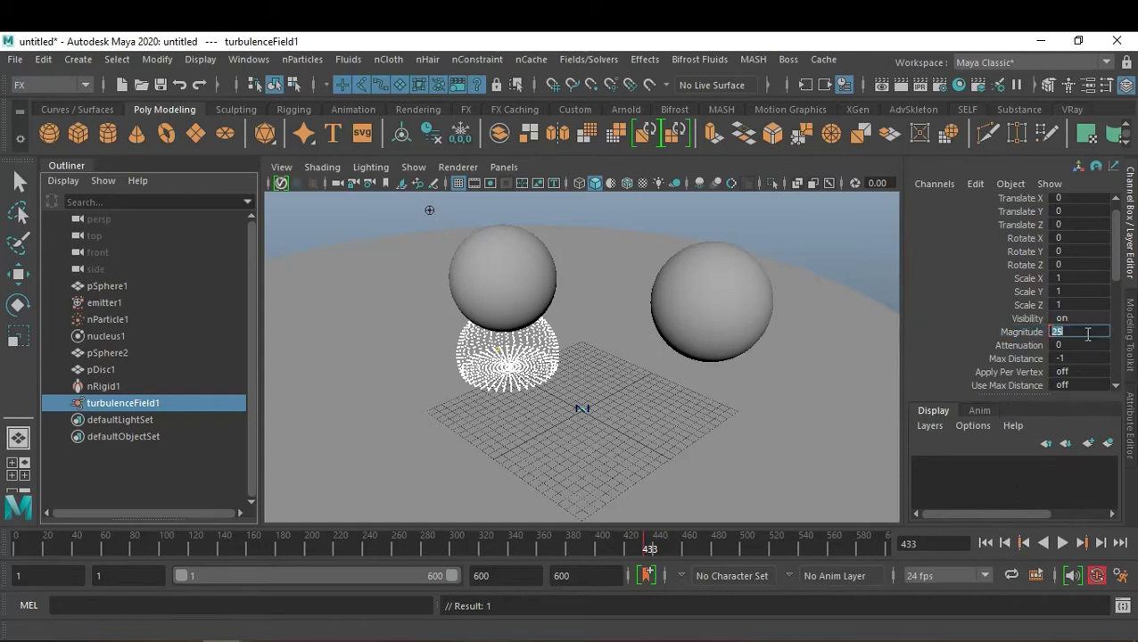
{"action": "type", "text": "0"}
{"action": "key", "text": "Return"}
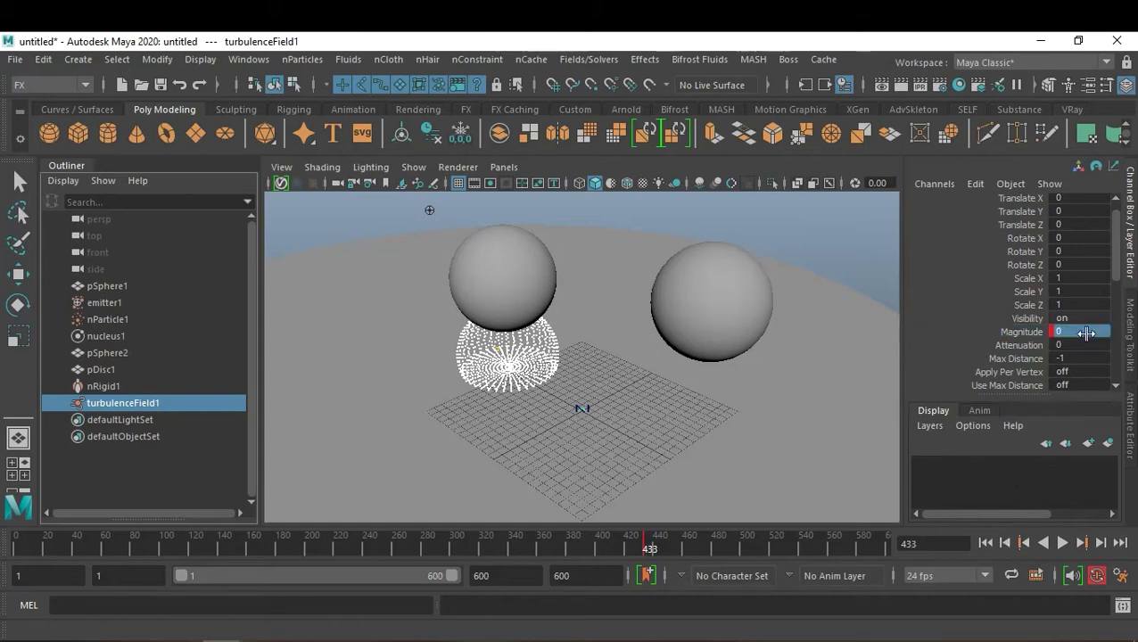
- Expand turbulenceField1's Volume Control settings and rewind to frame 1
{"action": "key", "text": "ctrl+a"}
{"action": "key", "text": "w"}
{"action": "scroll", "coordinate": [1010, 369], "scroll_direction": "down", "scroll_amount": 2}
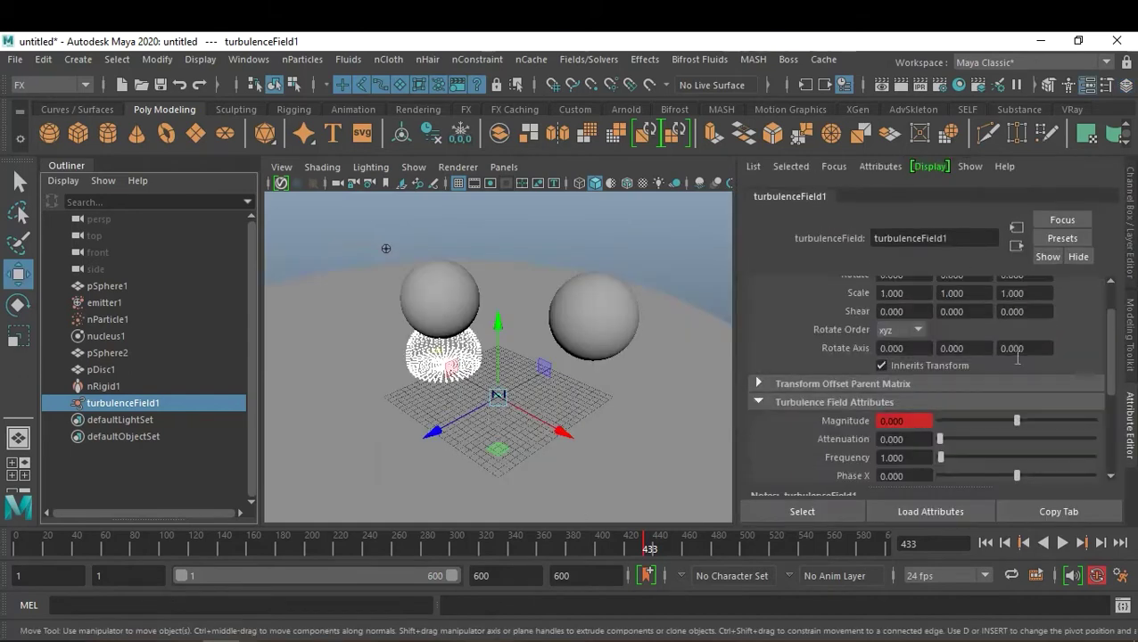
{"action": "scroll", "coordinate": [1010, 369], "scroll_direction": "down", "scroll_amount": 3}
{"action": "scroll", "coordinate": [1011, 369], "scroll_direction": "down", "scroll_amount": 2}
{"action": "left_click", "coordinate": [833, 435]}
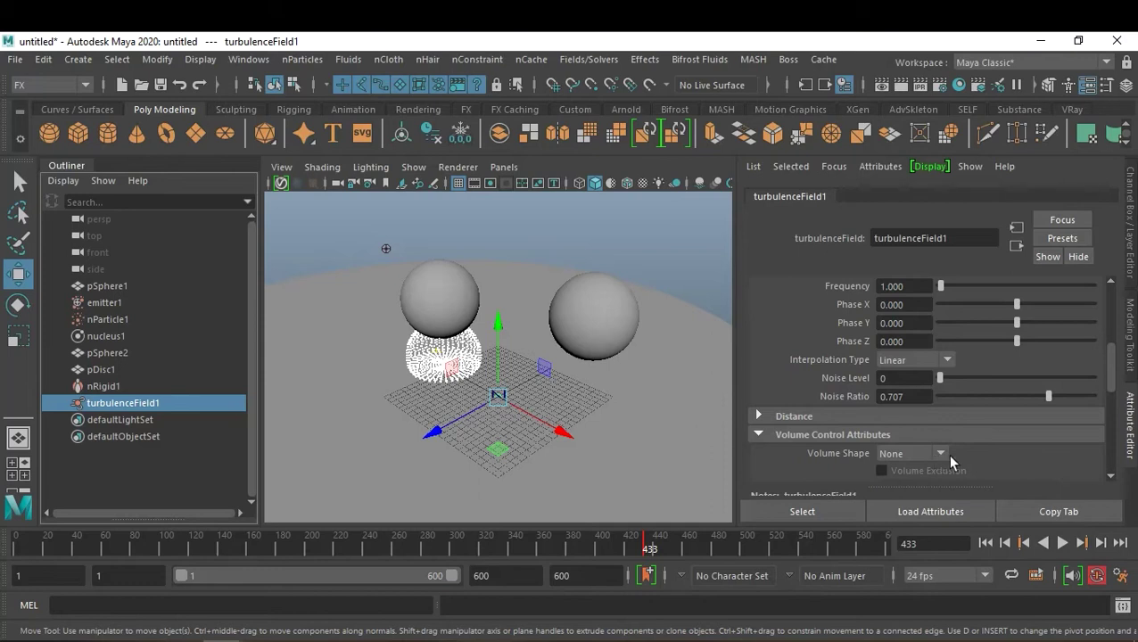
{"action": "left_click", "coordinate": [986, 543]}
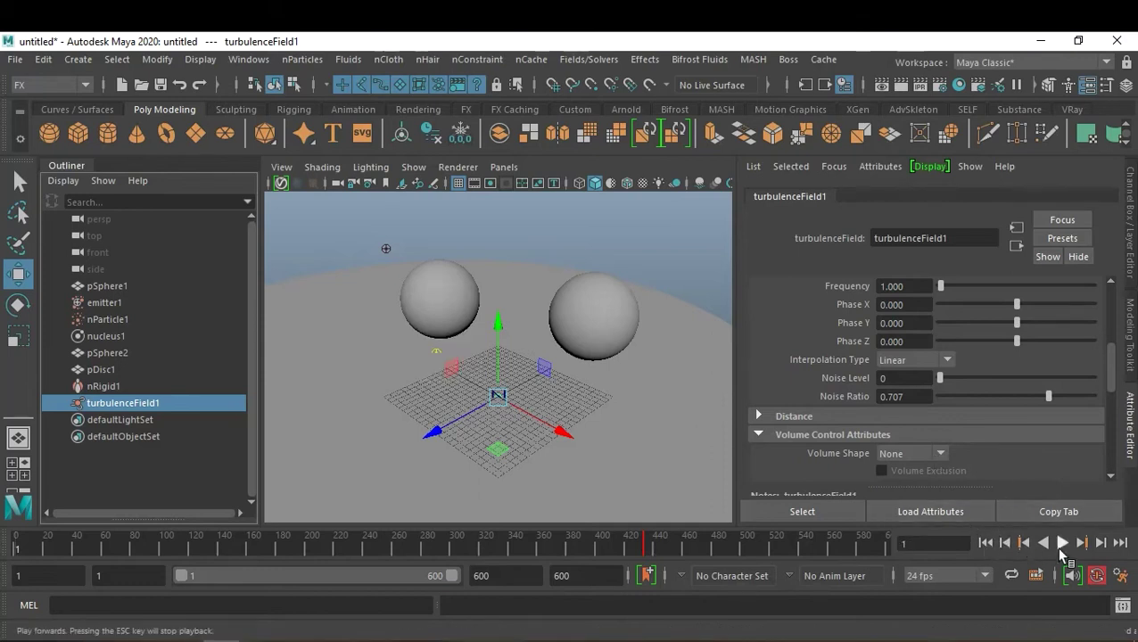
- Play the turbulence simulation from the start to frame 524, then select the ground disc
{"action": "left_click", "coordinate": [1060, 545]}
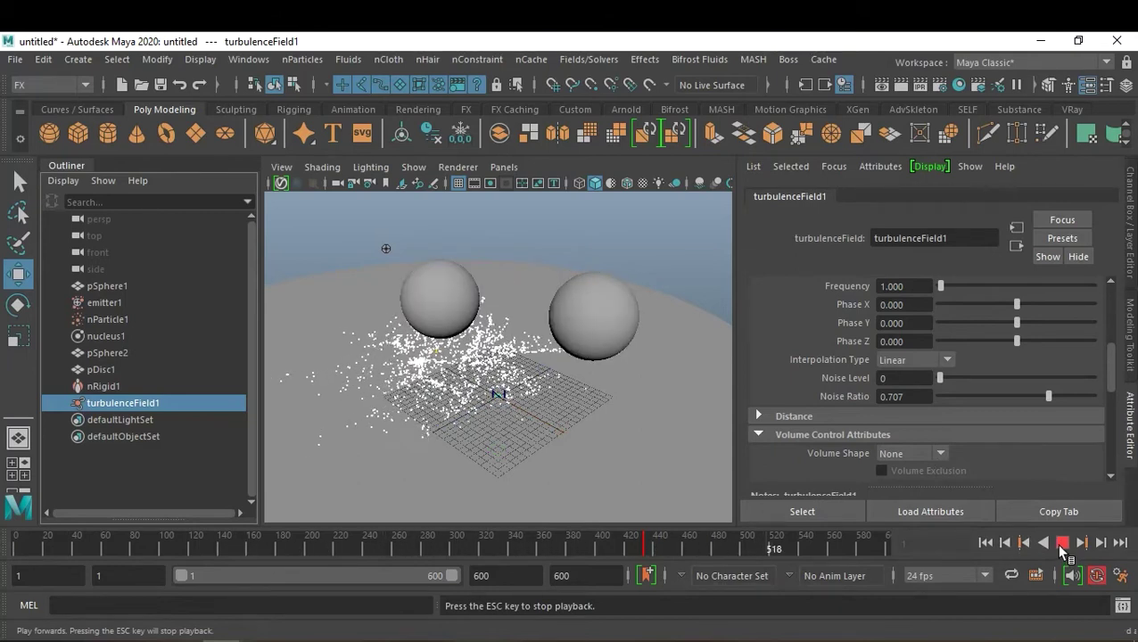
{"action": "left_click", "coordinate": [1061, 543]}
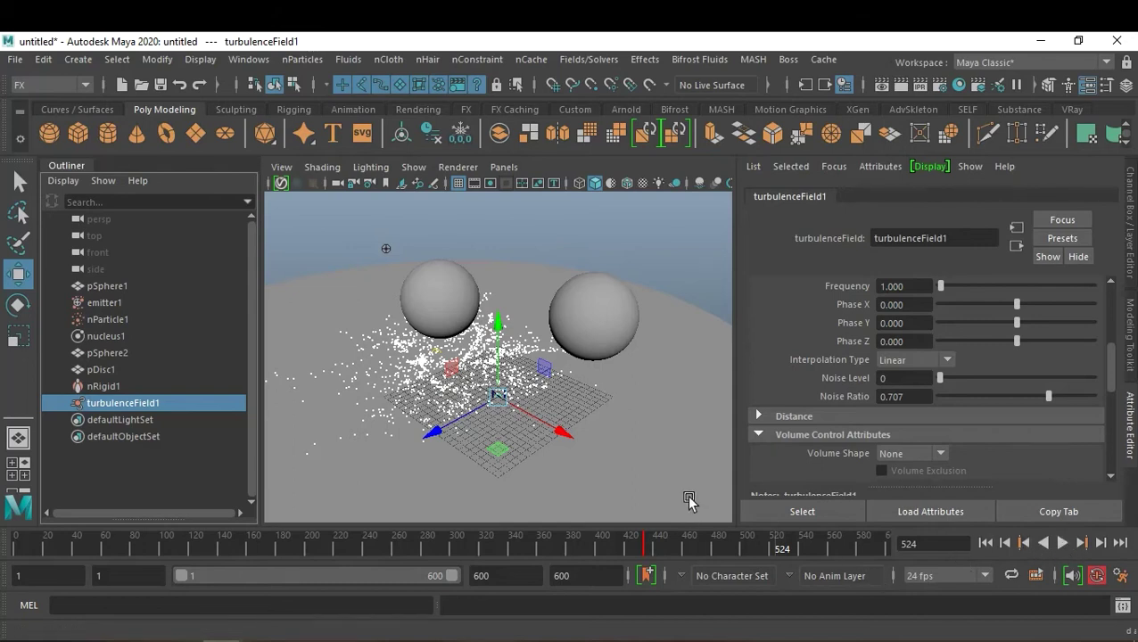
{"action": "left_click", "coordinate": [648, 480]}
- Set the ground disc's nRigidShape1 Friction to 4
{"action": "left_click", "coordinate": [921, 468]}
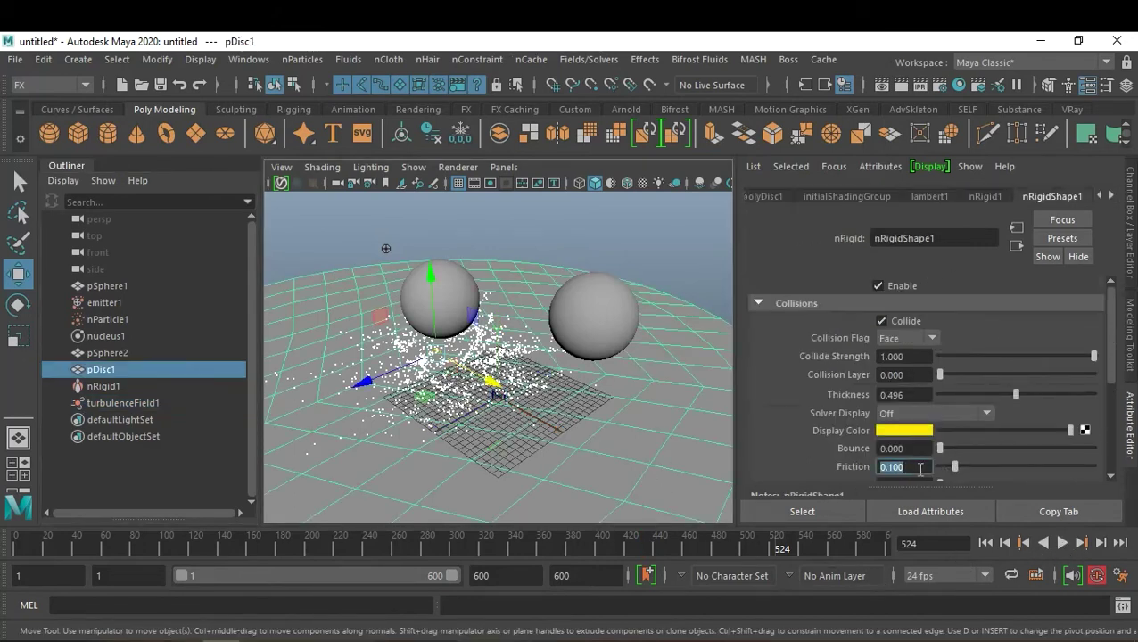
{"action": "type", "text": "4"}
{"action": "key", "text": "Return"}
{"action": "left_click", "coordinate": [920, 467]}
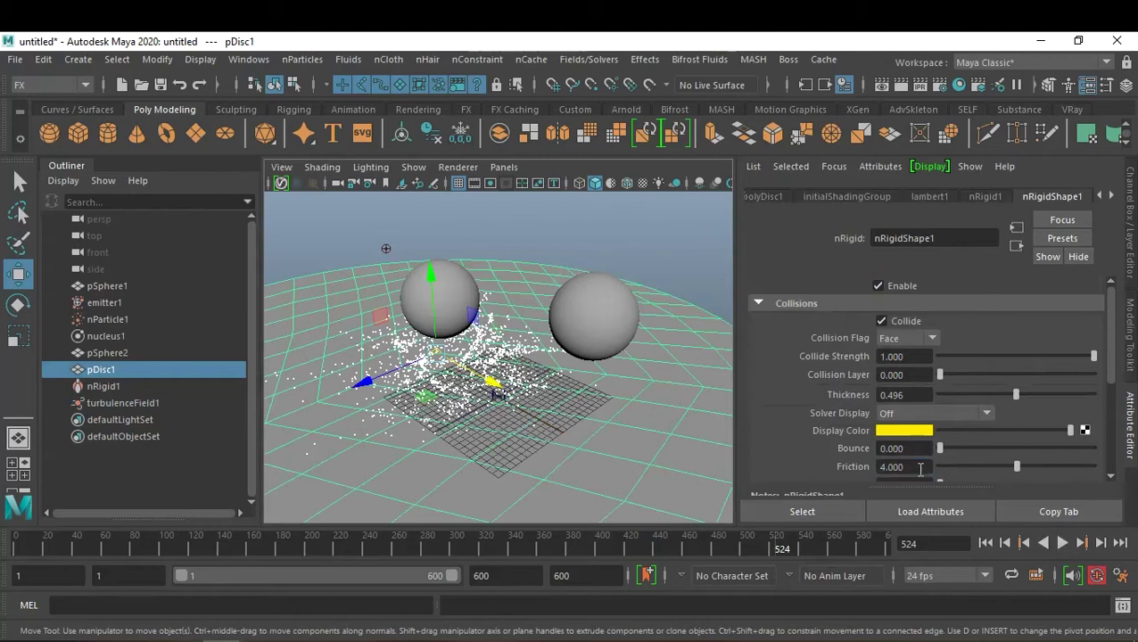
{"action": "scroll", "coordinate": [986, 430], "scroll_direction": "down", "scroll_amount": 2}
{"action": "scroll", "coordinate": [986, 430], "scroll_direction": "down", "scroll_amount": 2}
{"action": "scroll", "coordinate": [993, 458], "scroll_direction": "up", "scroll_amount": 2}
- Replay the simulation from frame 1 to frame 545 to see particles clump on the disc
{"action": "left_click", "coordinate": [985, 543]}
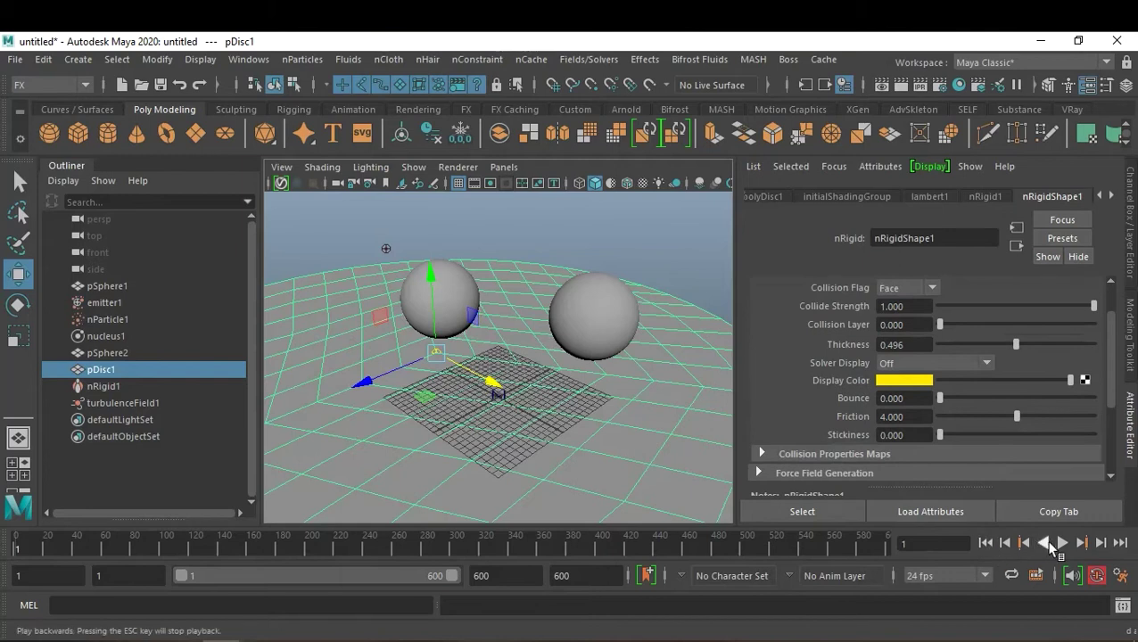
{"action": "left_click", "coordinate": [1062, 546]}
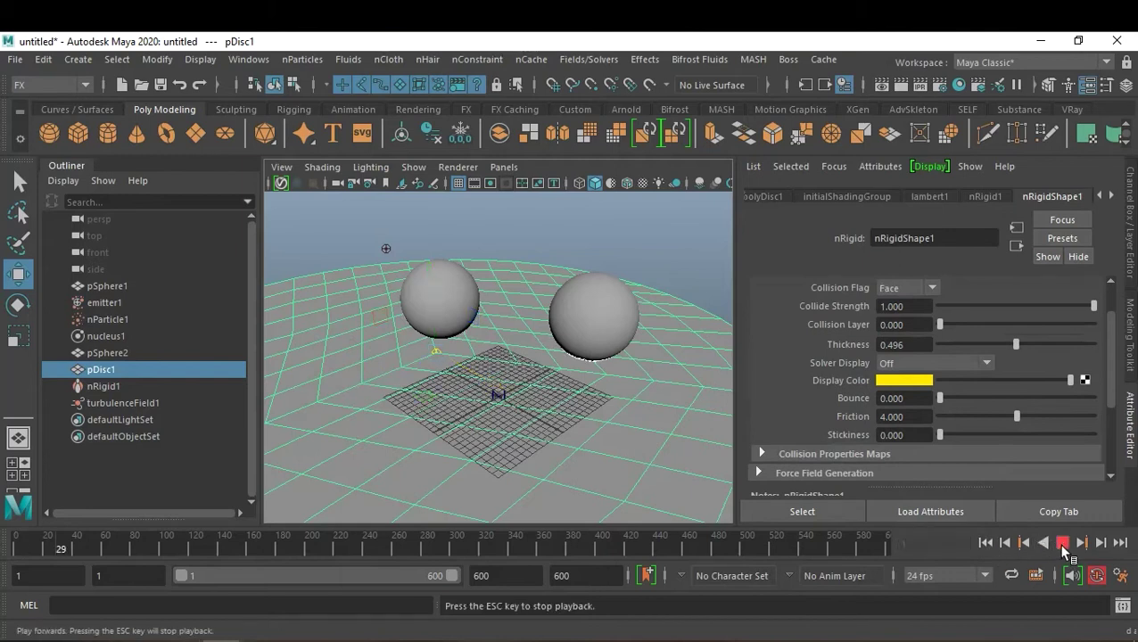
{"action": "left_click", "coordinate": [687, 257]}
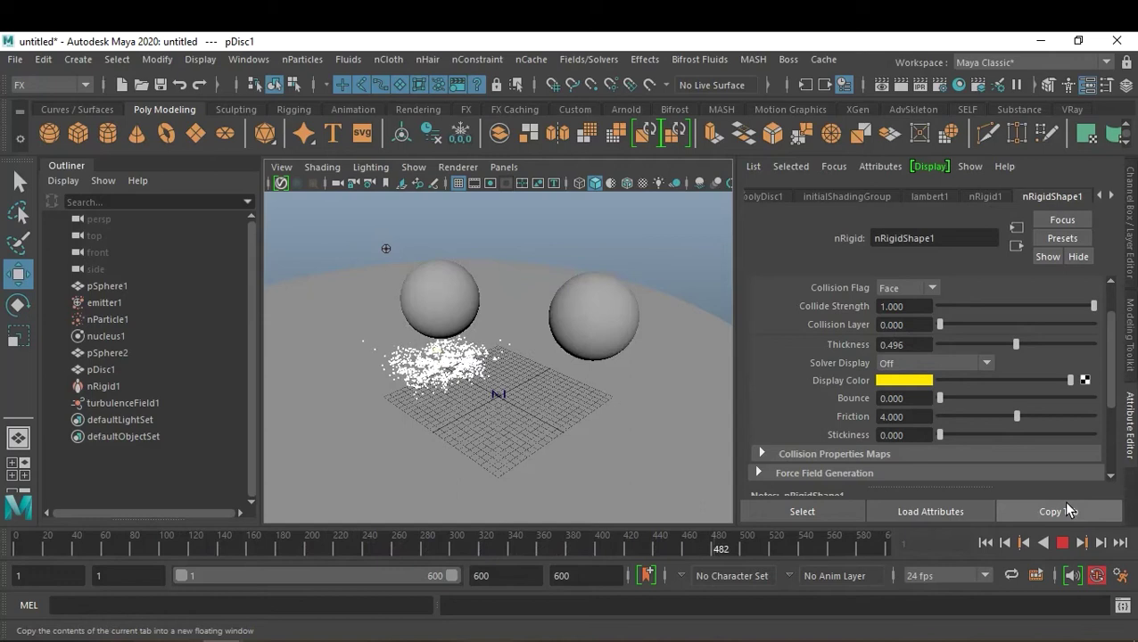
{"action": "left_click", "coordinate": [1063, 543]}
{"action": "left_click", "coordinate": [693, 365]}
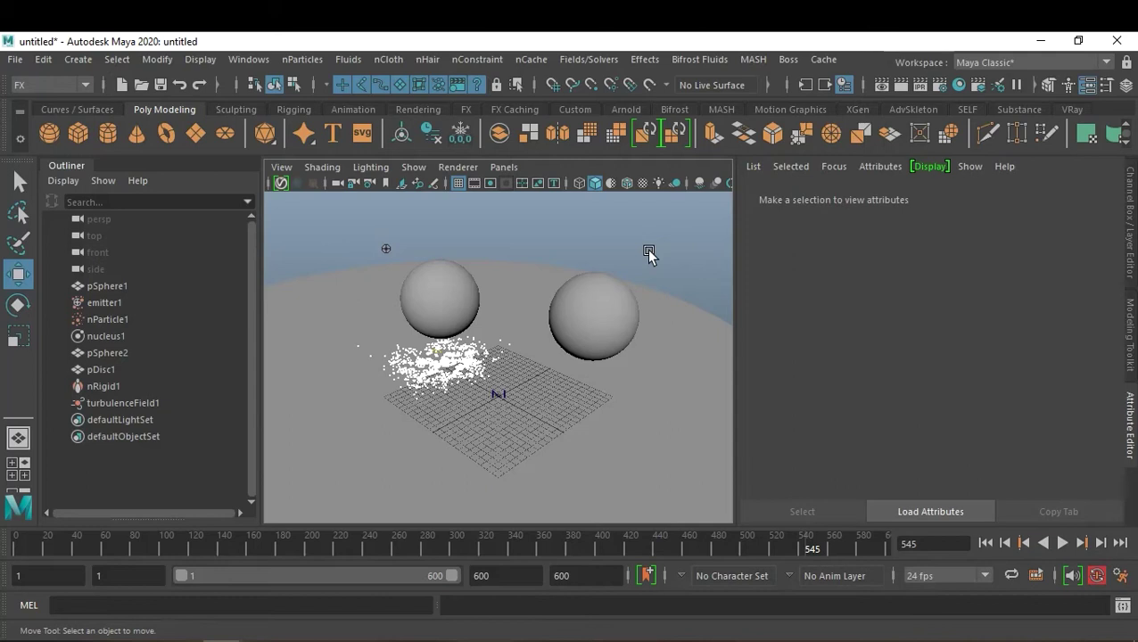
{"action": "left_click", "coordinate": [985, 543]}
{"action": "left_click", "coordinate": [1063, 543]}
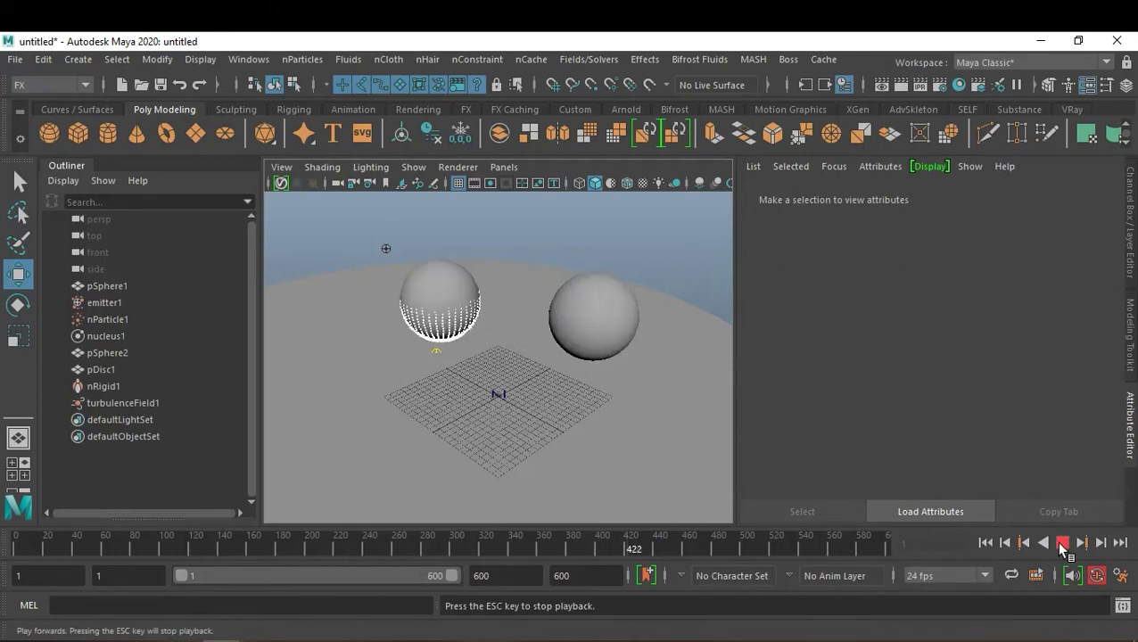
{"action": "left_click", "coordinate": [1062, 543]}
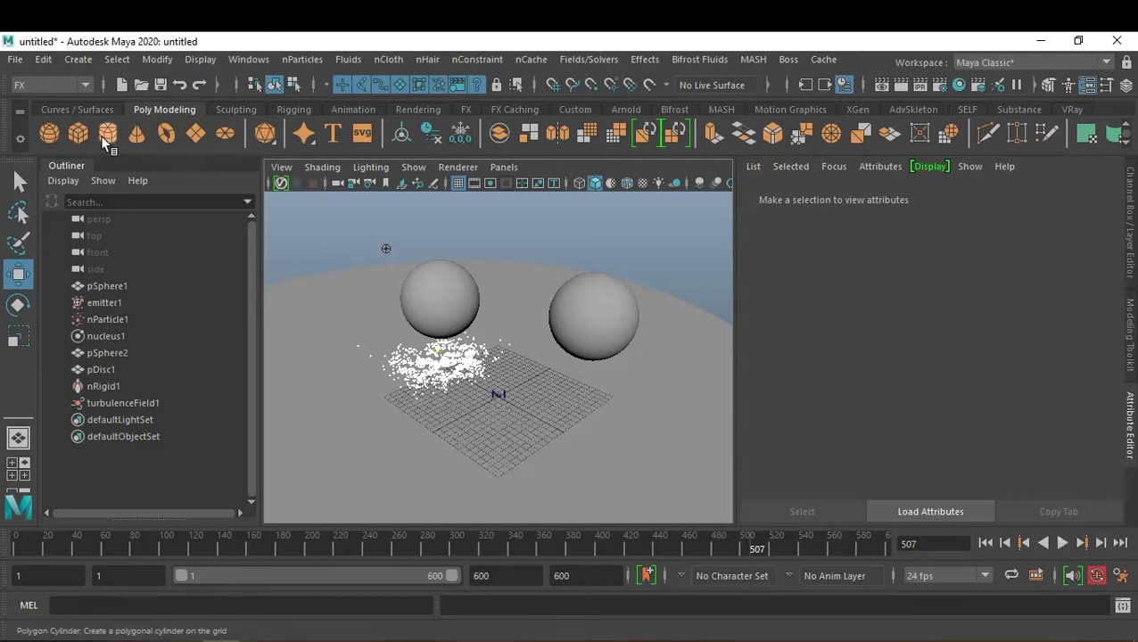
{"action": "key", "text": "ctrl+s"}
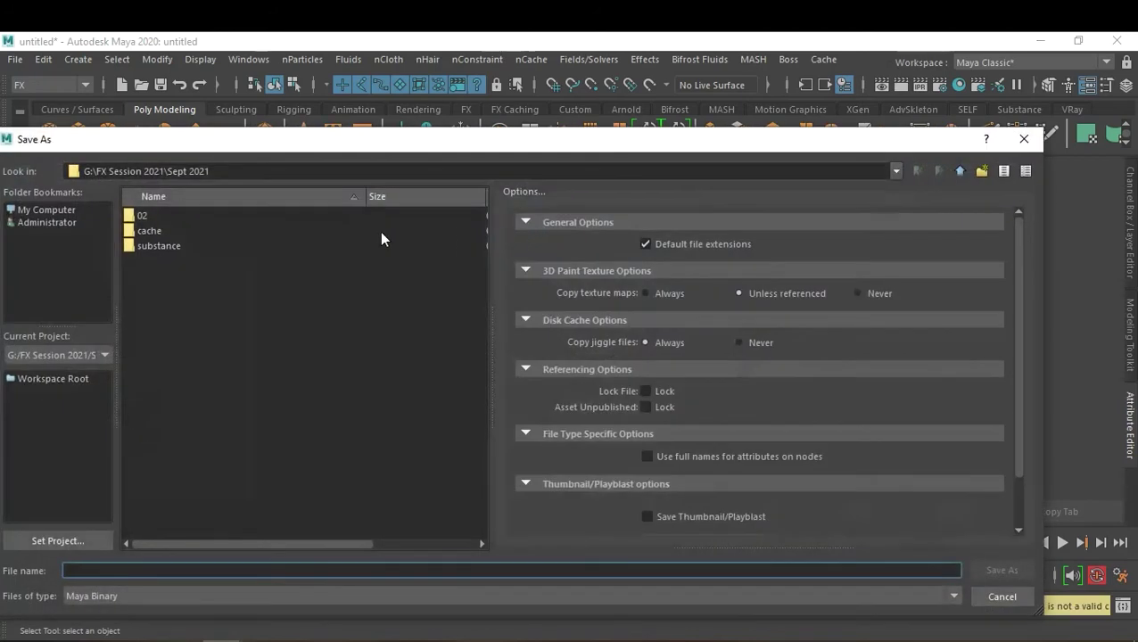
- Create a new folder 03 and save the scene there as 03-09-2021_A
{"action": "left_click", "coordinate": [981, 172]}
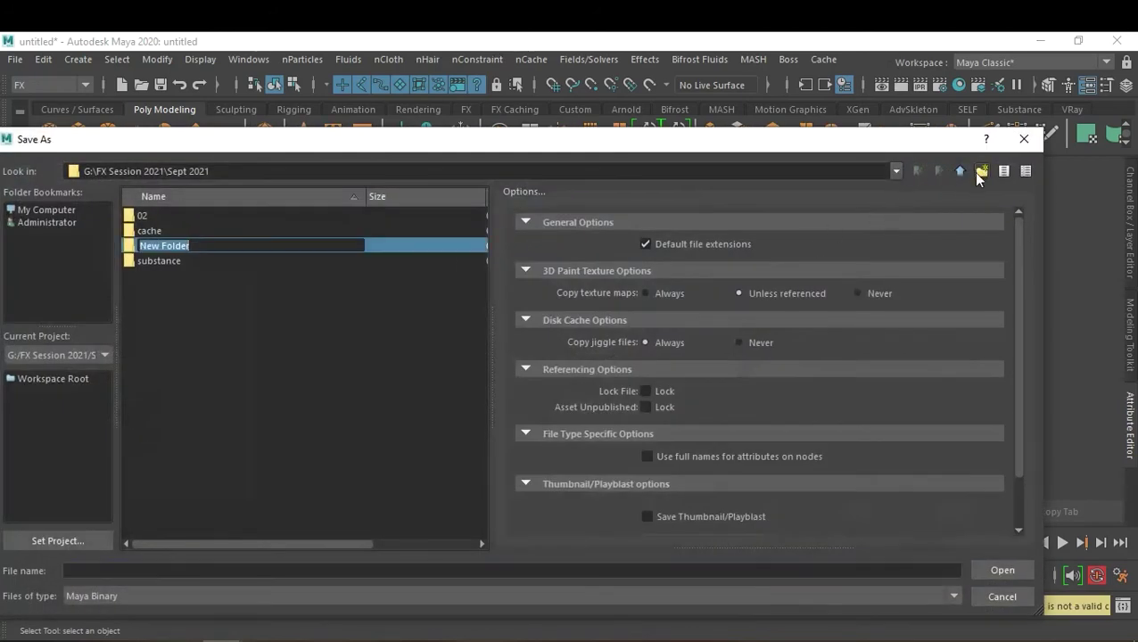
{"action": "type", "text": "03"}
{"action": "key", "text": "Return"}
{"action": "key", "text": "Return"}
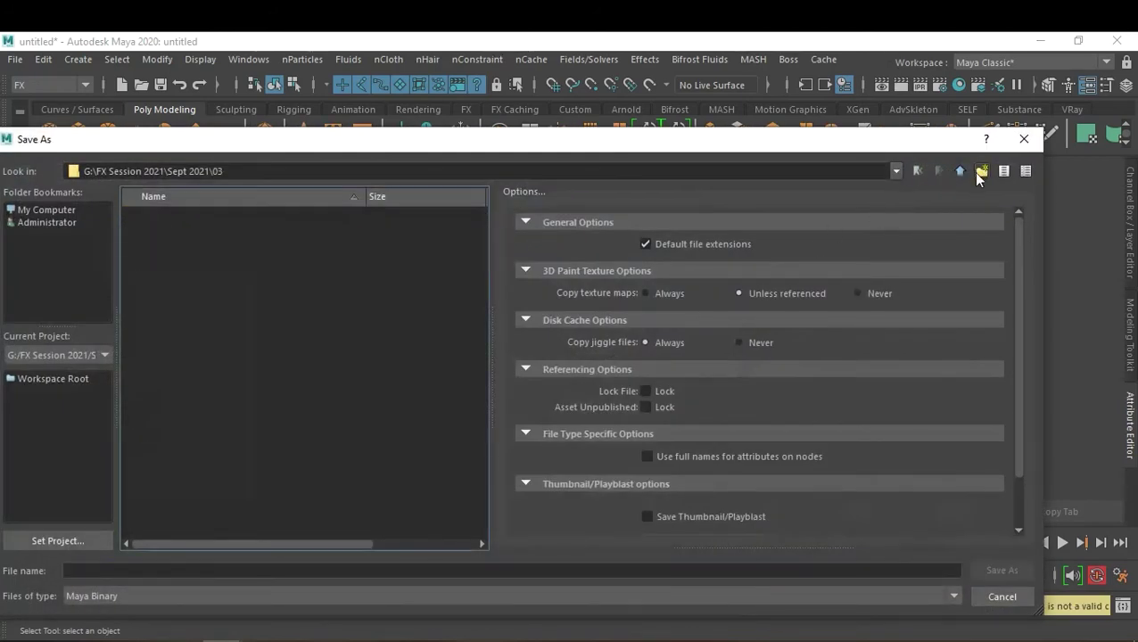
{"action": "left_click", "coordinate": [154, 565]}
{"action": "type", "text": "03-"}
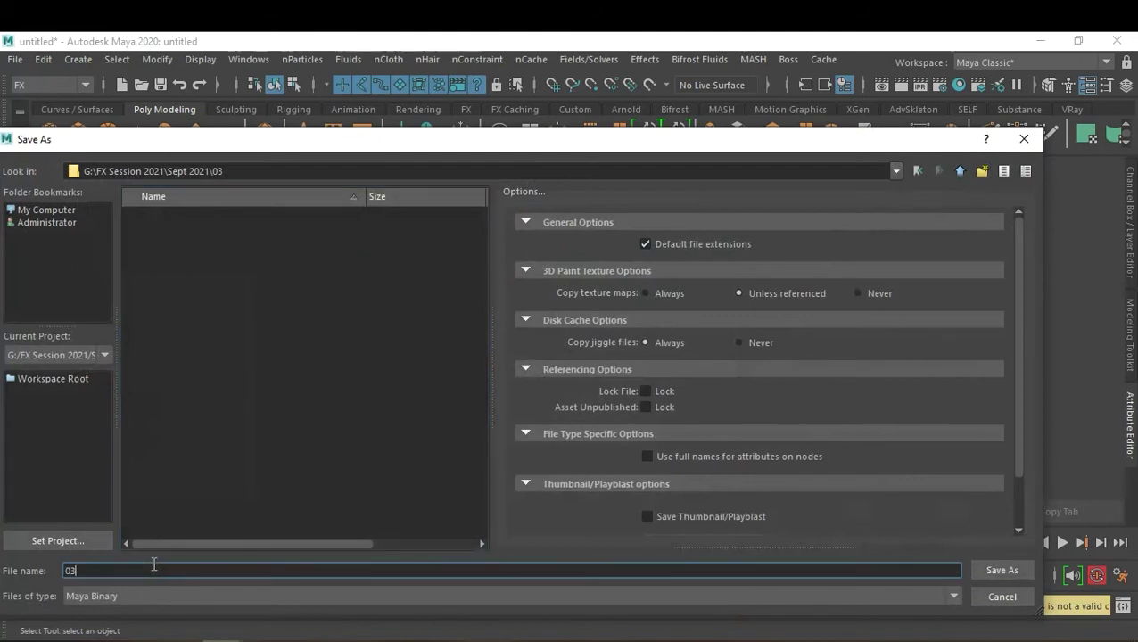
{"action": "type", "text": "09-2021"}
{"action": "type", "text": "_A"}
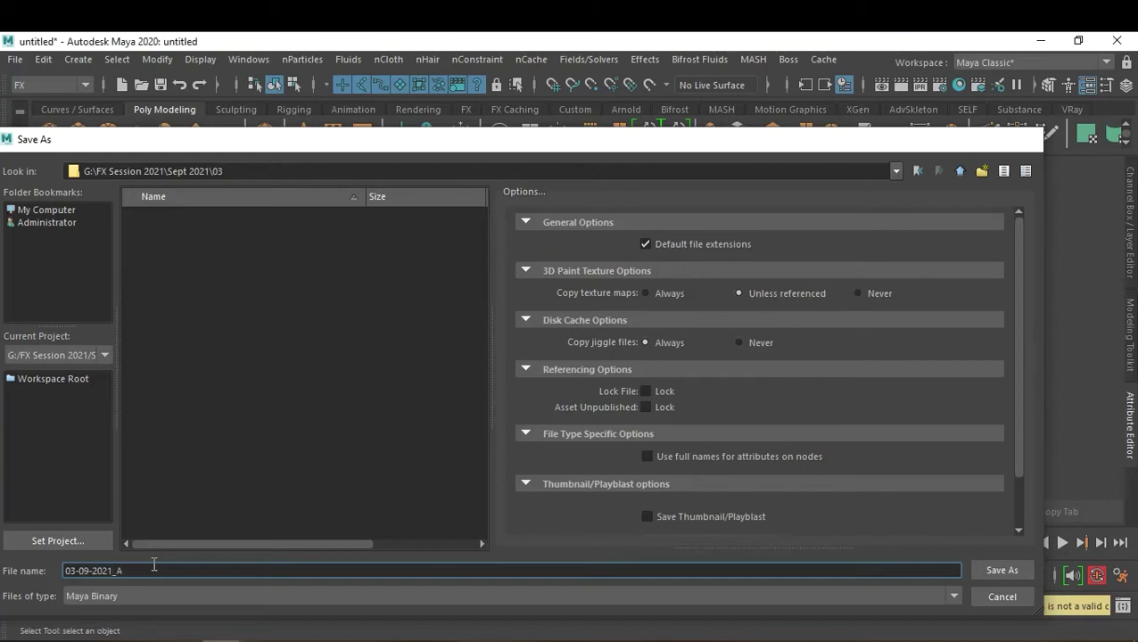
{"action": "key", "text": "Return"}
- Save the scene again as version 03-09-2021_B
{"action": "key", "text": "ctrl+shift+s"}
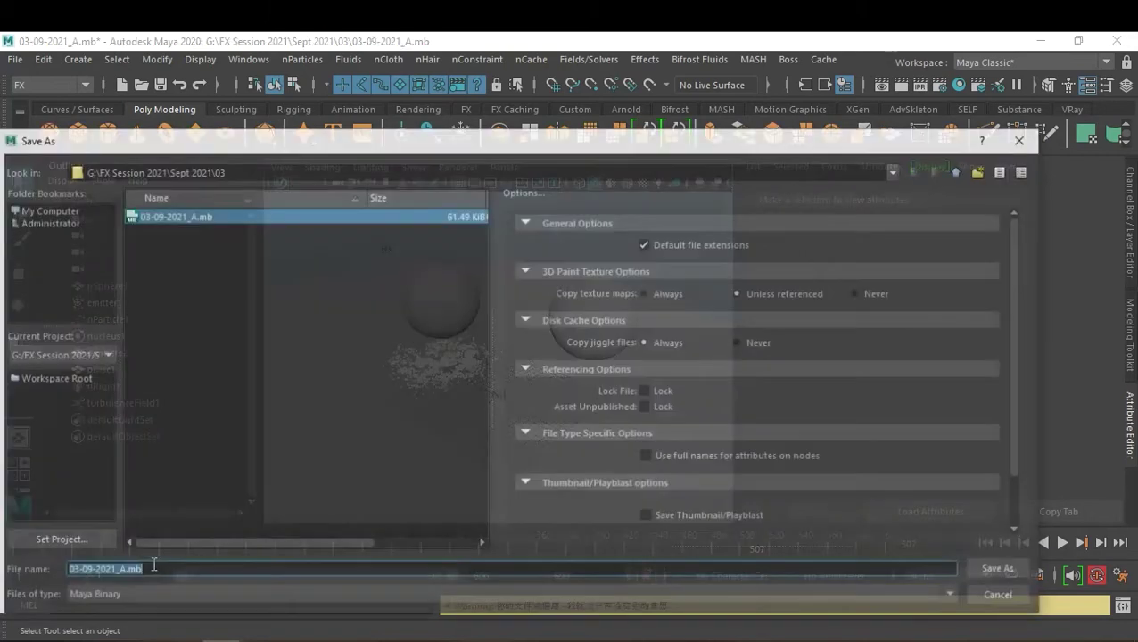
{"action": "left_click_drag", "start_coordinate": [117, 571], "coordinate": [162, 573]}
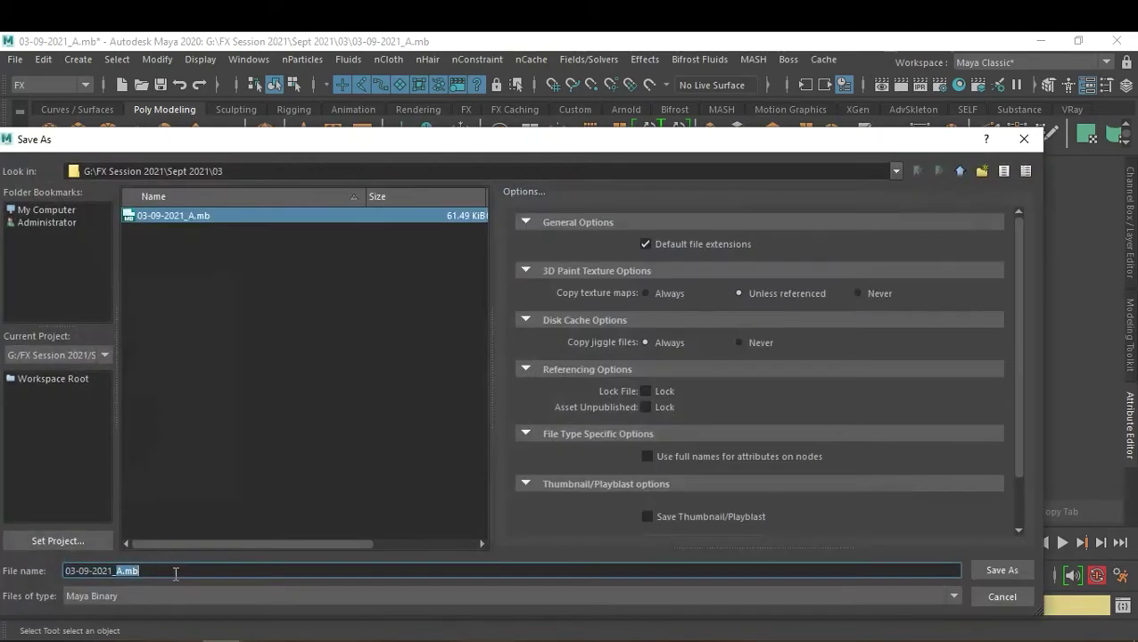
{"action": "type", "text": "B"}
{"action": "key", "text": "Return"}
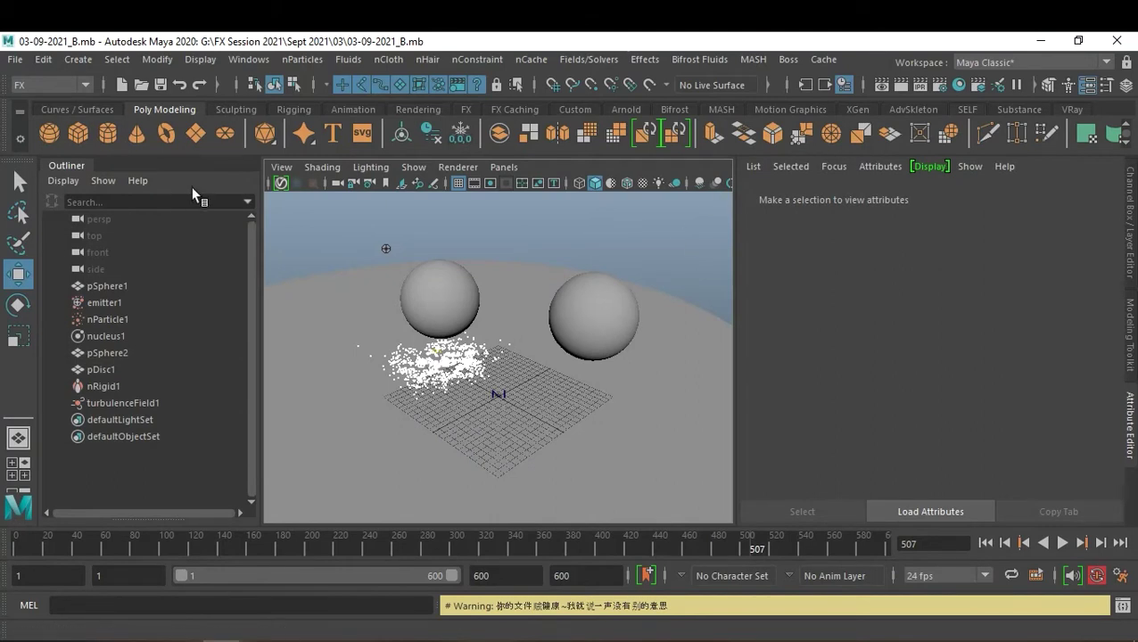
- Create a polygon cube and raise it high above the spheres
{"action": "left_click", "coordinate": [77, 133]}
{"action": "left_click_drag", "start_coordinate": [498, 323], "coordinate": [505, 147]}
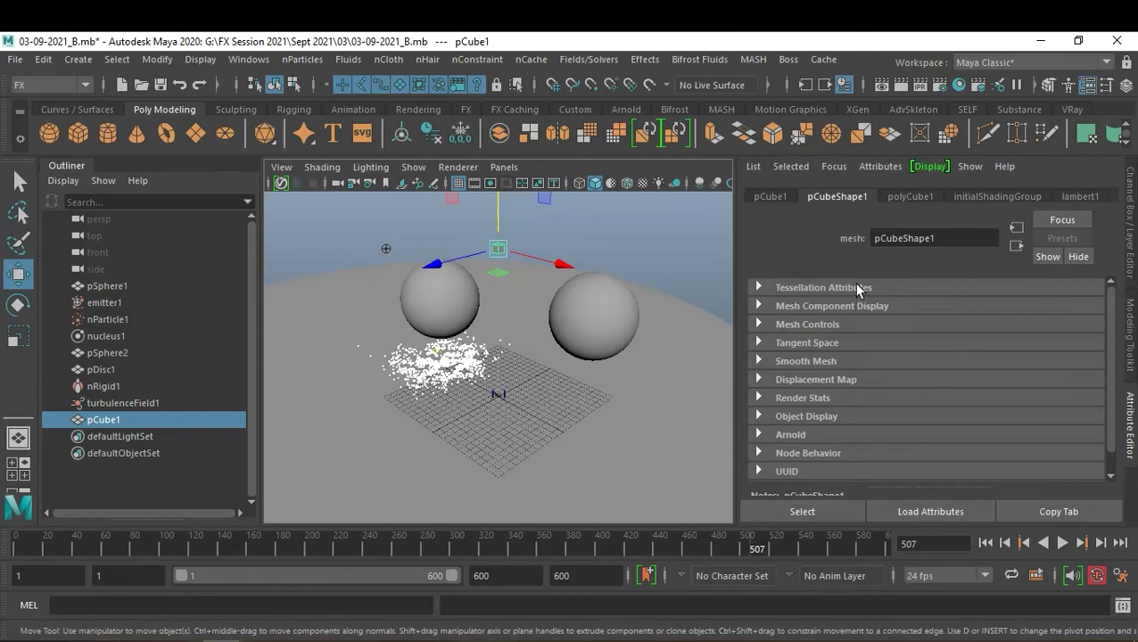
{"action": "key", "text": "ctrl+a"}
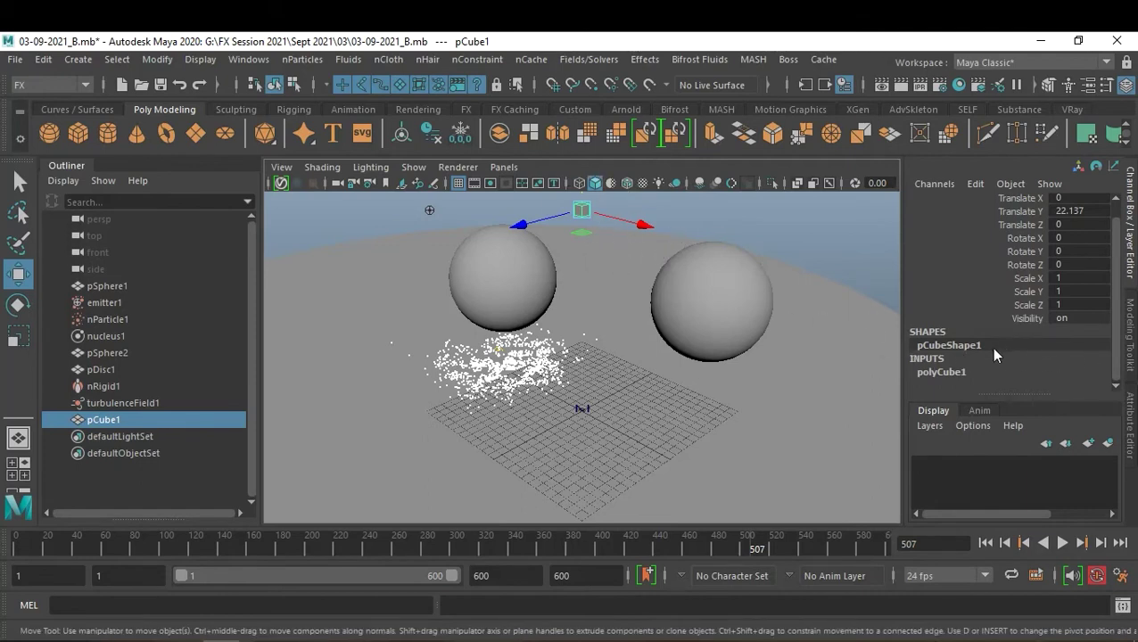
- Set polyCube1's Width, Height and Depth to 0.3, then reselect the small cube
{"action": "left_click", "coordinate": [959, 372]}
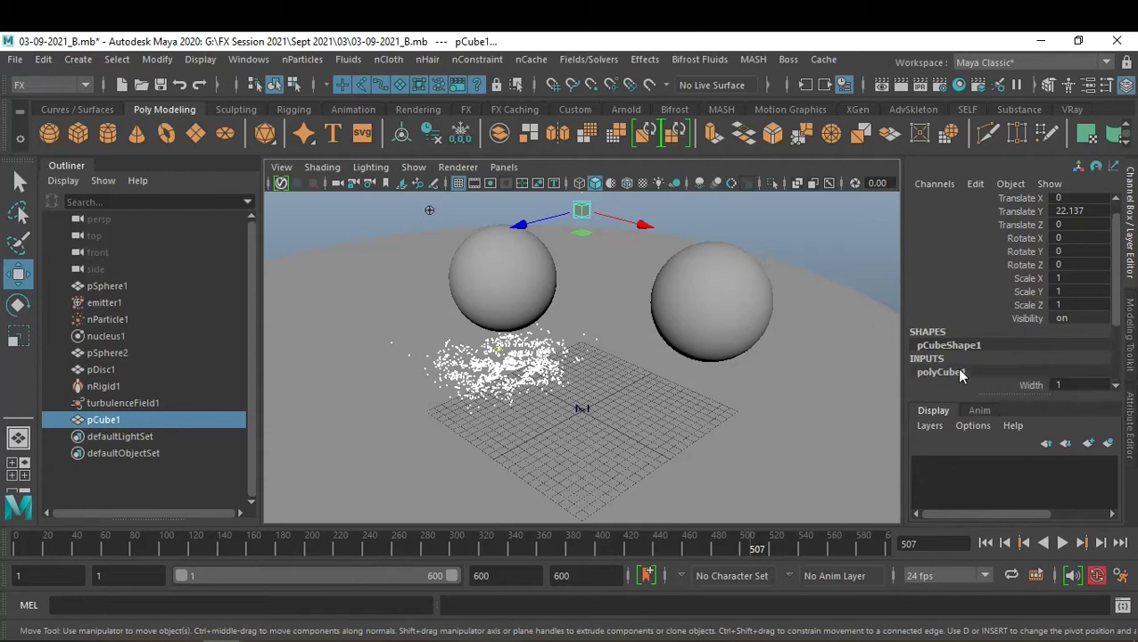
{"action": "scroll", "coordinate": [1080, 309], "scroll_direction": "down", "scroll_amount": 1}
{"action": "scroll", "coordinate": [1076, 358], "scroll_direction": "down", "scroll_amount": 1}
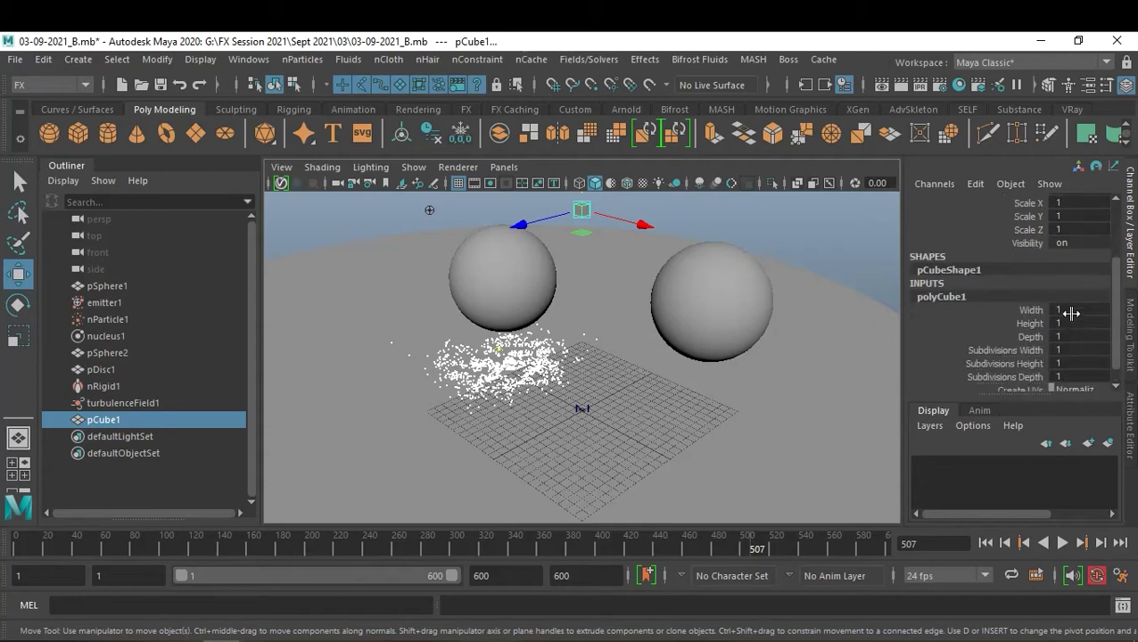
{"action": "left_click_drag", "start_coordinate": [1068, 310], "coordinate": [1105, 336]}
{"action": "type", "text": "0.3"}
{"action": "key", "text": "Return"}
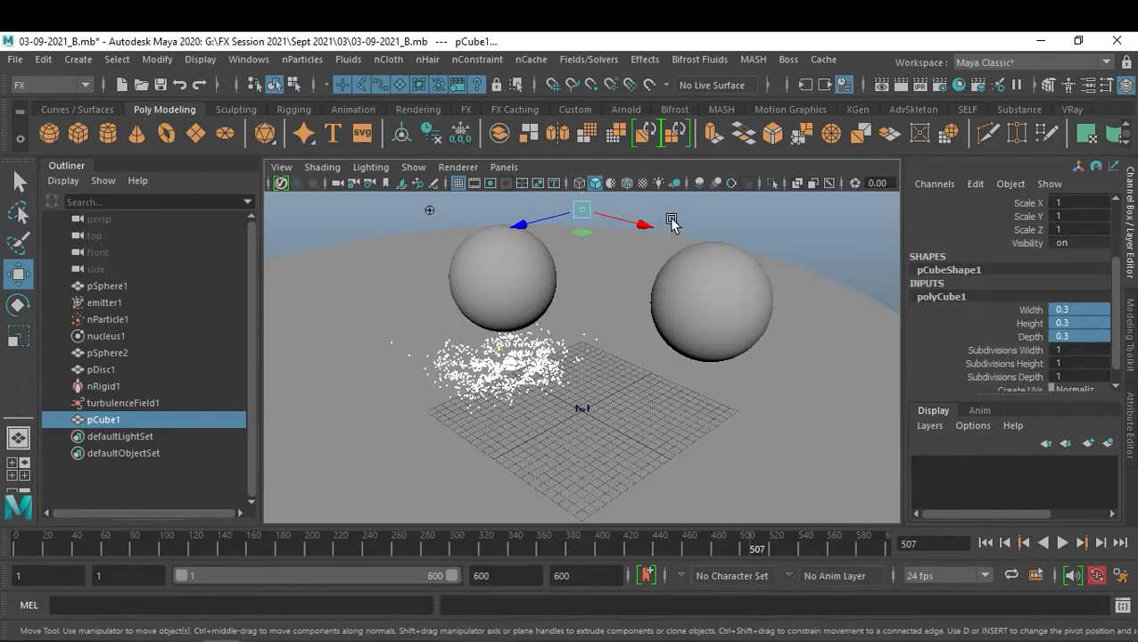
{"action": "left_click", "coordinate": [546, 229]}
{"action": "left_click", "coordinate": [580, 211]}
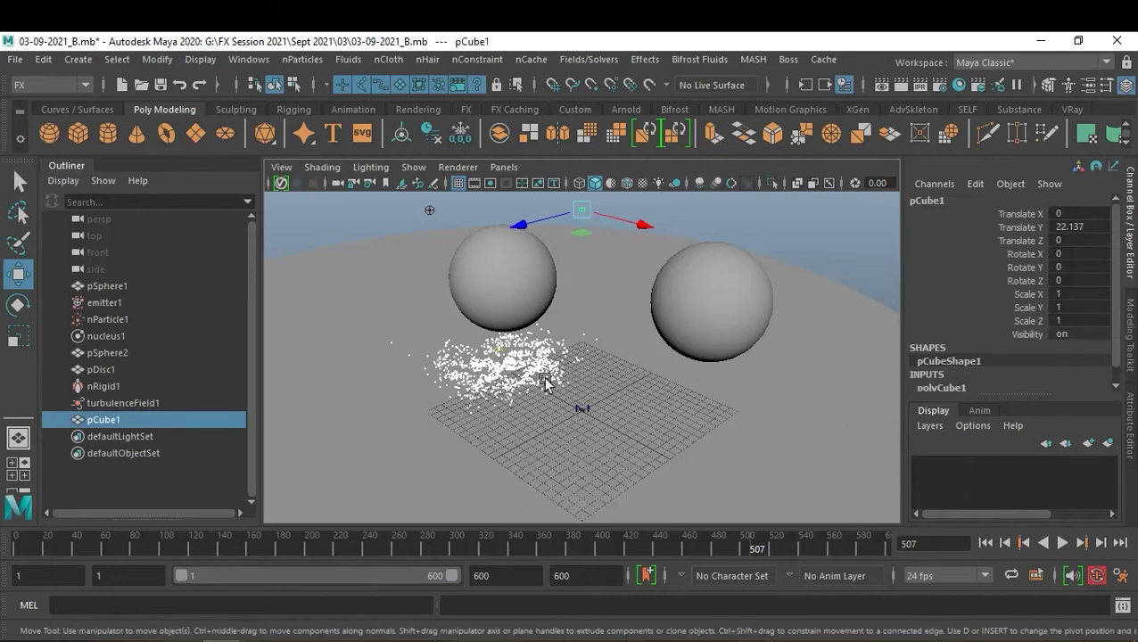
{"action": "left_click", "coordinate": [682, 218]}
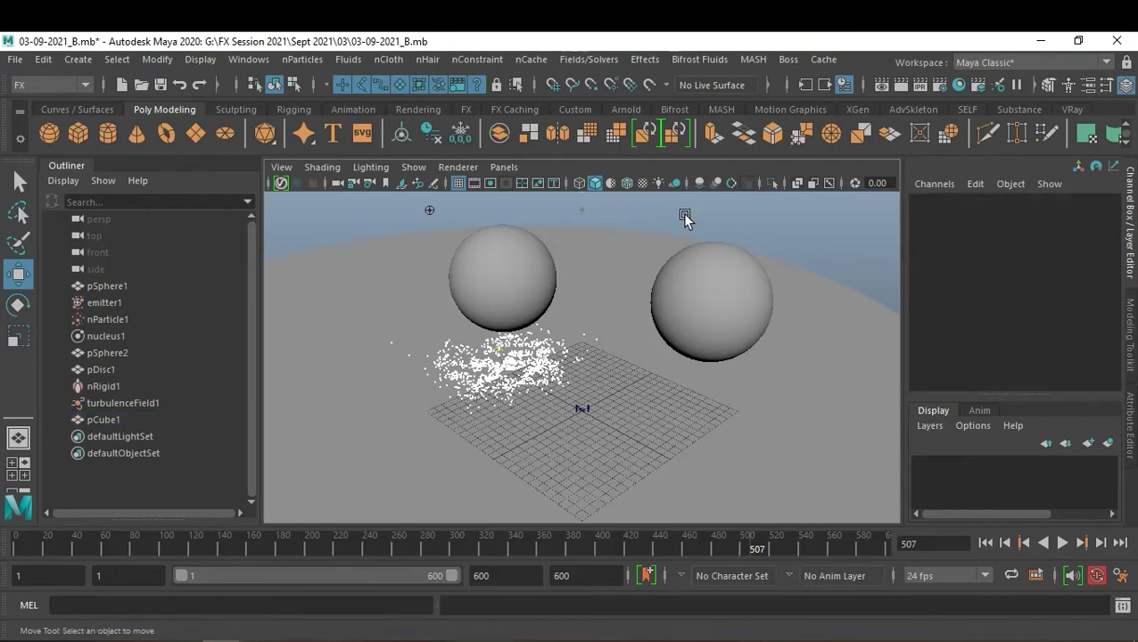
{"action": "left_click", "coordinate": [581, 214]}
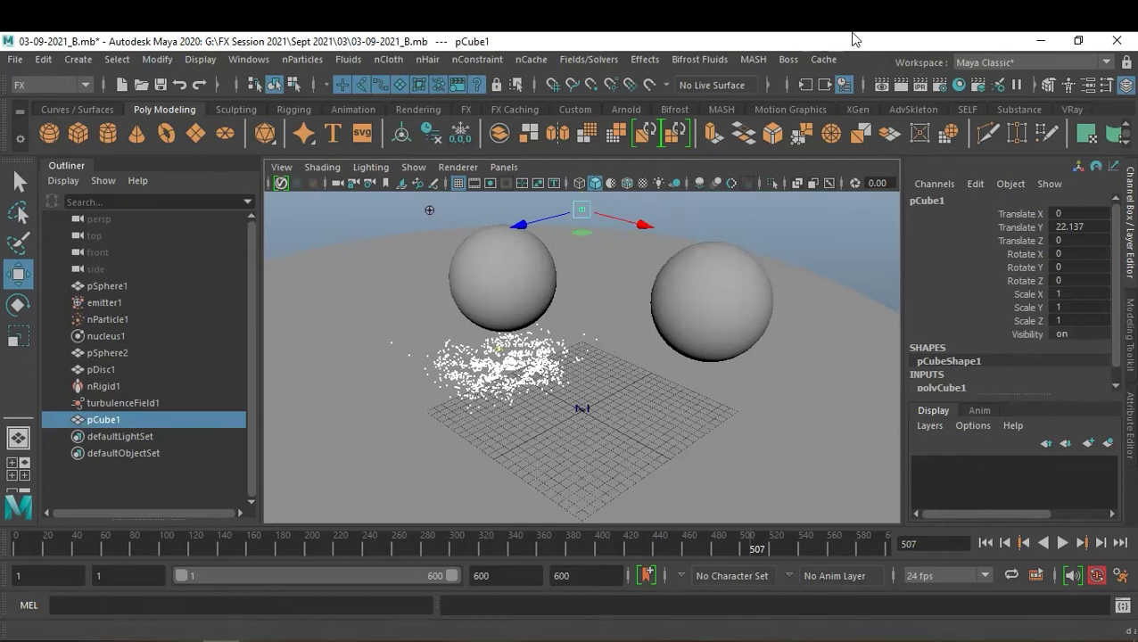
- Create a MASH network from pCube1 and switch the viewport to wireframe
{"action": "left_click", "coordinate": [748, 61]}
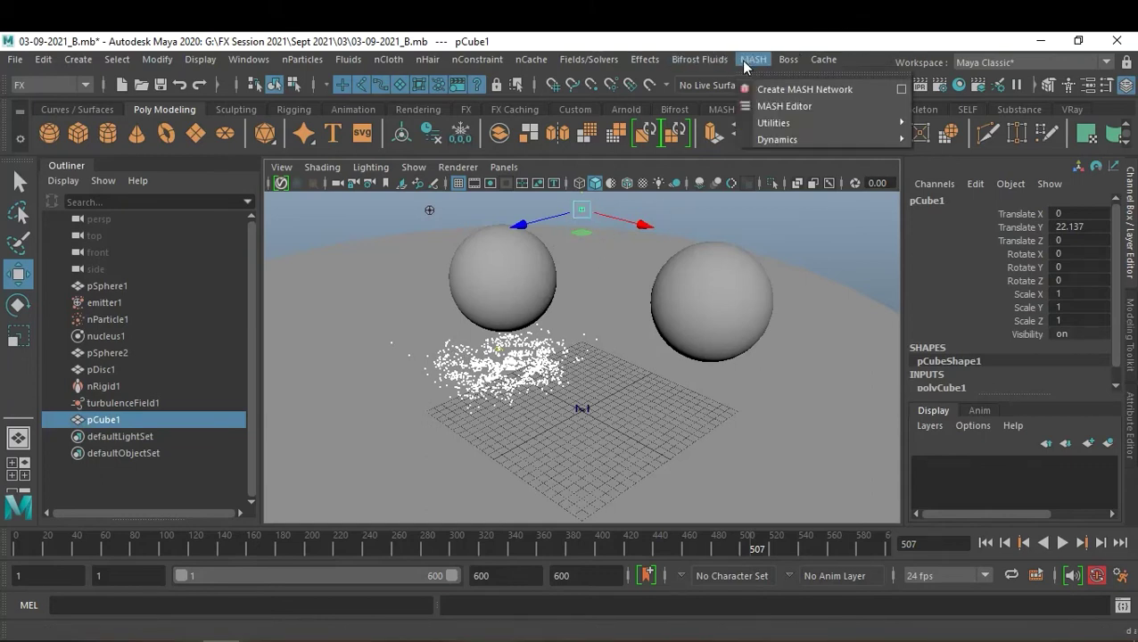
{"action": "left_click", "coordinate": [796, 92]}
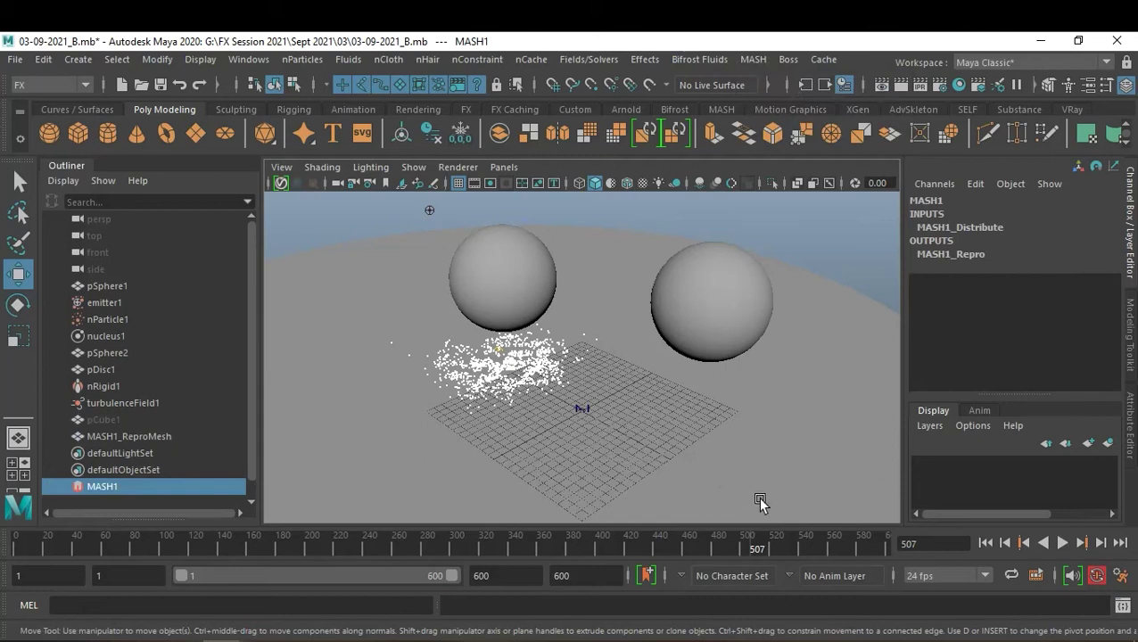
{"action": "key", "text": "4"}
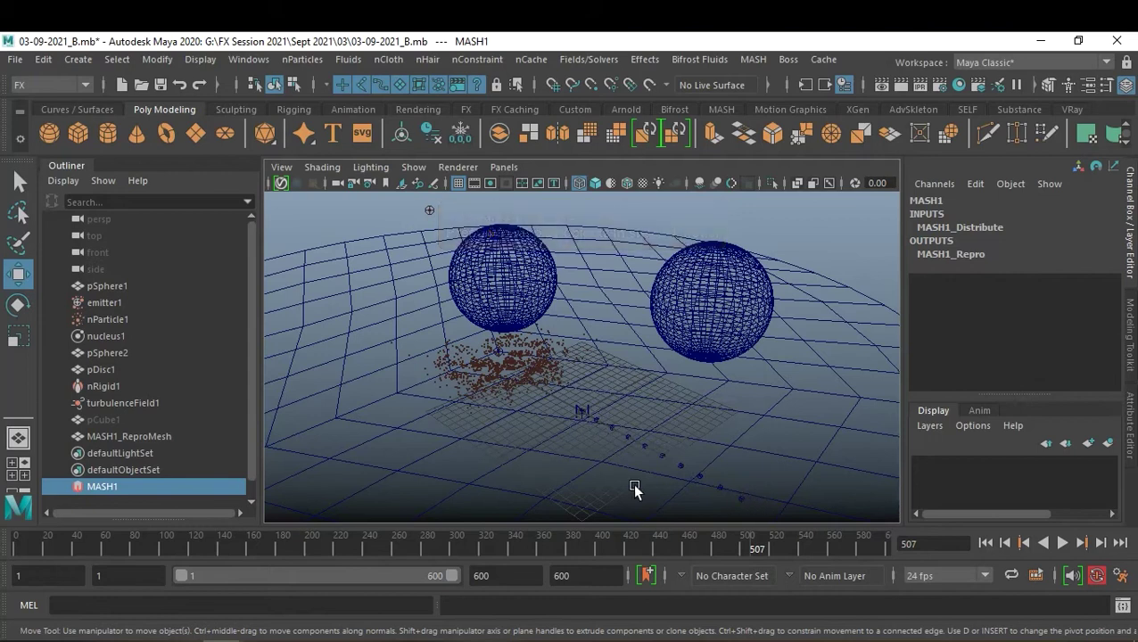
- Set MASH1_Distribute Distance X to 0 so the points collapse together
{"action": "left_click", "coordinate": [167, 438]}
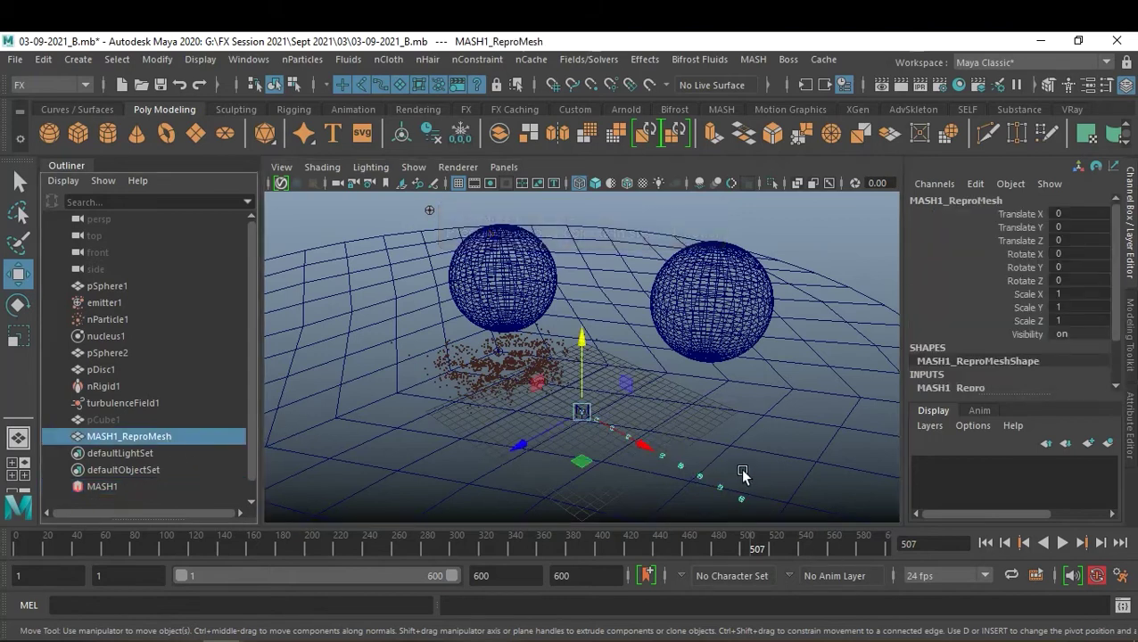
{"action": "left_click", "coordinate": [137, 488]}
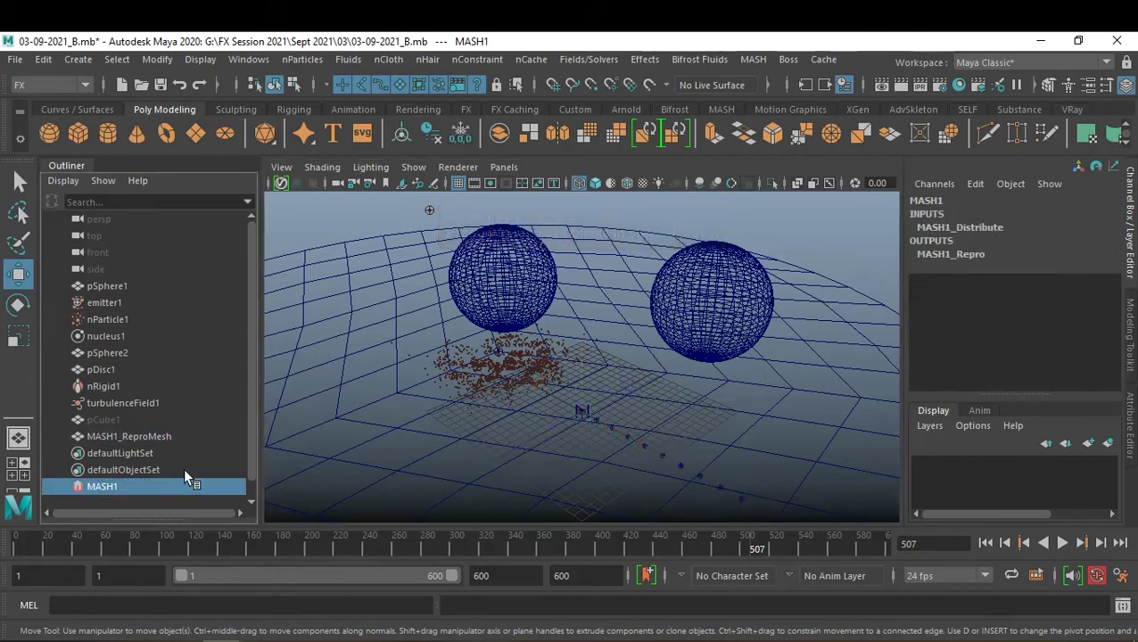
{"action": "key", "text": "ctrl+a"}
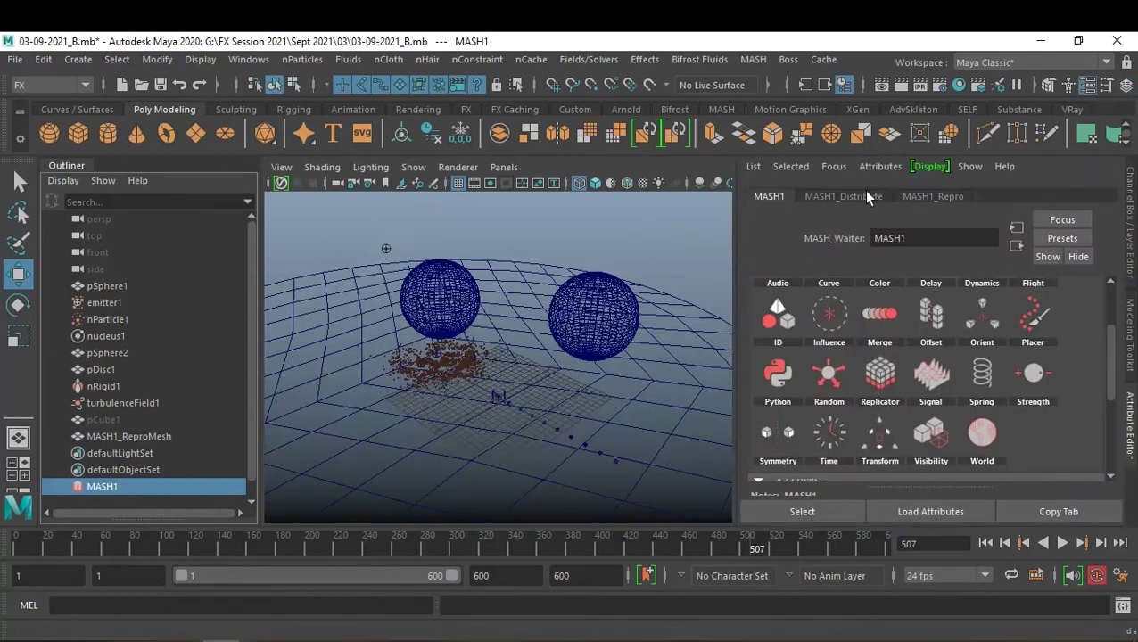
{"action": "left_click", "coordinate": [848, 196]}
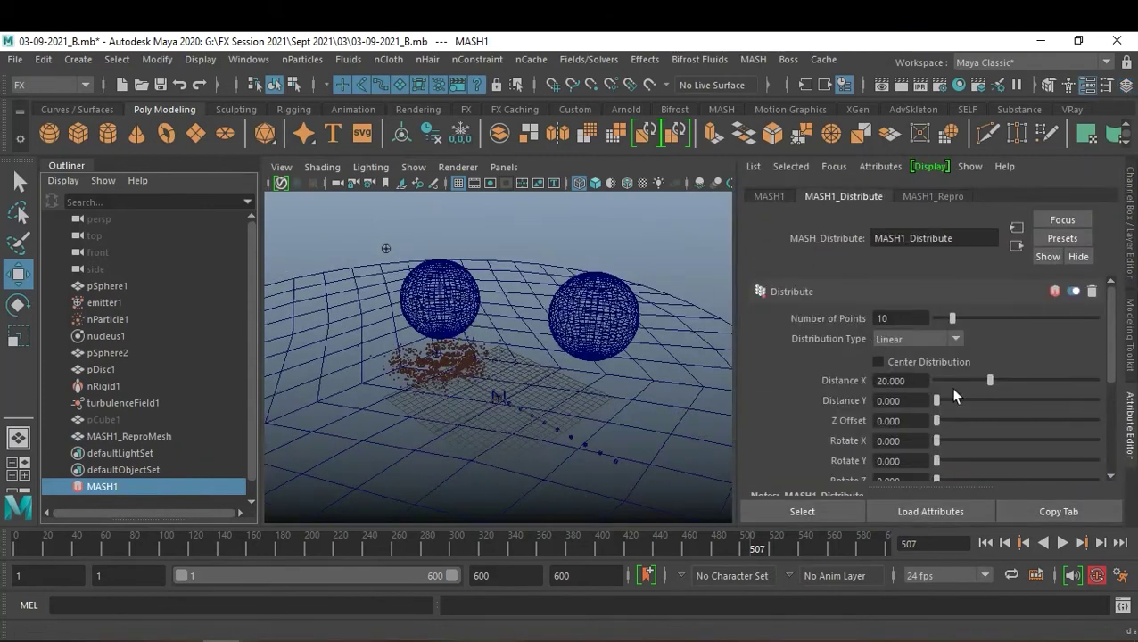
{"action": "left_click_drag", "start_coordinate": [956, 382], "coordinate": [917, 382]}
- Distribute MASH1's points on nParticle1 with Use nParticles (Distribution Type inPositionPP)
{"action": "left_click", "coordinate": [129, 321]}
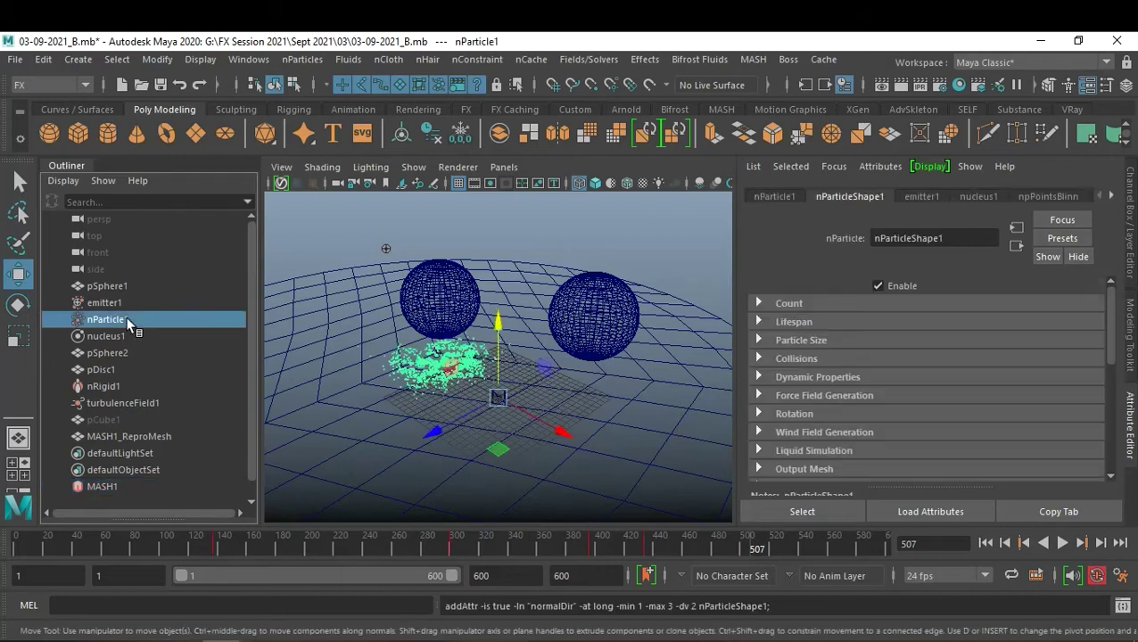
{"action": "left_click", "coordinate": [105, 489], "text": "ctrl"}
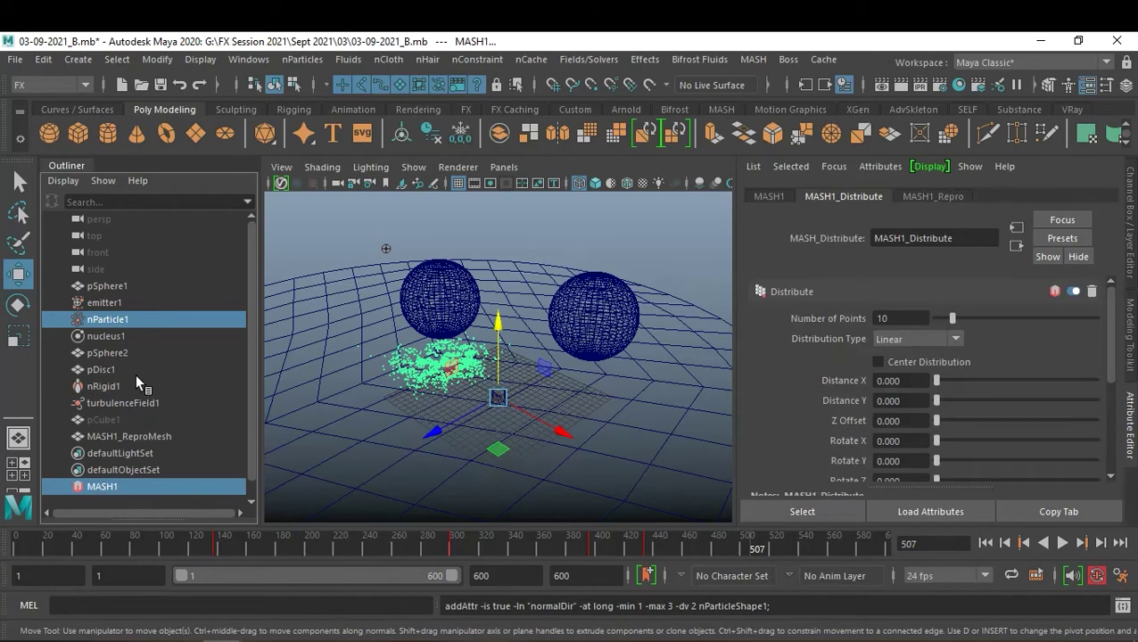
{"action": "left_click", "coordinate": [754, 60]}
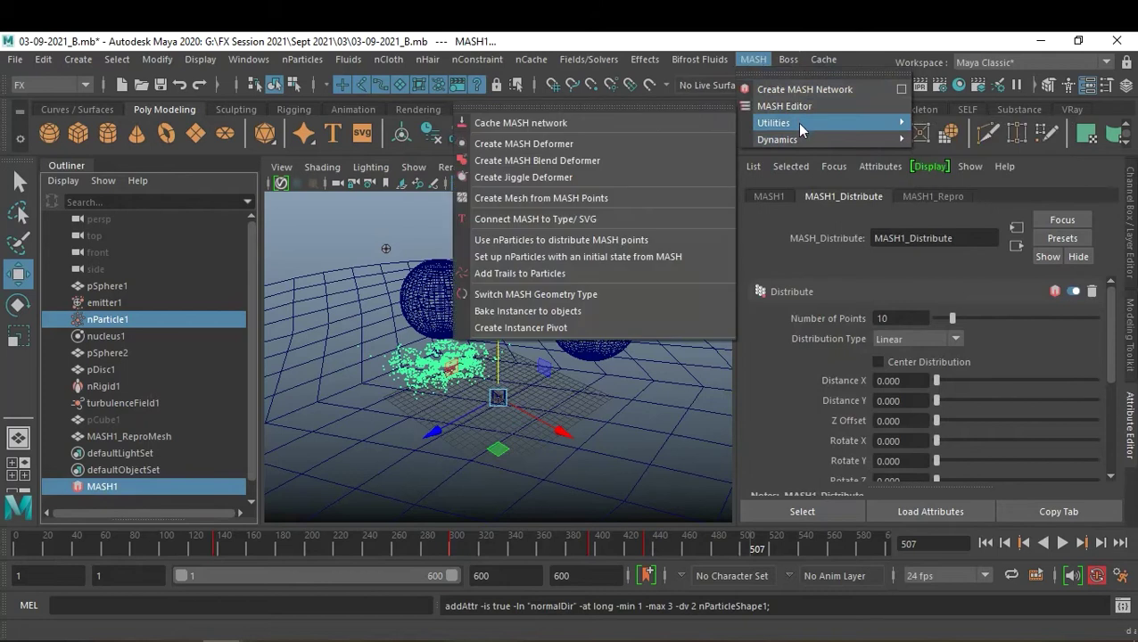
{"action": "mouse_move", "coordinate": [773, 123]}
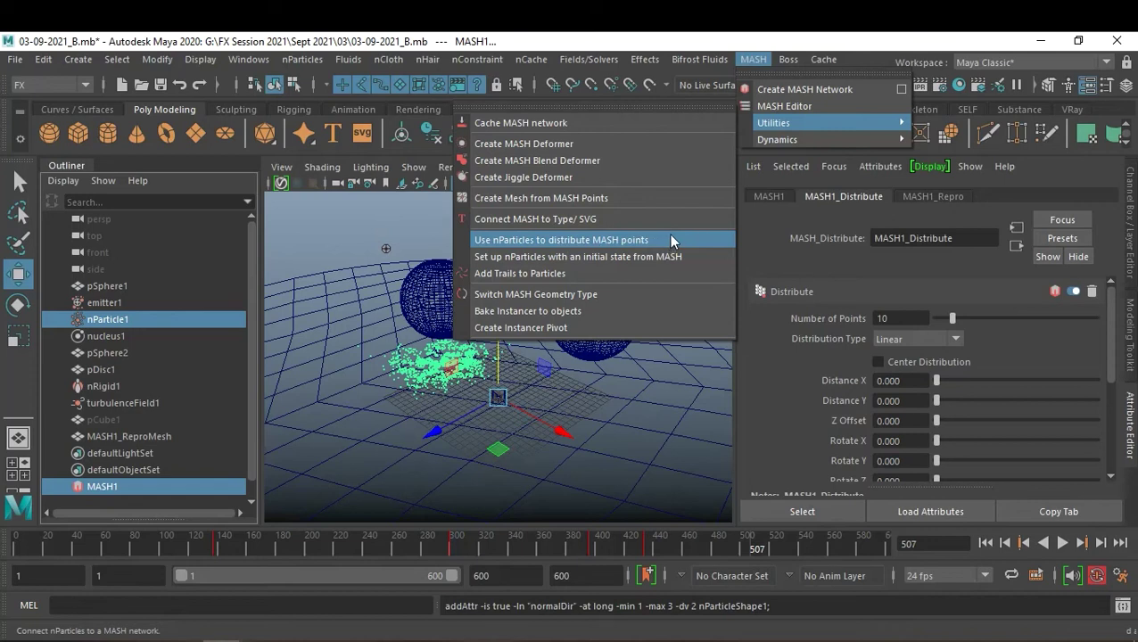
{"action": "left_click", "coordinate": [670, 241]}
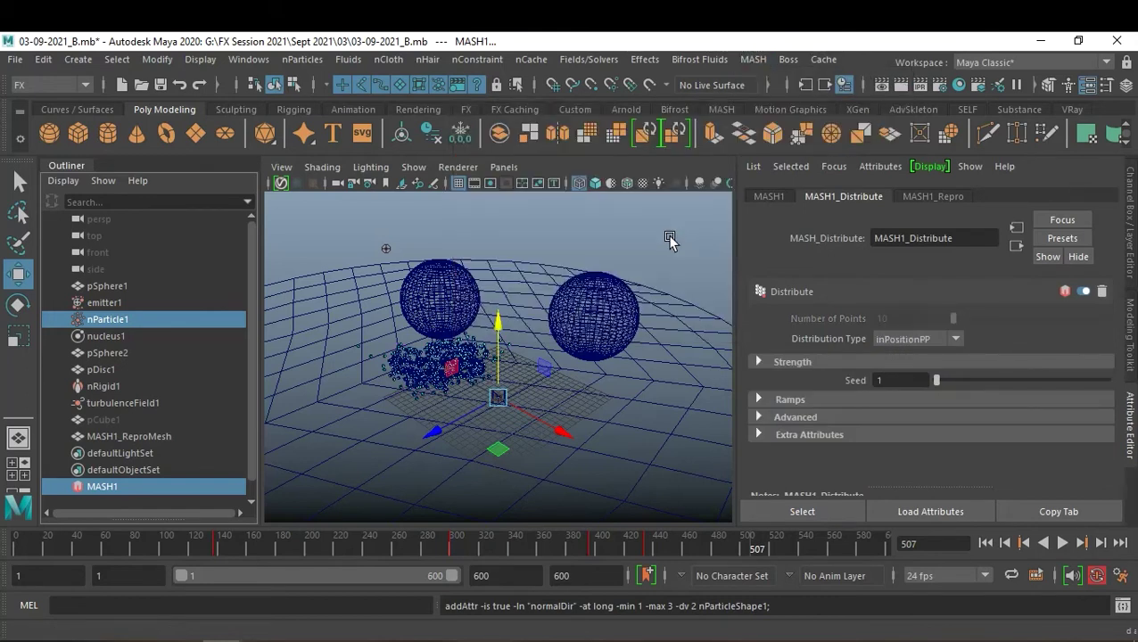
- Zoom in, switch to shaded display, and open the viewport renderer choices
{"action": "scroll", "coordinate": [501, 379], "scroll_direction": "up", "scroll_amount": 2}
{"action": "scroll", "coordinate": [504, 392], "scroll_direction": "up", "scroll_amount": 2}
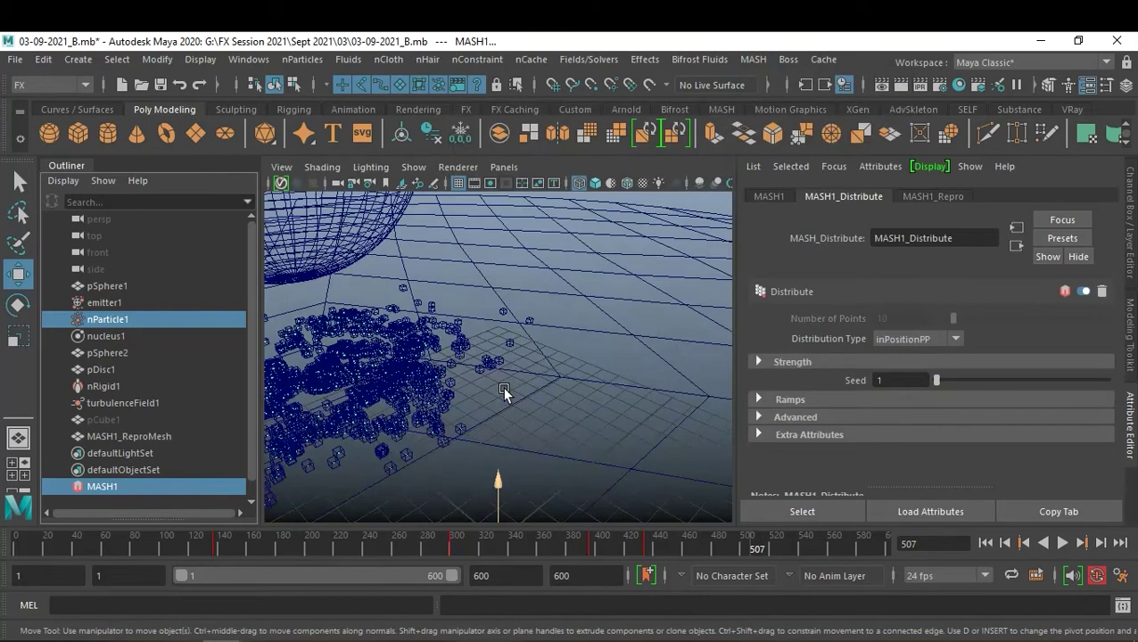
{"action": "key", "text": "5"}
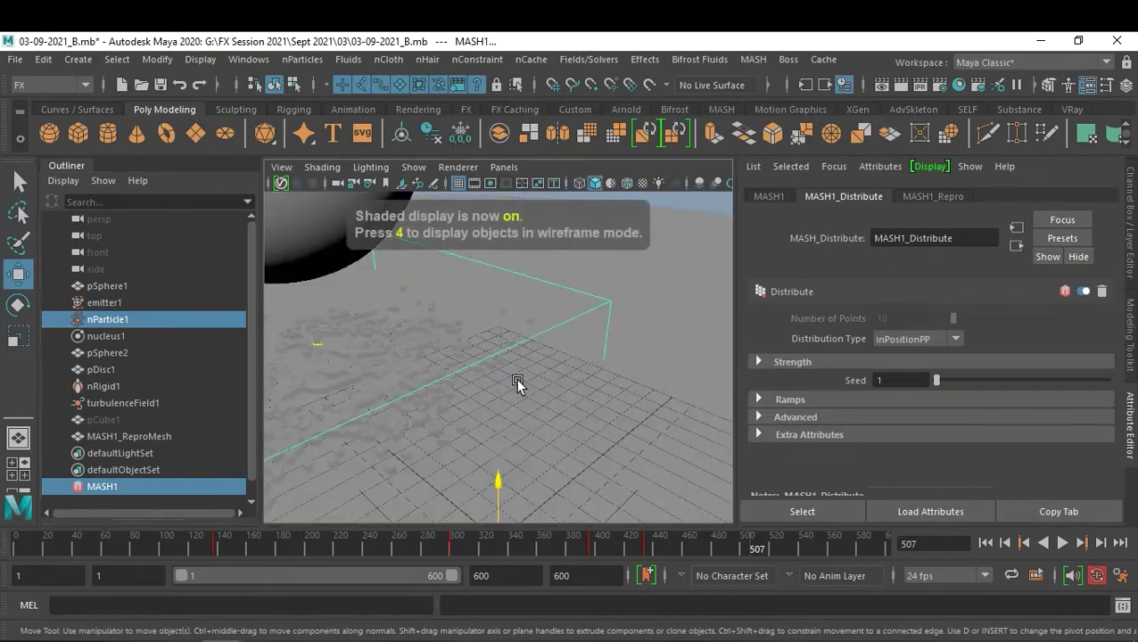
{"action": "scroll", "coordinate": [519, 384], "scroll_direction": "down", "scroll_amount": 1}
{"action": "scroll", "coordinate": [519, 384], "scroll_direction": "down", "scroll_amount": 1}
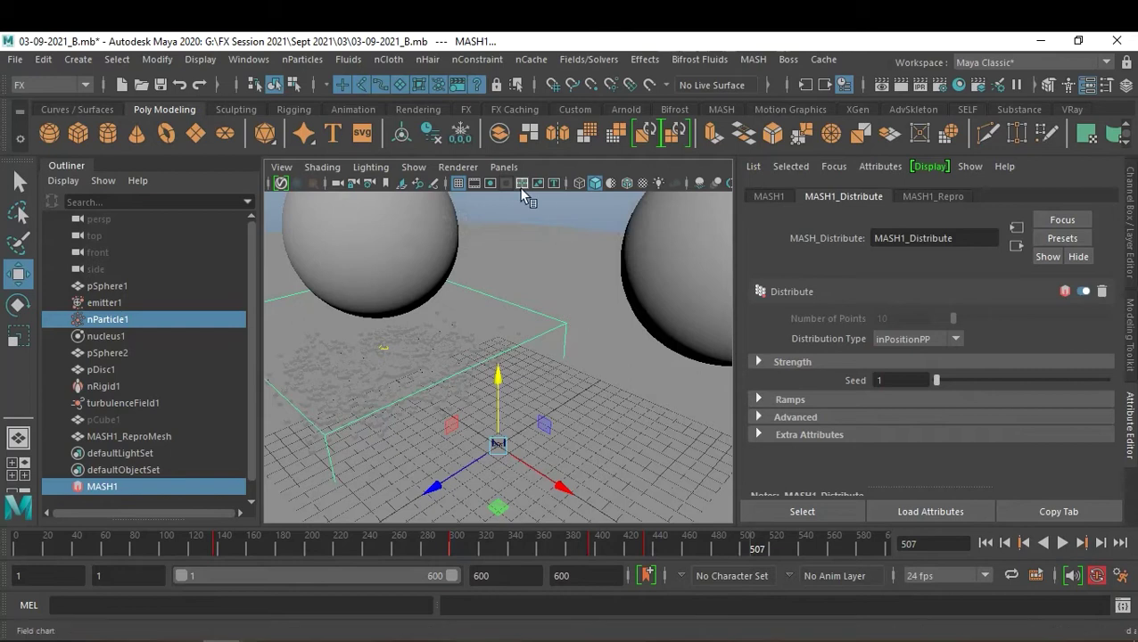
{"action": "left_click", "coordinate": [468, 169]}
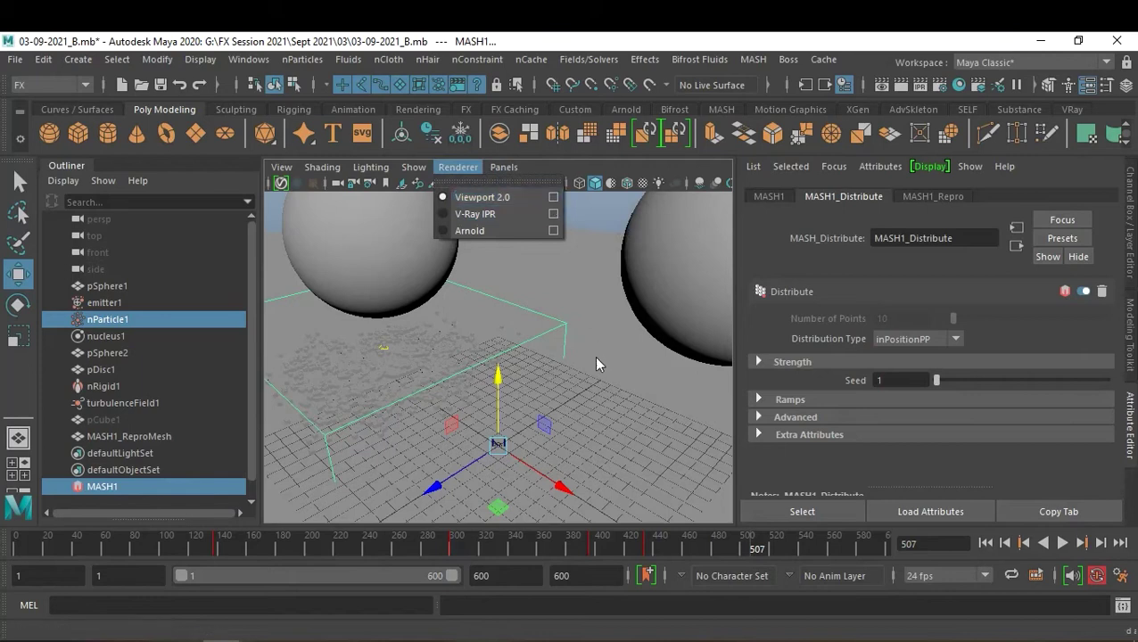
- Save the scene as new version 03-09-2021_C.mb
{"action": "left_click", "coordinate": [596, 308]}
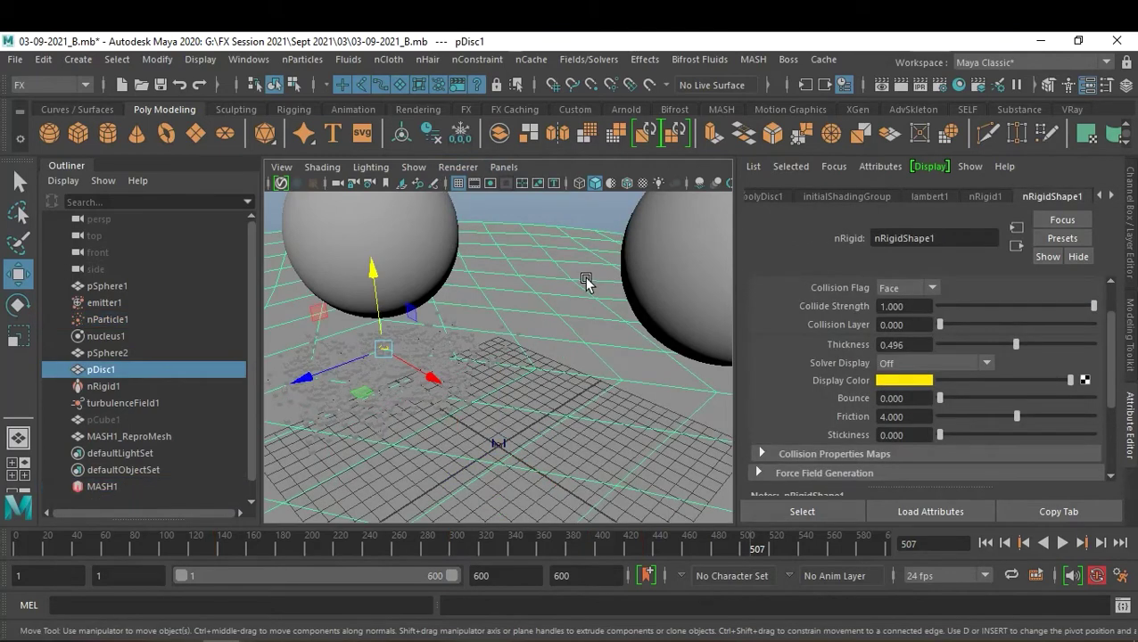
{"action": "key", "text": "ctrl+shift+s"}
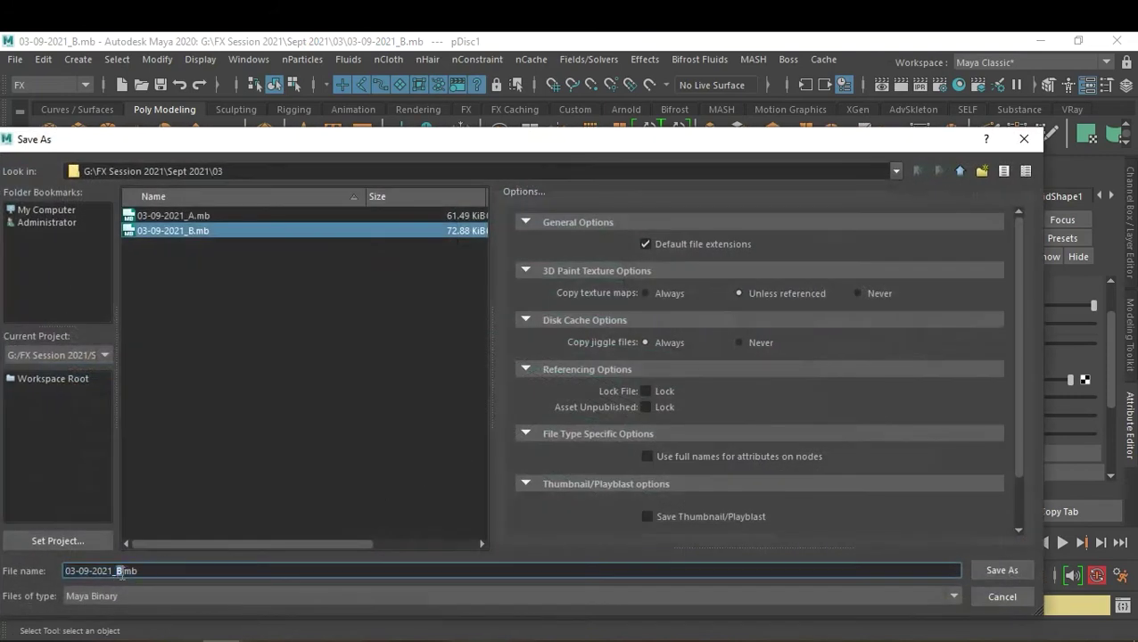
{"action": "left_click_drag", "start_coordinate": [116, 572], "coordinate": [163, 575]}
{"action": "type", "text": "C"}
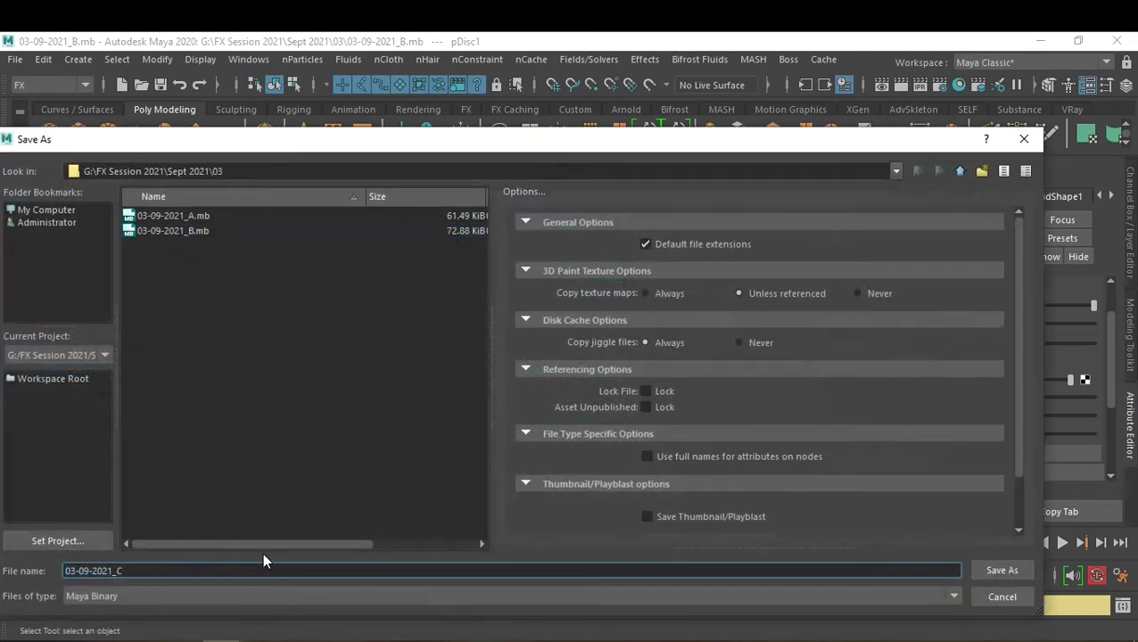
{"action": "key", "text": "Return"}
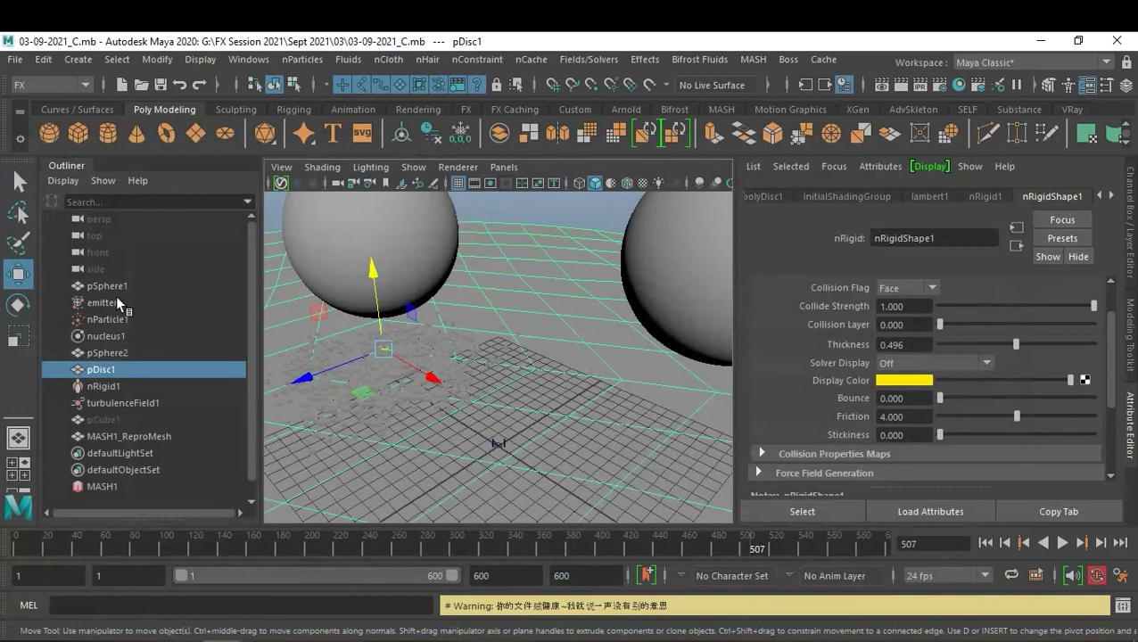
- Hide pSphere1 and pSphere2, then tilt the view to see the horizon
{"action": "left_click", "coordinate": [119, 286]}
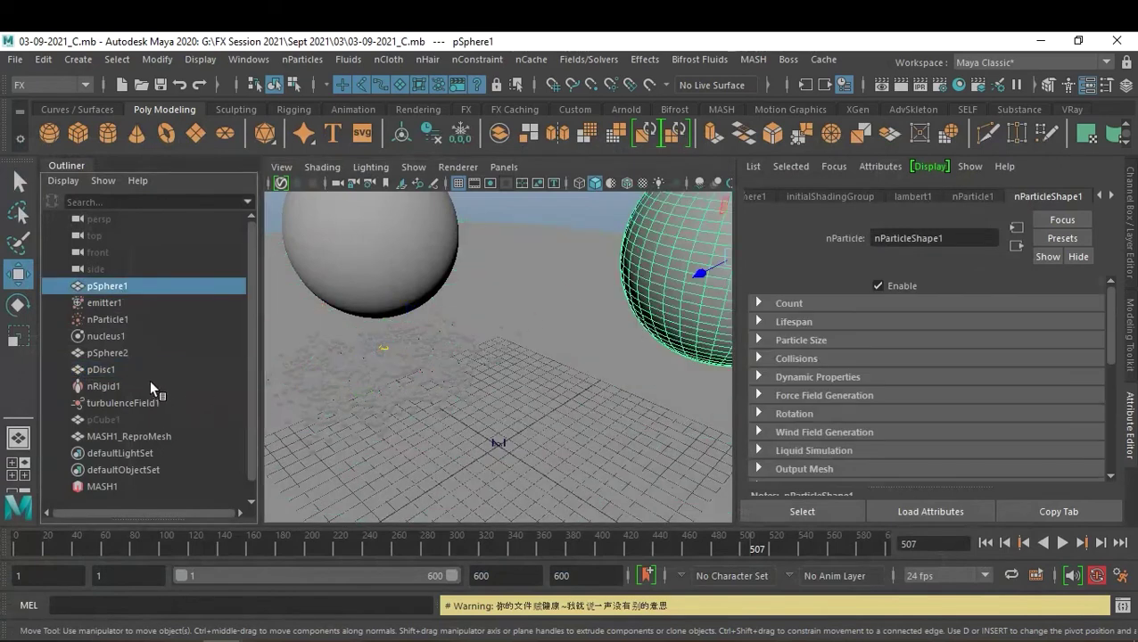
{"action": "left_click", "coordinate": [126, 352], "text": "ctrl"}
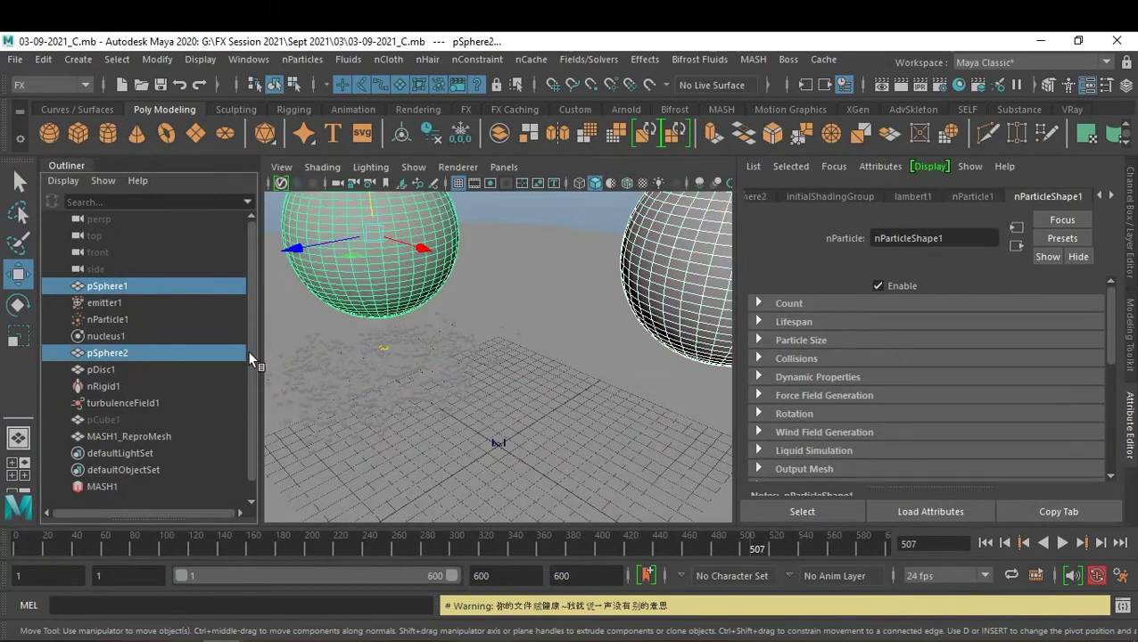
{"action": "key", "text": "ctrl+h"}
{"action": "left_click_drag", "start_coordinate": [602, 399], "coordinate": [631, 363], "text": "alt"}
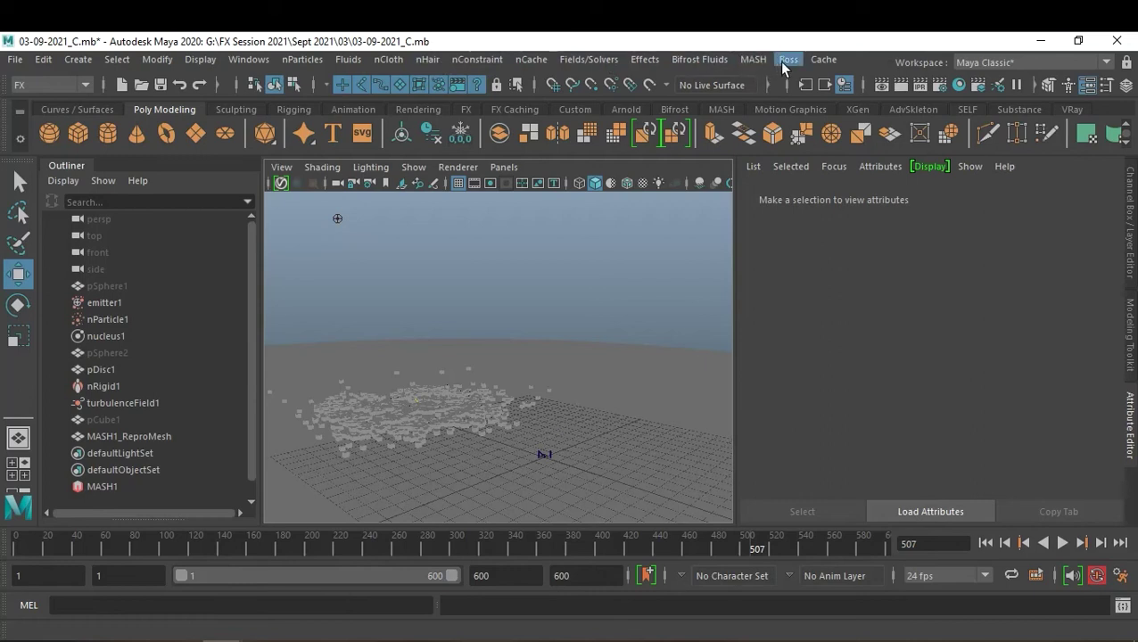
- Hide the ground grid, rewind to frame 1, and reframe the scene
{"action": "left_click", "coordinate": [456, 182]}
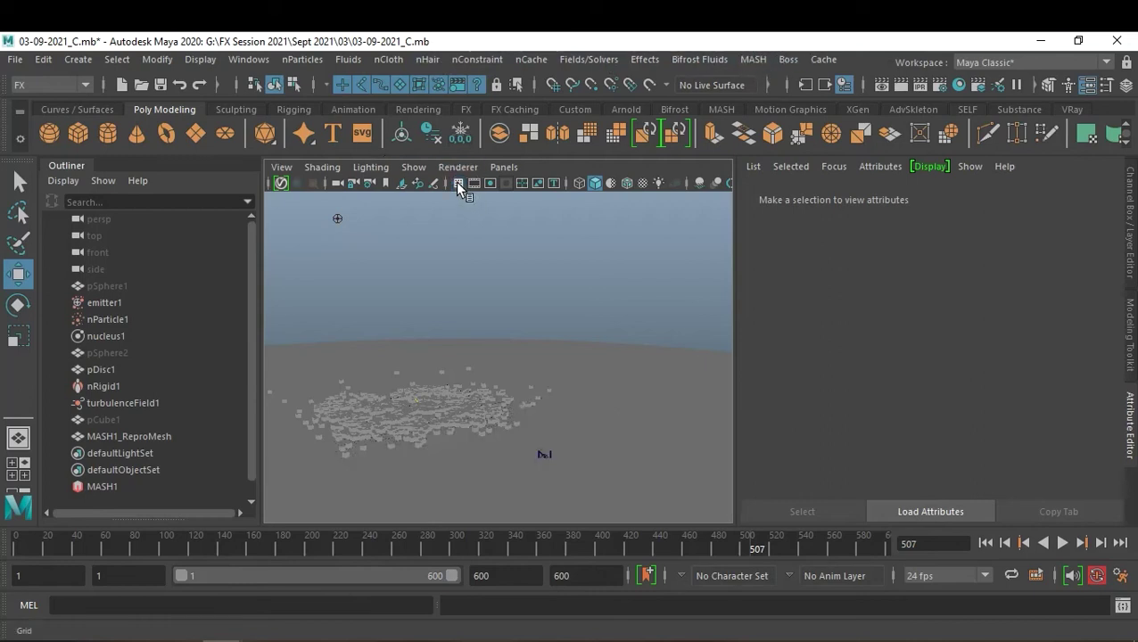
{"action": "left_click", "coordinate": [985, 543]}
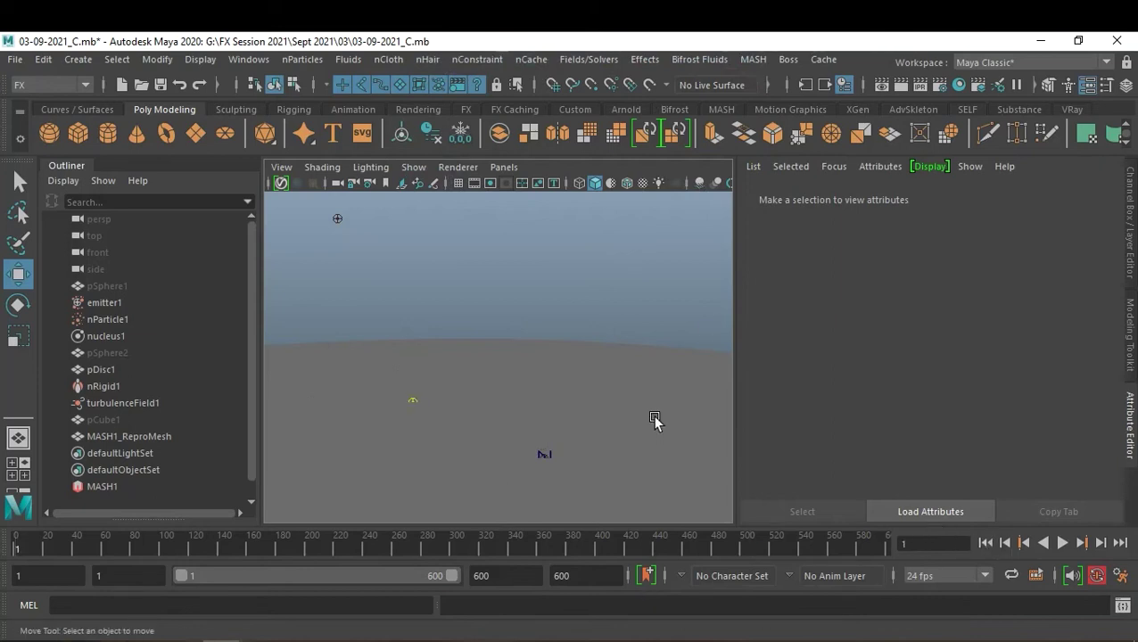
{"action": "right_click_drag", "start_coordinate": [608, 403], "coordinate": [489, 393], "text": "alt"}
{"action": "middle_click_drag", "start_coordinate": [554, 401], "coordinate": [558, 377], "text": "alt"}
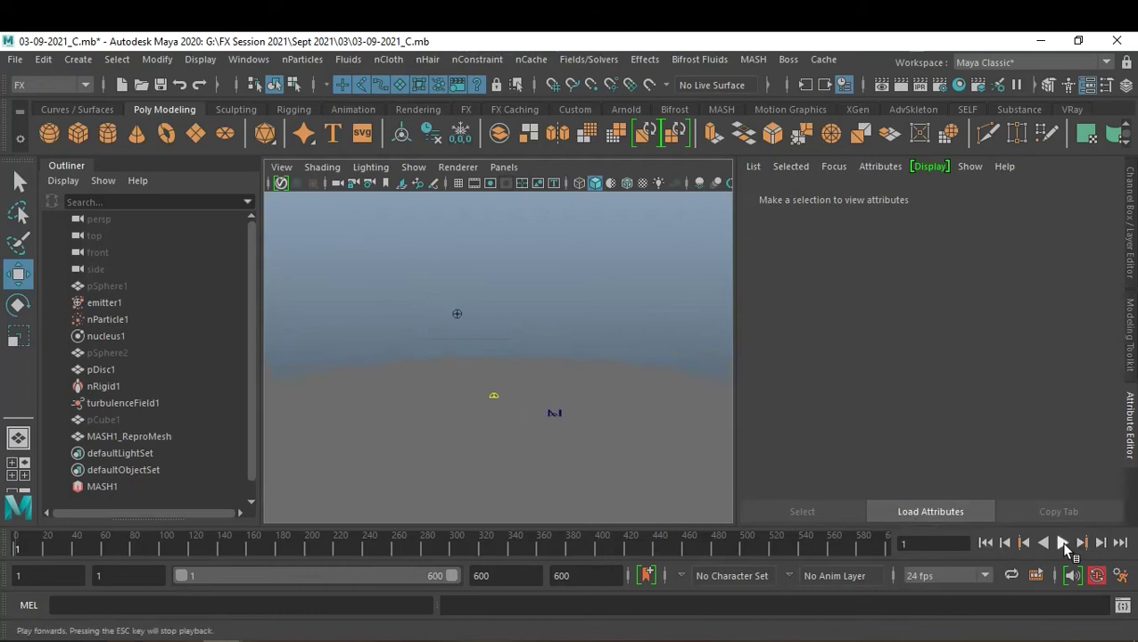
- Play to frame 107, orbit around the MASH cube sphere, then resume playback
{"action": "left_click", "coordinate": [1063, 544]}
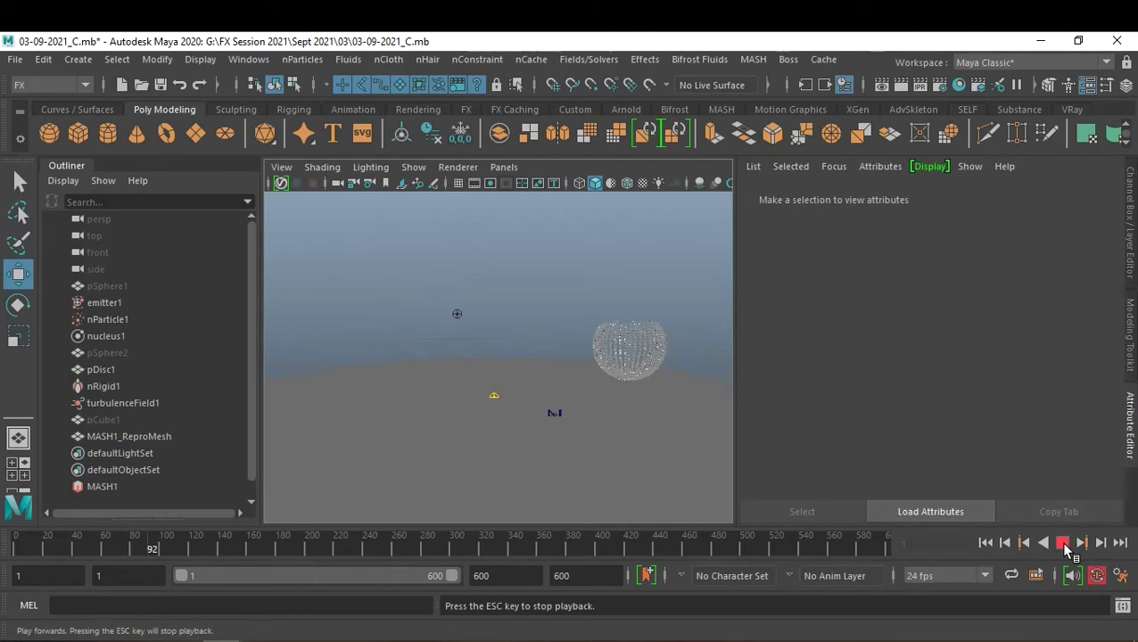
{"action": "left_click", "coordinate": [1063, 543]}
{"action": "right_click_drag", "start_coordinate": [617, 367], "coordinate": [735, 407], "text": "alt"}
{"action": "middle_click_drag", "start_coordinate": [734, 407], "coordinate": [523, 359], "text": "alt"}
{"action": "mouse_move", "coordinate": [523, 358]}
{"action": "right_mouse_down", "text": "alt"}
{"action": "mouse_move", "coordinate": [643, 386]}
{"action": "mouse_move", "coordinate": [560, 428]}
{"action": "right_mouse_up", "text": "alt"}
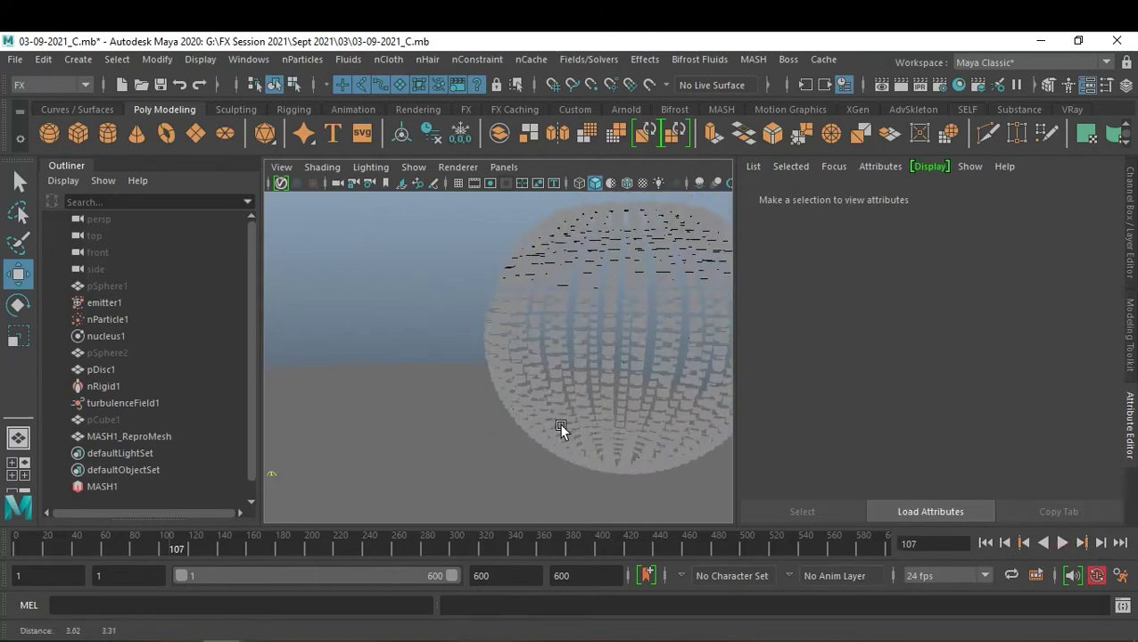
{"action": "mouse_move", "coordinate": [561, 428]}
{"action": "left_mouse_down", "text": "alt"}
{"action": "mouse_move", "coordinate": [628, 413]}
{"action": "mouse_move", "coordinate": [615, 340]}
{"action": "left_mouse_up", "text": "alt"}
{"action": "right_click_drag", "start_coordinate": [616, 339], "coordinate": [538, 348], "text": "alt"}
{"action": "mouse_move", "coordinate": [538, 348]}
{"action": "left_mouse_down", "text": "alt"}
{"action": "mouse_move", "coordinate": [569, 376]}
{"action": "mouse_move", "coordinate": [622, 364]}
{"action": "mouse_move", "coordinate": [582, 356]}
{"action": "left_mouse_up", "text": "alt"}
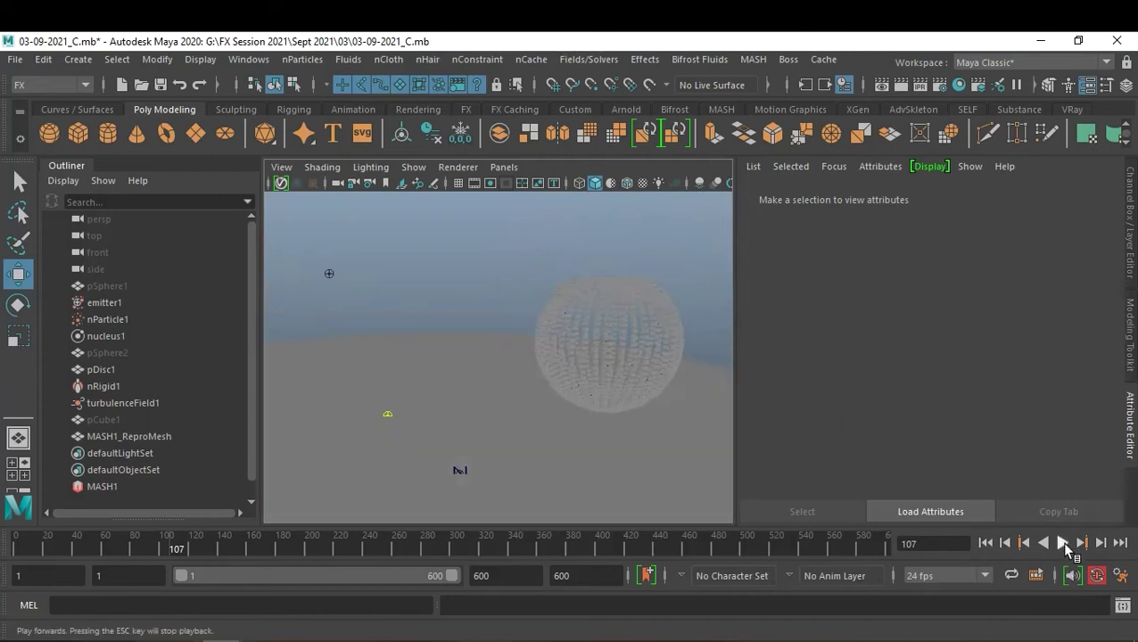
{"action": "left_click", "coordinate": [1062, 542]}
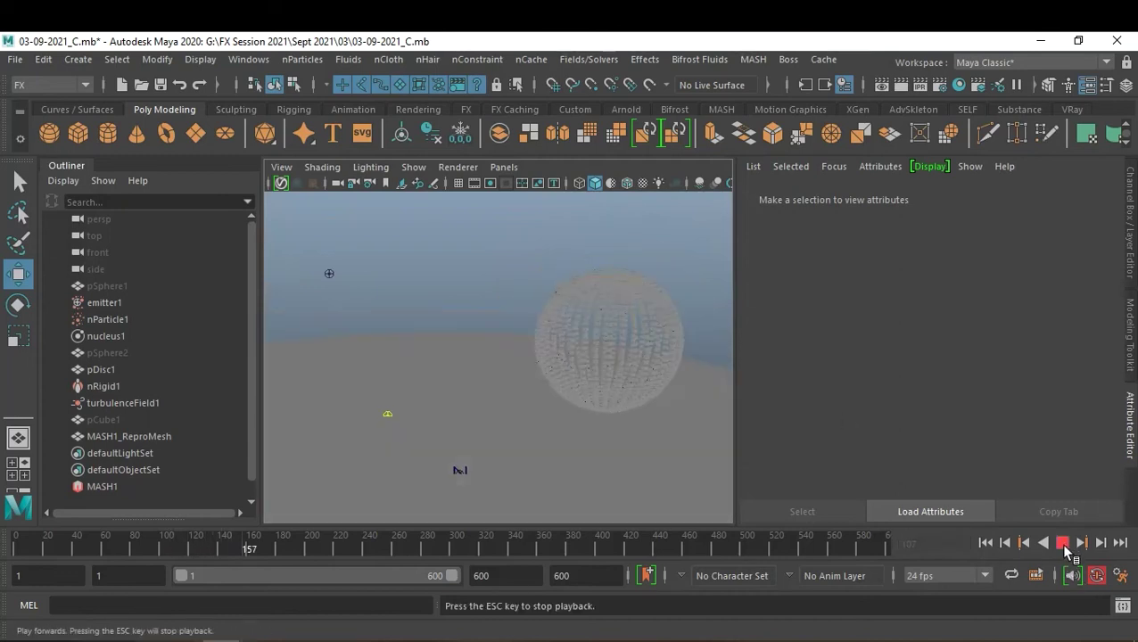
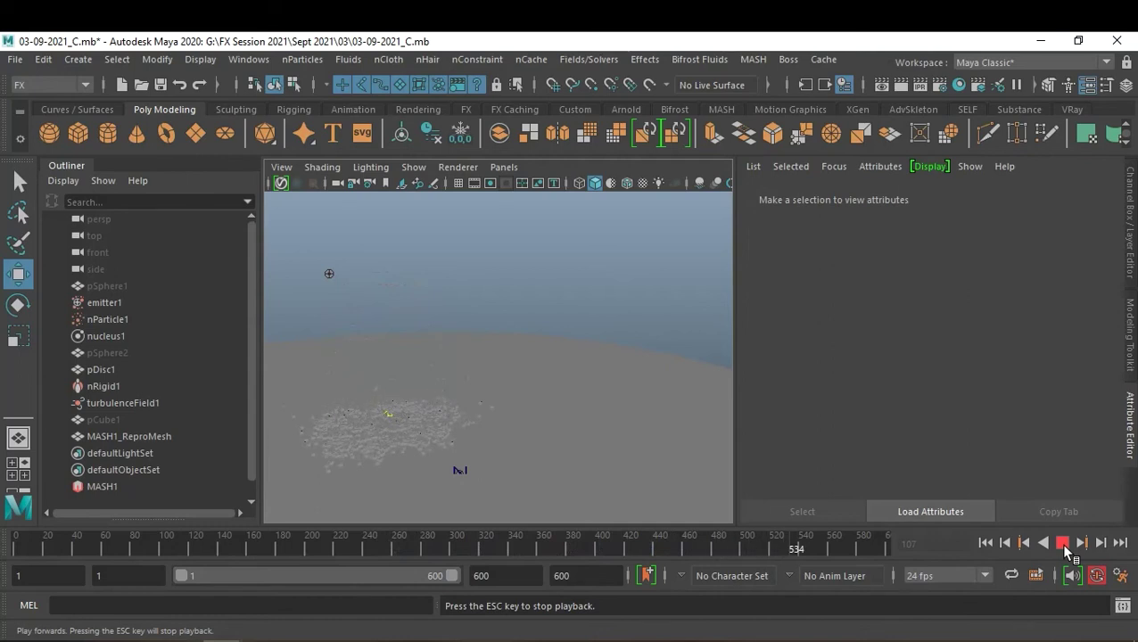
- Replay the simulation from frame 1, stop at frame 104 on the particle sphere, and select MASH1
{"action": "left_click", "coordinate": [1062, 544]}
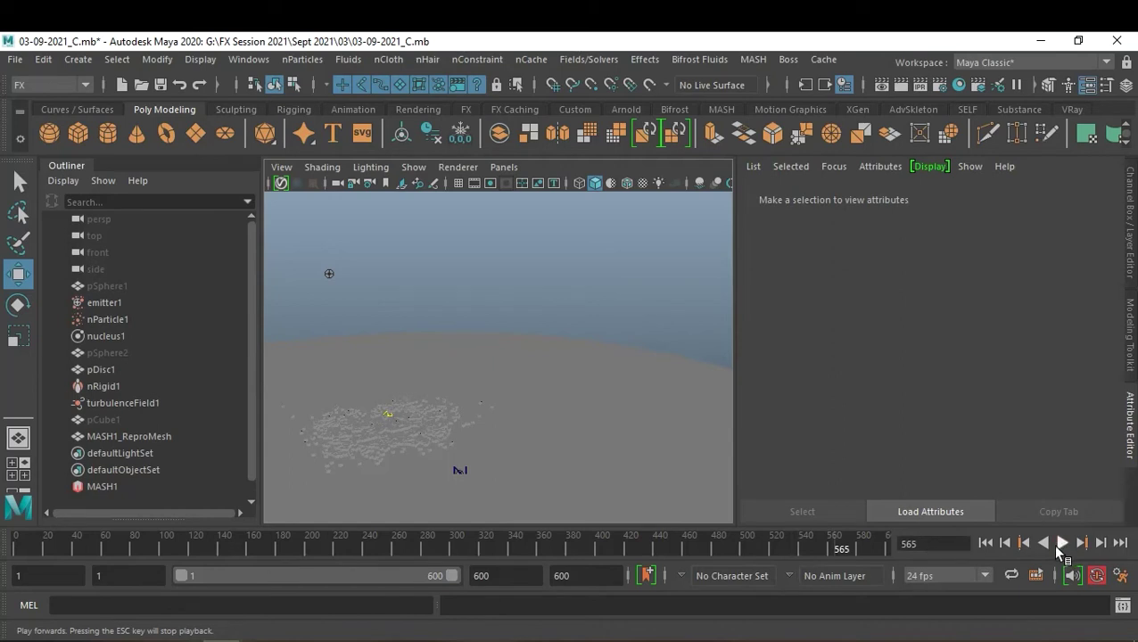
{"action": "left_click", "coordinate": [986, 543]}
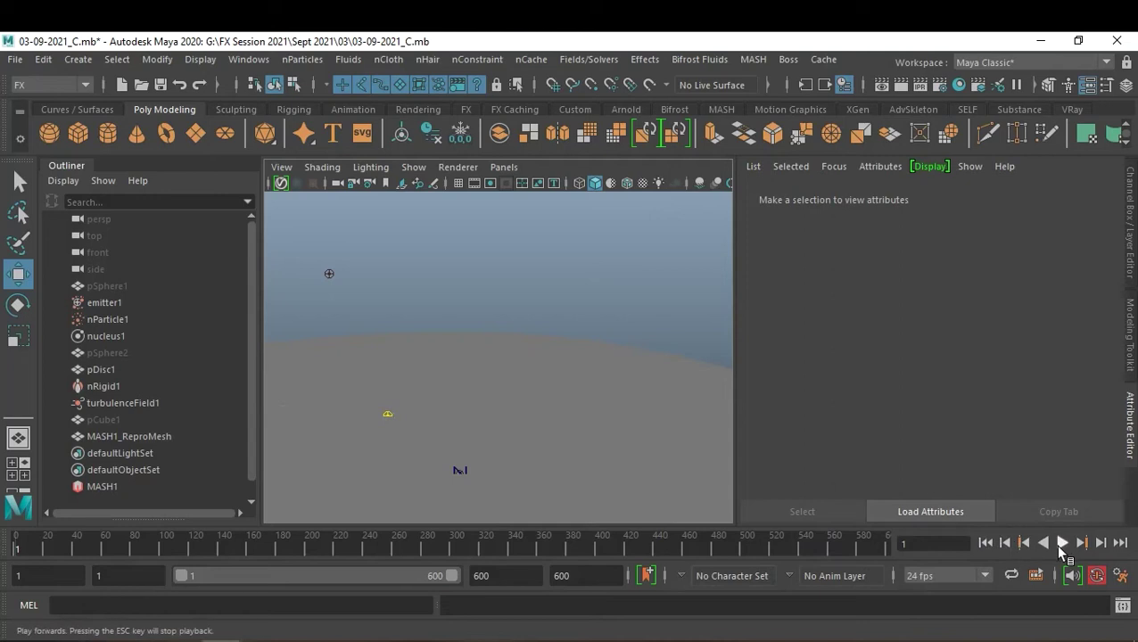
{"action": "left_click", "coordinate": [1062, 543]}
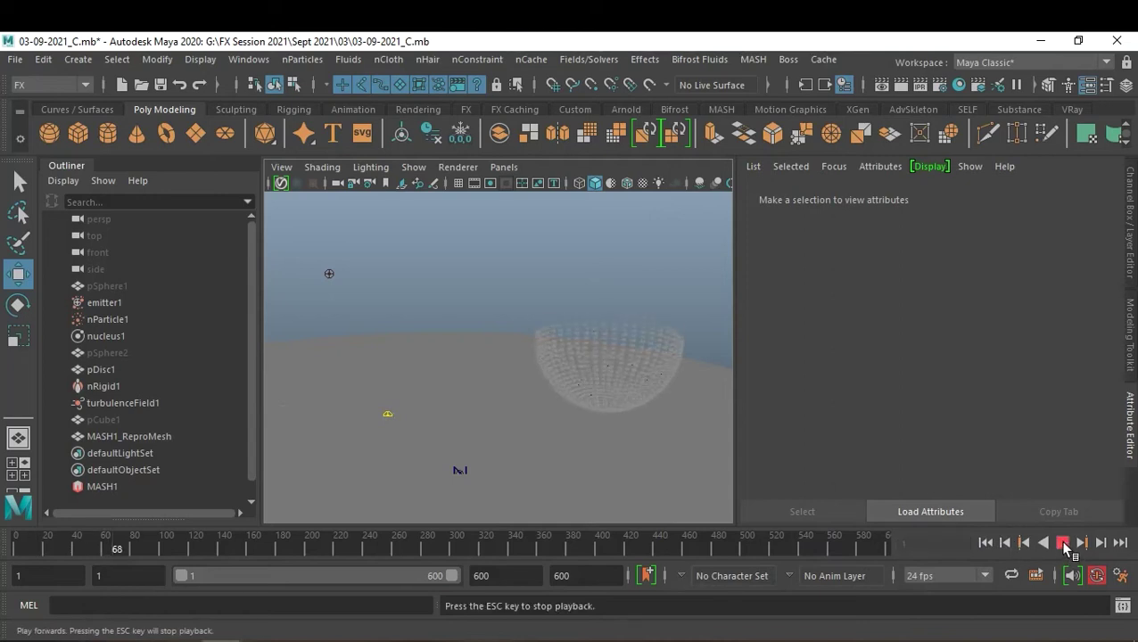
{"action": "left_click", "coordinate": [1063, 544]}
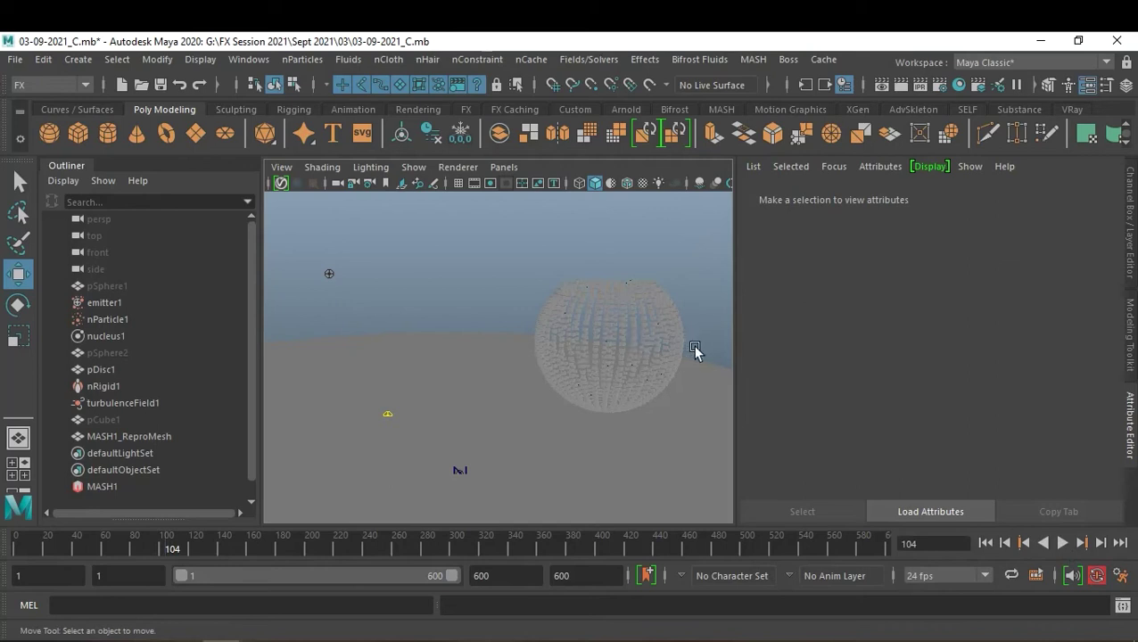
{"action": "scroll", "coordinate": [667, 323], "scroll_direction": "up", "scroll_amount": 3}
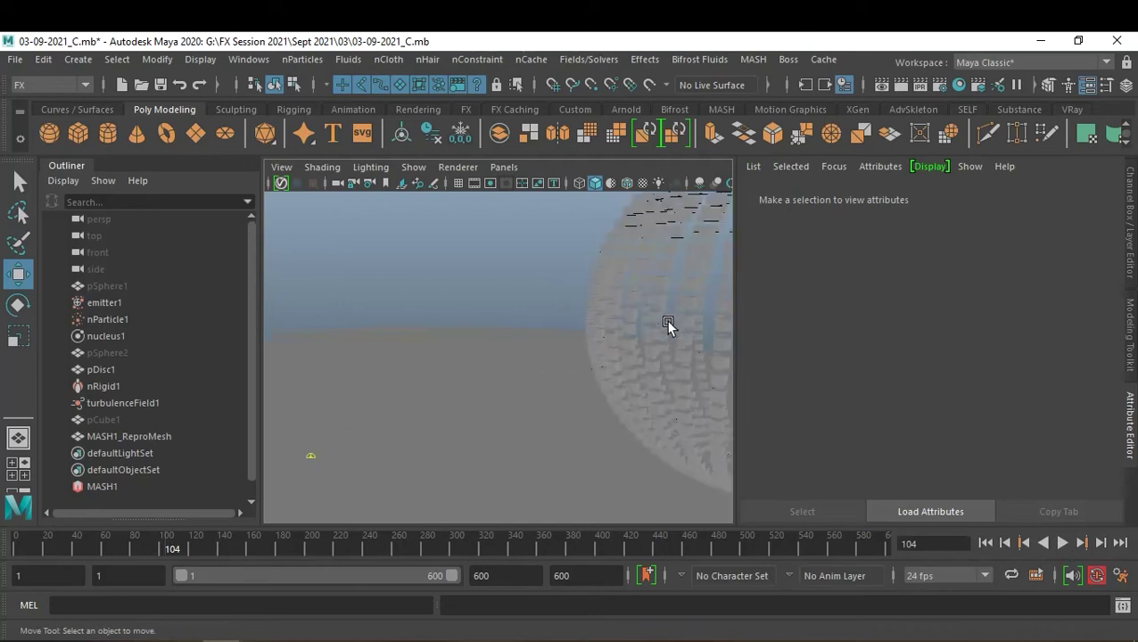
{"action": "scroll", "coordinate": [669, 326], "scroll_direction": "down", "scroll_amount": 2}
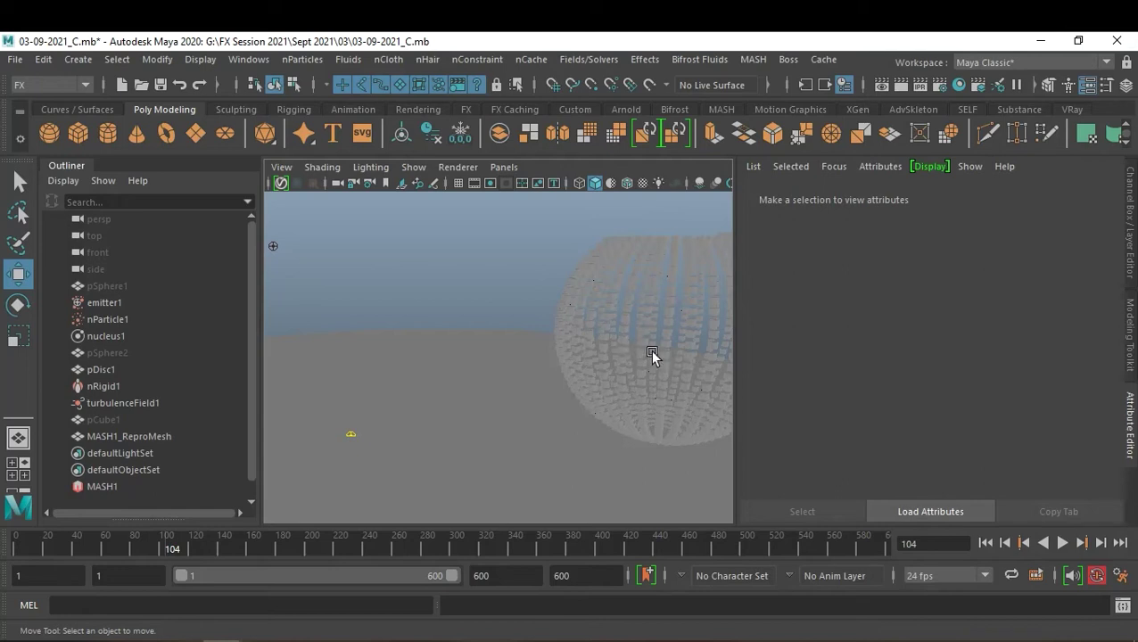
{"action": "left_click", "coordinate": [118, 486]}
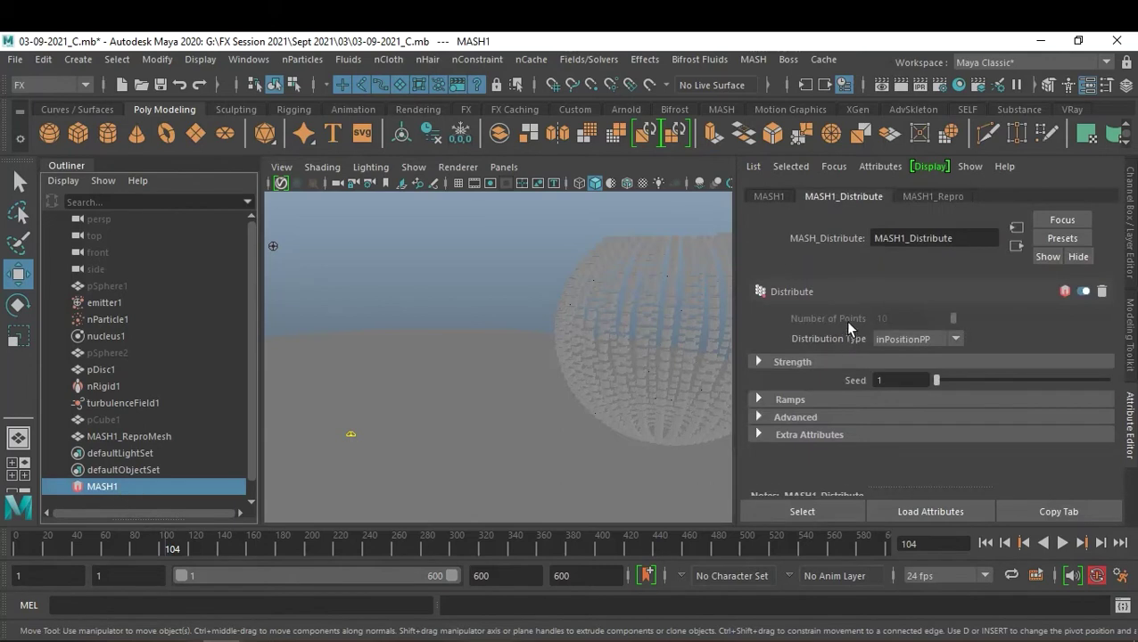
- Add a Random node to the MASH1 network
{"action": "left_click", "coordinate": [765, 197]}
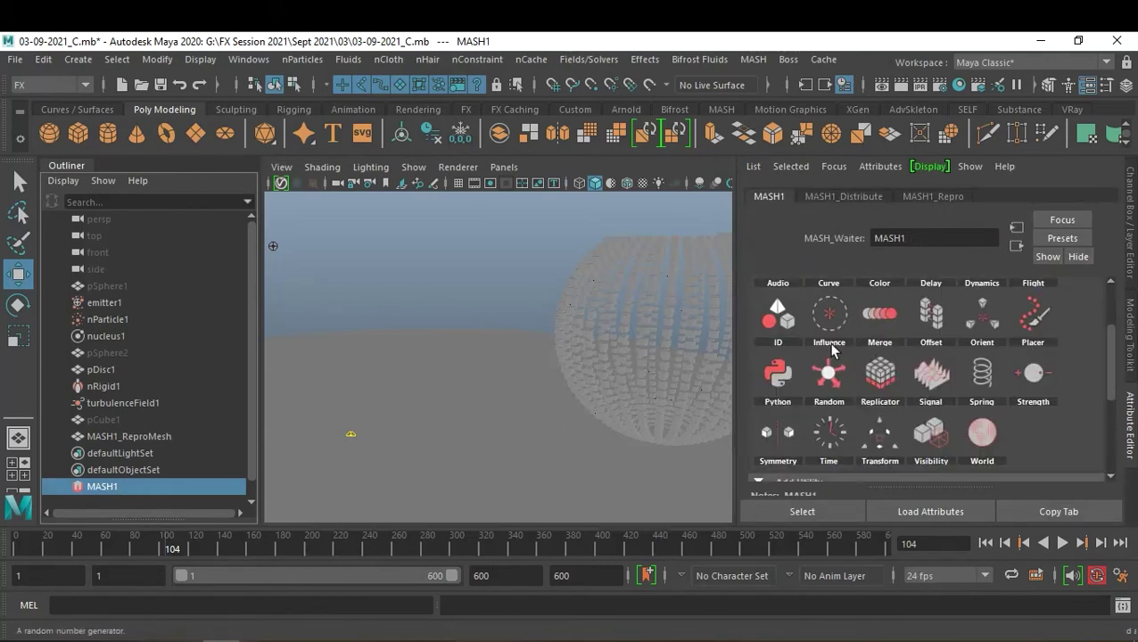
{"action": "scroll", "coordinate": [847, 339], "scroll_direction": "up", "scroll_amount": 2}
{"action": "scroll", "coordinate": [953, 389], "scroll_direction": "down", "scroll_amount": 2}
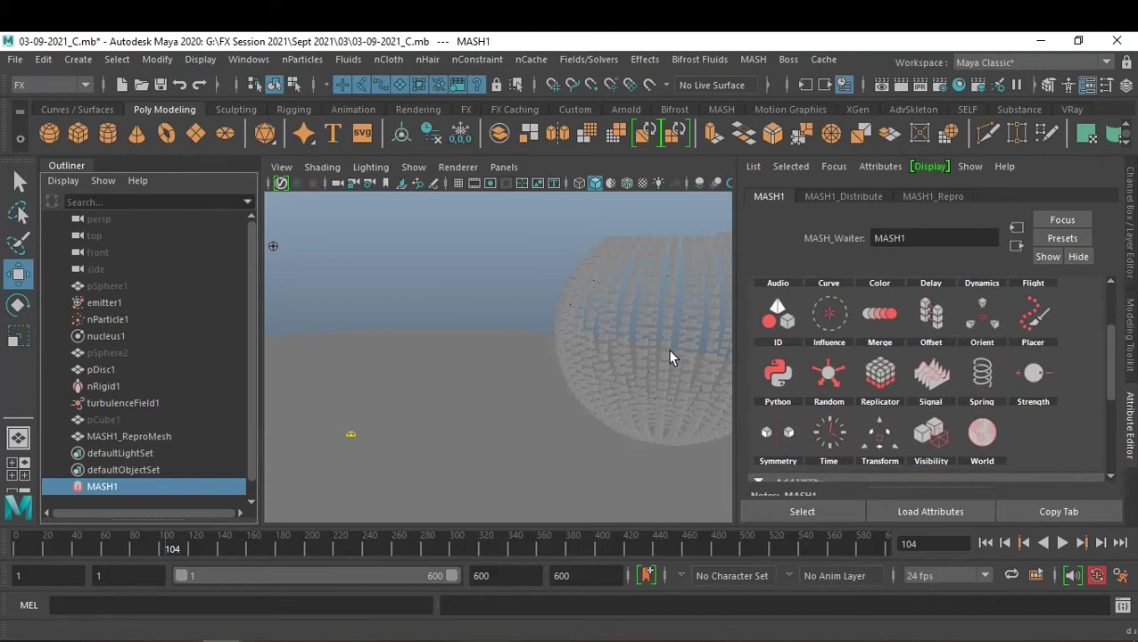
{"action": "left_click", "coordinate": [827, 383]}
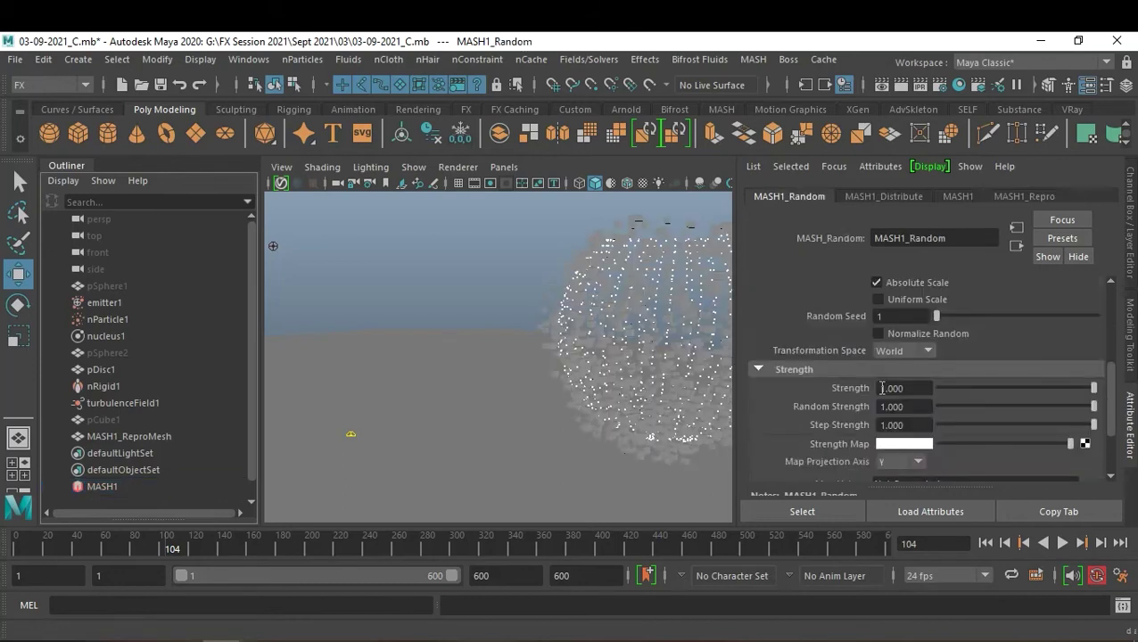
{"action": "scroll", "coordinate": [976, 384], "scroll_direction": "up", "scroll_amount": 2}
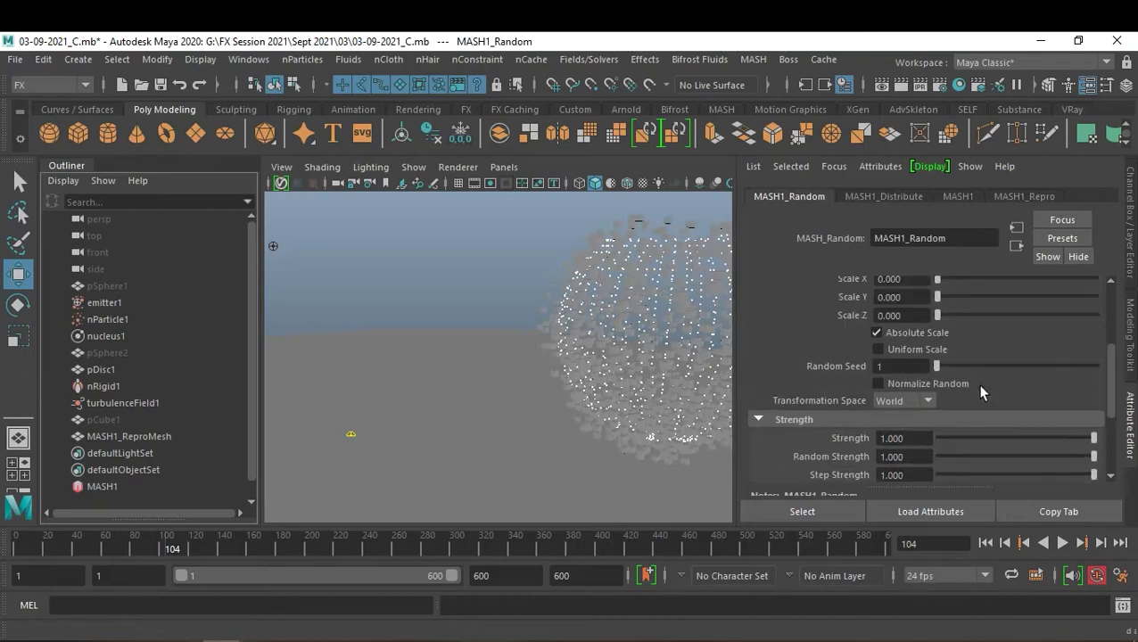
{"action": "scroll", "coordinate": [976, 384], "scroll_direction": "up", "scroll_amount": 2}
{"action": "scroll", "coordinate": [977, 384], "scroll_direction": "up", "scroll_amount": 2}
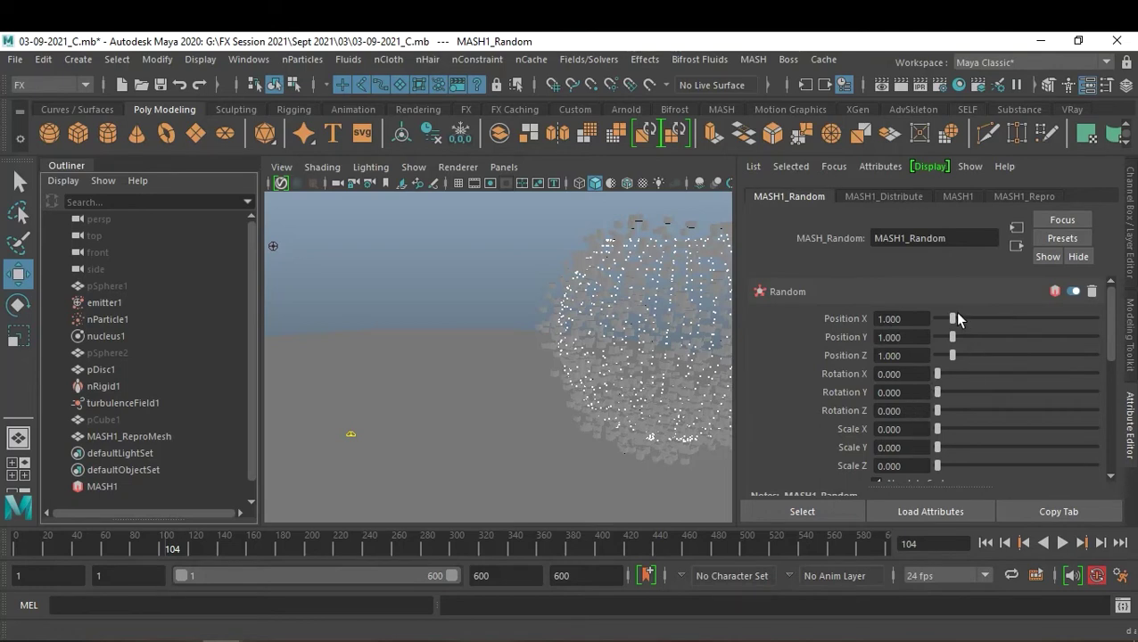
- Zero the Random node's Position X/Y/Z, enable Uniform Scale, and set Scale X to 4.468
{"action": "left_click_drag", "start_coordinate": [955, 318], "coordinate": [896, 318]}
{"action": "mouse_move", "coordinate": [951, 341]}
{"action": "left_mouse_down"}
{"action": "mouse_move", "coordinate": [914, 339]}
{"action": "mouse_move", "coordinate": [896, 353]}
{"action": "left_mouse_up"}
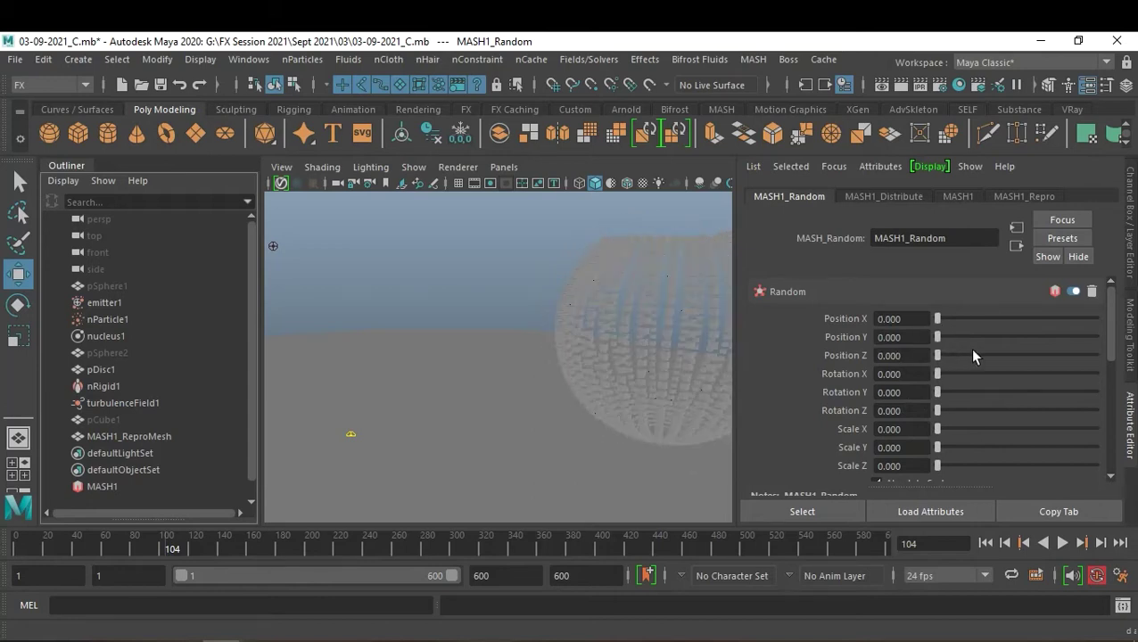
{"action": "scroll", "coordinate": [990, 372], "scroll_direction": "down", "scroll_amount": 2}
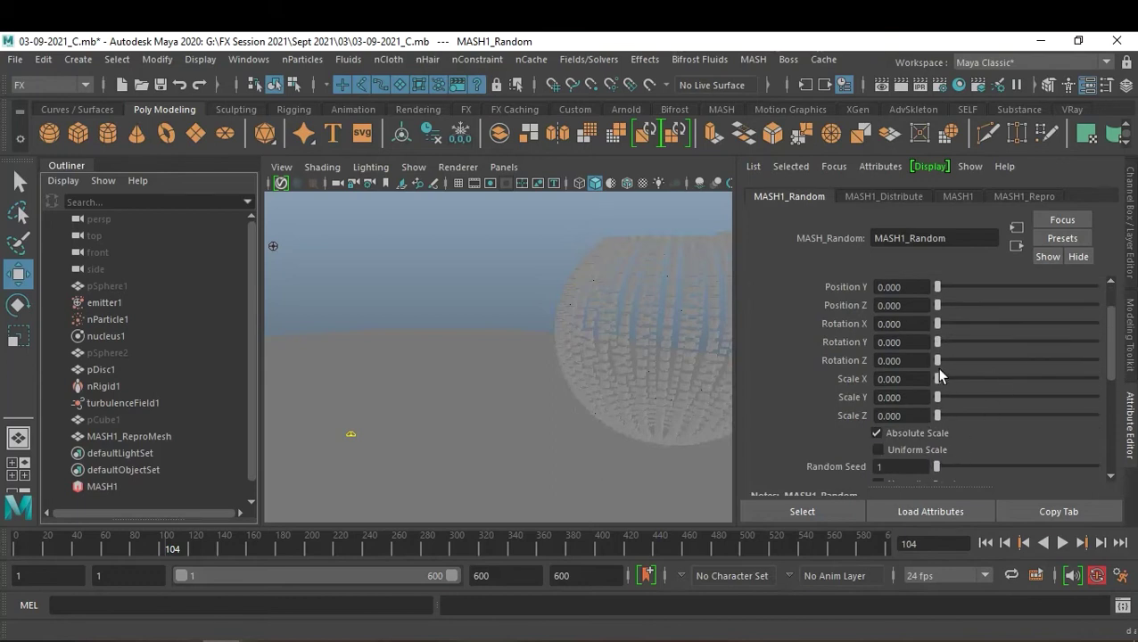
{"action": "mouse_move", "coordinate": [941, 376]}
{"action": "left_mouse_down"}
{"action": "mouse_move", "coordinate": [982, 380]}
{"action": "mouse_move", "coordinate": [895, 390]}
{"action": "left_mouse_up"}
{"action": "left_click_drag", "start_coordinate": [942, 378], "coordinate": [966, 379]}
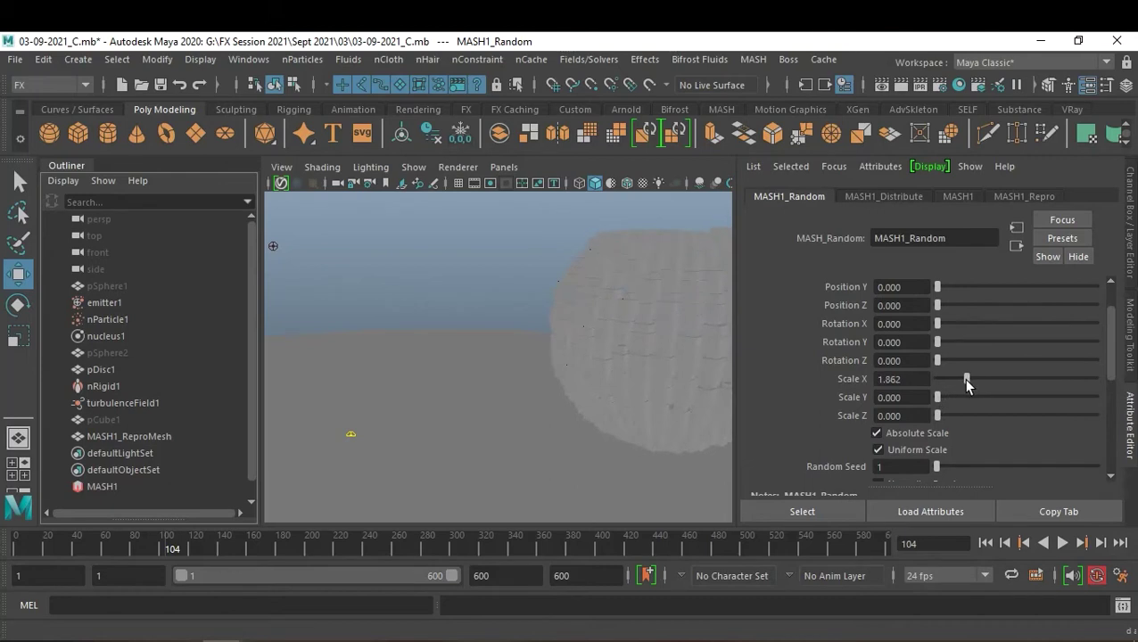
{"action": "mouse_move", "coordinate": [633, 343]}
{"action": "left_mouse_down", "text": "alt"}
{"action": "mouse_move", "coordinate": [571, 381]}
{"action": "mouse_move", "coordinate": [509, 366]}
{"action": "left_mouse_up", "text": "alt"}
{"action": "right_click_drag", "start_coordinate": [509, 358], "coordinate": [577, 410], "text": "alt"}
{"action": "mouse_move", "coordinate": [577, 410]}
{"action": "left_mouse_down", "text": "alt"}
{"action": "mouse_move", "coordinate": [578, 354]}
{"action": "mouse_move", "coordinate": [617, 343]}
{"action": "mouse_move", "coordinate": [583, 367]}
{"action": "mouse_move", "coordinate": [590, 408]}
{"action": "mouse_move", "coordinate": [593, 362]}
{"action": "left_mouse_up", "text": "alt"}
{"action": "mouse_move", "coordinate": [971, 386]}
{"action": "left_mouse_down"}
{"action": "mouse_move", "coordinate": [947, 375]}
{"action": "mouse_move", "coordinate": [1008, 383]}
{"action": "left_mouse_up"}
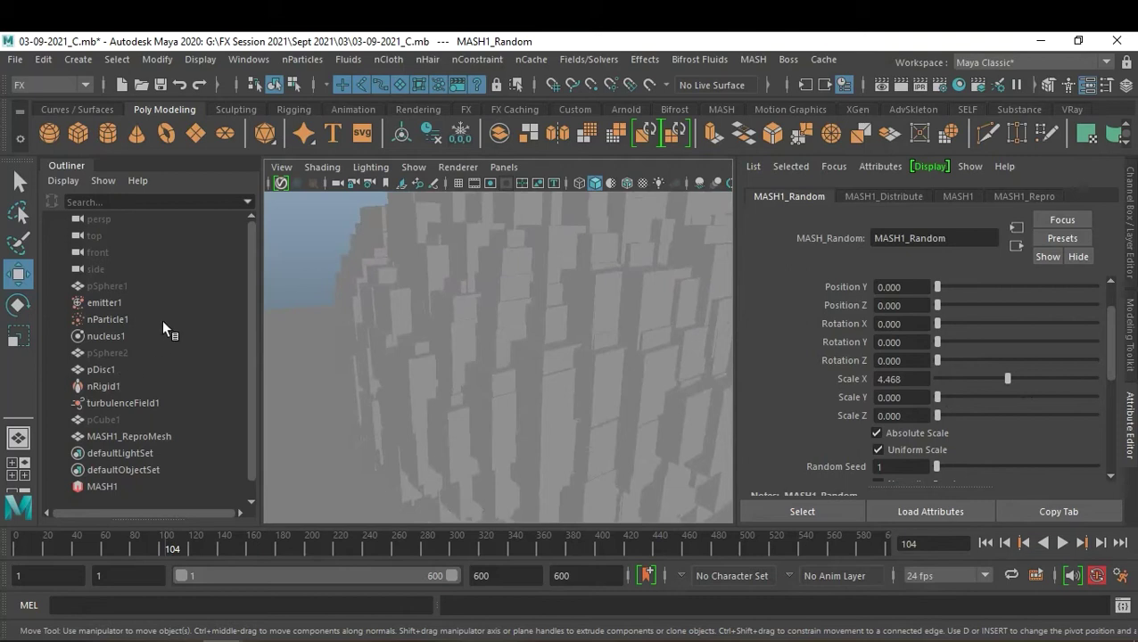
- Select the source cube pCube1 and bring up its polyCube1 construction attributes
{"action": "left_click", "coordinate": [101, 418]}
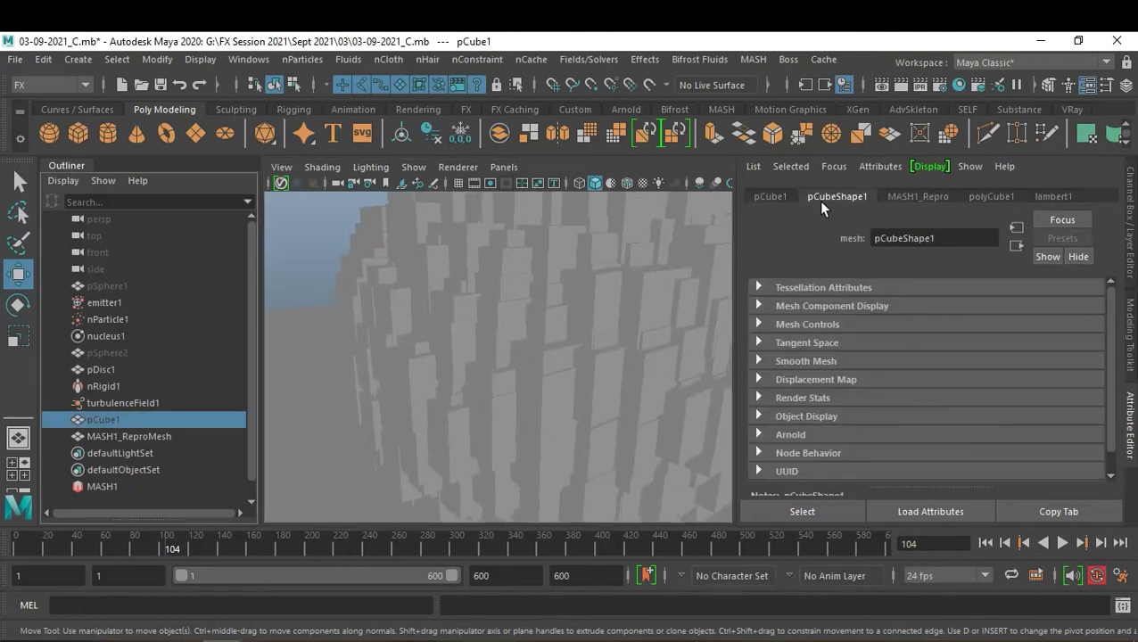
{"action": "left_click", "coordinate": [768, 197]}
{"action": "scroll", "coordinate": [959, 417], "scroll_direction": "down", "scroll_amount": 2}
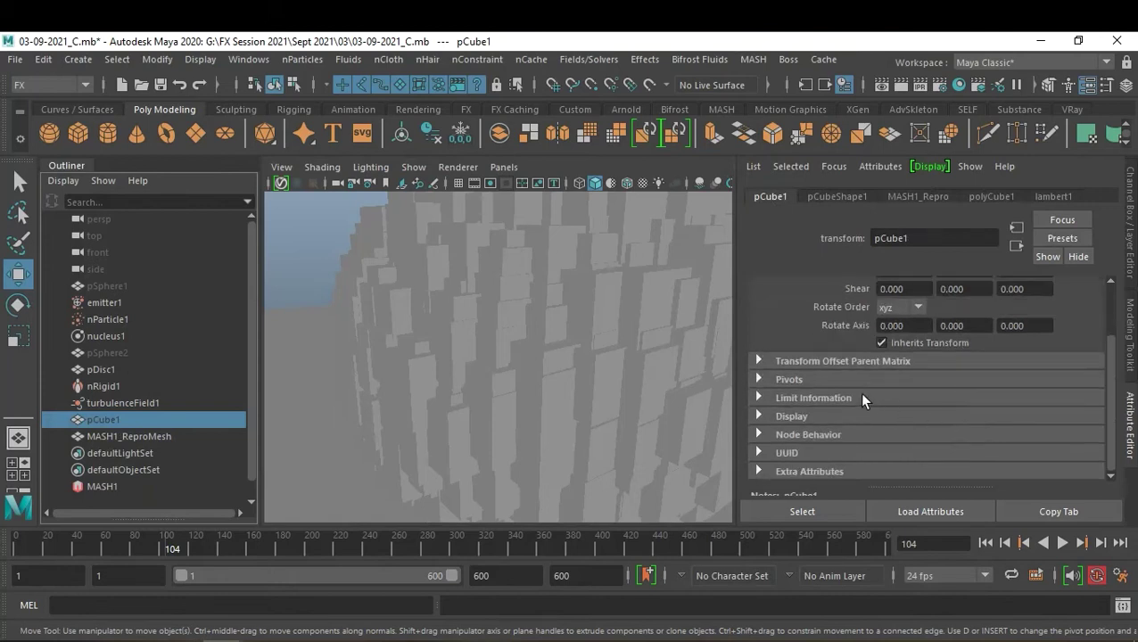
{"action": "scroll", "coordinate": [862, 397], "scroll_direction": "up", "scroll_amount": 2}
{"action": "left_click", "coordinate": [839, 197]}
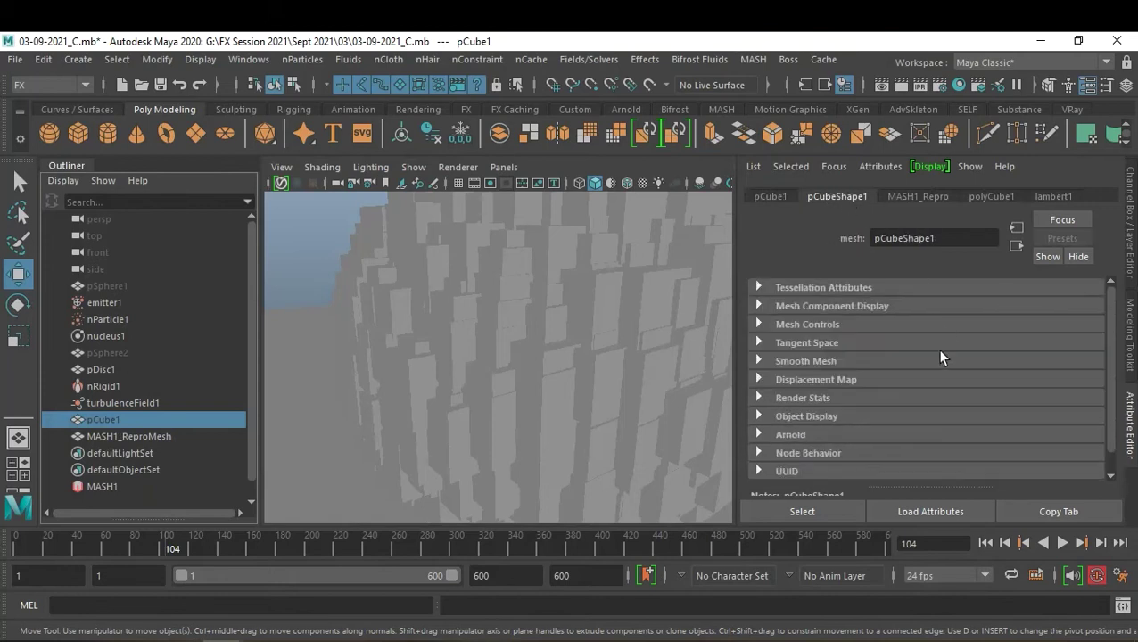
{"action": "left_click", "coordinate": [994, 198]}
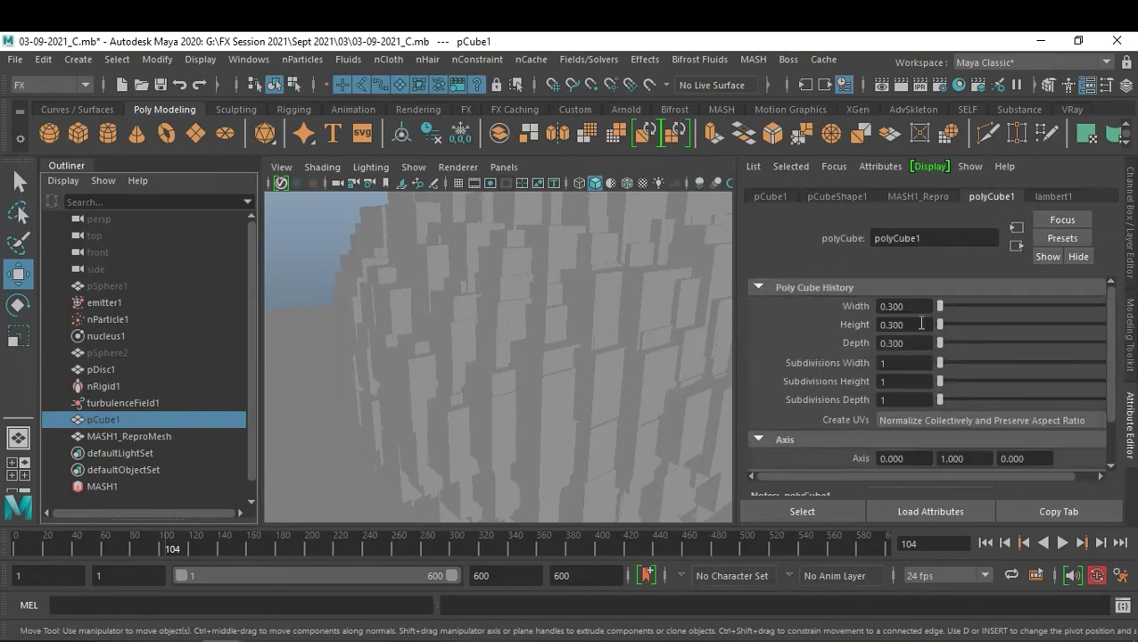
- Set the cube's Width, Height and Depth to 0.1
{"action": "left_click", "coordinate": [923, 308]}
{"action": "type", "text": "0.1"}
{"action": "left_click", "coordinate": [917, 325]}
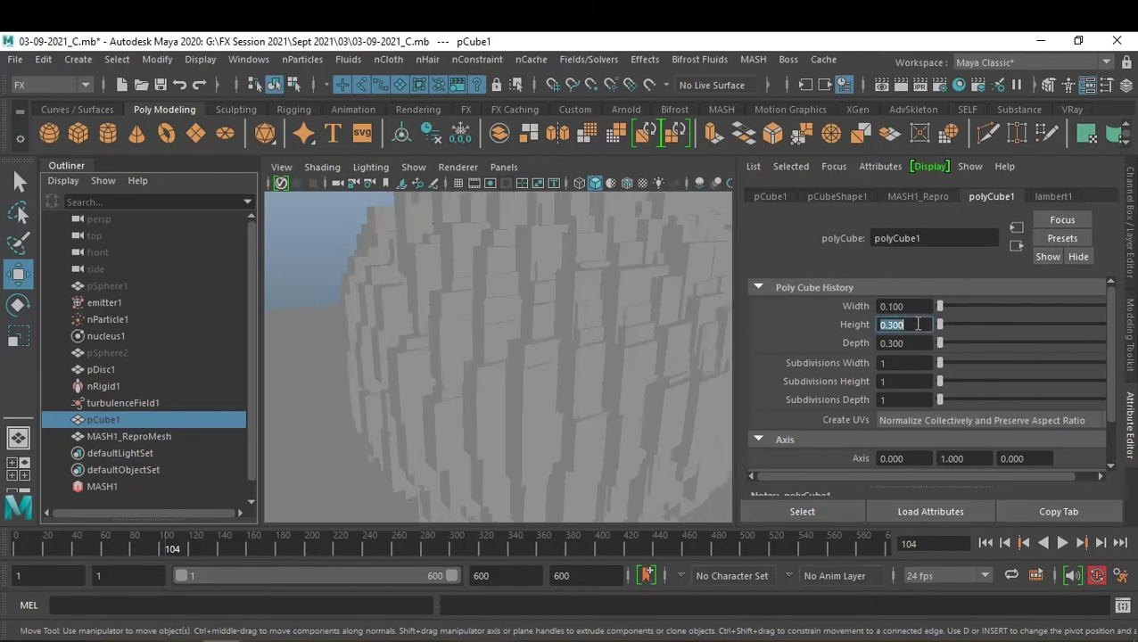
{"action": "key", "text": "BackSpace"}
{"action": "left_click", "coordinate": [919, 343]}
{"action": "type", "text": ".1"}
{"action": "key", "text": "Return"}
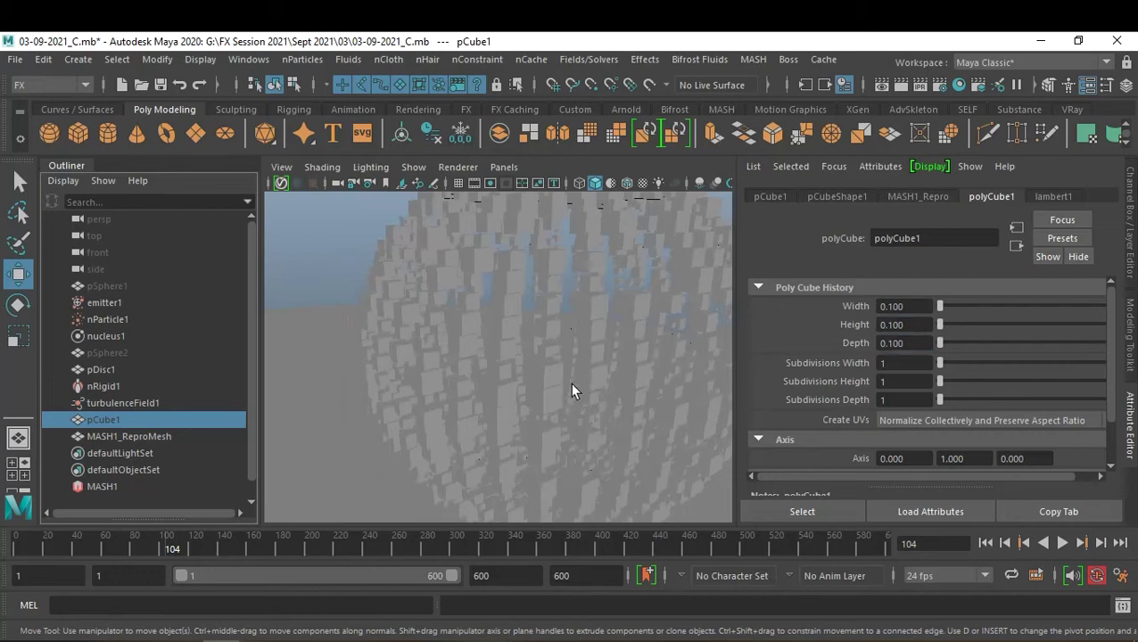
- Orbit around the sphere to inspect the smaller cubes, then deselect
{"action": "mouse_move", "coordinate": [614, 344]}
{"action": "left_mouse_down", "text": "alt"}
{"action": "mouse_move", "coordinate": [581, 346]}
{"action": "mouse_move", "coordinate": [578, 420]}
{"action": "mouse_move", "coordinate": [588, 350]}
{"action": "mouse_move", "coordinate": [617, 326]}
{"action": "mouse_move", "coordinate": [596, 333]}
{"action": "left_mouse_up", "text": "alt"}
{"action": "mouse_move", "coordinate": [596, 345]}
{"action": "right_mouse_down", "text": "alt"}
{"action": "mouse_move", "coordinate": [528, 371]}
{"action": "mouse_move", "coordinate": [546, 350]}
{"action": "right_mouse_up", "text": "alt"}
{"action": "left_click_drag", "start_coordinate": [546, 350], "coordinate": [602, 305], "text": "alt"}
{"action": "right_click_drag", "start_coordinate": [602, 305], "coordinate": [649, 320], "text": "alt"}
{"action": "left_click_drag", "start_coordinate": [651, 323], "coordinate": [632, 328], "text": "alt"}
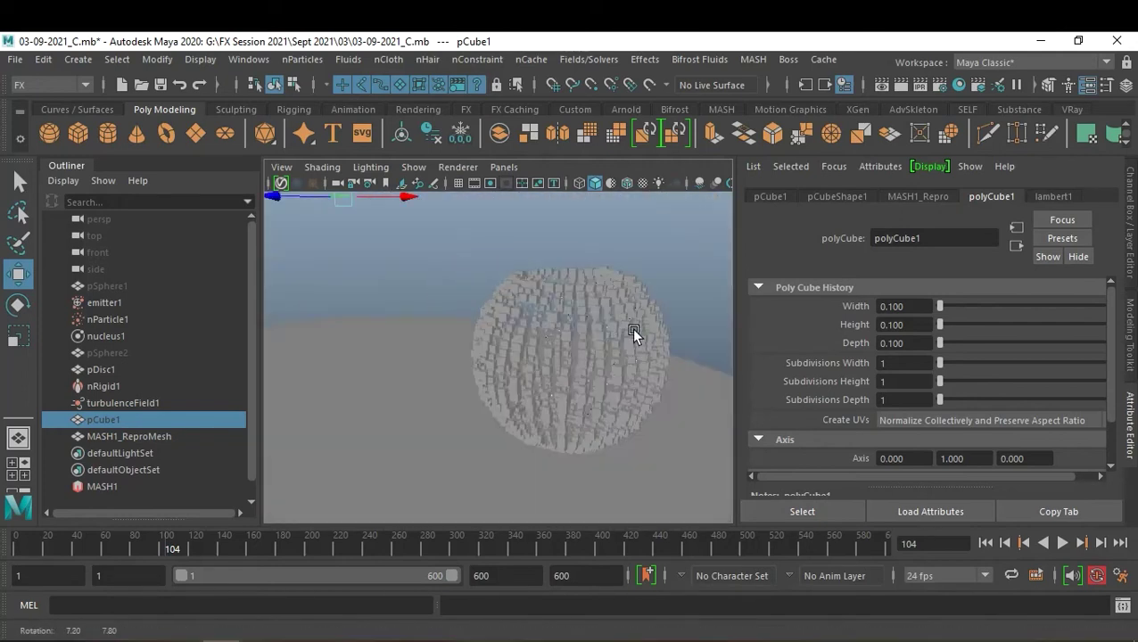
{"action": "left_click", "coordinate": [464, 218]}
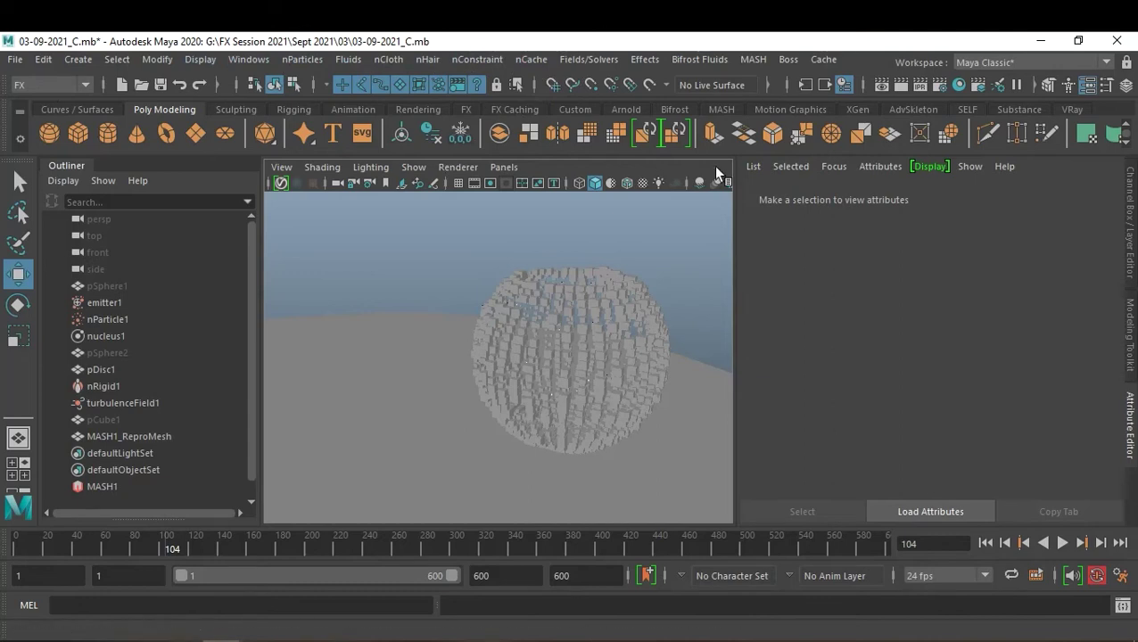
- Create an Arnold area light, raise it, angle it toward the sphere, and enlarge it about sevenfold
{"action": "left_click", "coordinate": [625, 108]}
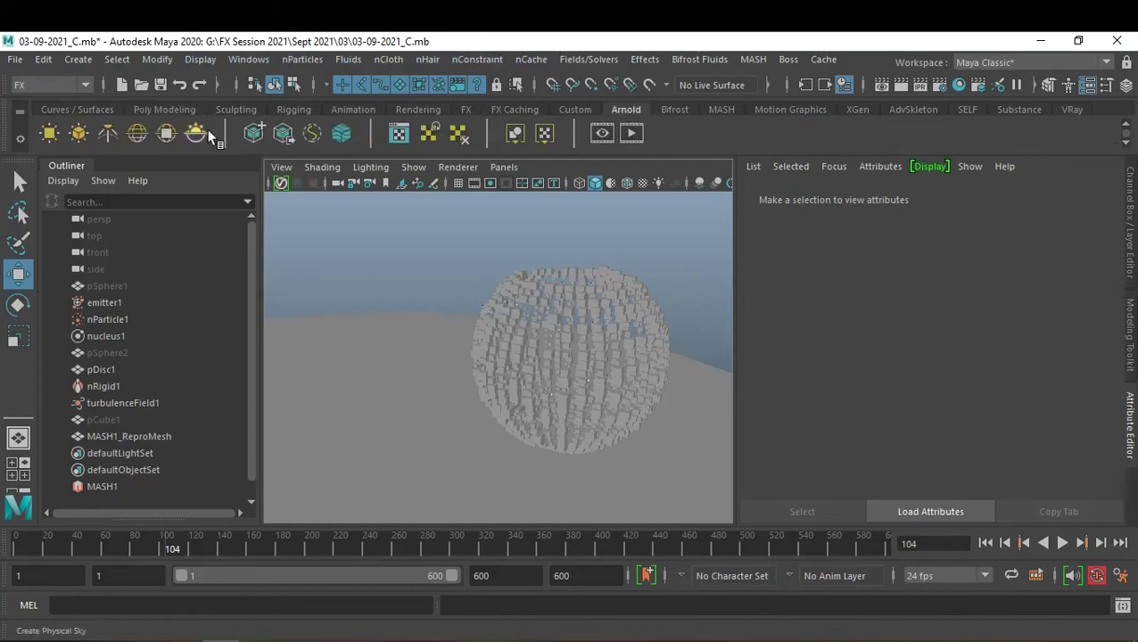
{"action": "left_click", "coordinate": [50, 134]}
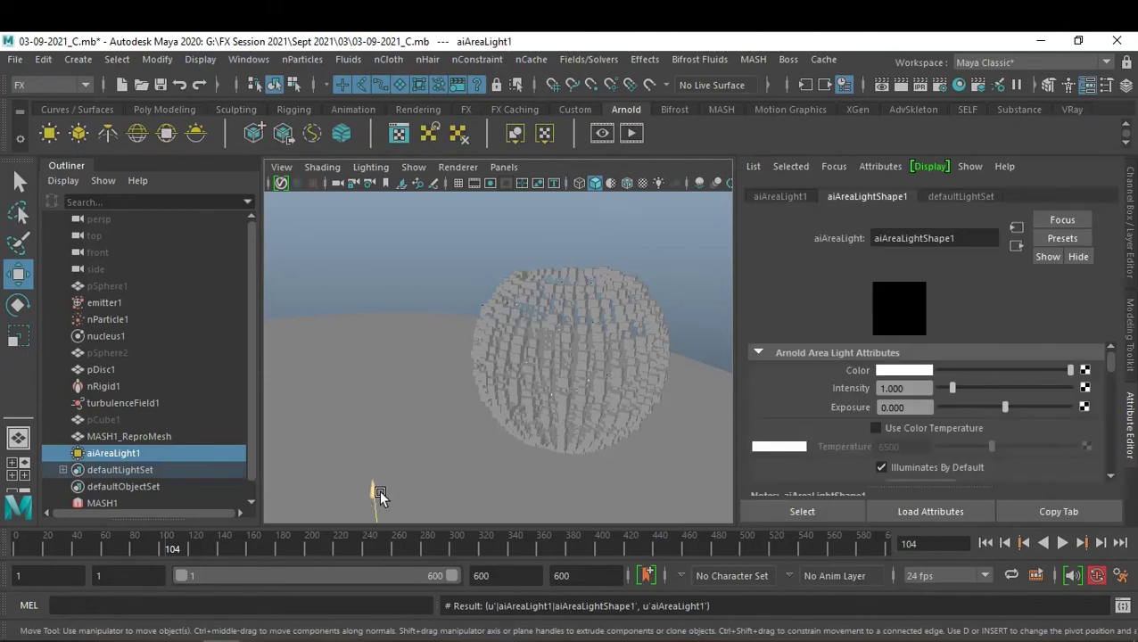
{"action": "middle_click_drag", "start_coordinate": [368, 470], "coordinate": [376, 241]}
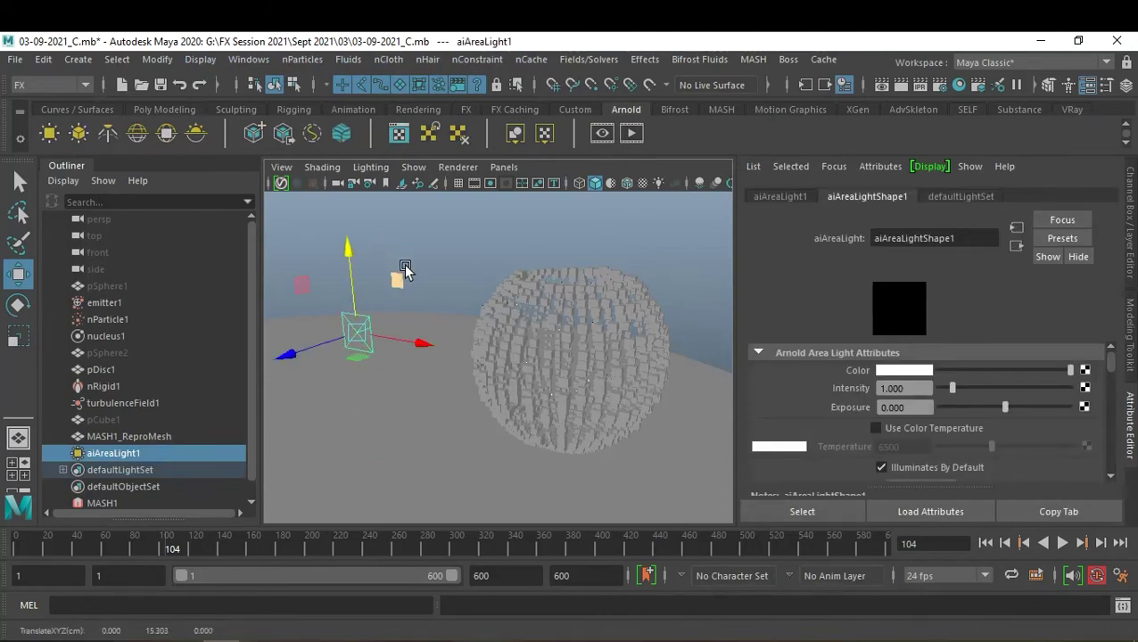
{"action": "key", "text": "7"}
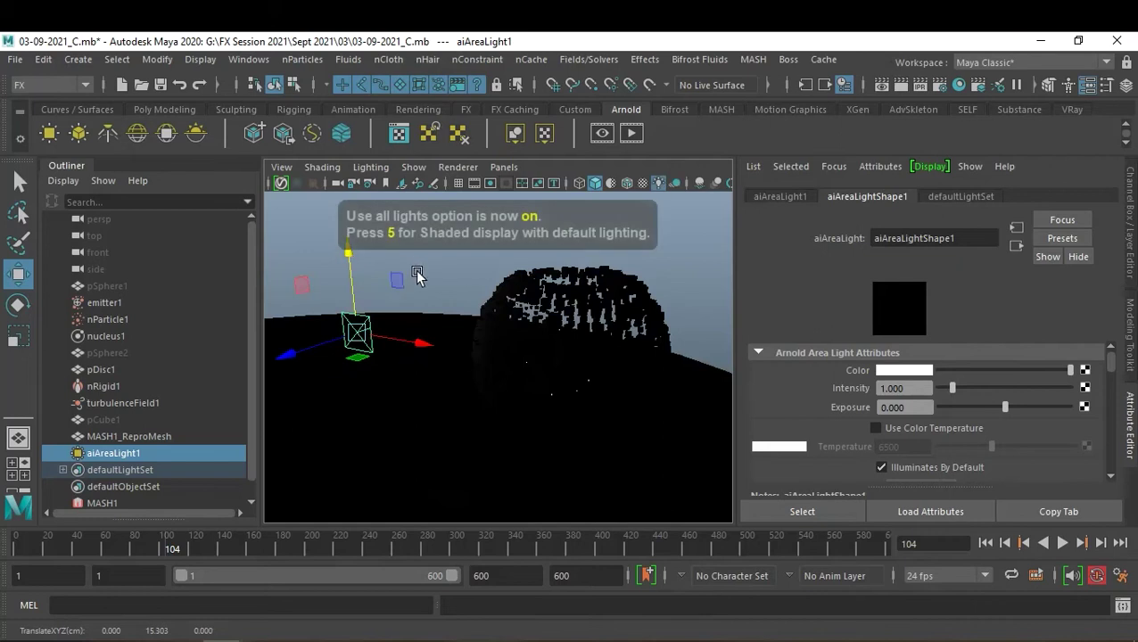
{"action": "key", "text": "e"}
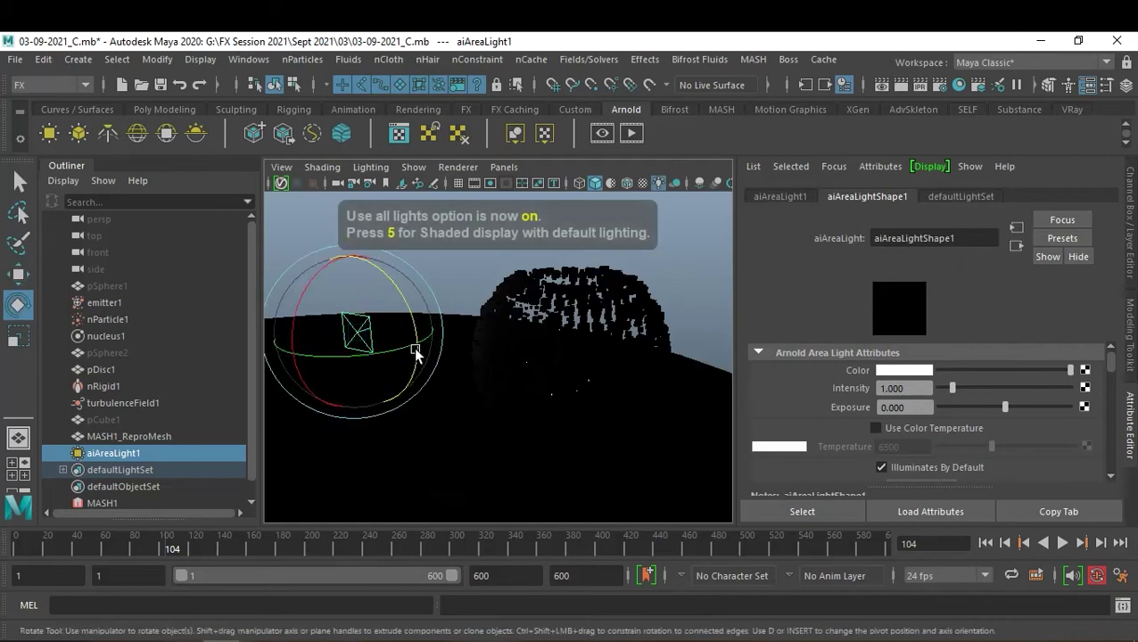
{"action": "left_click_drag", "start_coordinate": [389, 348], "coordinate": [320, 353]}
{"action": "left_click_drag", "start_coordinate": [359, 310], "coordinate": [435, 321]}
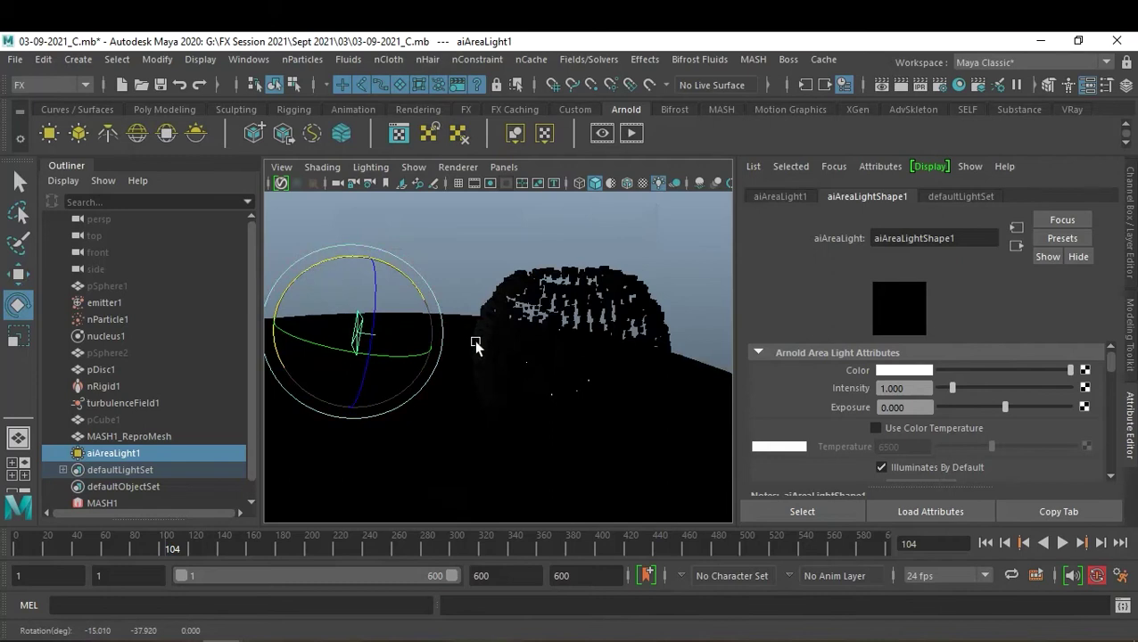
{"action": "key", "text": "r"}
{"action": "mouse_move", "coordinate": [356, 333]}
{"action": "left_mouse_down"}
{"action": "mouse_move", "coordinate": [635, 423]}
{"action": "mouse_move", "coordinate": [602, 406]}
{"action": "left_mouse_up"}
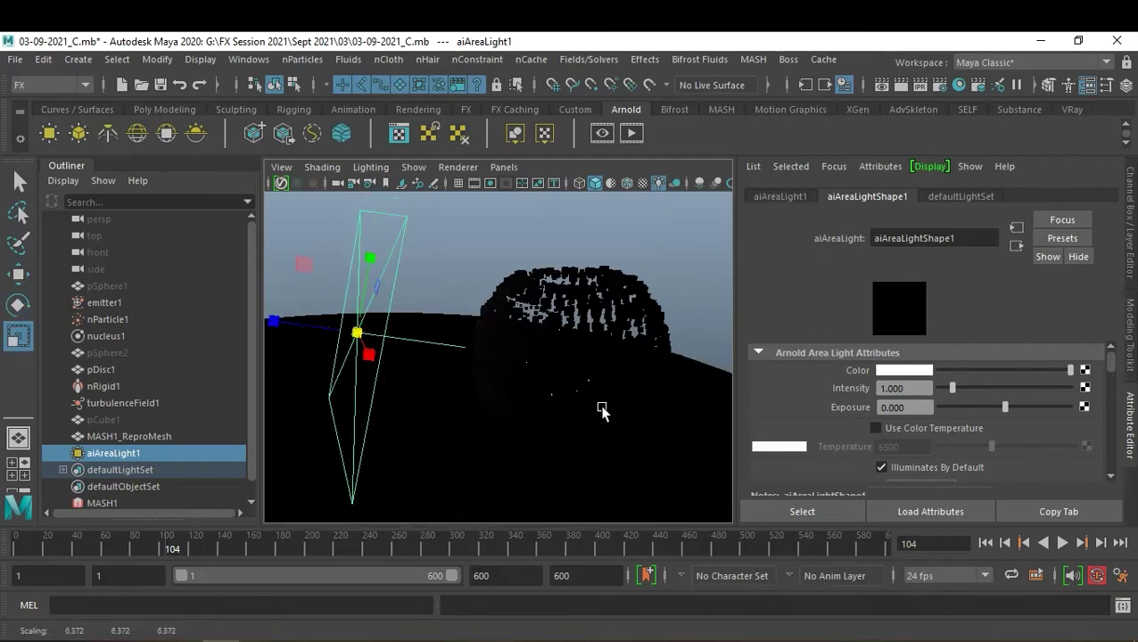
- Set the light's exposure to 10 and its colour to pale cyan
{"action": "left_click", "coordinate": [915, 408]}
{"action": "type", "text": "10.000"}
{"action": "key", "text": "Return"}
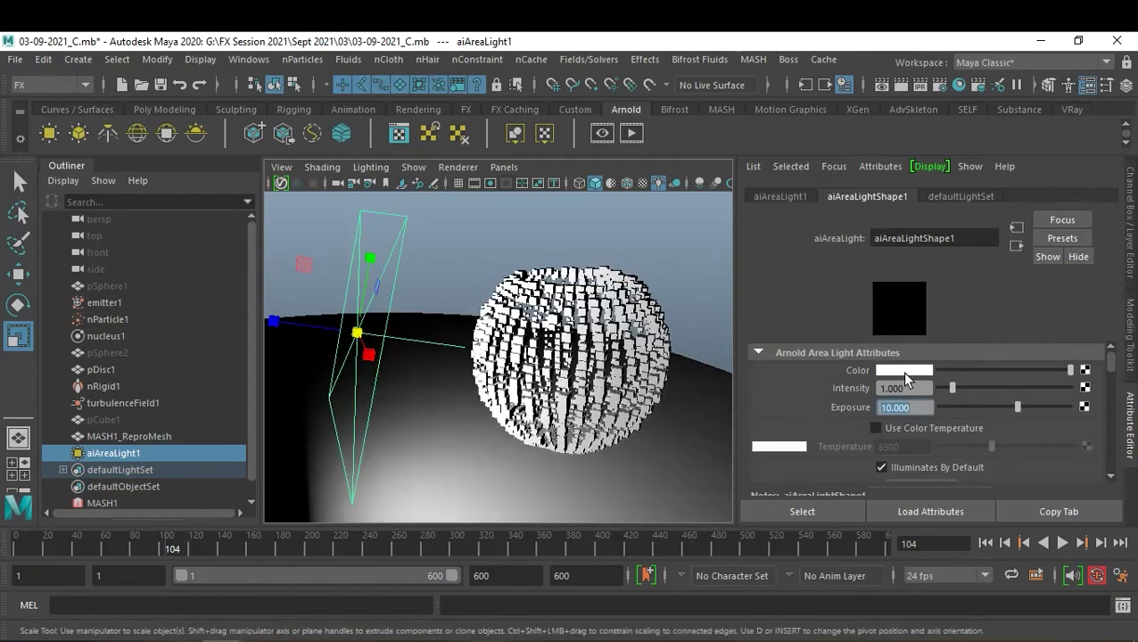
{"action": "left_click", "coordinate": [905, 373]}
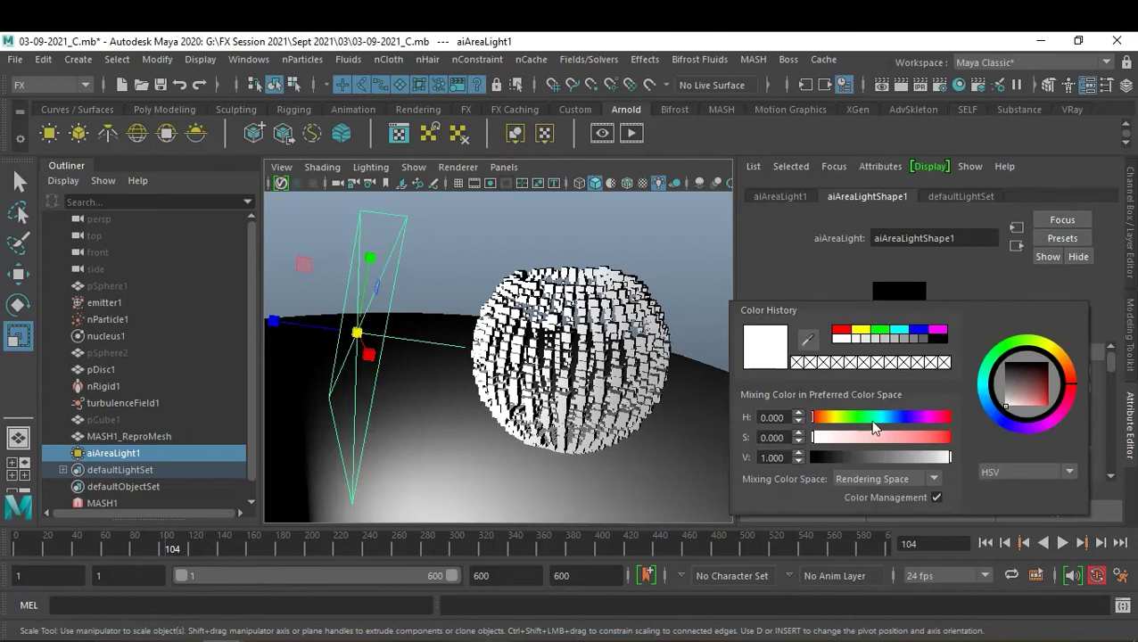
{"action": "left_click_drag", "start_coordinate": [892, 438], "coordinate": [901, 437]}
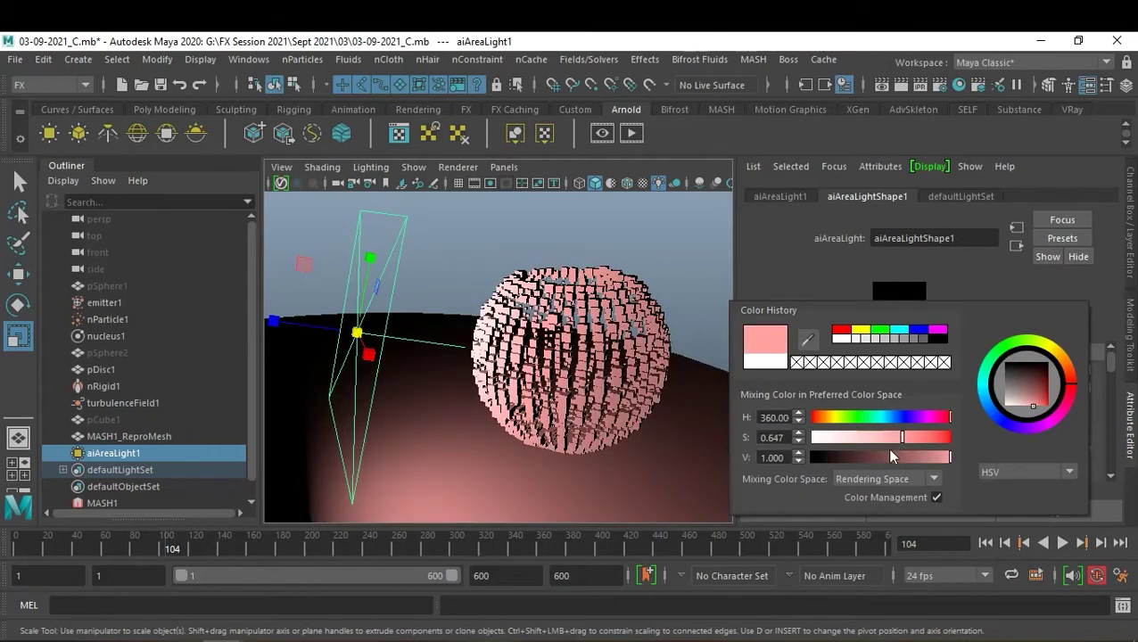
{"action": "left_click", "coordinate": [861, 420]}
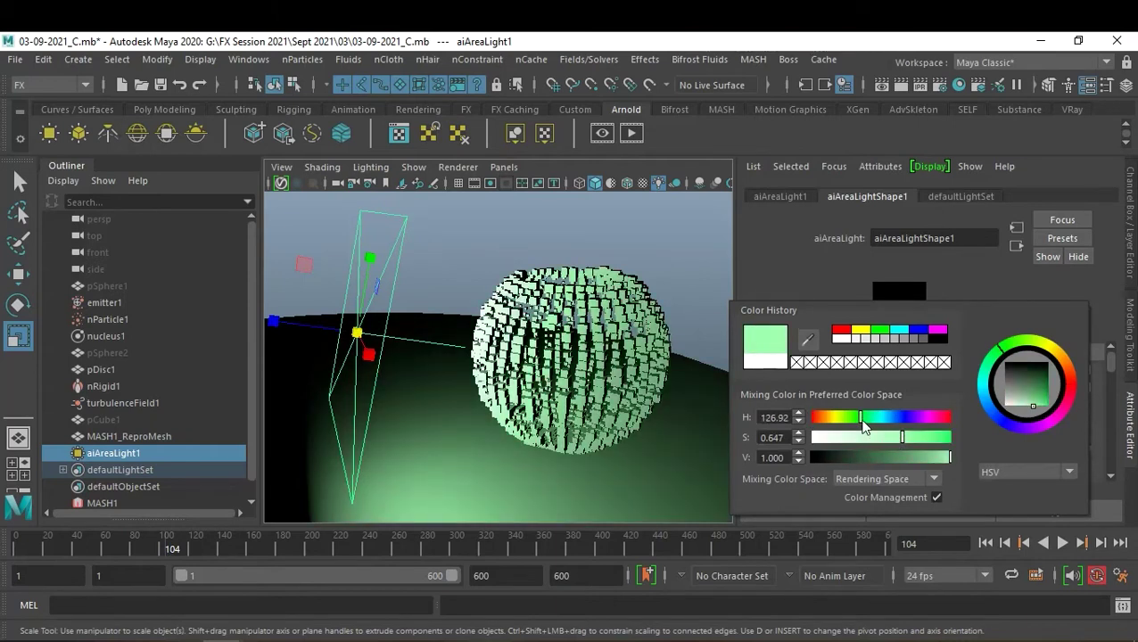
{"action": "left_click_drag", "start_coordinate": [862, 418], "coordinate": [882, 418]}
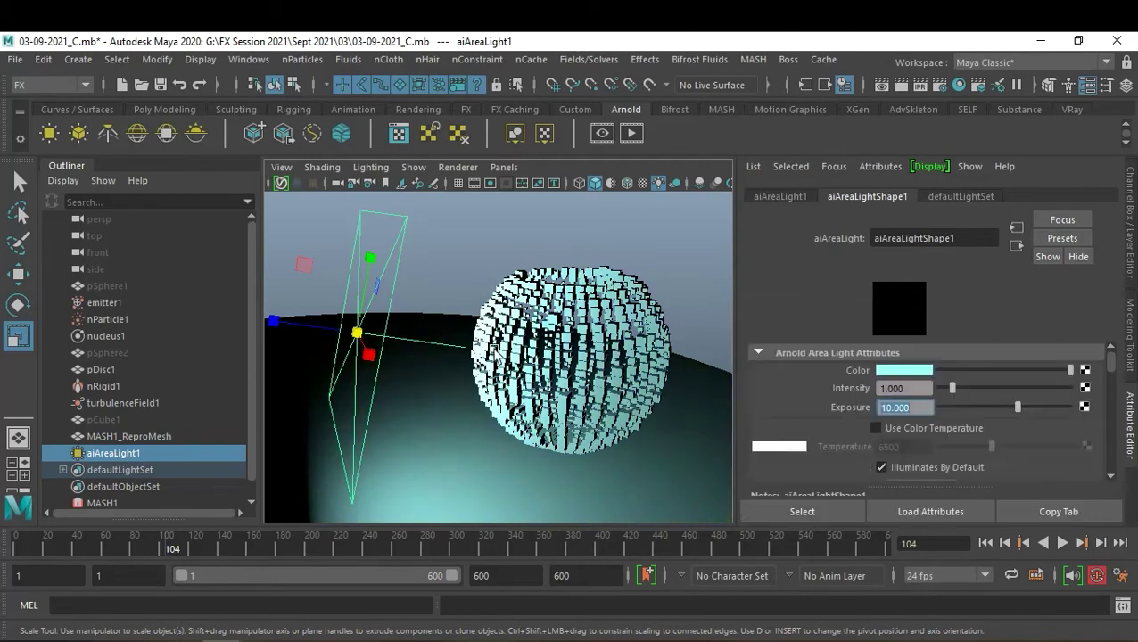
{"action": "mouse_move", "coordinate": [453, 330]}
{"action": "left_mouse_down", "text": "alt"}
{"action": "mouse_move", "coordinate": [560, 339]}
{"action": "mouse_move", "coordinate": [566, 310]}
{"action": "left_mouse_up", "text": "alt"}
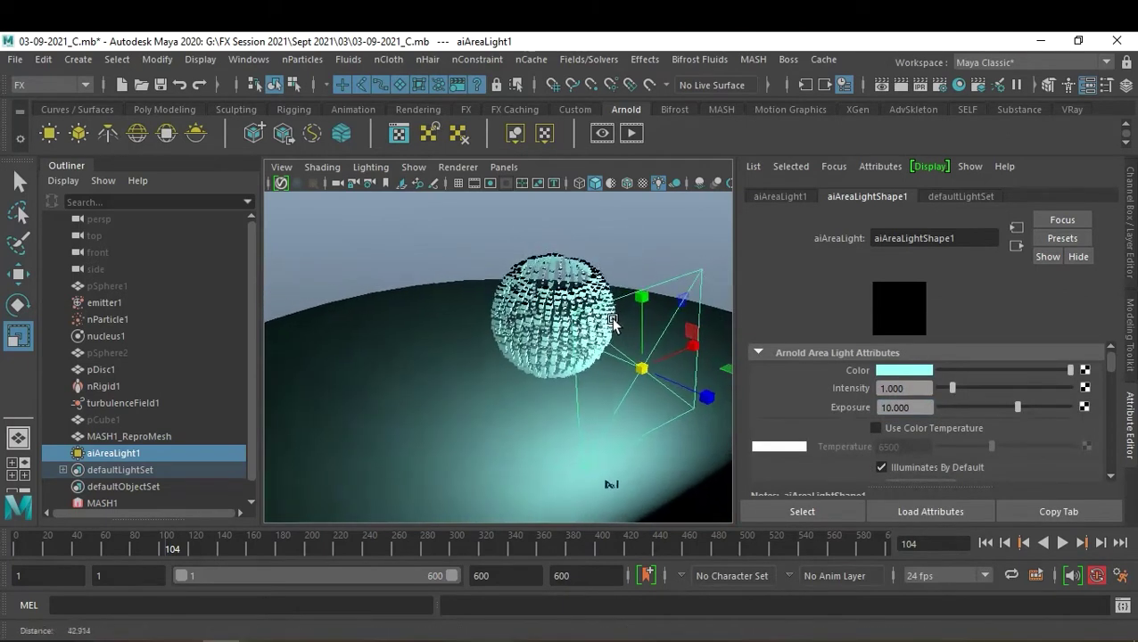
- Raise aiAreaLight1 and move it to the right of the sphere
{"action": "key", "text": "w"}
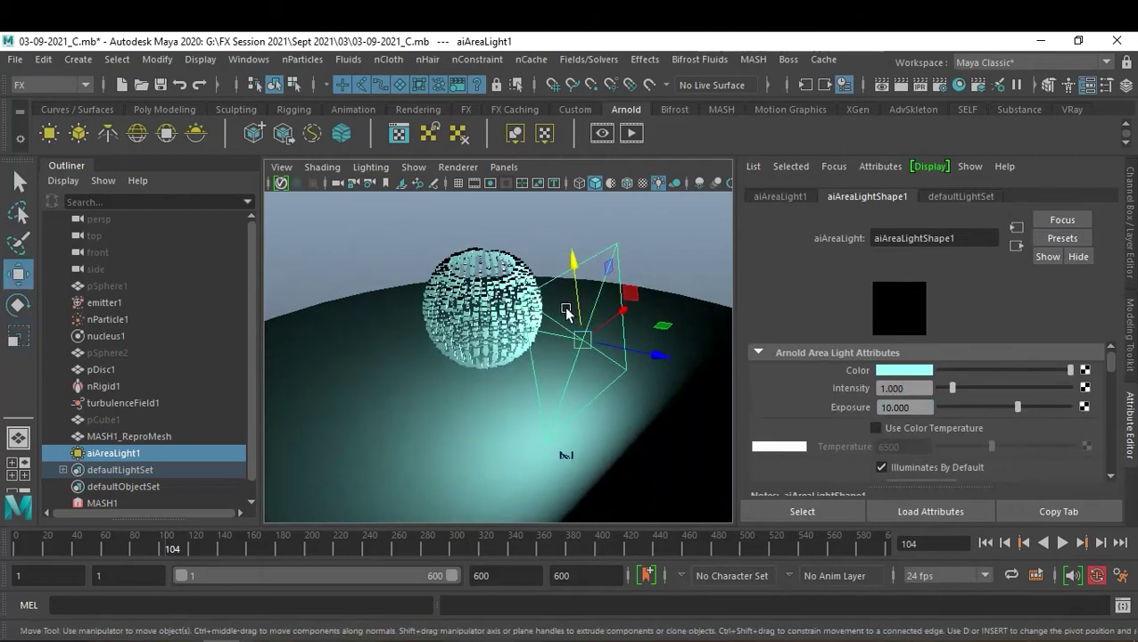
{"action": "left_click_drag", "start_coordinate": [571, 267], "coordinate": [580, 204]}
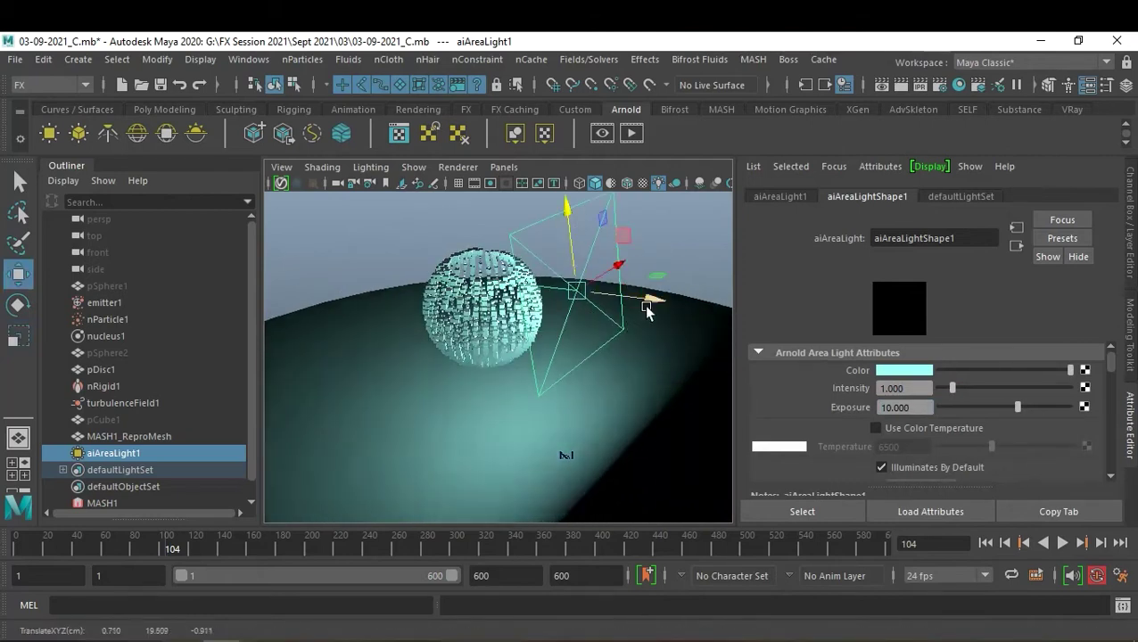
{"action": "left_click_drag", "start_coordinate": [588, 299], "coordinate": [740, 330]}
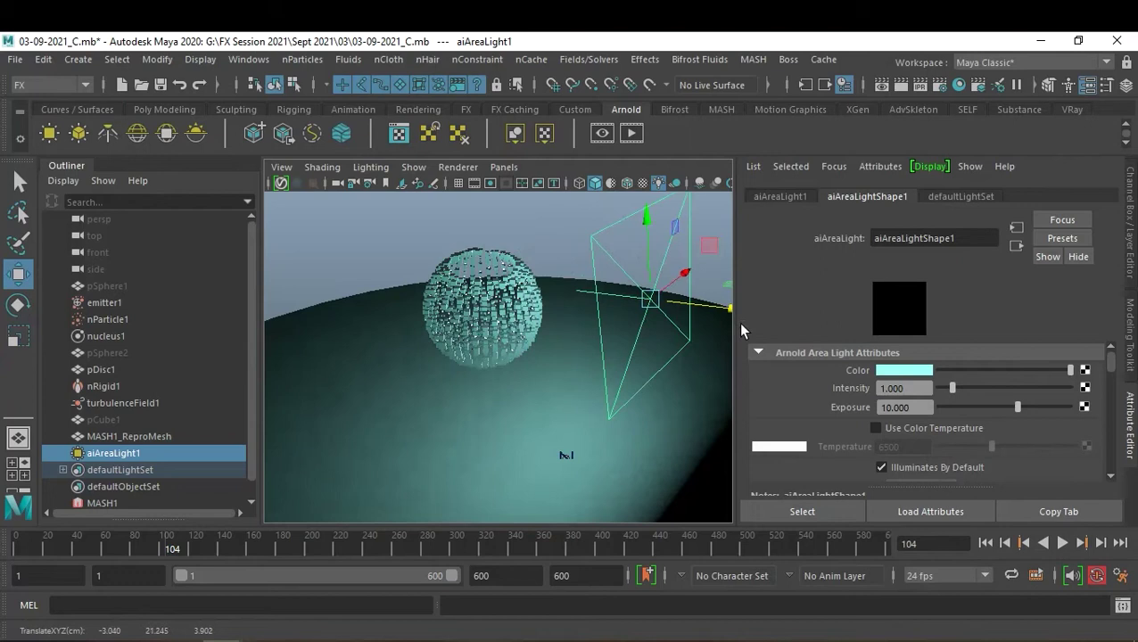
- Duplicate the light, move the copy over the sphere, and tilt it toward the floor
{"action": "key", "text": "ctrl+d"}
{"action": "middle_click_drag", "start_coordinate": [713, 310], "coordinate": [498, 283]}
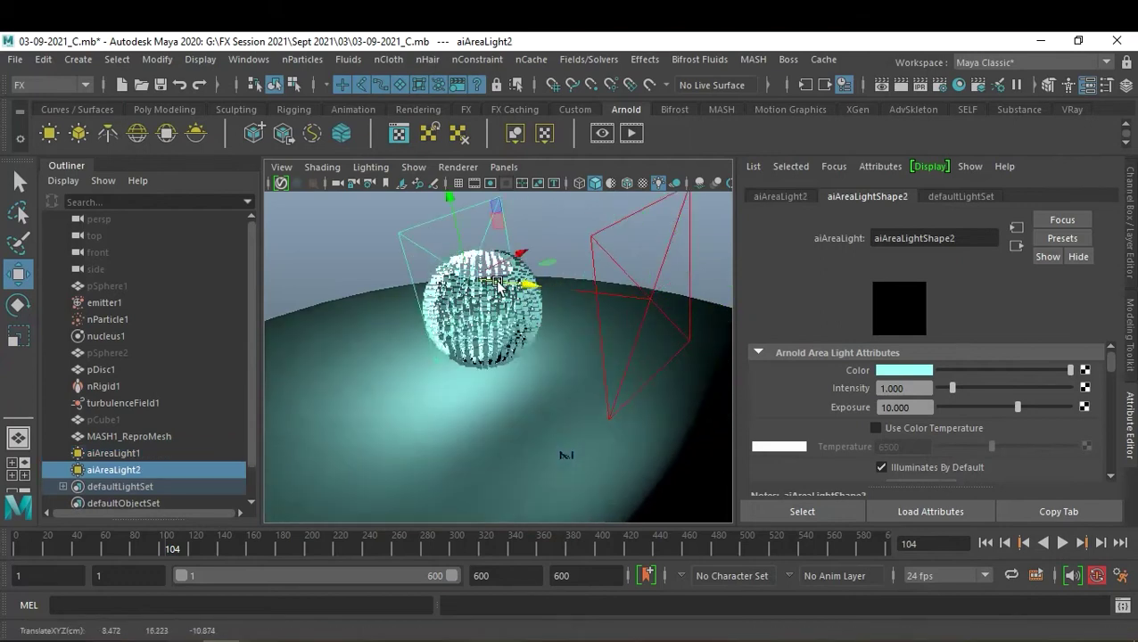
{"action": "key", "text": "e"}
{"action": "left_click_drag", "start_coordinate": [504, 310], "coordinate": [335, 316]}
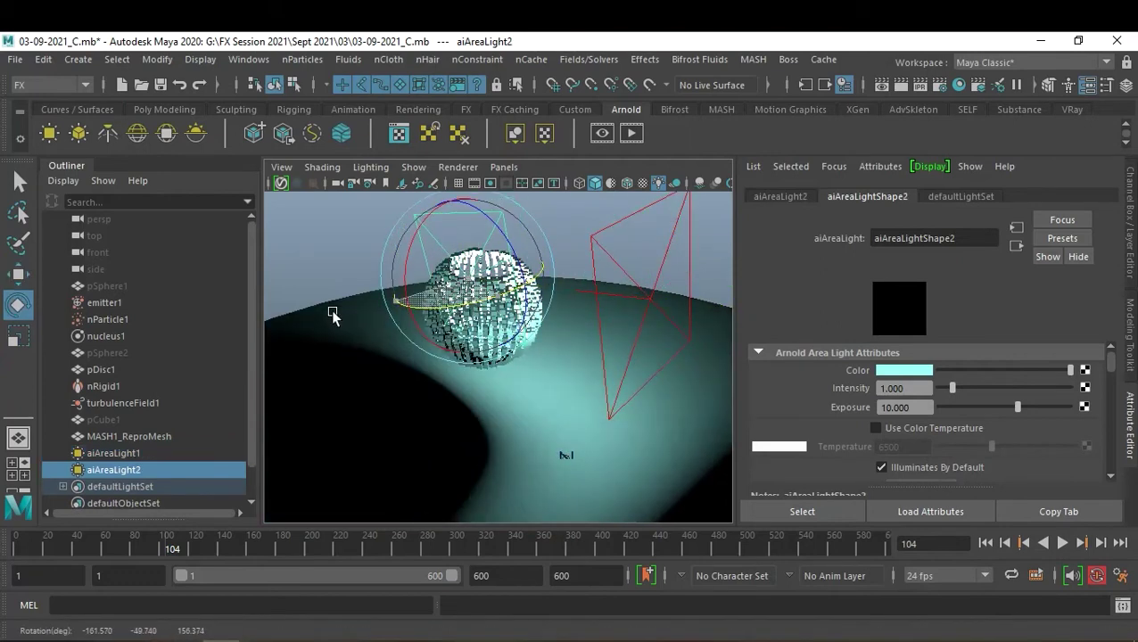
{"action": "mouse_move", "coordinate": [441, 309]}
{"action": "left_mouse_down"}
{"action": "mouse_move", "coordinate": [361, 309]}
{"action": "mouse_move", "coordinate": [506, 303]}
{"action": "mouse_move", "coordinate": [422, 300]}
{"action": "mouse_move", "coordinate": [500, 261]}
{"action": "mouse_move", "coordinate": [517, 293]}
{"action": "mouse_move", "coordinate": [473, 285]}
{"action": "left_mouse_up"}
- Raise aiAreaLight2, give it a saturated orange colour, and push its exposure to 12.434
{"action": "key", "text": "w"}
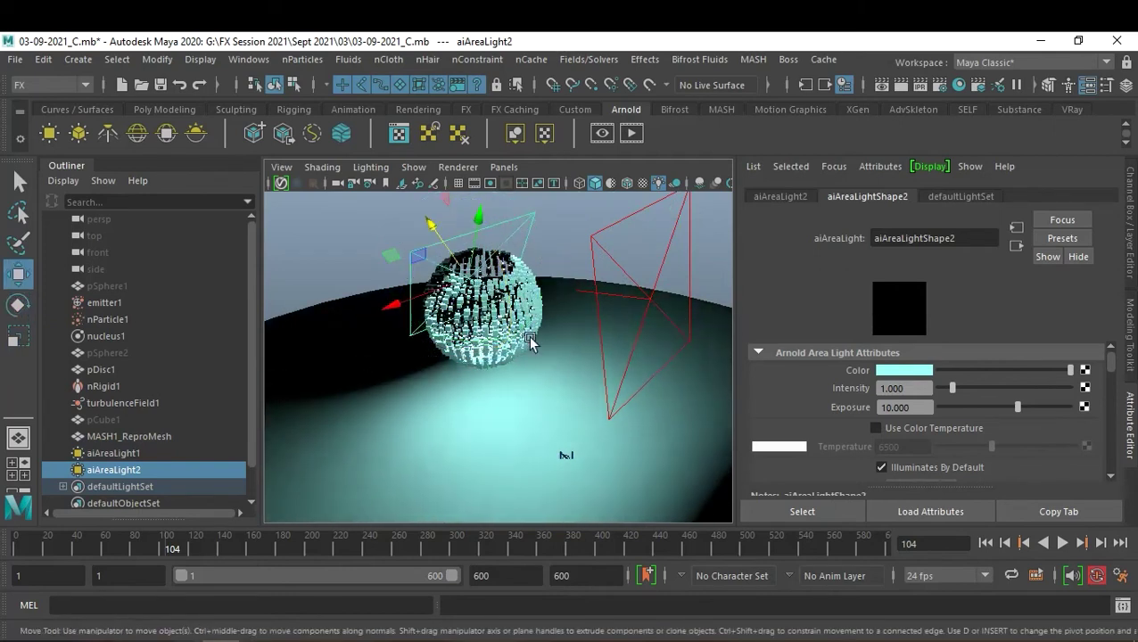
{"action": "left_click_drag", "start_coordinate": [431, 229], "coordinate": [368, 169]}
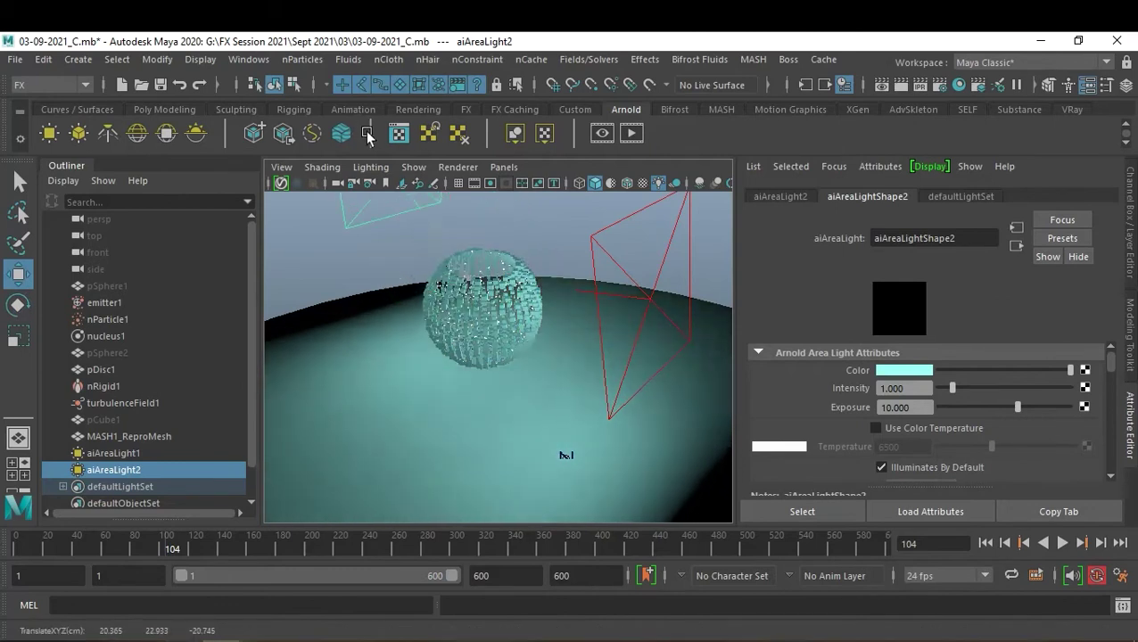
{"action": "left_click", "coordinate": [904, 371]}
{"action": "left_click_drag", "start_coordinate": [852, 414], "coordinate": [831, 417]}
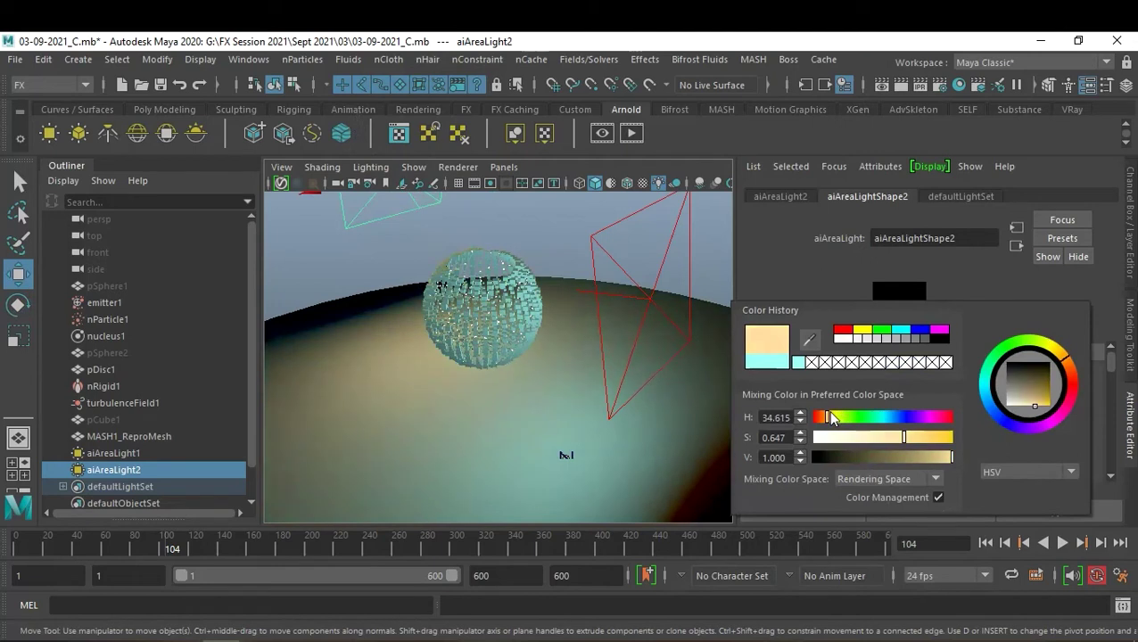
{"action": "left_click_drag", "start_coordinate": [885, 455], "coordinate": [910, 458]}
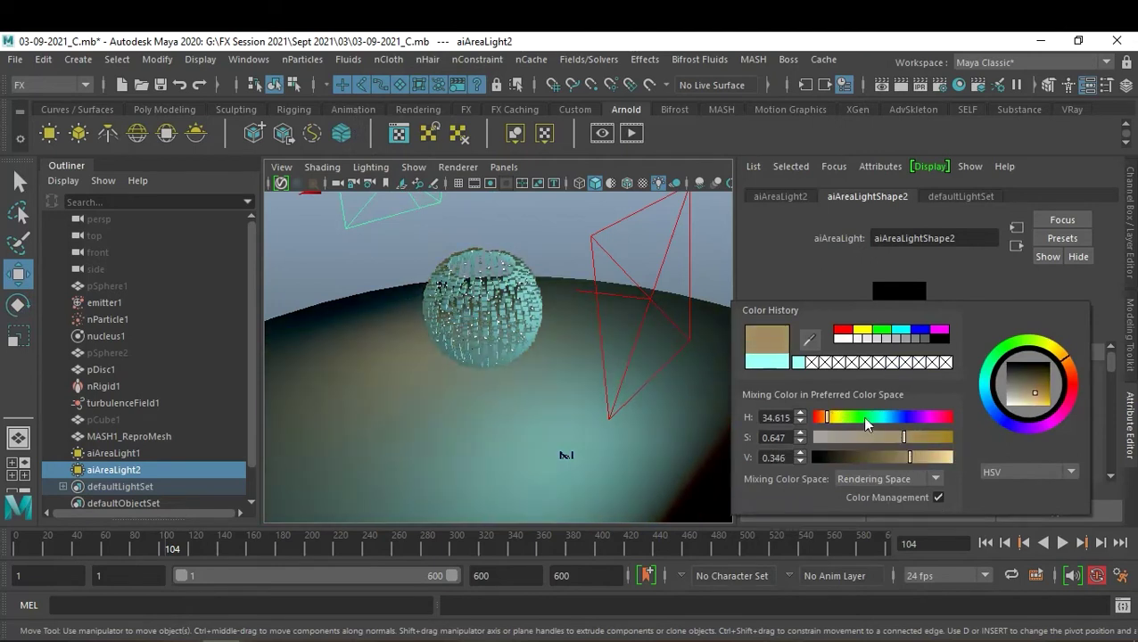
{"action": "left_click_drag", "start_coordinate": [828, 418], "coordinate": [826, 419]}
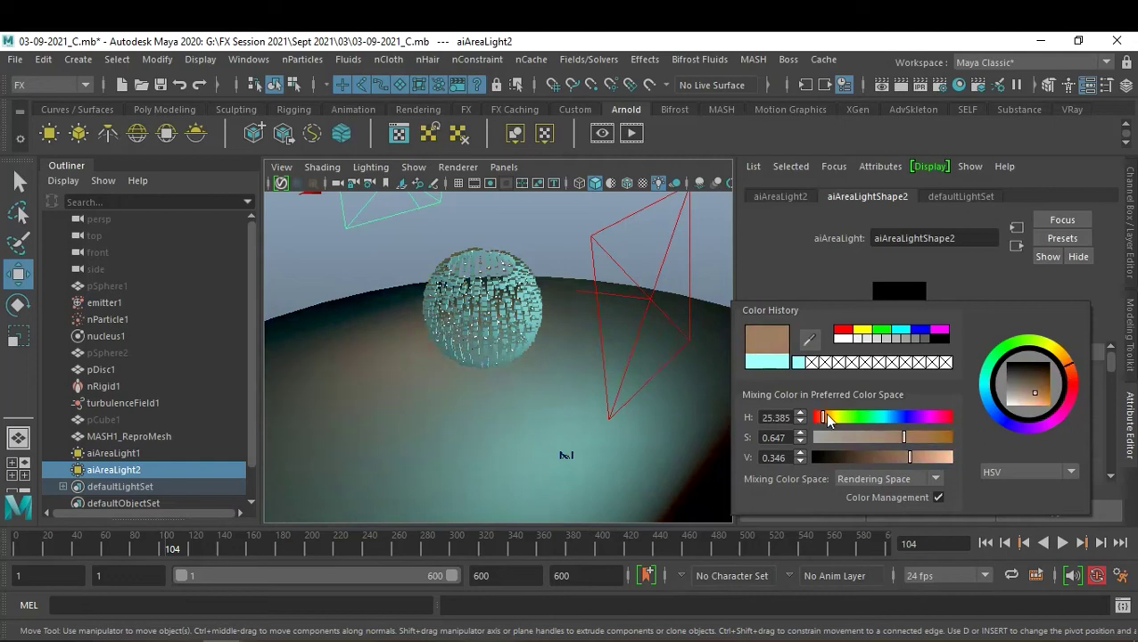
{"action": "left_click_drag", "start_coordinate": [915, 437], "coordinate": [984, 435]}
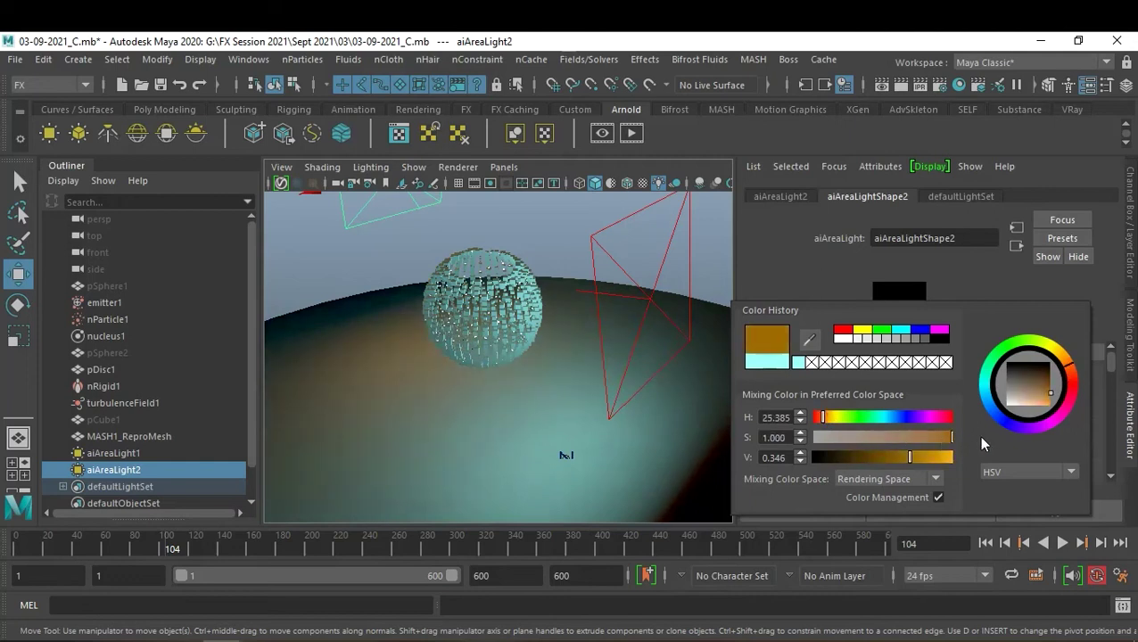
{"action": "left_click", "coordinate": [848, 333]}
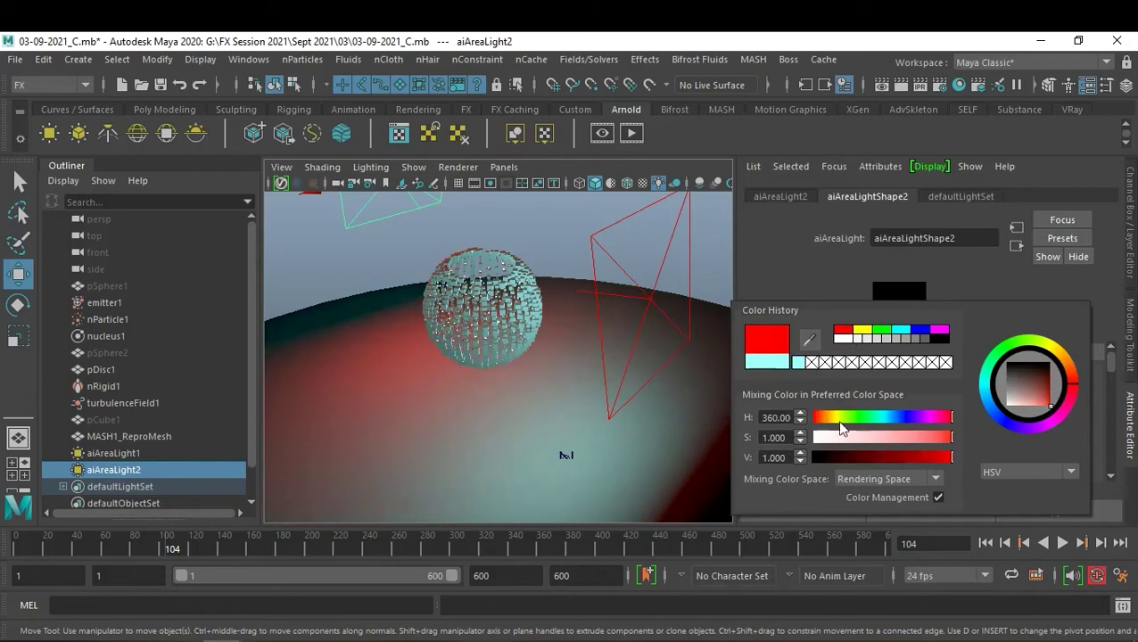
{"action": "left_click", "coordinate": [826, 418]}
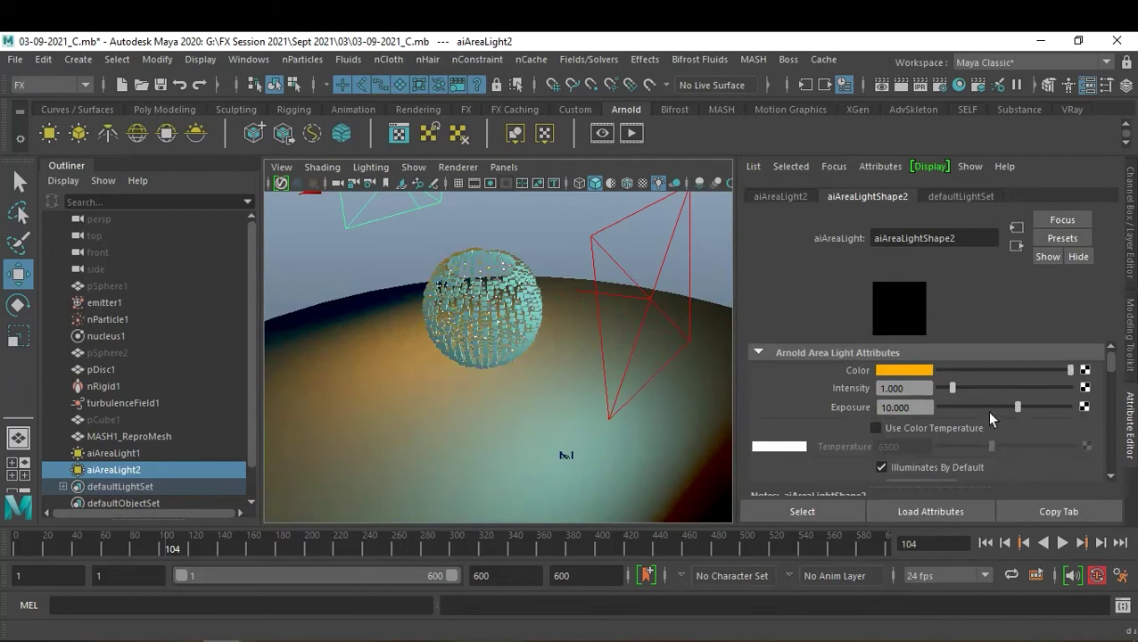
{"action": "left_click_drag", "start_coordinate": [1017, 409], "coordinate": [1029, 409]}
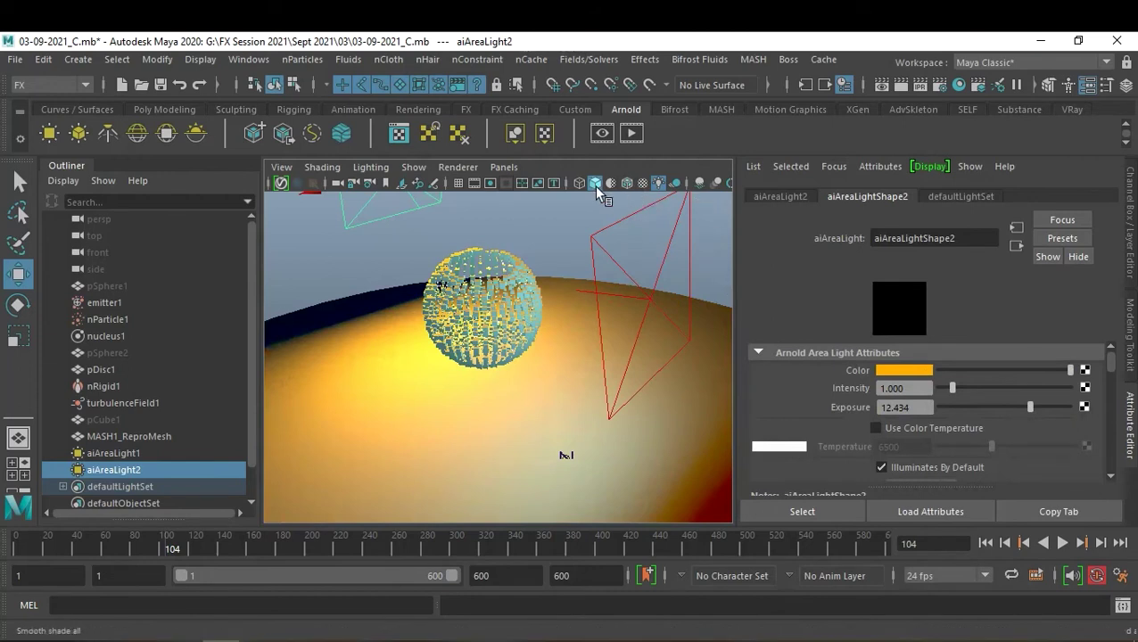
- Turn on viewport shadows and orbit to see the sphere's shadows on the floor
{"action": "left_click", "coordinate": [675, 183]}
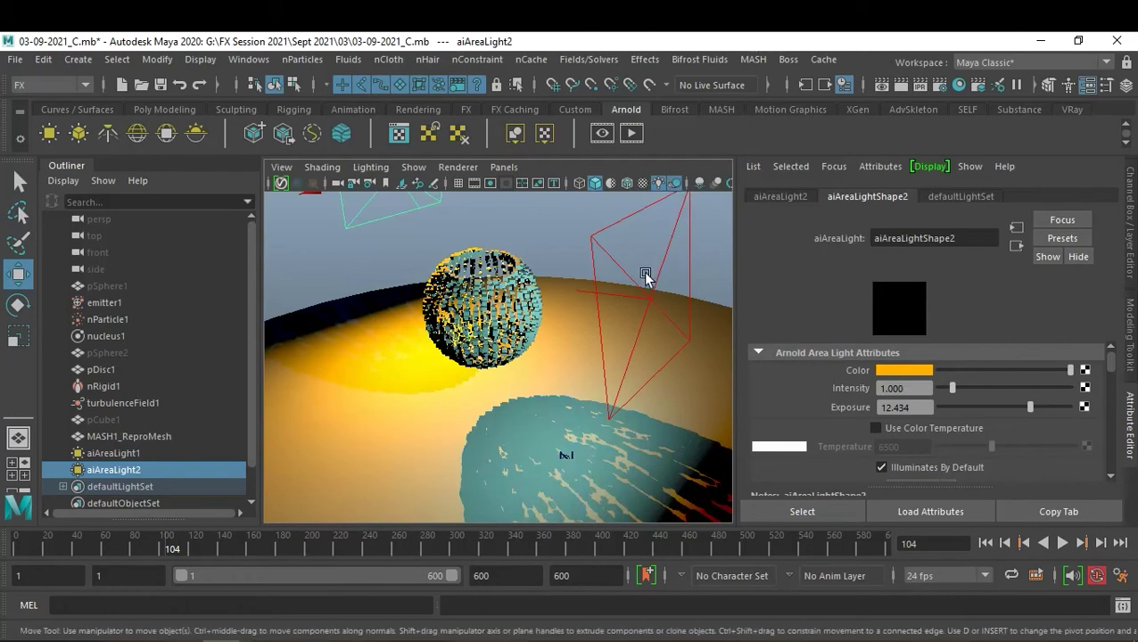
{"action": "mouse_move", "coordinate": [657, 280]}
{"action": "left_mouse_down", "text": "alt"}
{"action": "mouse_move", "coordinate": [612, 328]}
{"action": "mouse_move", "coordinate": [667, 306]}
{"action": "mouse_move", "coordinate": [554, 328]}
{"action": "mouse_move", "coordinate": [594, 348]}
{"action": "mouse_move", "coordinate": [564, 348]}
{"action": "mouse_move", "coordinate": [579, 355]}
{"action": "mouse_move", "coordinate": [648, 346]}
{"action": "mouse_move", "coordinate": [620, 327]}
{"action": "left_mouse_up", "text": "alt"}
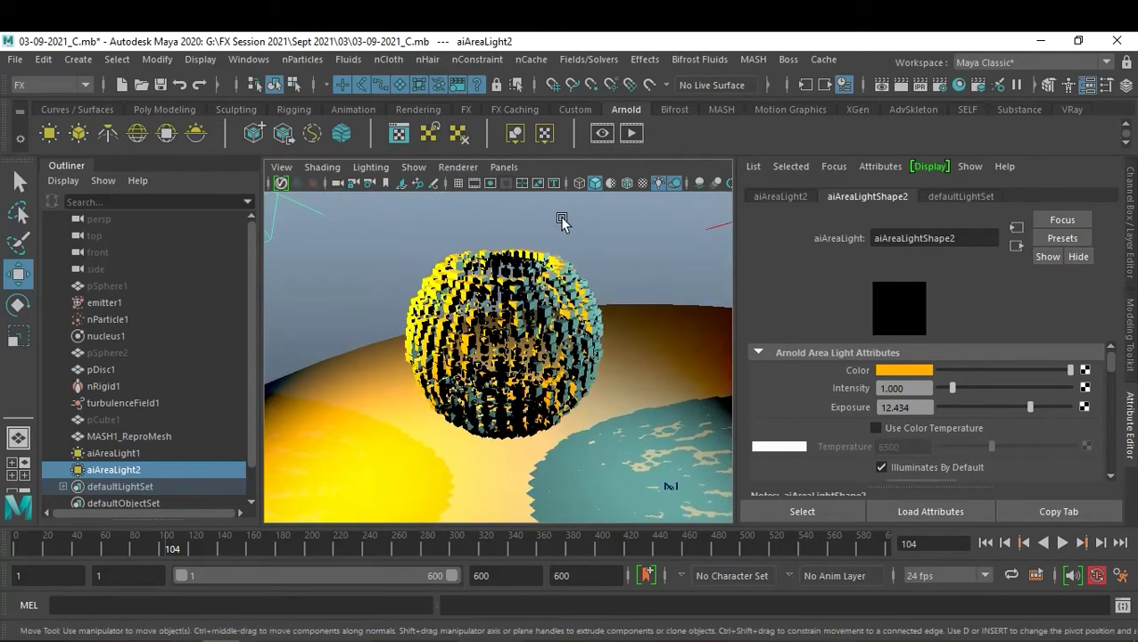
{"action": "key", "text": "ctrl+a"}
{"action": "key", "text": "ctrl+a"}
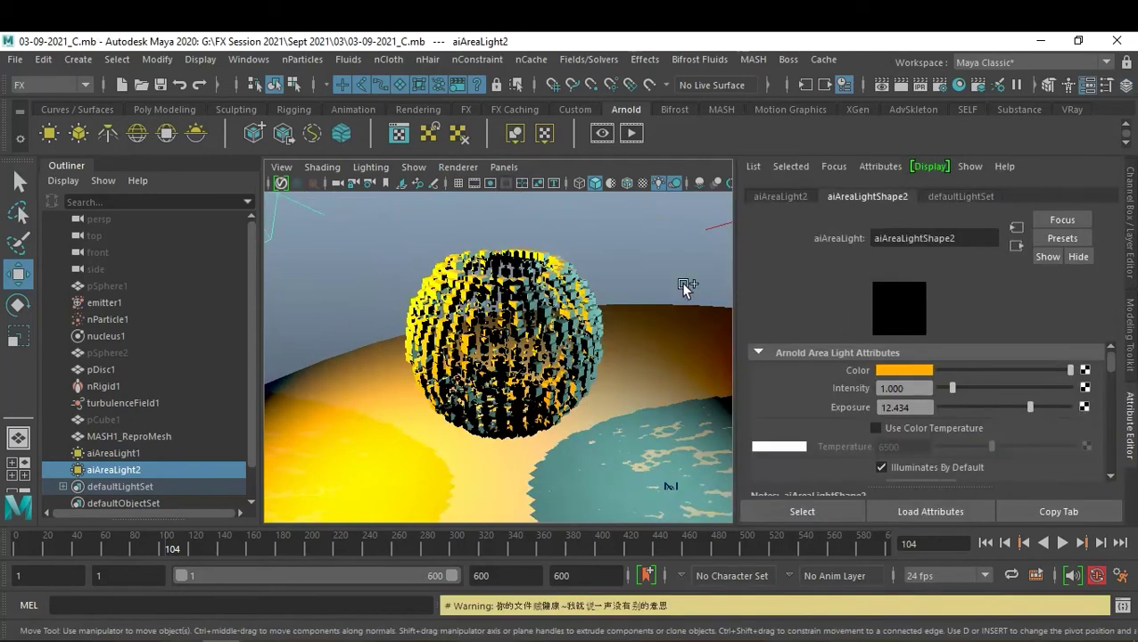
- Save the scene as 03-09-2021_D.mb, replacing the C suffix with D
{"action": "key", "text": "ctrl+shift+s"}
{"action": "left_click_drag", "start_coordinate": [117, 571], "coordinate": [195, 577]}
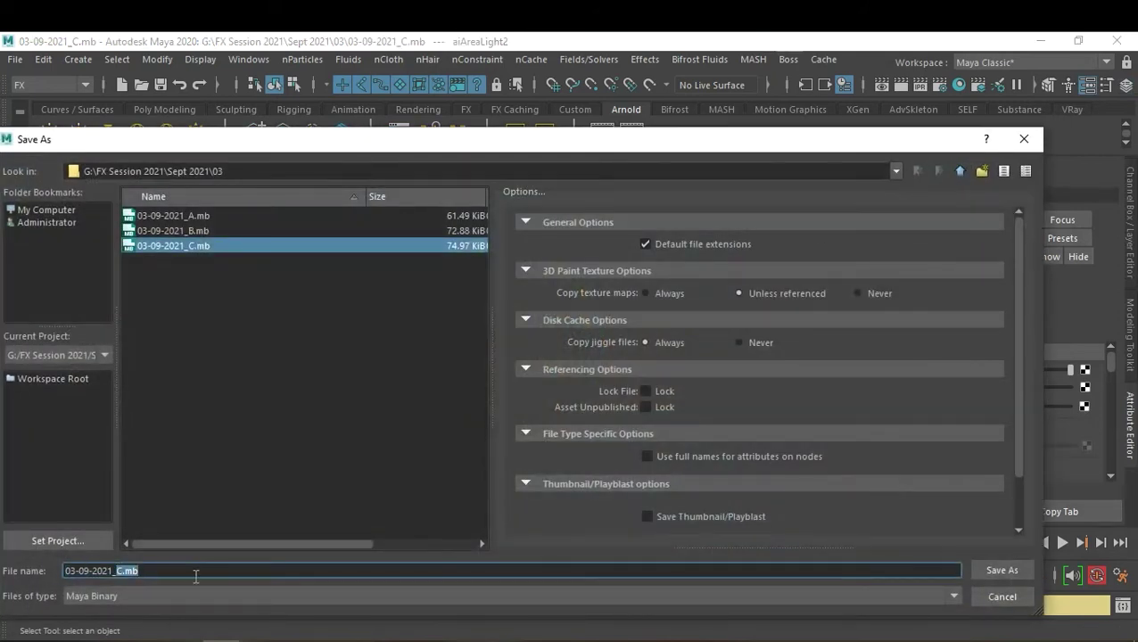
{"action": "type", "text": "D"}
{"action": "key", "text": "Return"}
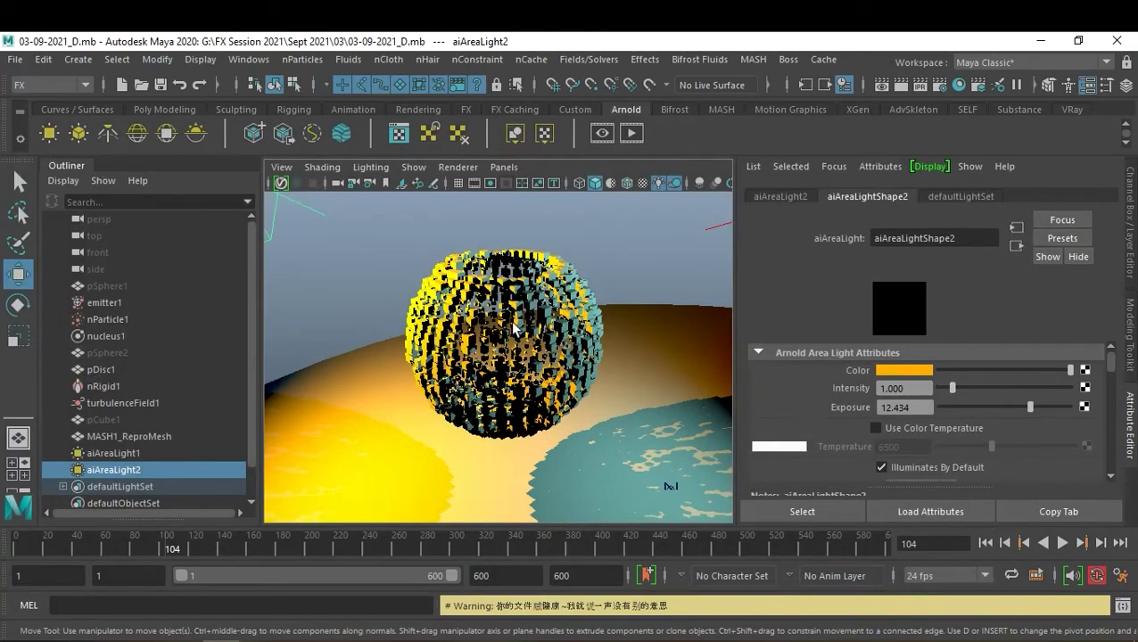
- Enable Multisampling Anti-aliasing and Screen-space Ambient Occlusion in the Viewport 2.0 settings
{"action": "left_click", "coordinate": [457, 167]}
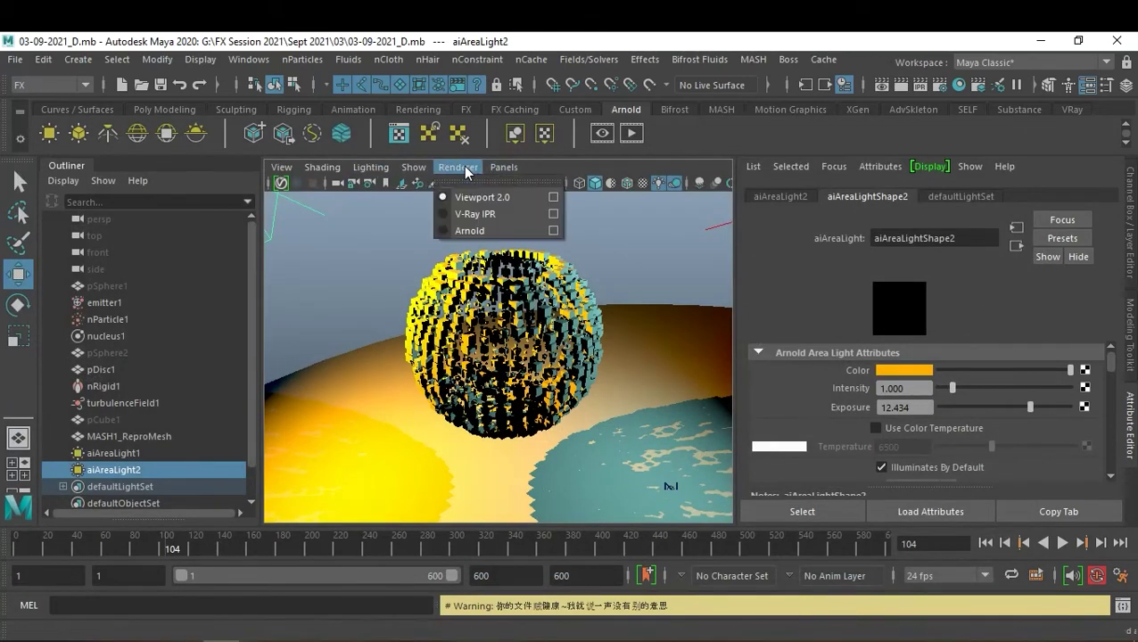
{"action": "left_click", "coordinate": [554, 197]}
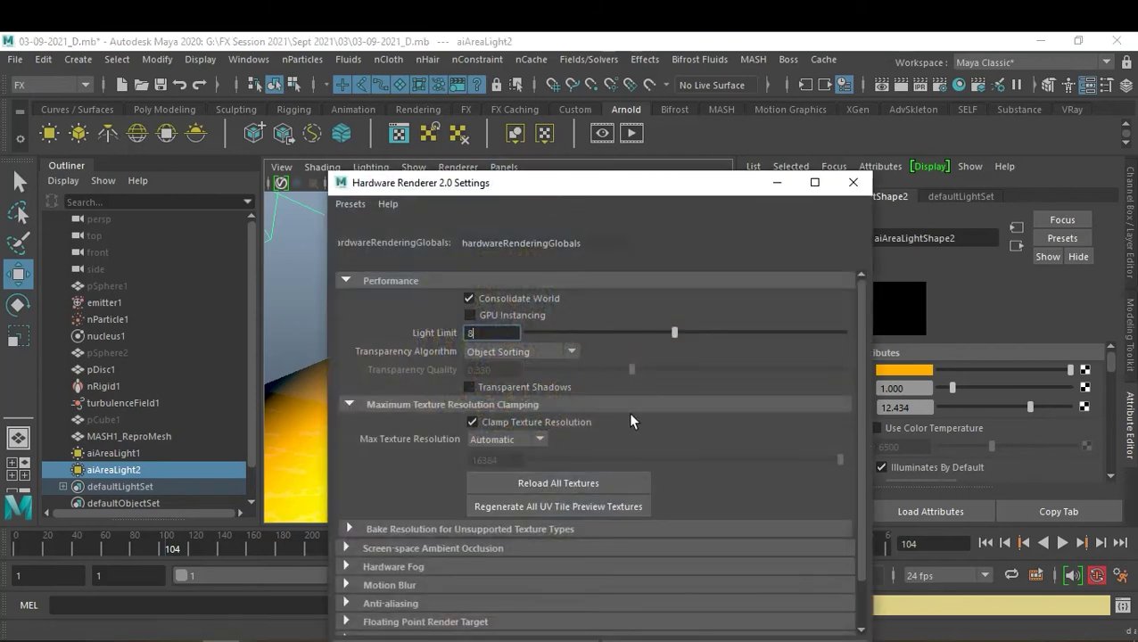
{"action": "scroll", "coordinate": [665, 437], "scroll_direction": "down", "scroll_amount": 2}
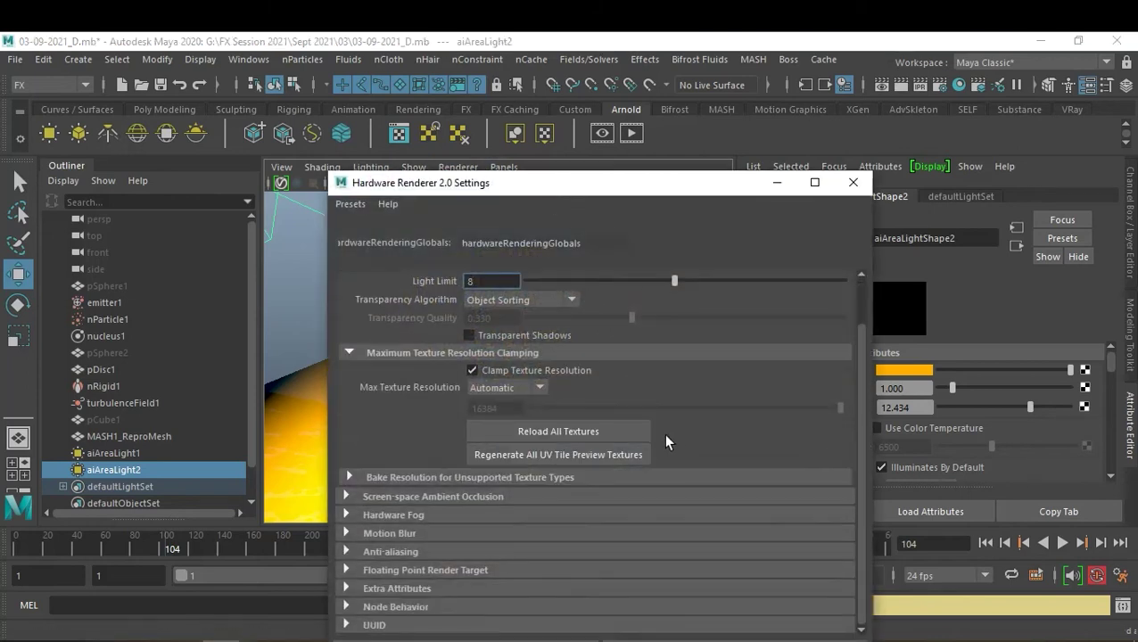
{"action": "left_click", "coordinate": [409, 550]}
{"action": "left_click", "coordinate": [469, 586]}
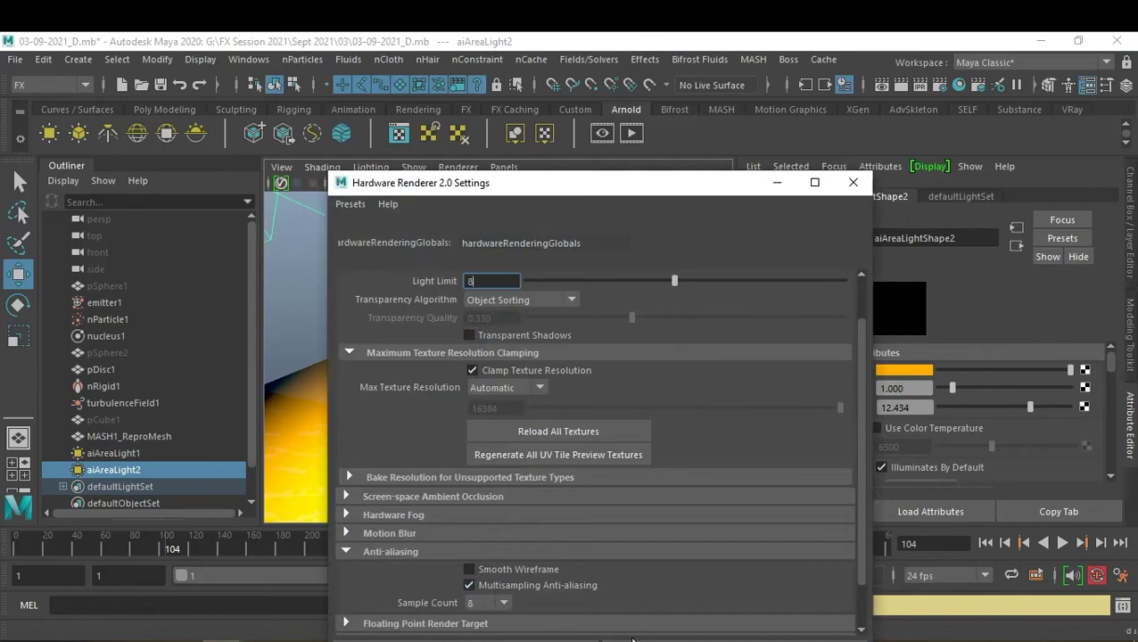
{"action": "left_click", "coordinate": [439, 498]}
{"action": "left_click", "coordinate": [471, 516]}
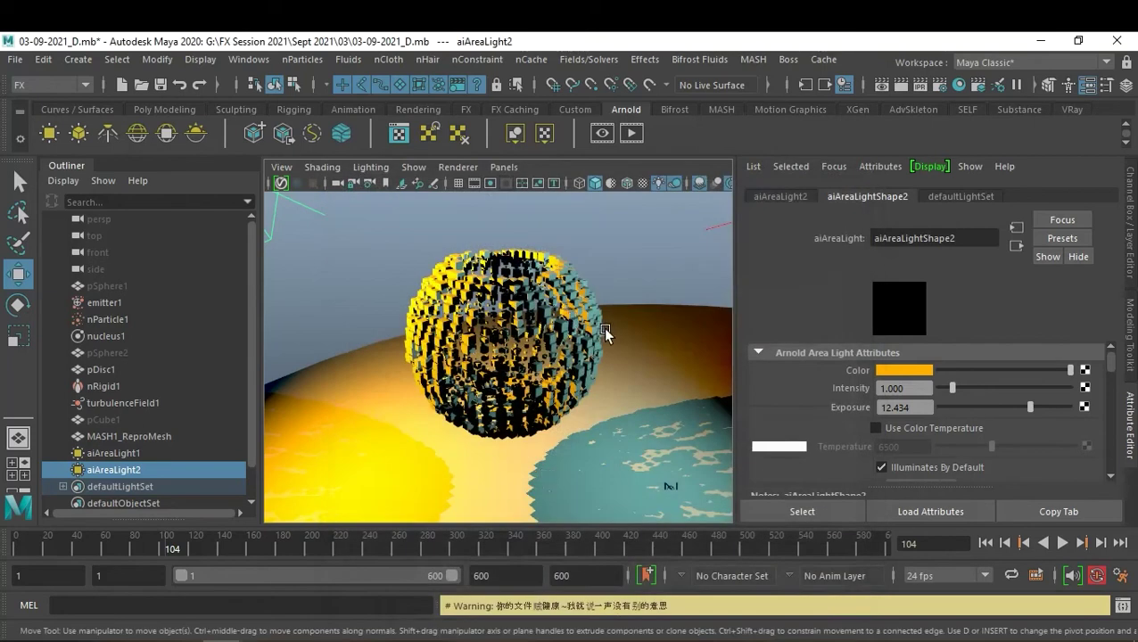
- Orbit the view around the lit cube sphere
{"action": "right_click_drag", "start_coordinate": [624, 346], "coordinate": [524, 328], "text": "alt"}
{"action": "left_click_drag", "start_coordinate": [524, 327], "coordinate": [528, 326], "text": "alt"}
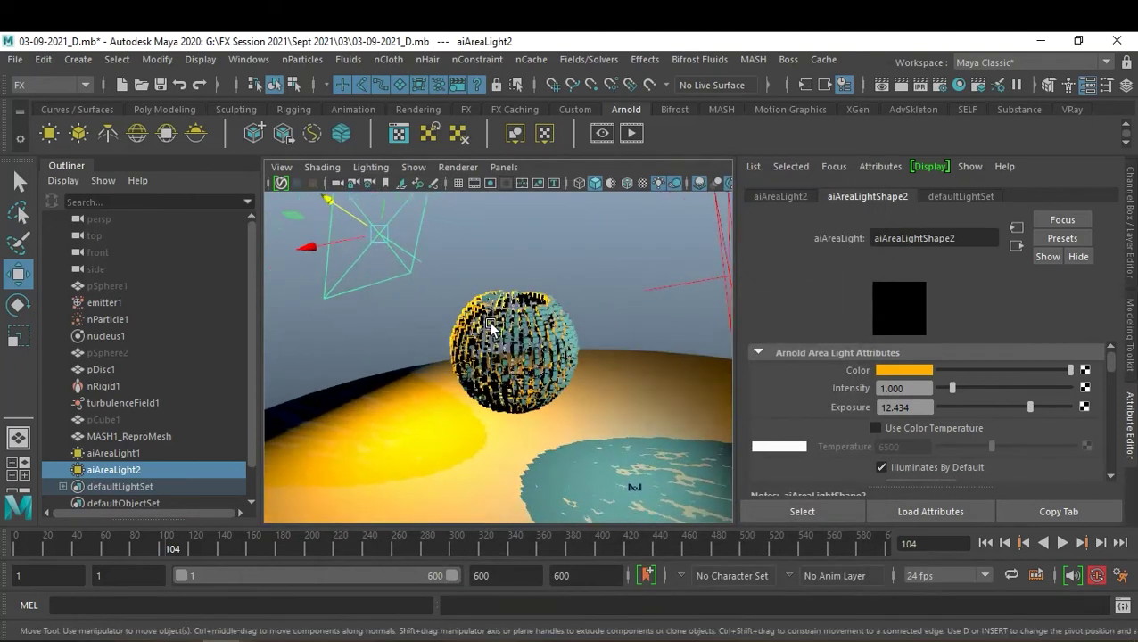
{"action": "mouse_move", "coordinate": [528, 325]}
{"action": "right_mouse_down", "text": "alt"}
{"action": "mouse_move", "coordinate": [641, 309]}
{"action": "mouse_move", "coordinate": [544, 296]}
{"action": "right_mouse_up", "text": "alt"}
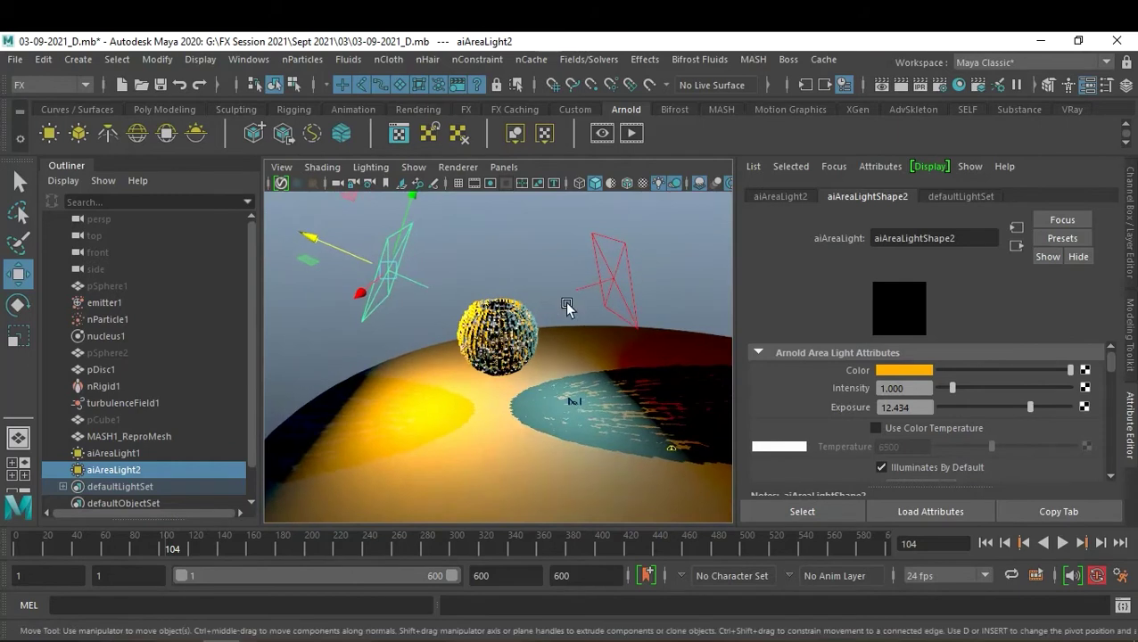
{"action": "left_click_drag", "start_coordinate": [546, 295], "coordinate": [590, 327], "text": "alt"}
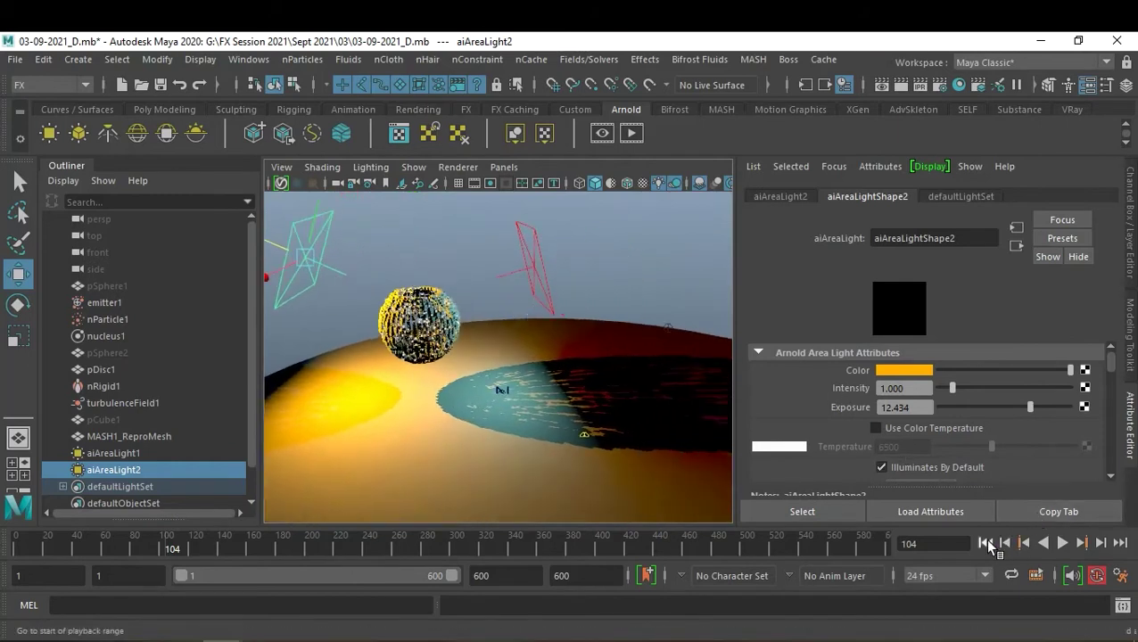
- Replay the simulation from frame 1, stop at frame 540, and zoom in on the scattered cubes
{"action": "left_click", "coordinate": [986, 543]}
{"action": "left_click", "coordinate": [1062, 542]}
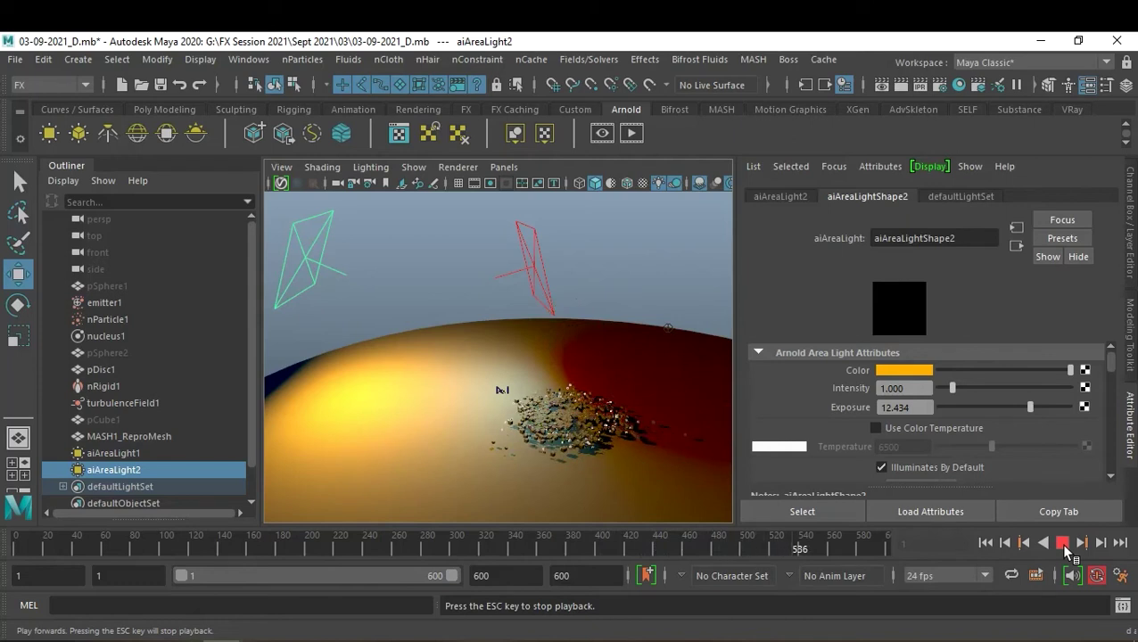
{"action": "left_click", "coordinate": [1063, 544]}
{"action": "right_click_drag", "start_coordinate": [517, 449], "coordinate": [600, 455], "text": "alt"}
{"action": "middle_click_drag", "start_coordinate": [601, 455], "coordinate": [488, 365], "text": "alt"}
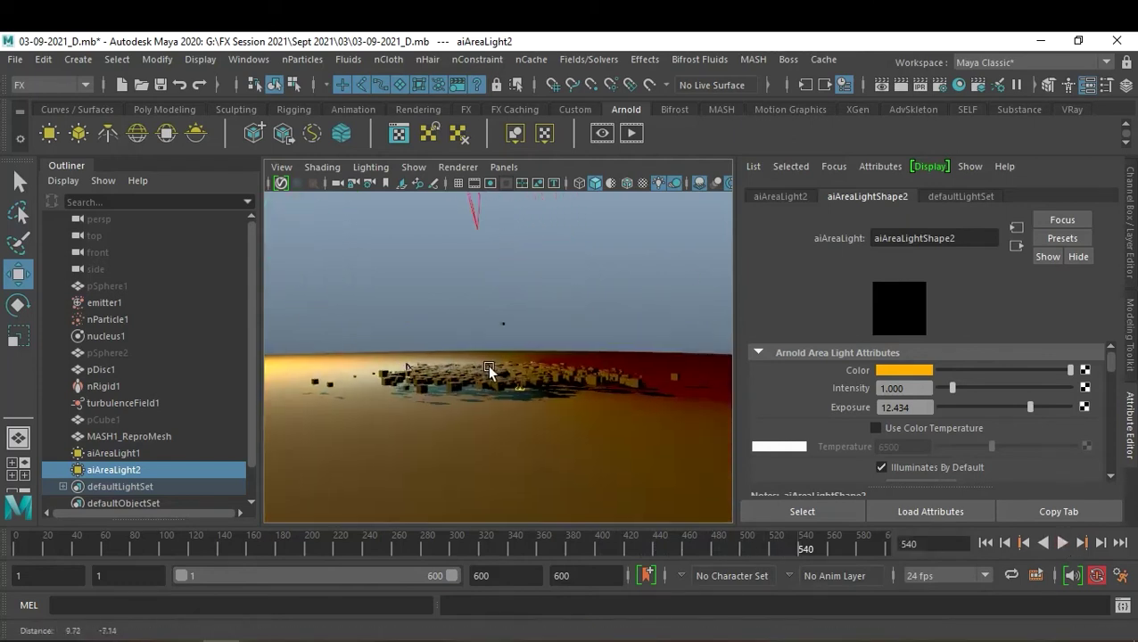
{"action": "right_click_drag", "start_coordinate": [487, 365], "coordinate": [528, 399], "text": "alt"}
{"action": "mouse_move", "coordinate": [527, 399]}
{"action": "middle_mouse_down", "text": "alt"}
{"action": "mouse_move", "coordinate": [590, 389]}
{"action": "mouse_move", "coordinate": [531, 380]}
{"action": "middle_mouse_up", "text": "alt"}
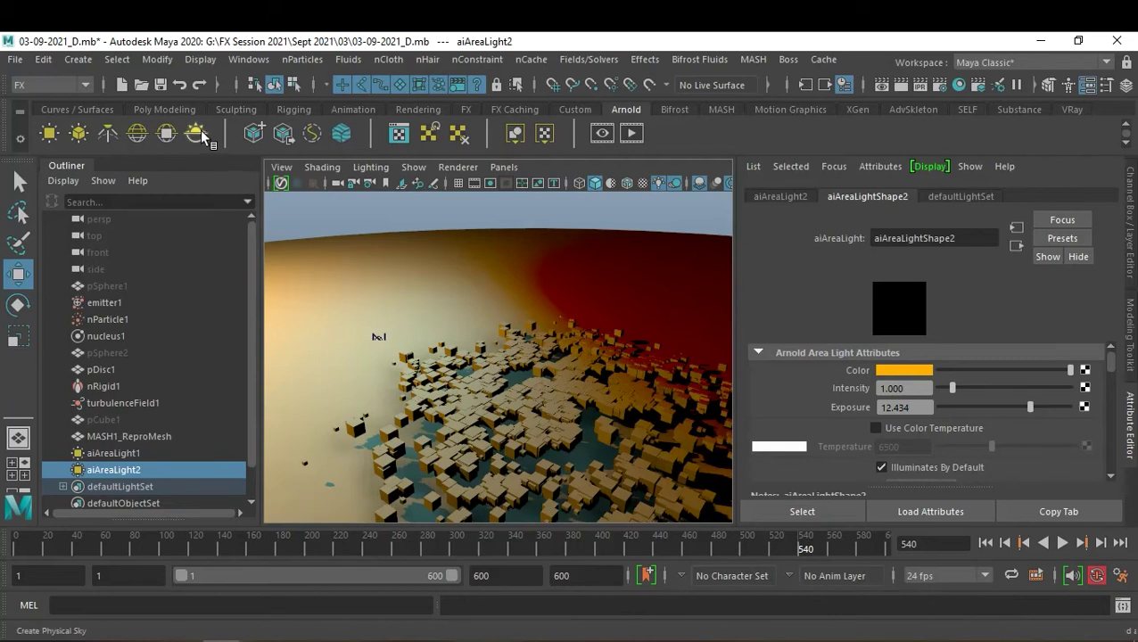
- Add aiSkyDomeLight1 with Intensity 0.3, then look through its attributes
{"action": "left_click", "coordinate": [139, 134]}
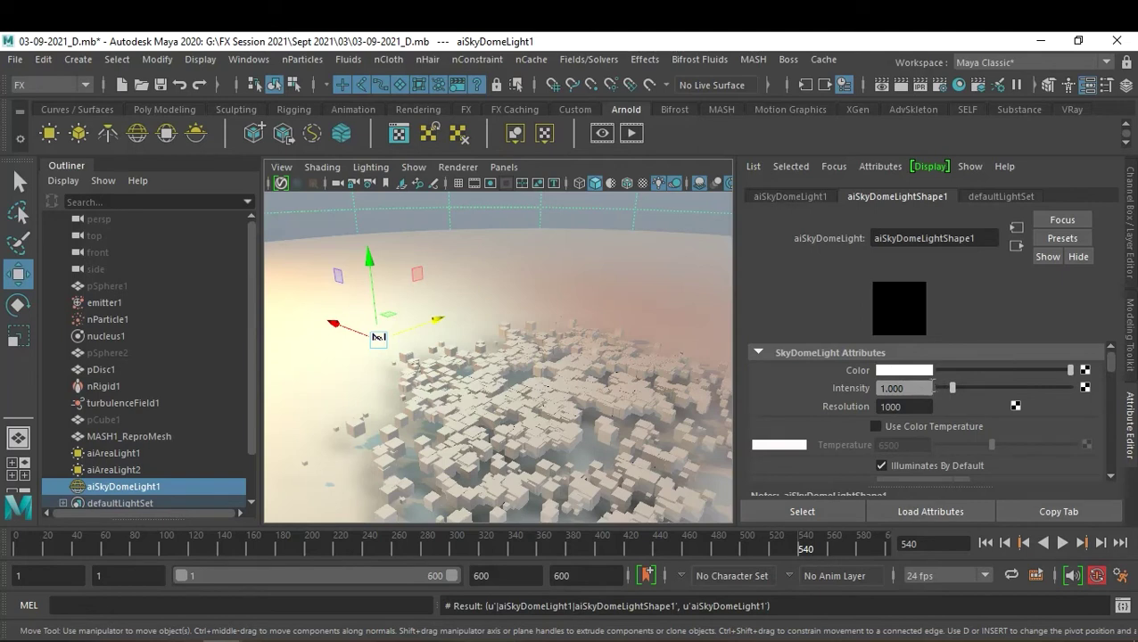
{"action": "left_click", "coordinate": [913, 386]}
{"action": "type", "text": "3"}
{"action": "key", "text": "Return"}
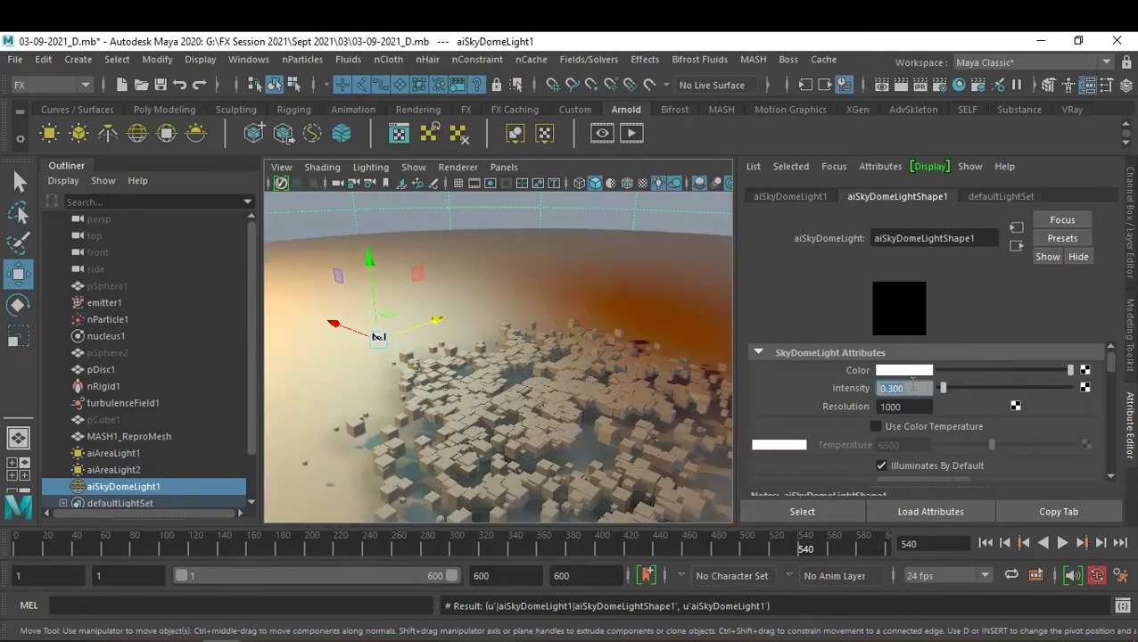
{"action": "left_click", "coordinate": [913, 387]}
{"action": "scroll", "coordinate": [977, 409], "scroll_direction": "down", "scroll_amount": 3}
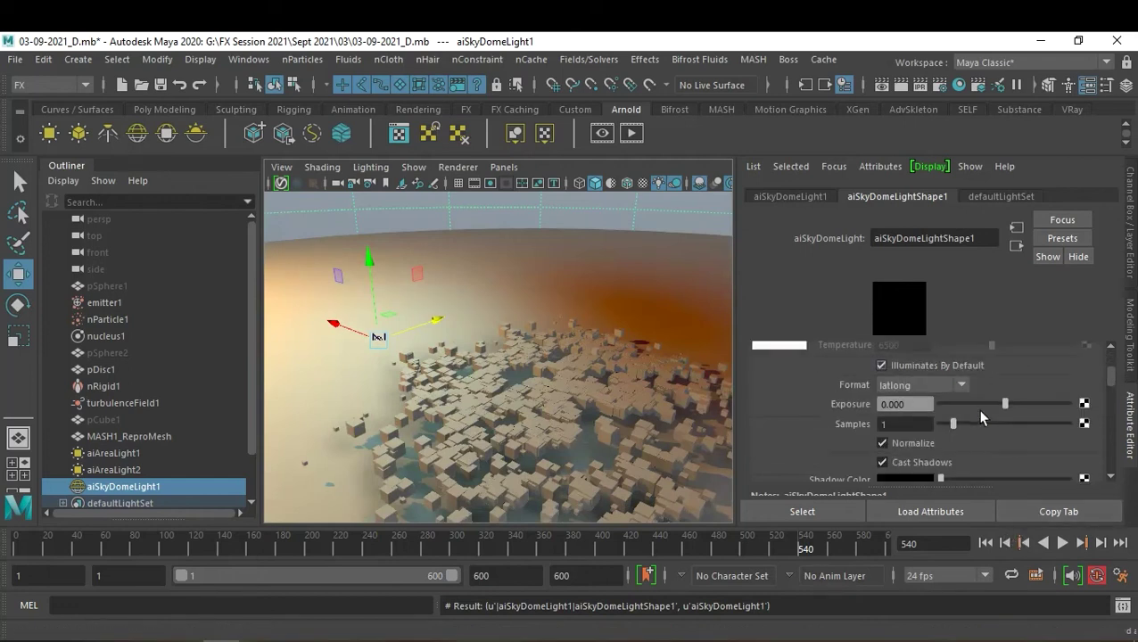
{"action": "scroll", "coordinate": [977, 410], "scroll_direction": "down", "scroll_amount": 3}
{"action": "scroll", "coordinate": [977, 409], "scroll_direction": "up", "scroll_amount": 2}
{"action": "scroll", "coordinate": [1022, 414], "scroll_direction": "up", "scroll_amount": 2}
{"action": "scroll", "coordinate": [1025, 417], "scroll_direction": "down", "scroll_amount": 2}
{"action": "scroll", "coordinate": [1025, 417], "scroll_direction": "down", "scroll_amount": 2}
{"action": "scroll", "coordinate": [1026, 418], "scroll_direction": "down", "scroll_amount": 2}
{"action": "scroll", "coordinate": [1026, 417], "scroll_direction": "down", "scroll_amount": 1}
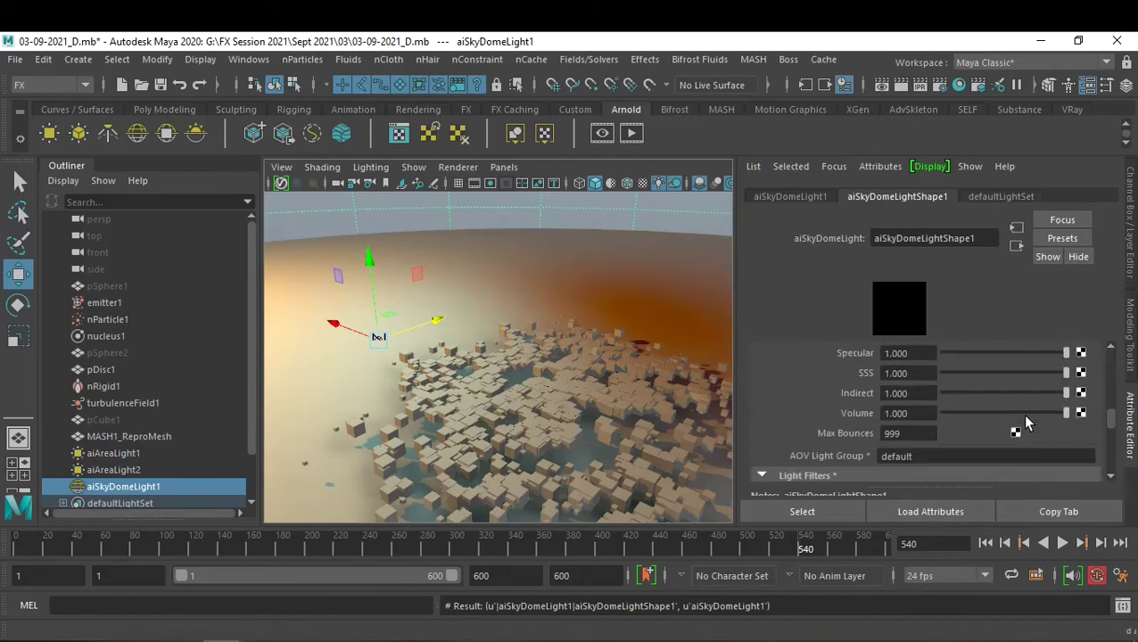
{"action": "scroll", "coordinate": [1026, 421], "scroll_direction": "up", "scroll_amount": 2}
{"action": "scroll", "coordinate": [1021, 414], "scroll_direction": "up", "scroll_amount": 2}
{"action": "scroll", "coordinate": [1021, 414], "scroll_direction": "up", "scroll_amount": 2}
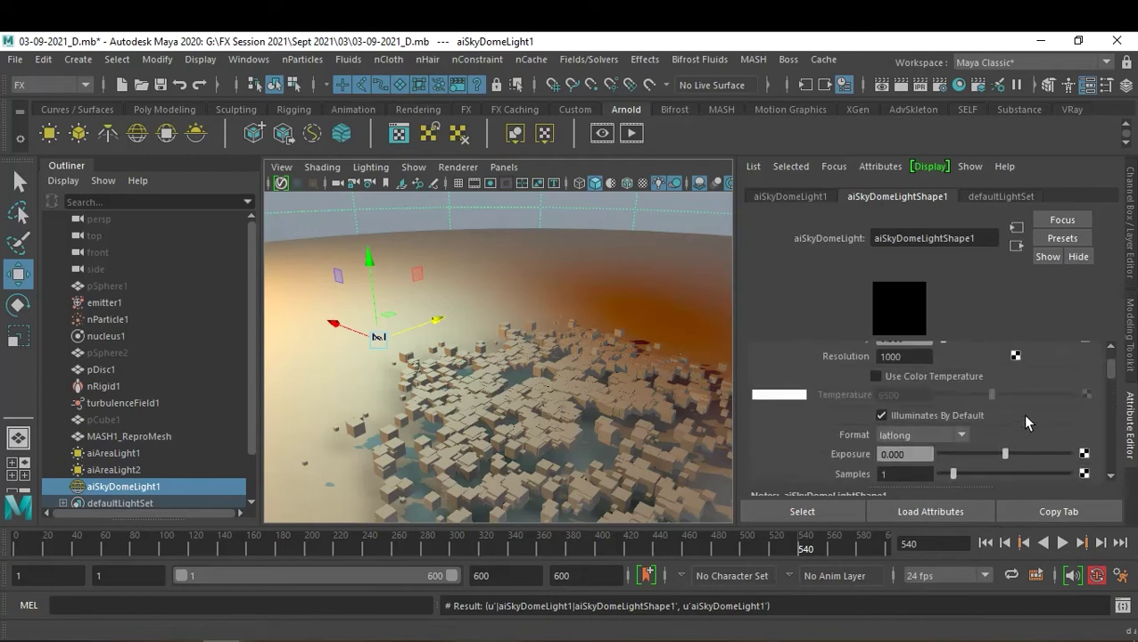
{"action": "scroll", "coordinate": [1022, 413], "scroll_direction": "up", "scroll_amount": 2}
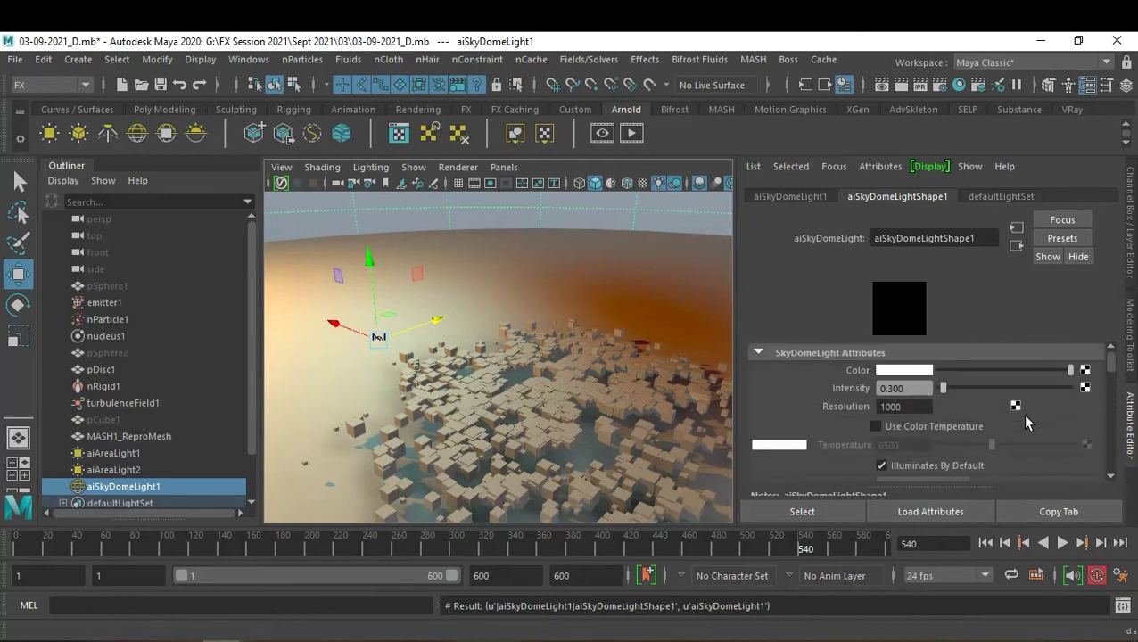
- Replay the simulation from frame 1, stop at frame 74, and orbit around the cube bowl
{"action": "left_click", "coordinate": [986, 543]}
{"action": "left_click", "coordinate": [1062, 542]}
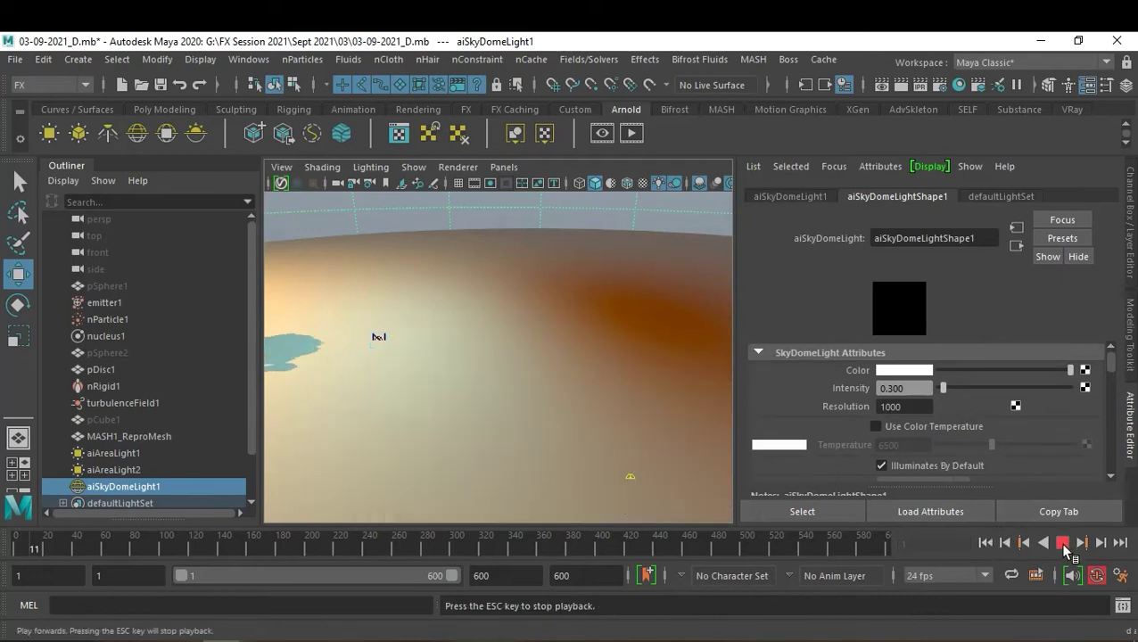
{"action": "left_click", "coordinate": [1063, 543]}
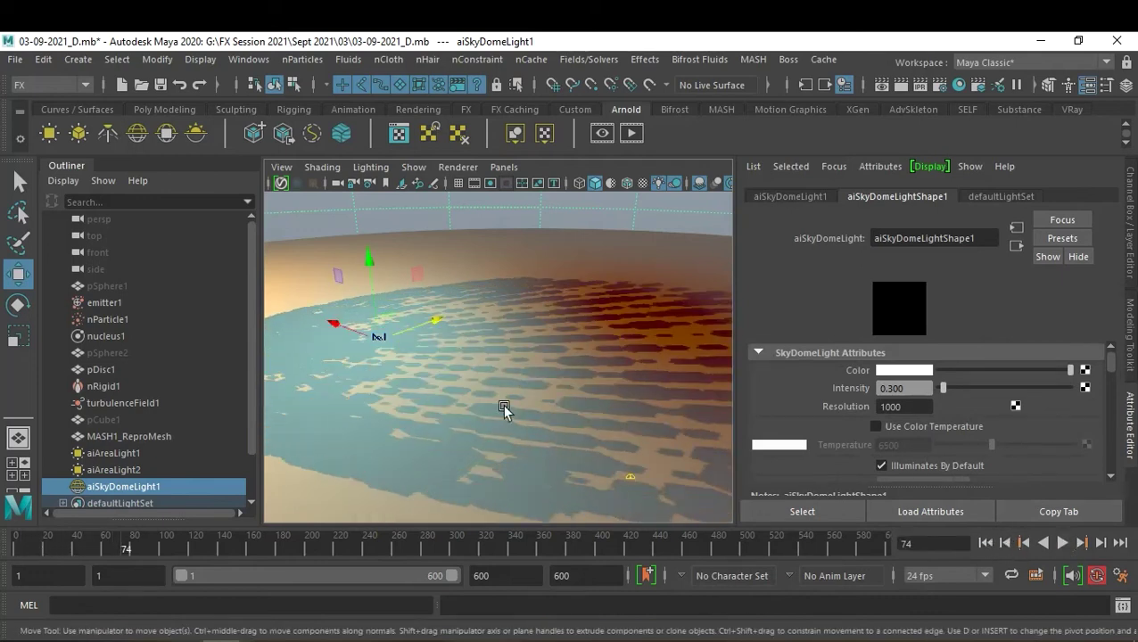
{"action": "mouse_move", "coordinate": [517, 409]}
{"action": "left_mouse_down", "text": "alt"}
{"action": "mouse_move", "coordinate": [429, 356]}
{"action": "mouse_move", "coordinate": [480, 431]}
{"action": "mouse_move", "coordinate": [503, 403]}
{"action": "mouse_move", "coordinate": [655, 417]}
{"action": "left_mouse_up", "text": "alt"}
{"action": "mouse_move", "coordinate": [656, 417]}
{"action": "right_mouse_down", "text": "alt"}
{"action": "mouse_move", "coordinate": [671, 393]}
{"action": "mouse_move", "coordinate": [637, 388]}
{"action": "right_mouse_up", "text": "alt"}
{"action": "mouse_move", "coordinate": [637, 388]}
{"action": "left_mouse_down", "text": "alt"}
{"action": "mouse_move", "coordinate": [652, 397]}
{"action": "mouse_move", "coordinate": [495, 402]}
{"action": "mouse_move", "coordinate": [613, 398]}
{"action": "mouse_move", "coordinate": [639, 408]}
{"action": "mouse_move", "coordinate": [484, 397]}
{"action": "mouse_move", "coordinate": [574, 401]}
{"action": "left_mouse_up", "text": "alt"}
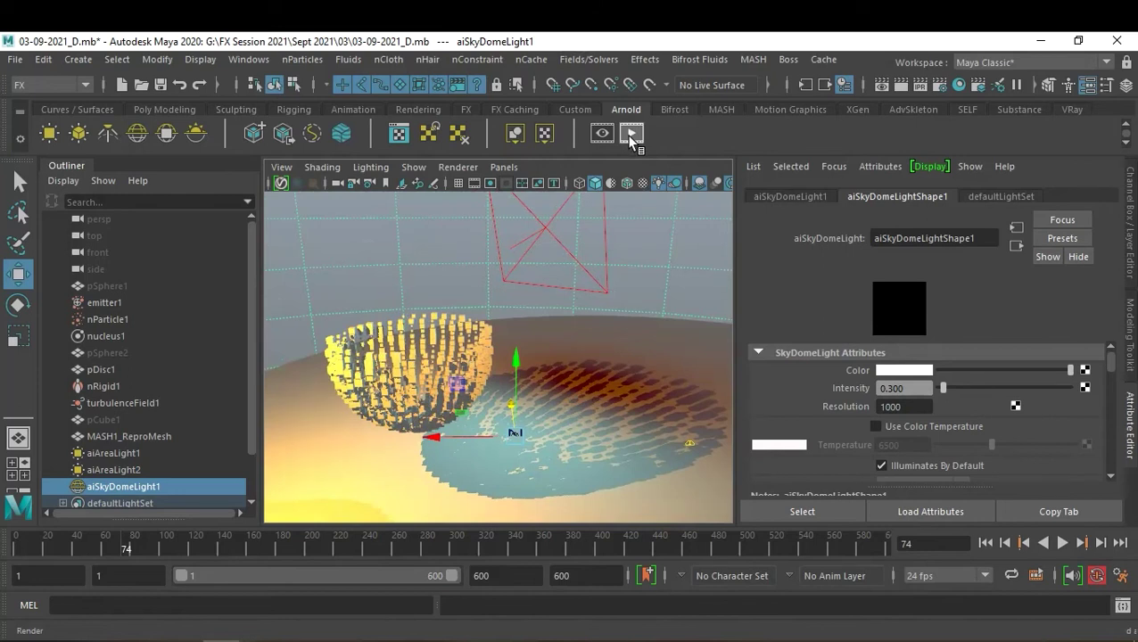
{"action": "left_click", "coordinate": [629, 135]}
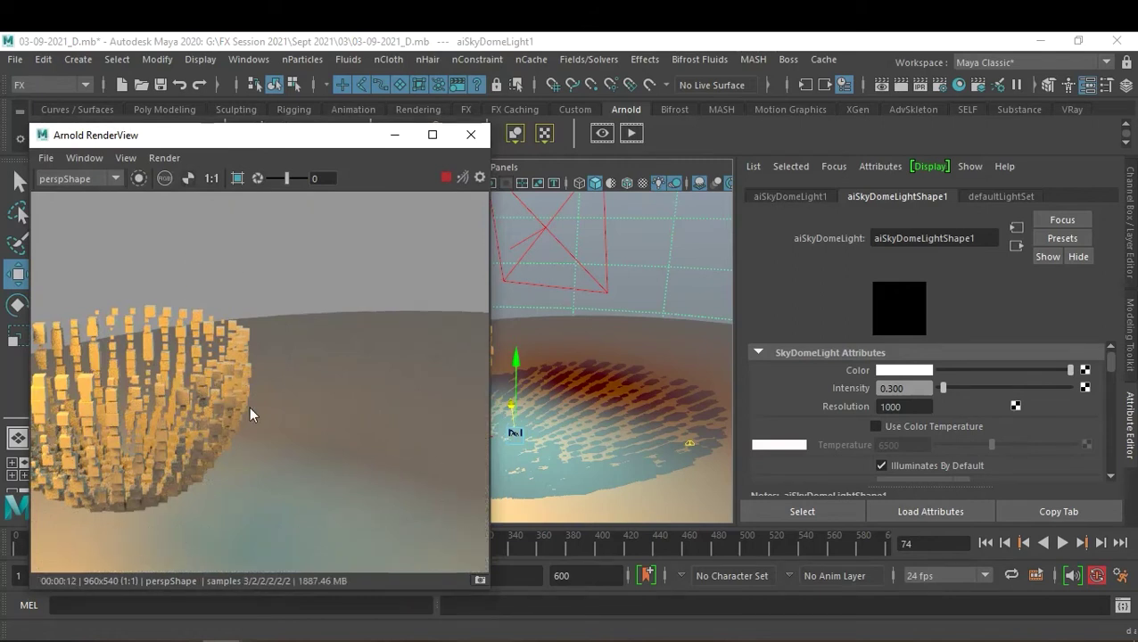
{"action": "key", "text": "f"}
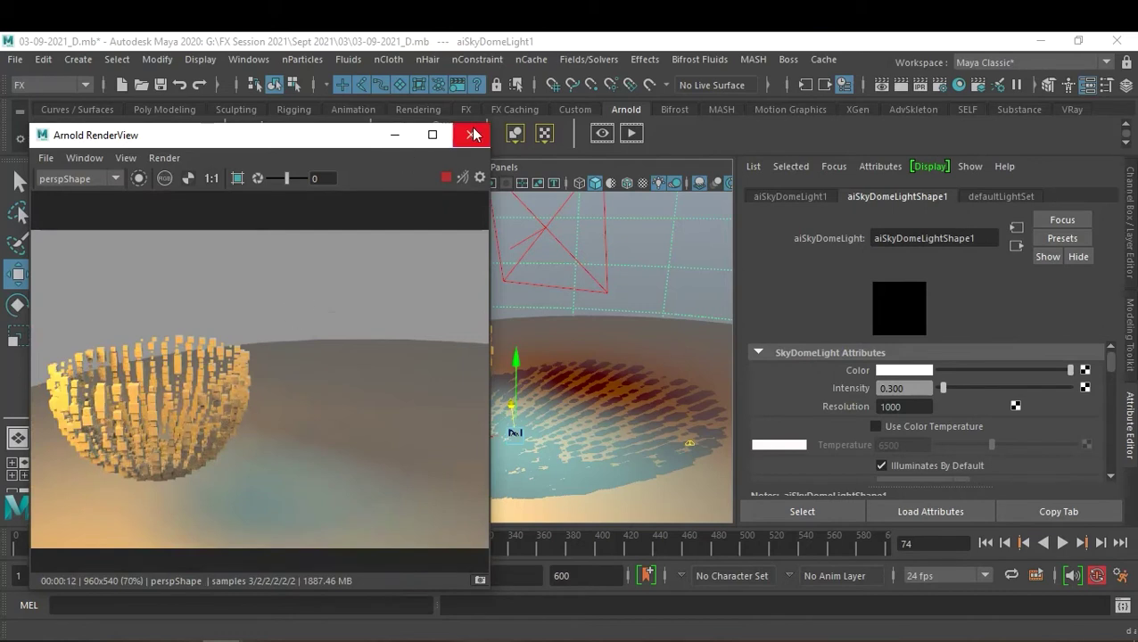
{"action": "left_click", "coordinate": [471, 134]}
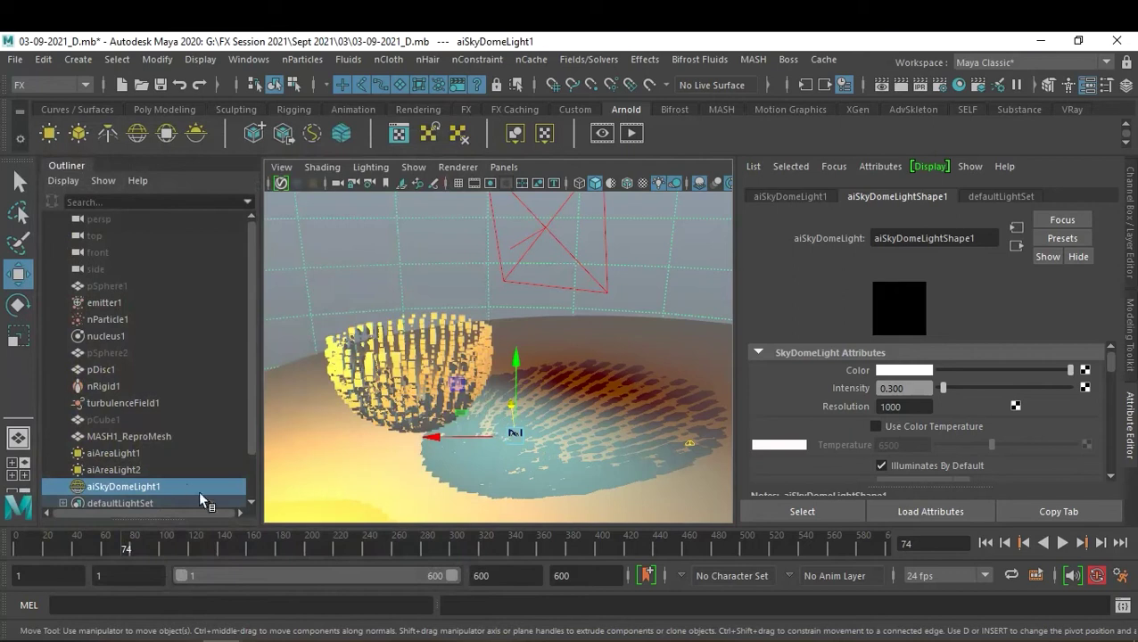
- Put the area and sky dome lights on a new display layer, layer1, set to template
{"action": "scroll", "coordinate": [181, 489], "scroll_direction": "down", "scroll_amount": 1}
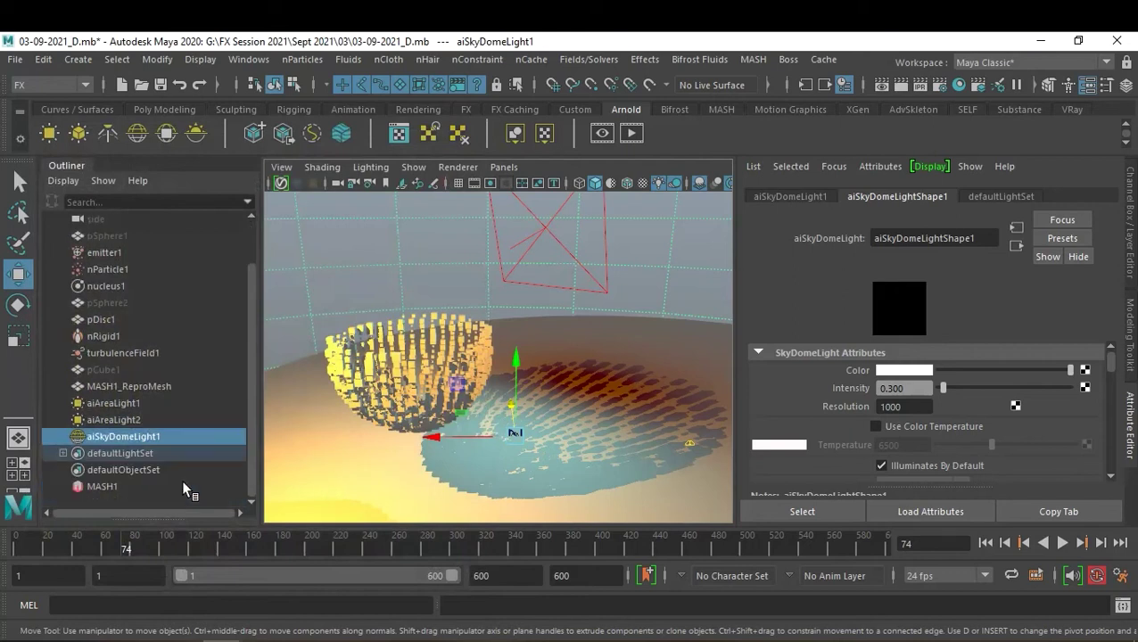
{"action": "left_click", "coordinate": [150, 401], "text": "ctrl"}
{"action": "left_click", "coordinate": [149, 418], "text": "ctrl"}
{"action": "key", "text": "ctrl+a"}
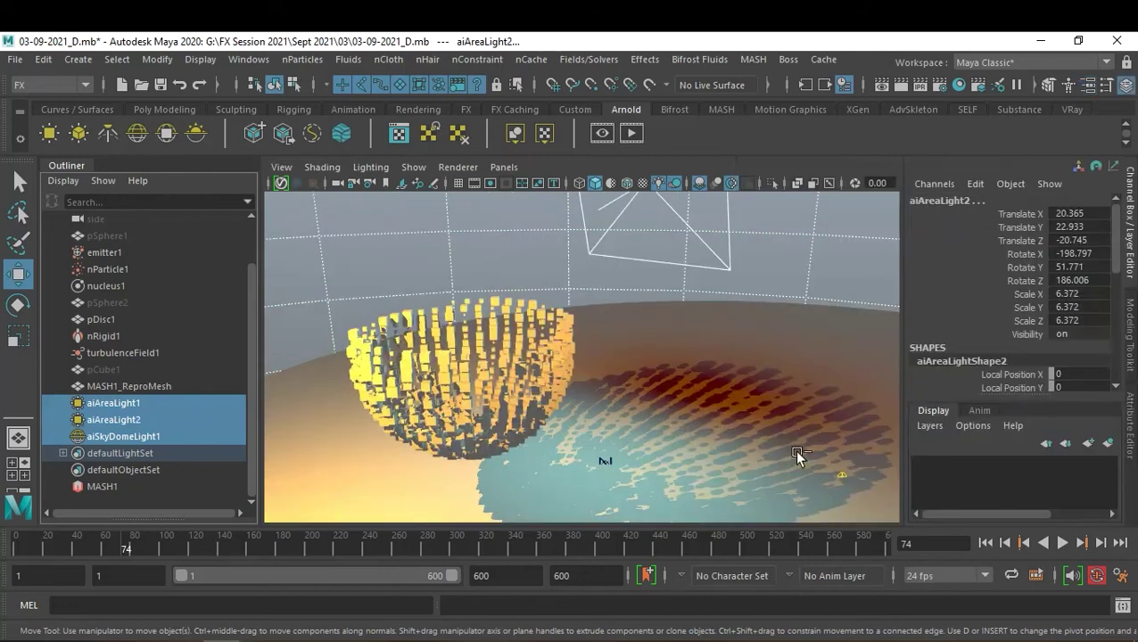
{"action": "left_click", "coordinate": [1108, 443]}
{"action": "left_click", "coordinate": [961, 465]}
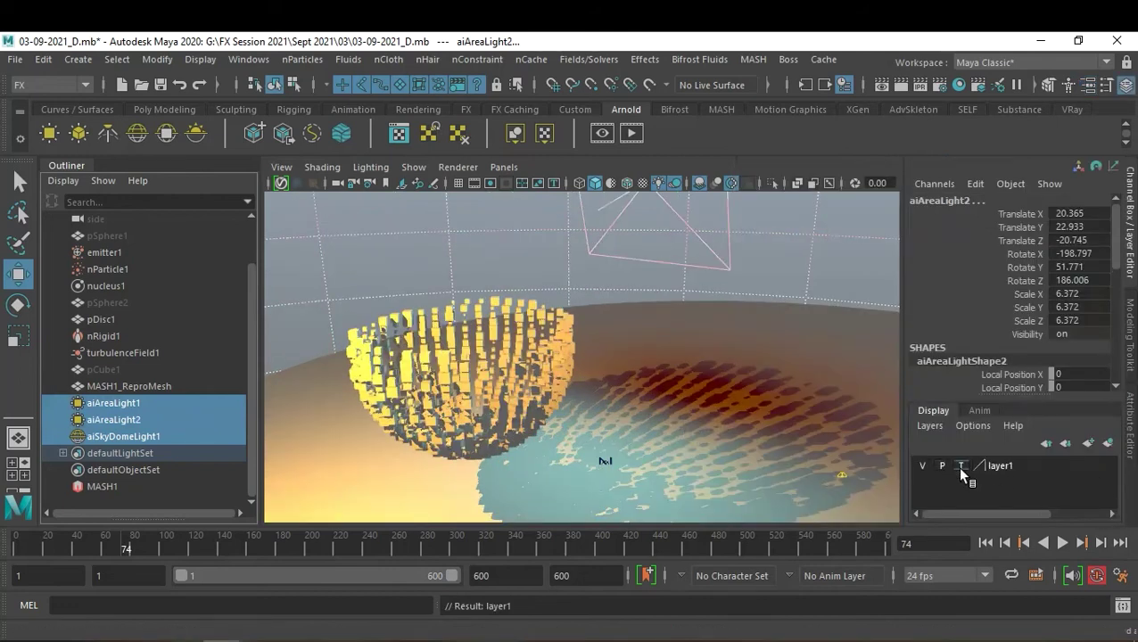
{"action": "left_click", "coordinate": [782, 285]}
- Move in closer to the bowl and switch layer1 to reference display
{"action": "left_click_drag", "start_coordinate": [756, 406], "coordinate": [654, 370], "text": "alt"}
{"action": "mouse_move", "coordinate": [652, 364]}
{"action": "right_mouse_down", "text": "alt"}
{"action": "mouse_move", "coordinate": [672, 402]}
{"action": "mouse_move", "coordinate": [699, 402]}
{"action": "right_mouse_up", "text": "alt"}
{"action": "left_click_drag", "start_coordinate": [698, 402], "coordinate": [687, 379], "text": "alt"}
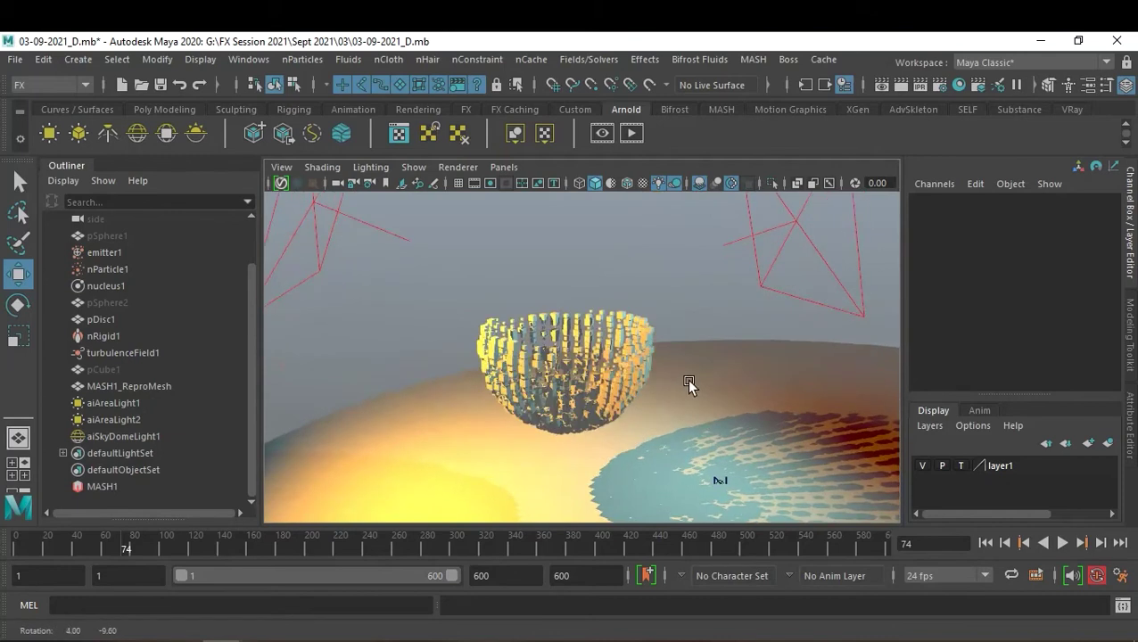
{"action": "right_click_drag", "start_coordinate": [673, 384], "coordinate": [714, 404], "text": "alt"}
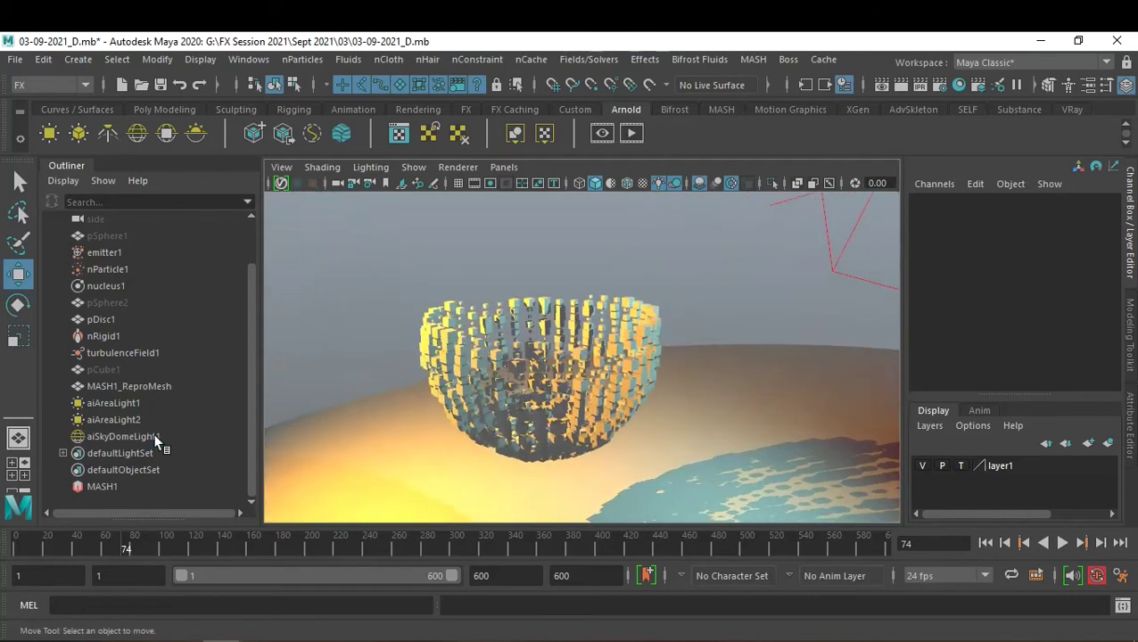
{"action": "left_click", "coordinate": [123, 437]}
{"action": "left_click", "coordinate": [960, 468]}
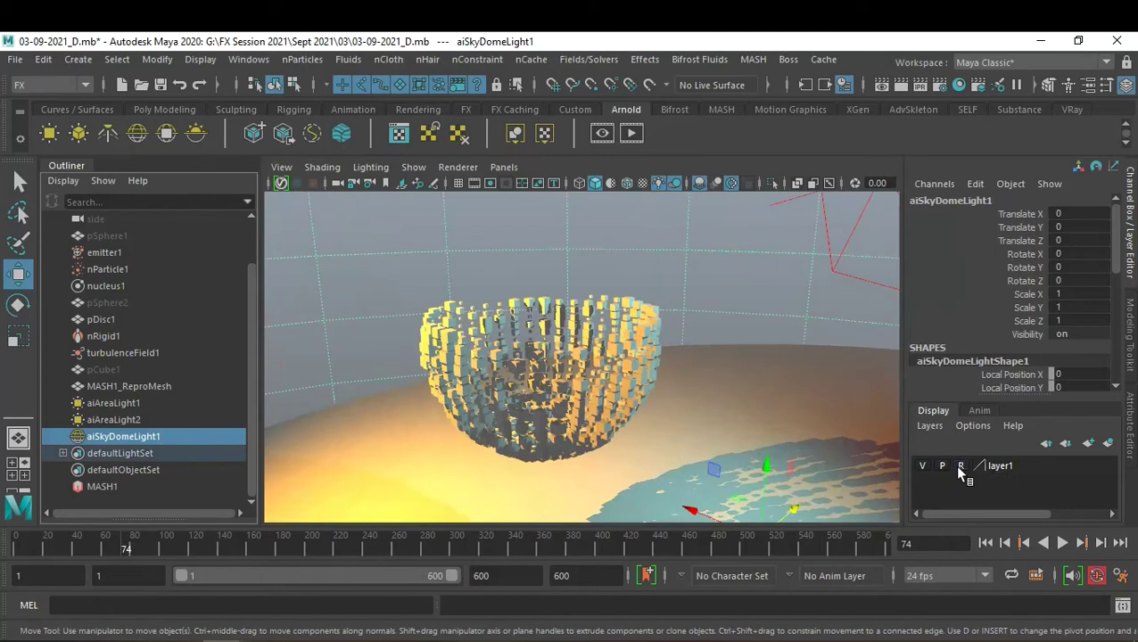
- Connect a File texture node to the sky dome light's Color attribute
{"action": "key", "text": "ctrl+a"}
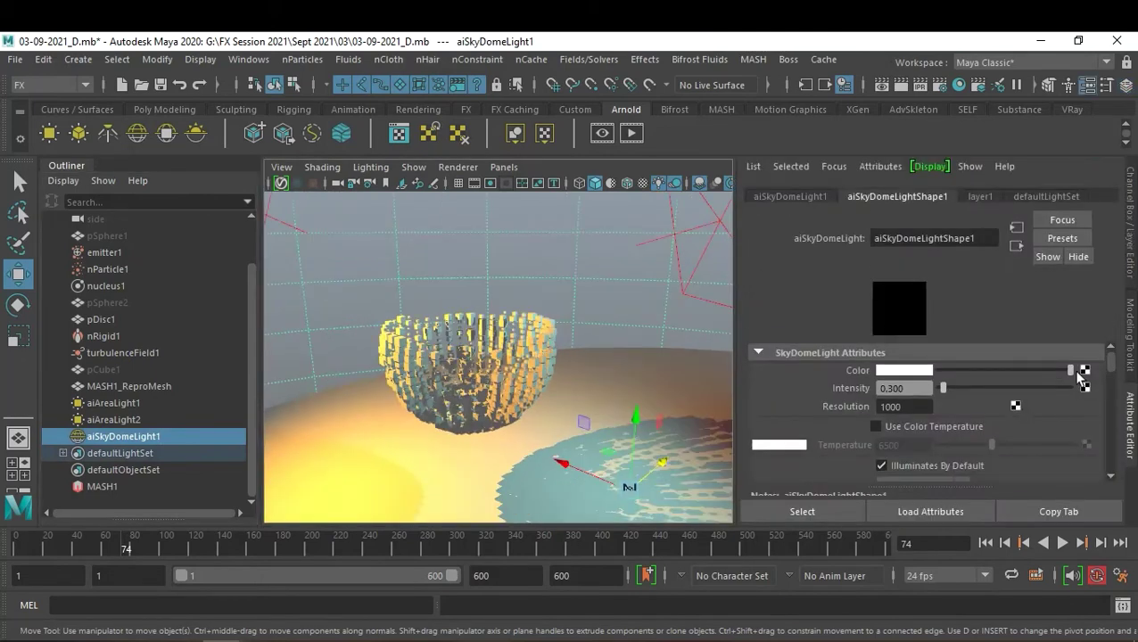
{"action": "left_click", "coordinate": [1085, 369]}
{"action": "scroll", "coordinate": [577, 532], "scroll_direction": "down", "scroll_amount": 2}
{"action": "scroll", "coordinate": [527, 565], "scroll_direction": "down", "scroll_amount": 1}
{"action": "left_click", "coordinate": [523, 560]}
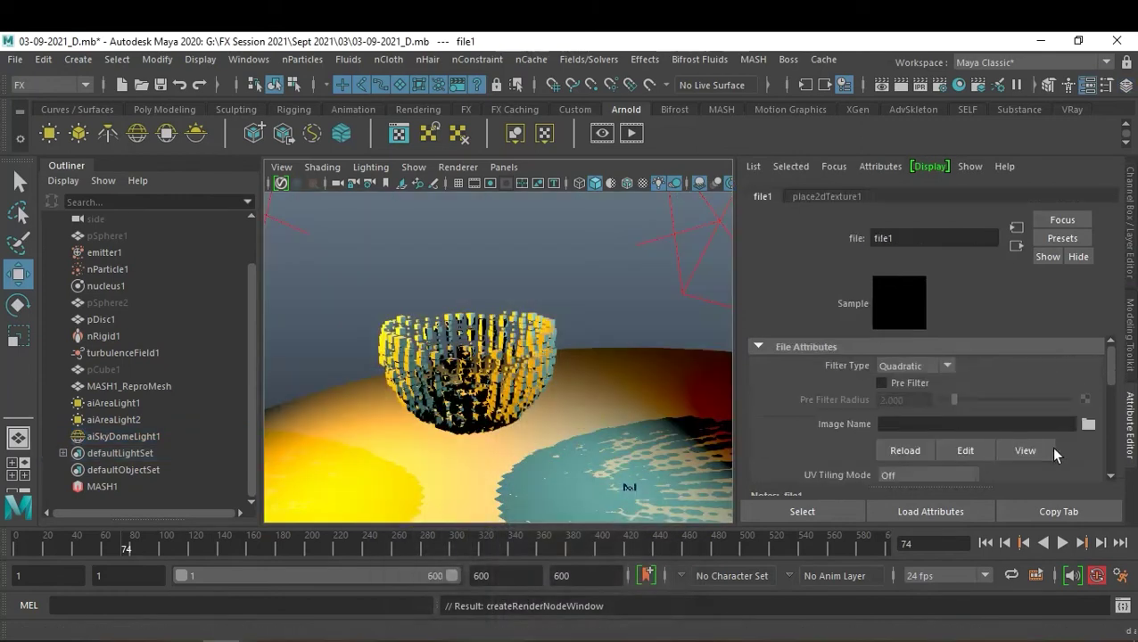
- Browse for the texture image and navigate to F:\3D - Resources
{"action": "left_click", "coordinate": [1088, 424]}
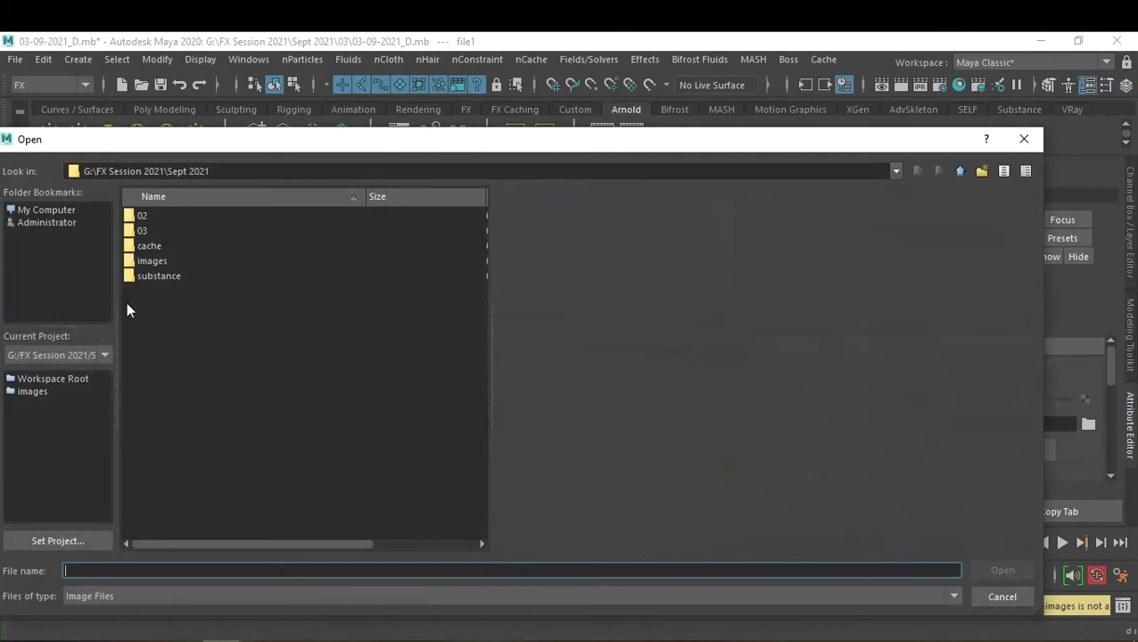
{"action": "left_click_drag", "start_coordinate": [144, 148], "coordinate": [284, 170]}
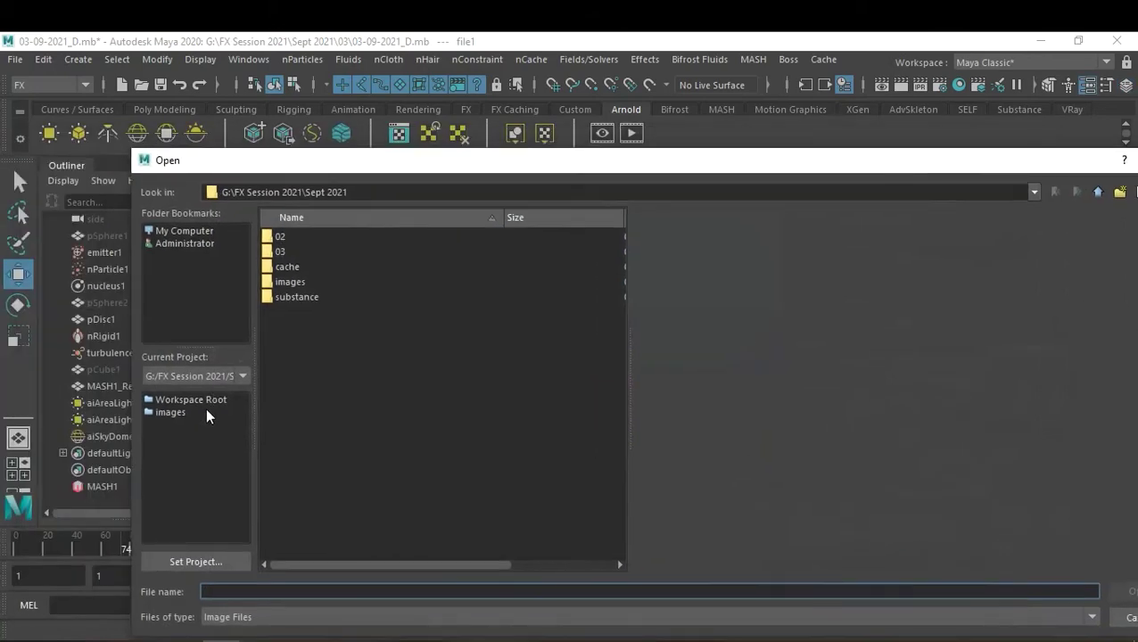
{"action": "left_click", "coordinate": [197, 232]}
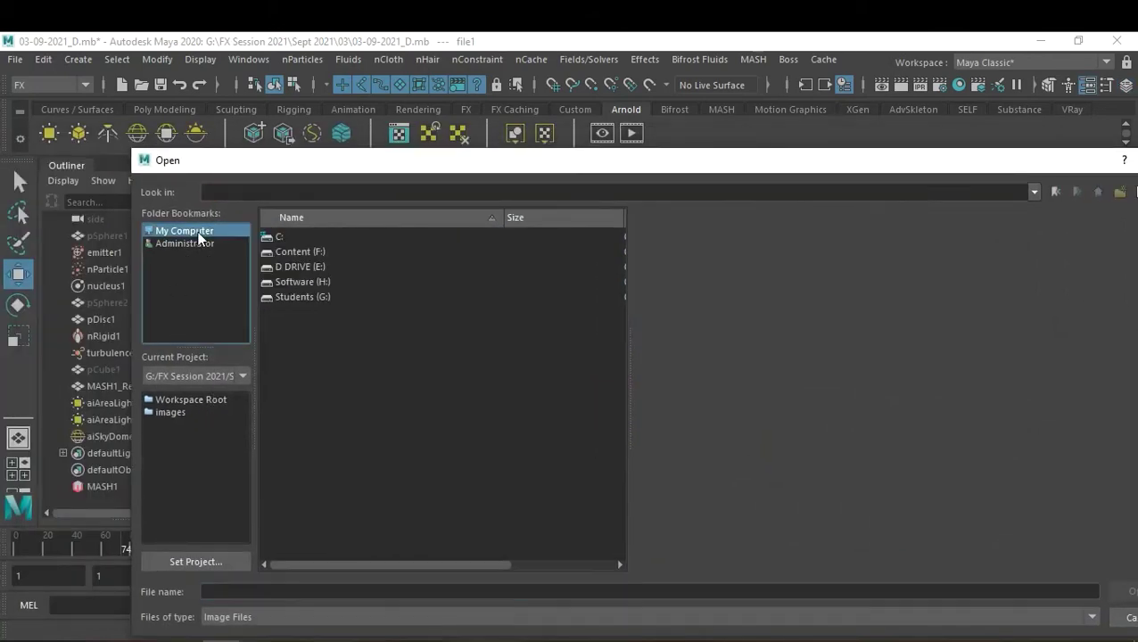
{"action": "double_click", "coordinate": [301, 252]}
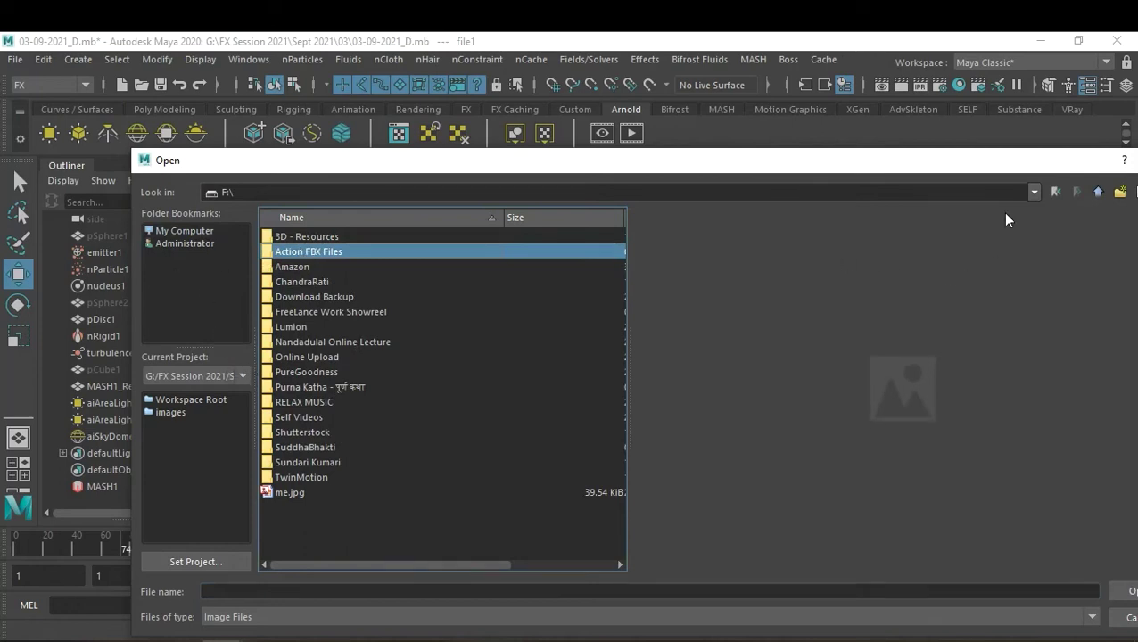
{"action": "left_click", "coordinate": [1093, 193]}
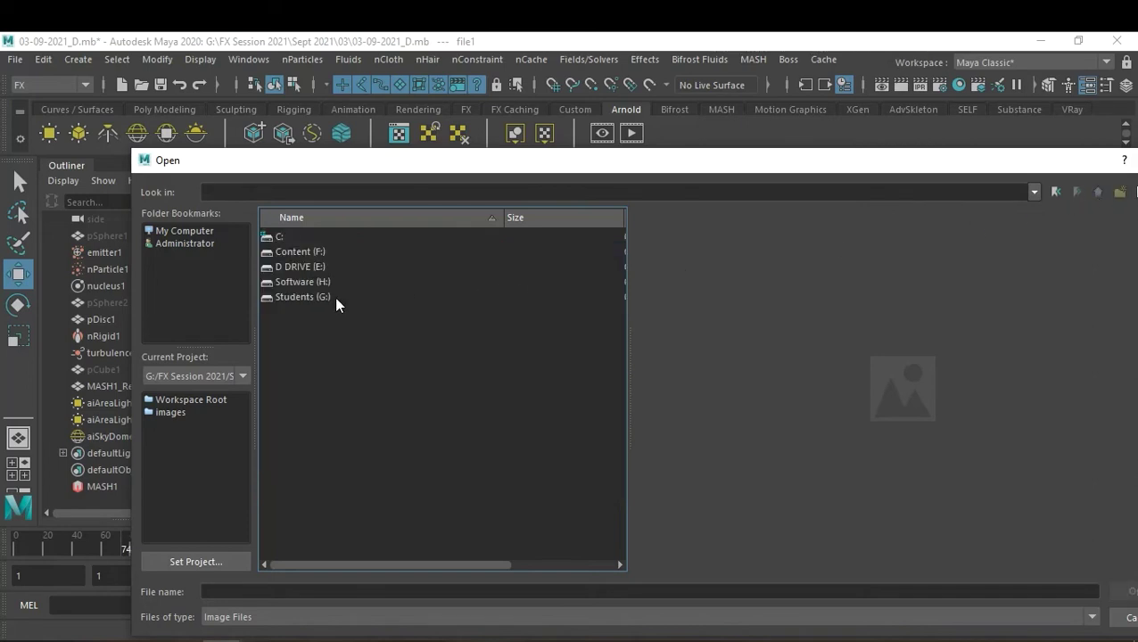
{"action": "left_click", "coordinate": [311, 251]}
{"action": "double_click", "coordinate": [312, 251]}
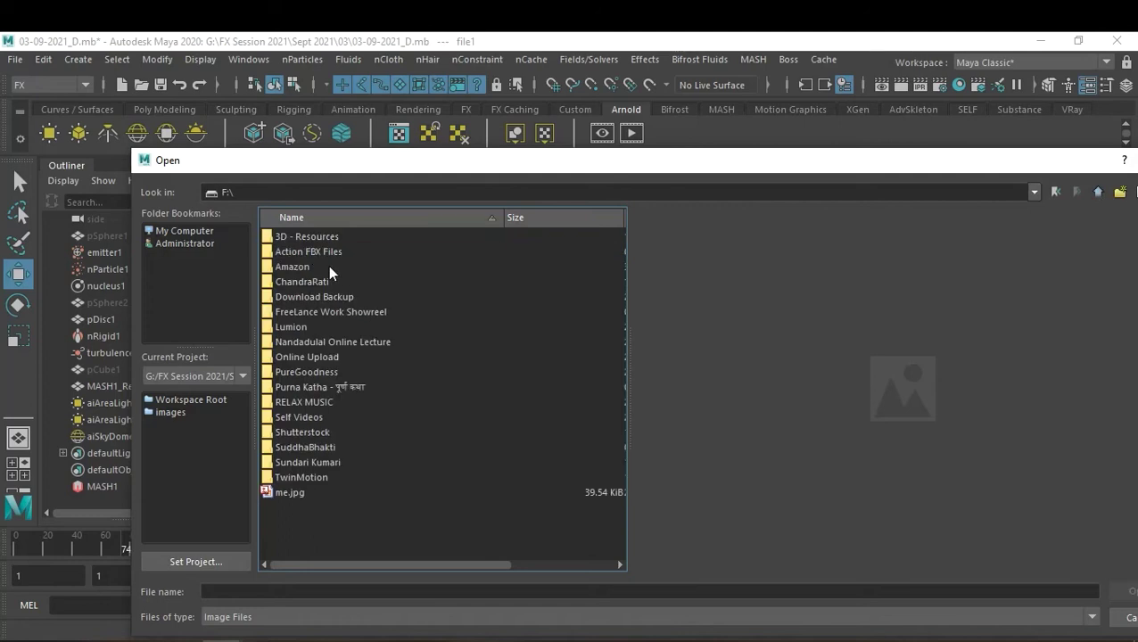
{"action": "double_click", "coordinate": [314, 235]}
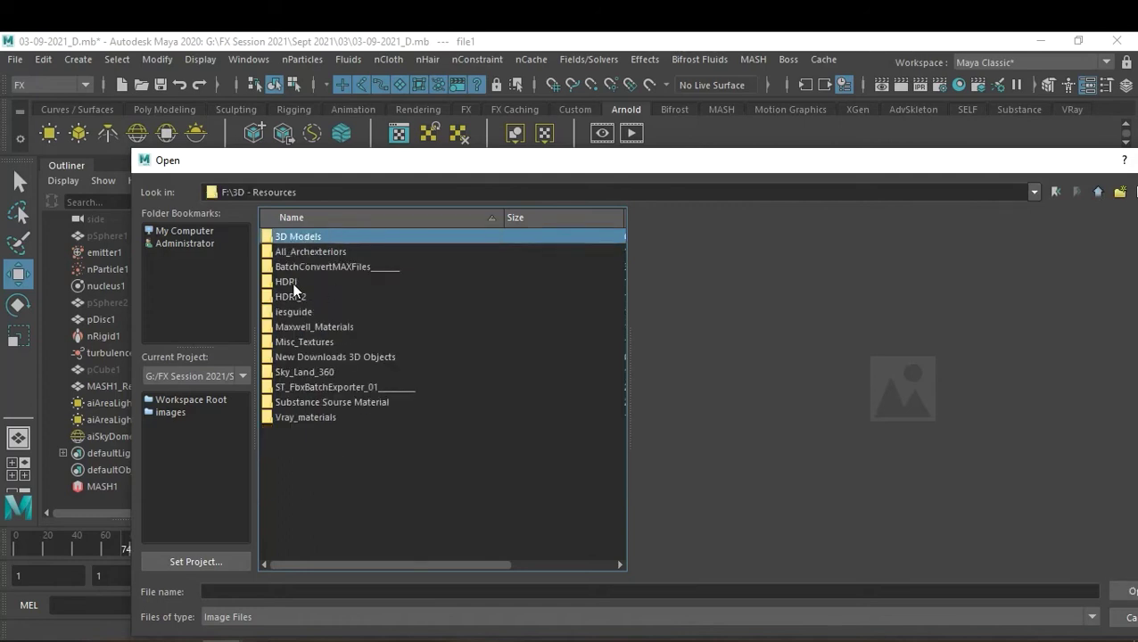
- Open HDRI\nature and preview the meadow2_0.jpg image
{"action": "left_click", "coordinate": [307, 283]}
{"action": "double_click", "coordinate": [348, 280]}
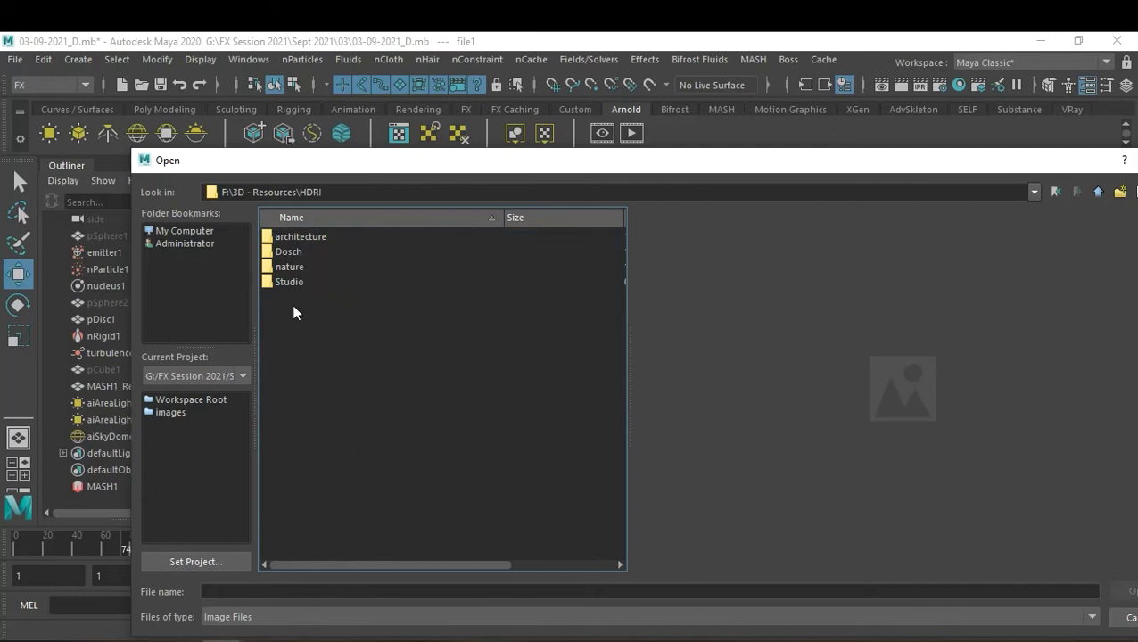
{"action": "left_click", "coordinate": [285, 269]}
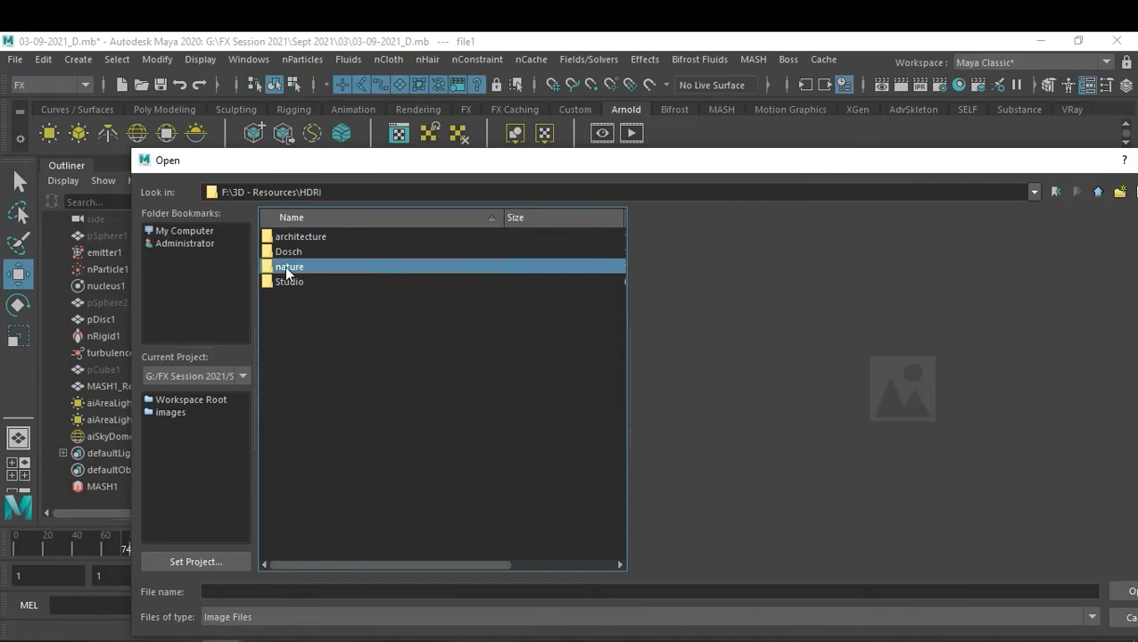
{"action": "double_click", "coordinate": [327, 268]}
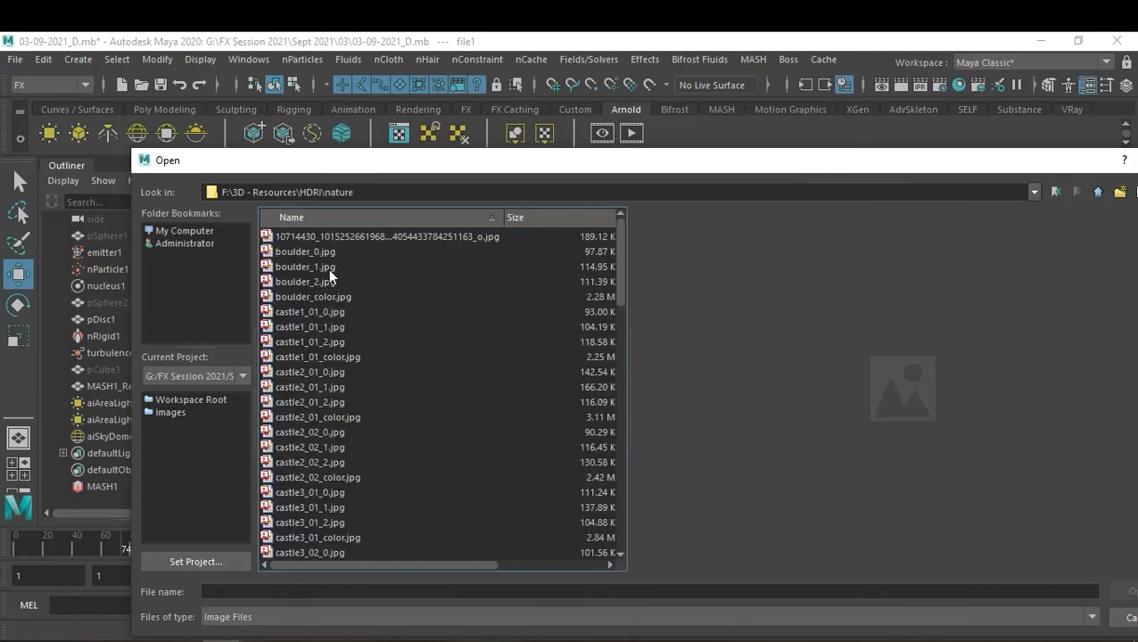
{"action": "scroll", "coordinate": [381, 406], "scroll_direction": "down", "scroll_amount": 5}
{"action": "scroll", "coordinate": [380, 398], "scroll_direction": "down", "scroll_amount": 10}
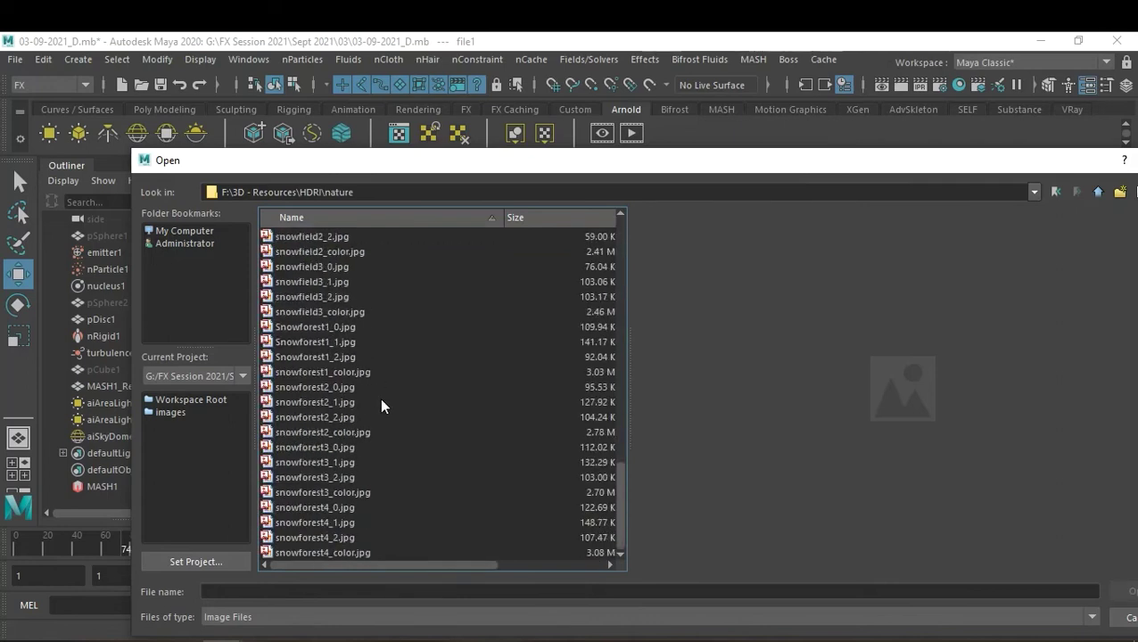
{"action": "scroll", "coordinate": [362, 417], "scroll_direction": "up", "scroll_amount": 5}
{"action": "left_click", "coordinate": [315, 340]}
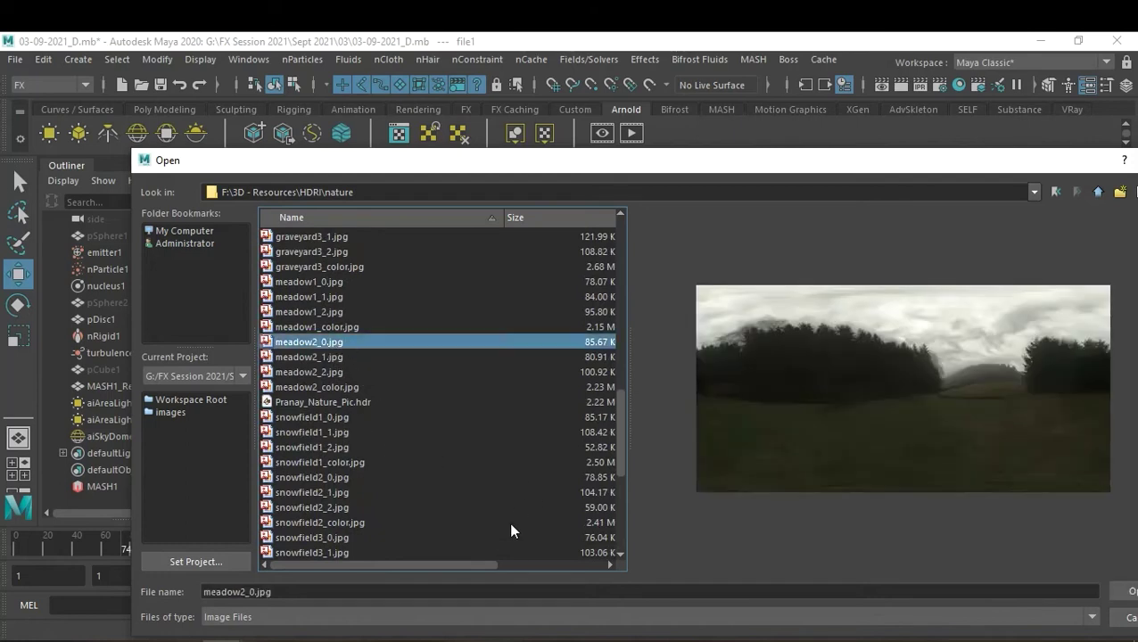
{"action": "mouse_move", "coordinate": [484, 564]}
{"action": "left_mouse_down"}
{"action": "mouse_move", "coordinate": [535, 564]}
{"action": "mouse_move", "coordinate": [473, 565]}
{"action": "left_mouse_up"}
{"action": "scroll", "coordinate": [428, 437], "scroll_direction": "up", "scroll_amount": 5}
{"action": "scroll", "coordinate": [423, 429], "scroll_direction": "up", "scroll_amount": 5}
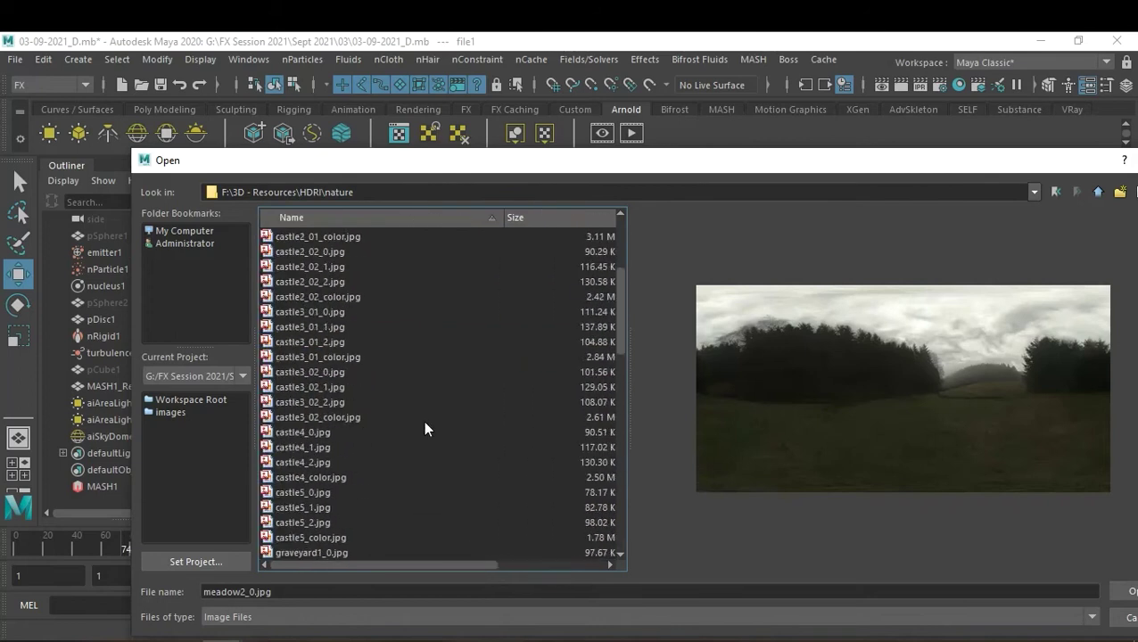
{"action": "scroll", "coordinate": [425, 429], "scroll_direction": "up", "scroll_amount": 4}
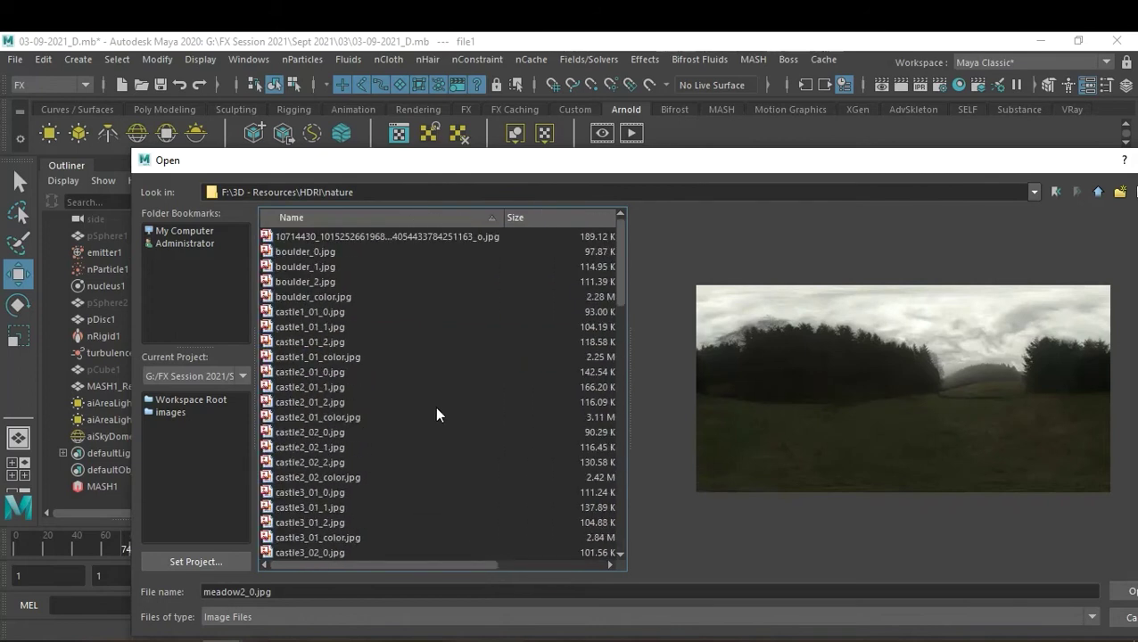
- Open HDRI\Studio and preview studio003.hdr, studio003small.hdr and studio007small.hdr
{"action": "key", "text": "BackSpace"}
{"action": "left_click", "coordinate": [293, 281]}
{"action": "double_click", "coordinate": [293, 283]}
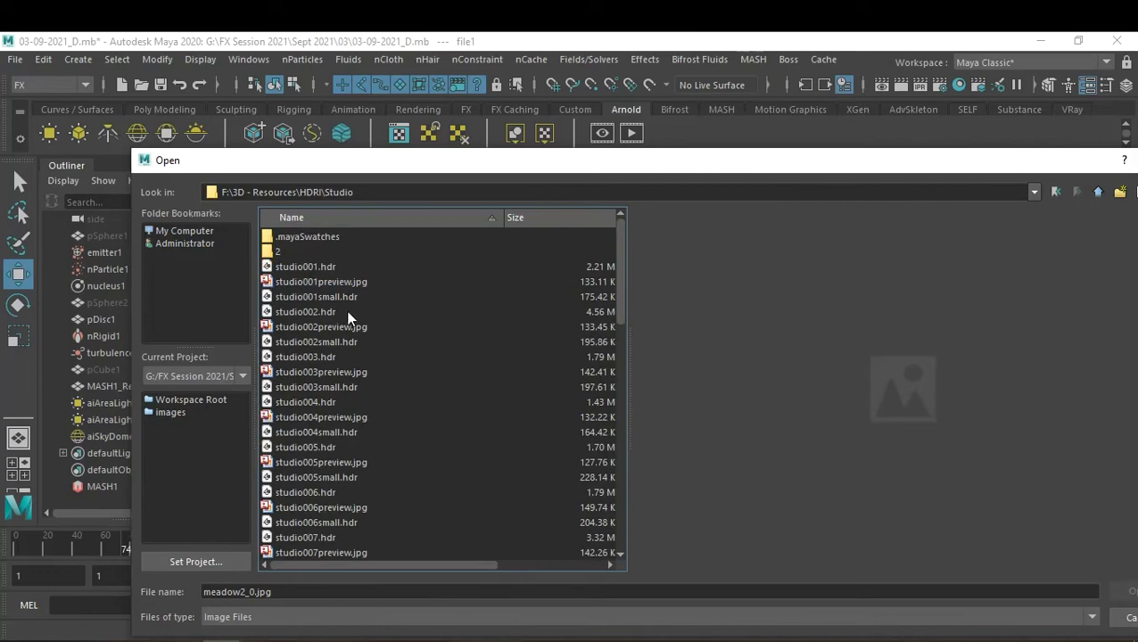
{"action": "left_click", "coordinate": [320, 357]}
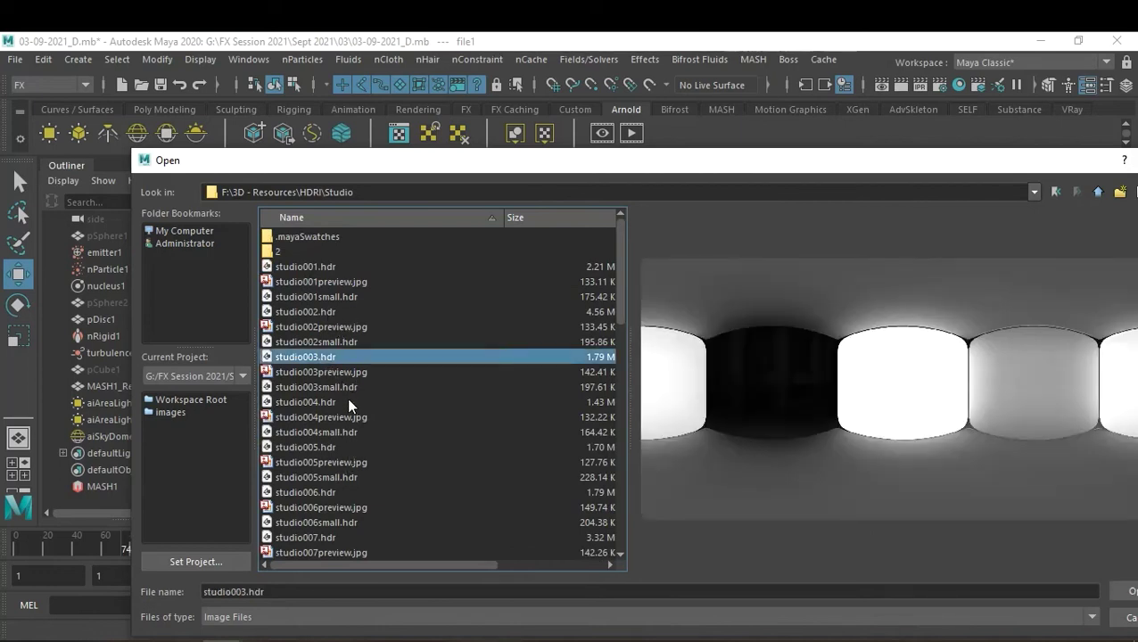
{"action": "left_click", "coordinate": [348, 388]}
{"action": "scroll", "coordinate": [360, 433], "scroll_direction": "down", "scroll_amount": 3}
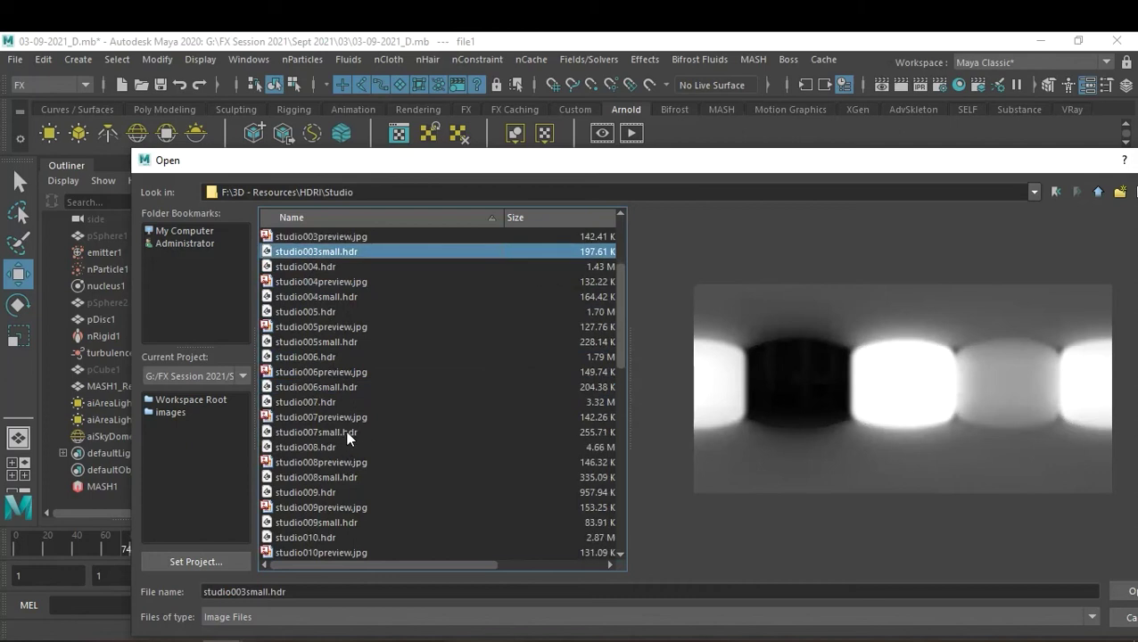
{"action": "left_click", "coordinate": [360, 432]}
- Preview studio013.hdr and studio016.hdr, then open the HDRI\Dosch folder
{"action": "scroll", "coordinate": [353, 472], "scroll_direction": "down", "scroll_amount": 4}
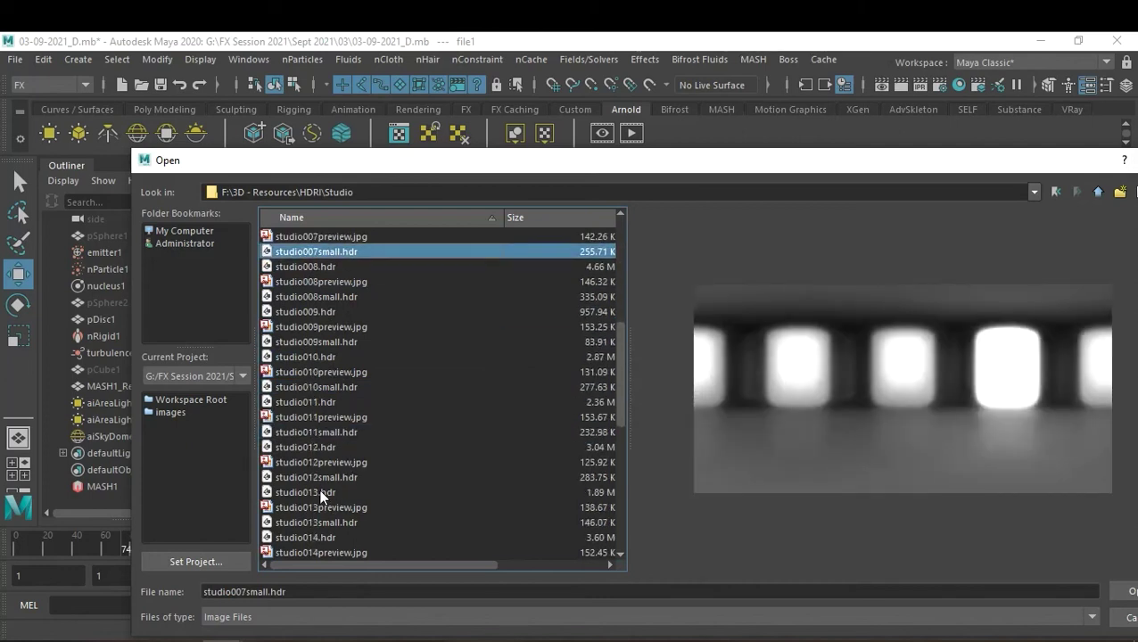
{"action": "left_click", "coordinate": [321, 494]}
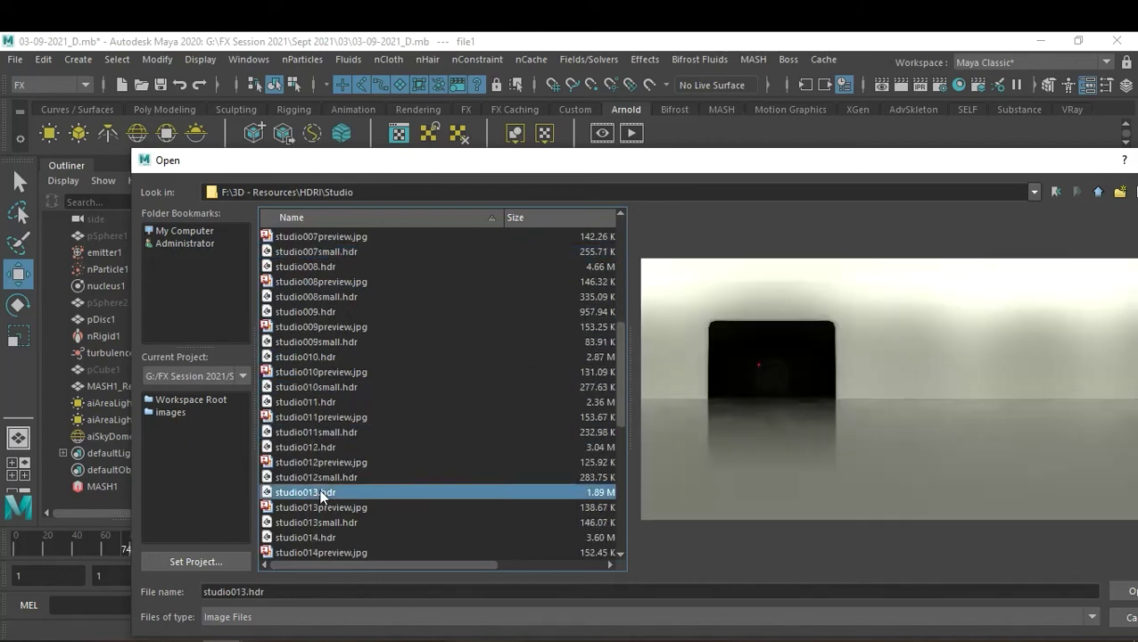
{"action": "scroll", "coordinate": [321, 493], "scroll_direction": "down", "scroll_amount": 2}
{"action": "scroll", "coordinate": [319, 495], "scroll_direction": "down", "scroll_amount": 1}
{"action": "left_click", "coordinate": [319, 494]}
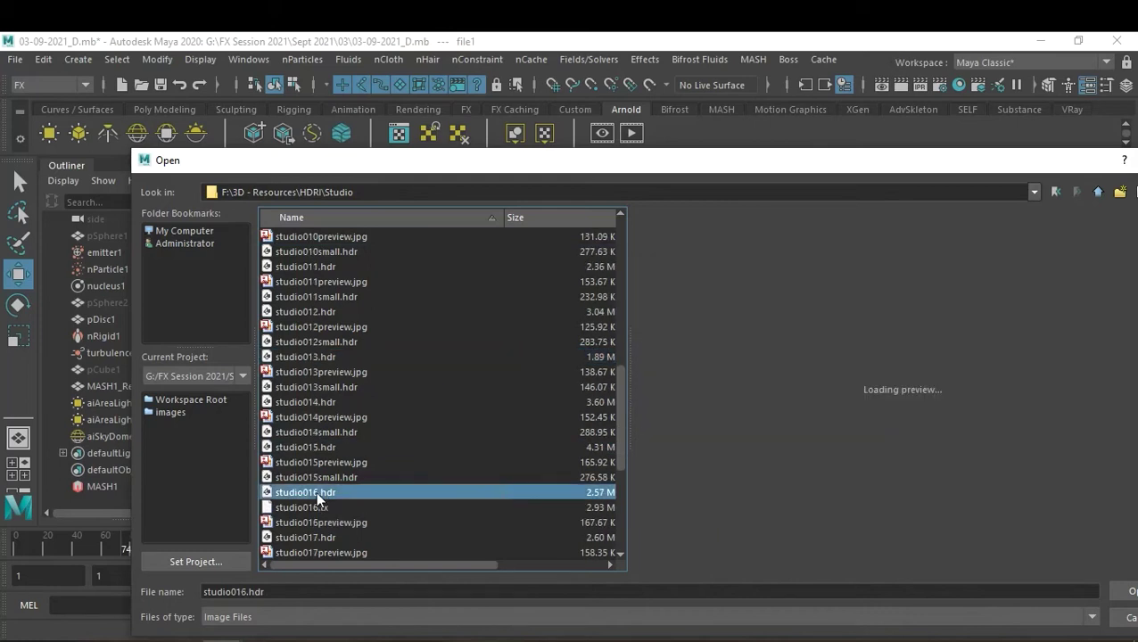
{"action": "scroll", "coordinate": [416, 389], "scroll_direction": "up", "scroll_amount": 3}
{"action": "scroll", "coordinate": [416, 388], "scroll_direction": "up", "scroll_amount": 8}
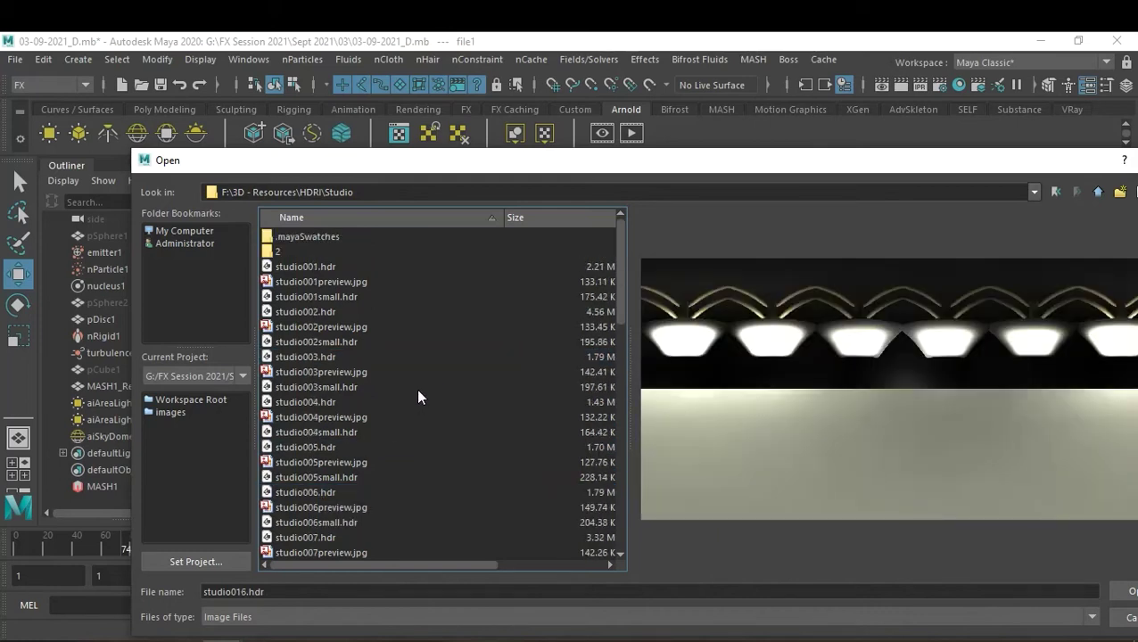
{"action": "key", "text": "BackSpace"}
{"action": "double_click", "coordinate": [287, 252]}
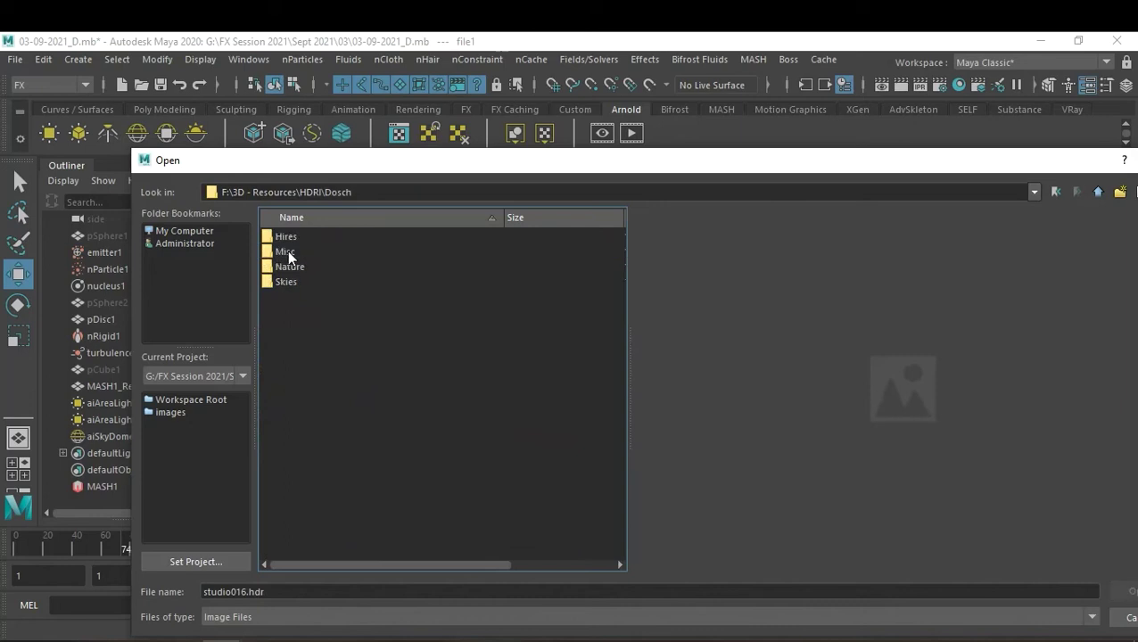
- Open Dosch\Misc and preview door.hdr, the FJ BH images, hdri-04_color and hdri-07_color
{"action": "double_click", "coordinate": [295, 243]}
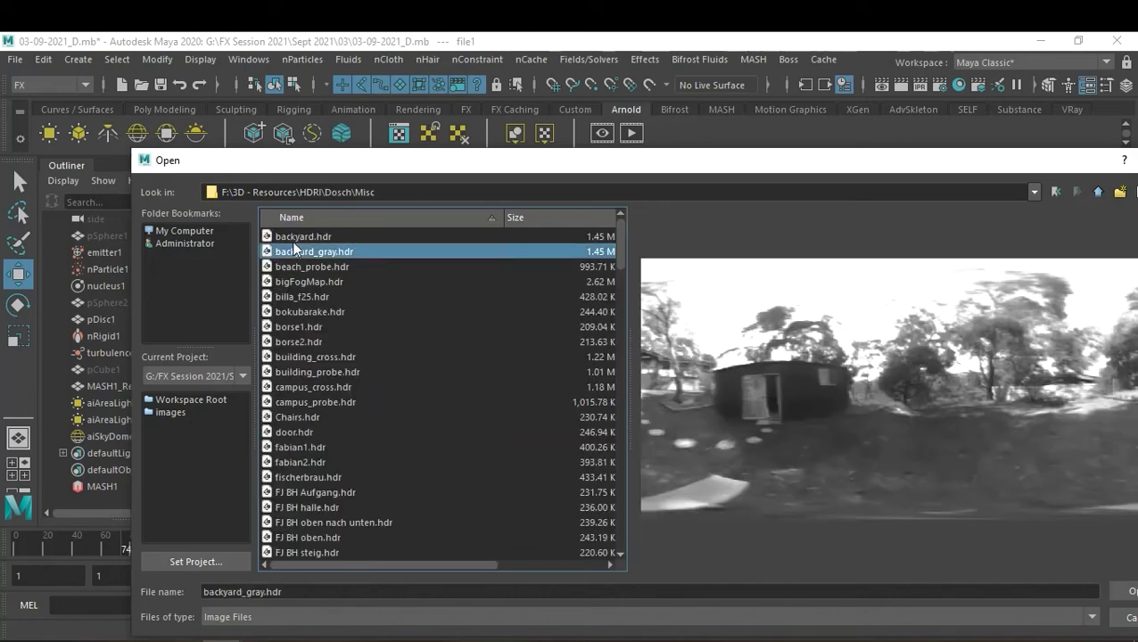
{"action": "left_click", "coordinate": [333, 343]}
{"action": "left_click", "coordinate": [334, 432]}
{"action": "left_click", "coordinate": [337, 492]}
{"action": "left_click", "coordinate": [337, 521]}
{"action": "scroll", "coordinate": [432, 505], "scroll_direction": "down", "scroll_amount": 2}
{"action": "scroll", "coordinate": [402, 486], "scroll_direction": "down", "scroll_amount": 3}
{"action": "left_click", "coordinate": [368, 493]}
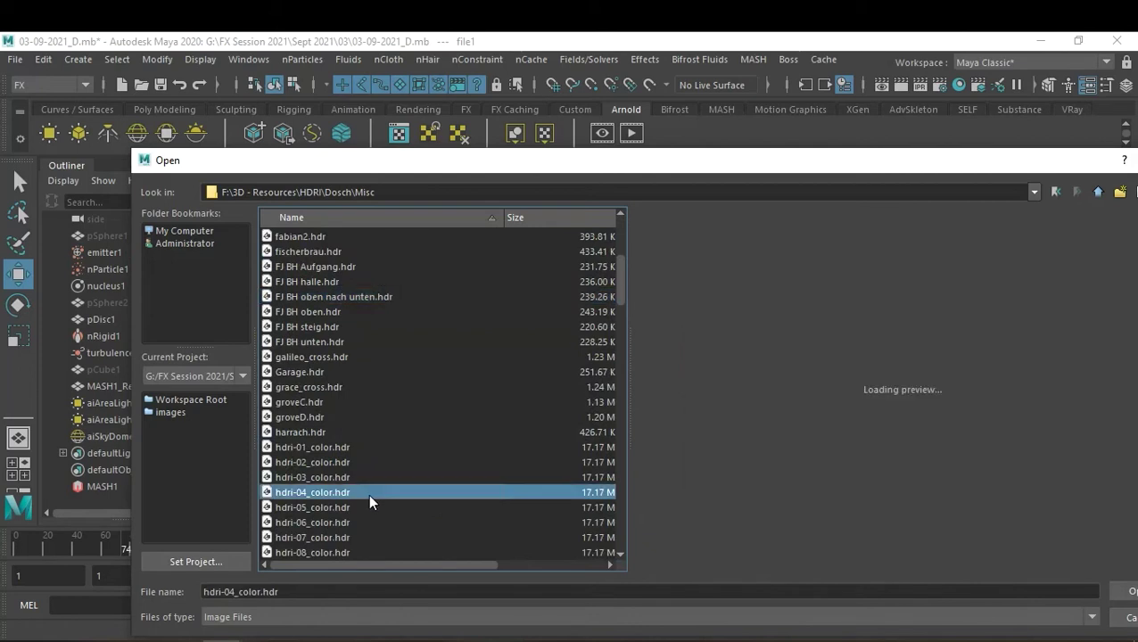
{"action": "left_click", "coordinate": [368, 536]}
- Compare hdri-27, hdri-28 and hdri-31 previews, then load hdri-32_clouds.HDR into the texture
{"action": "scroll", "coordinate": [395, 461], "scroll_direction": "down", "scroll_amount": 8}
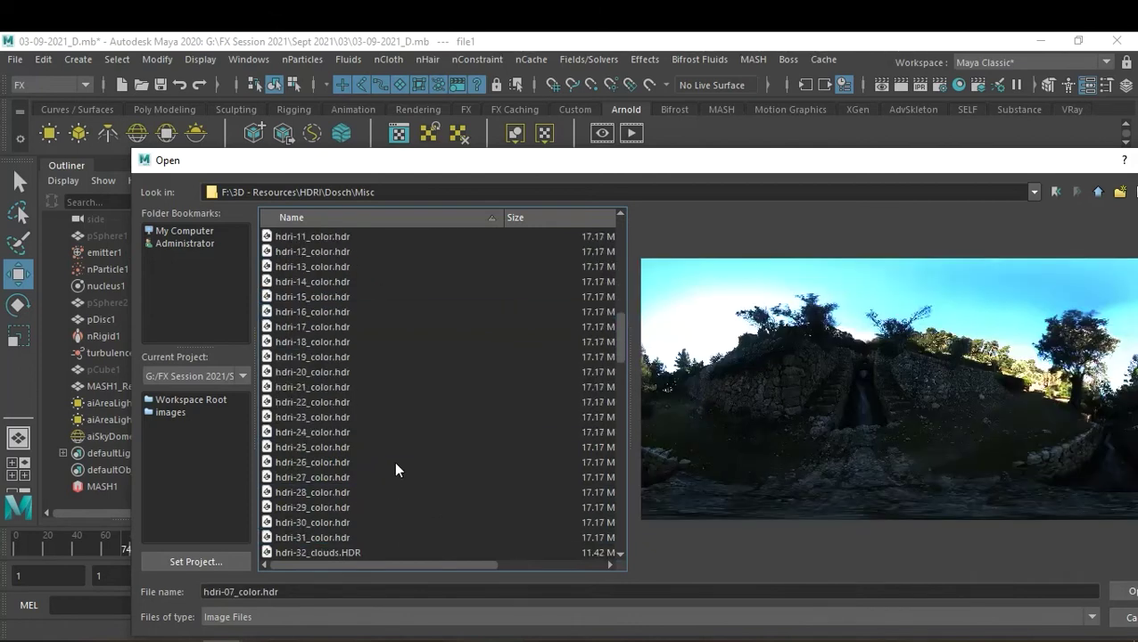
{"action": "left_click", "coordinate": [376, 477]}
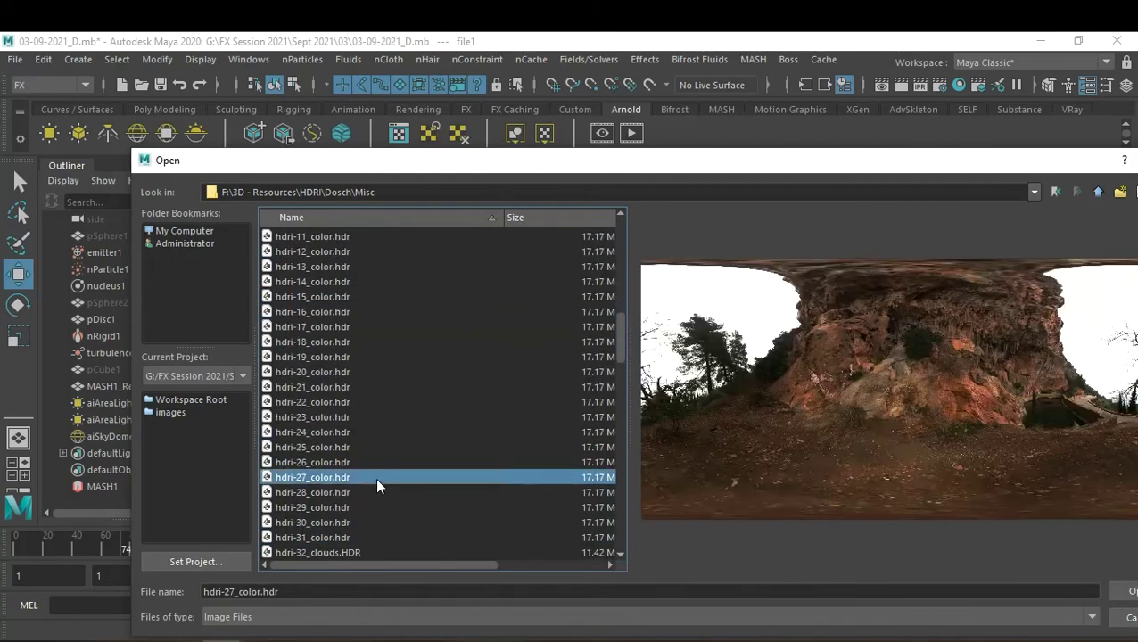
{"action": "scroll", "coordinate": [379, 477], "scroll_direction": "down", "scroll_amount": 1}
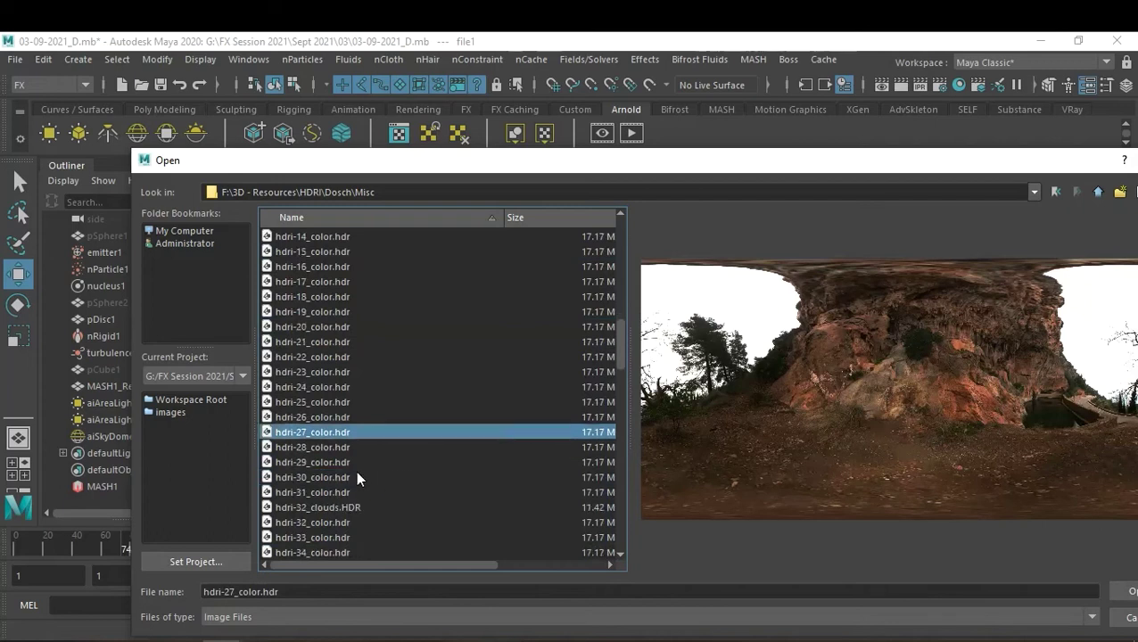
{"action": "left_click", "coordinate": [341, 450]}
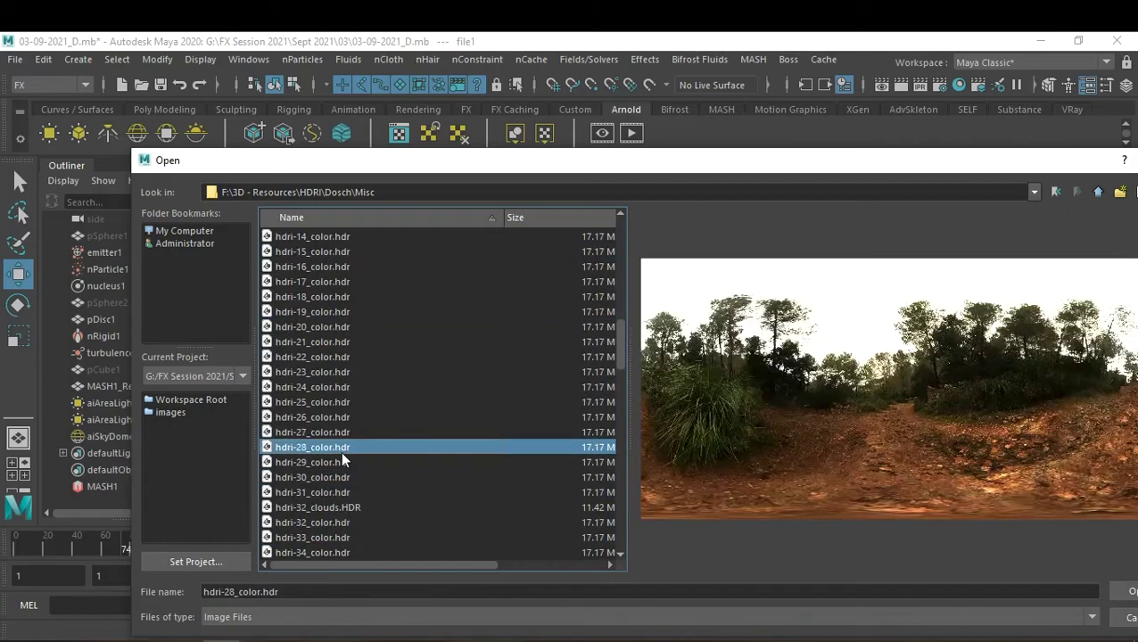
{"action": "left_click", "coordinate": [341, 506]}
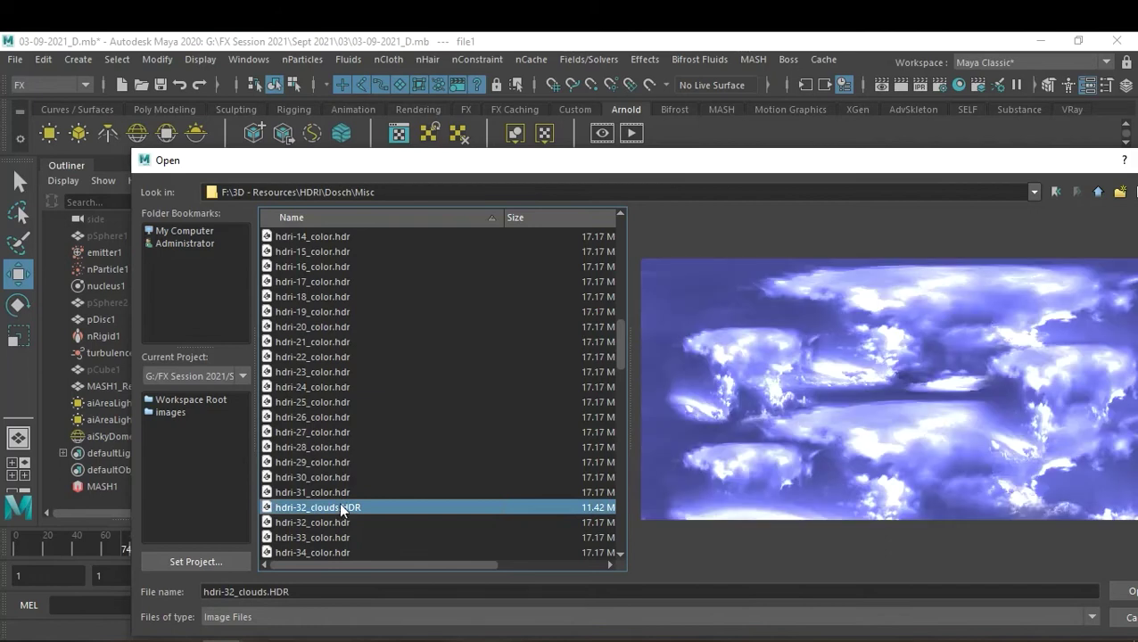
{"action": "left_click", "coordinate": [336, 495]}
{"action": "left_click", "coordinate": [337, 501]}
{"action": "left_click_drag", "start_coordinate": [910, 166], "coordinate": [785, 157]}
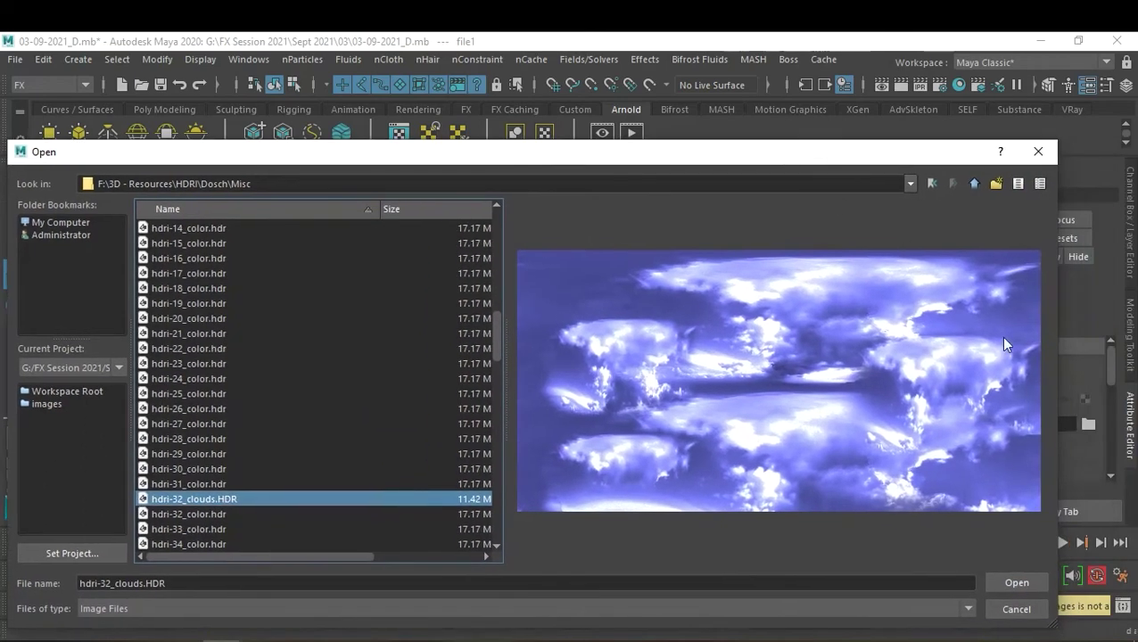
{"action": "left_click", "coordinate": [1017, 582]}
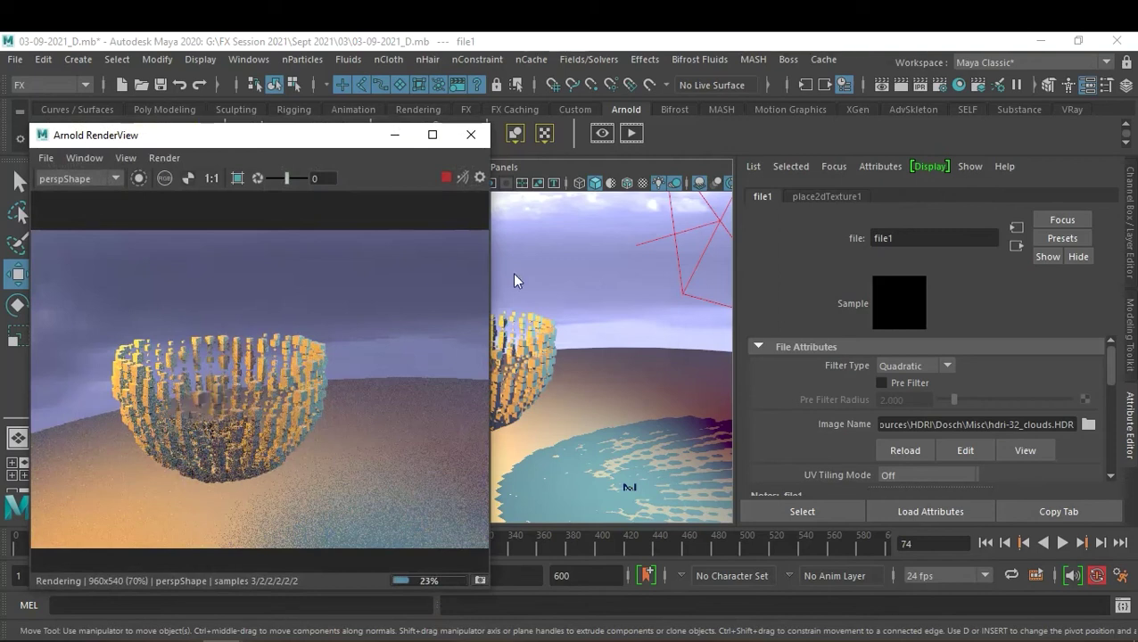
- Stop the running Arnold render and close the RenderView window
{"action": "left_click", "coordinate": [446, 178]}
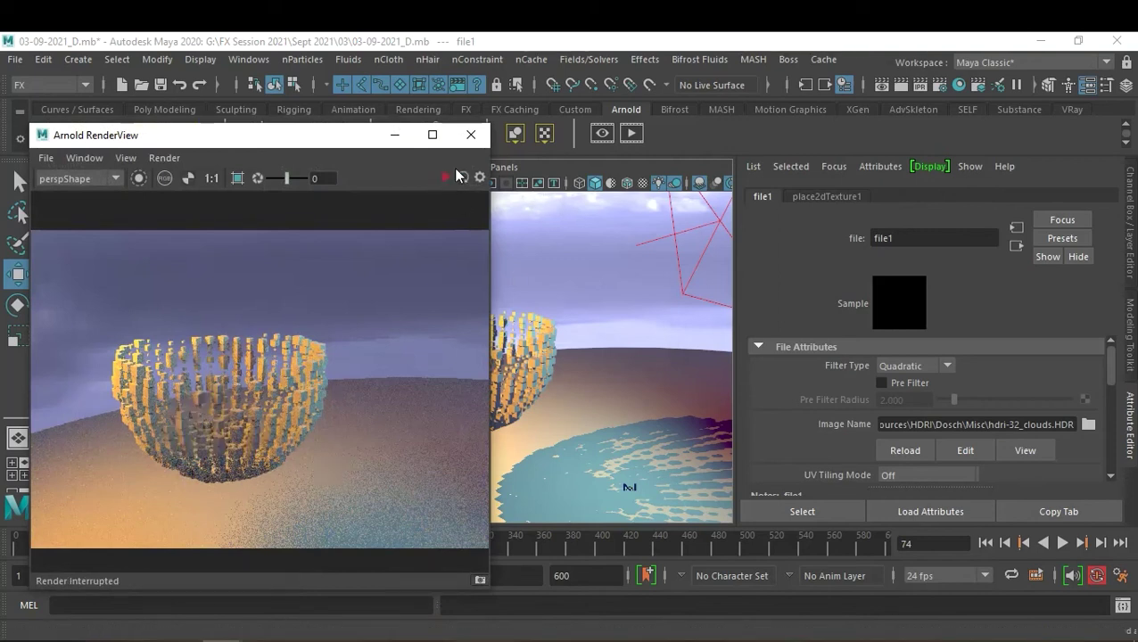
{"action": "left_click", "coordinate": [471, 135]}
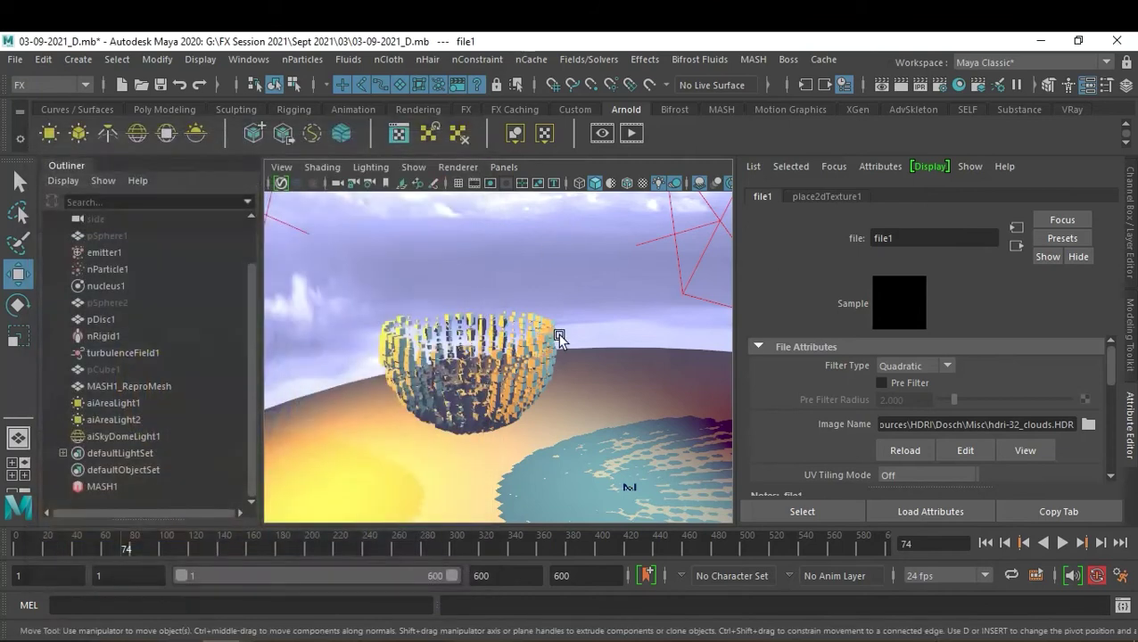
- Unhide pCube1, give it a new Chrome-preset aiStandardSurface, then hide it again
{"action": "left_click", "coordinate": [112, 371]}
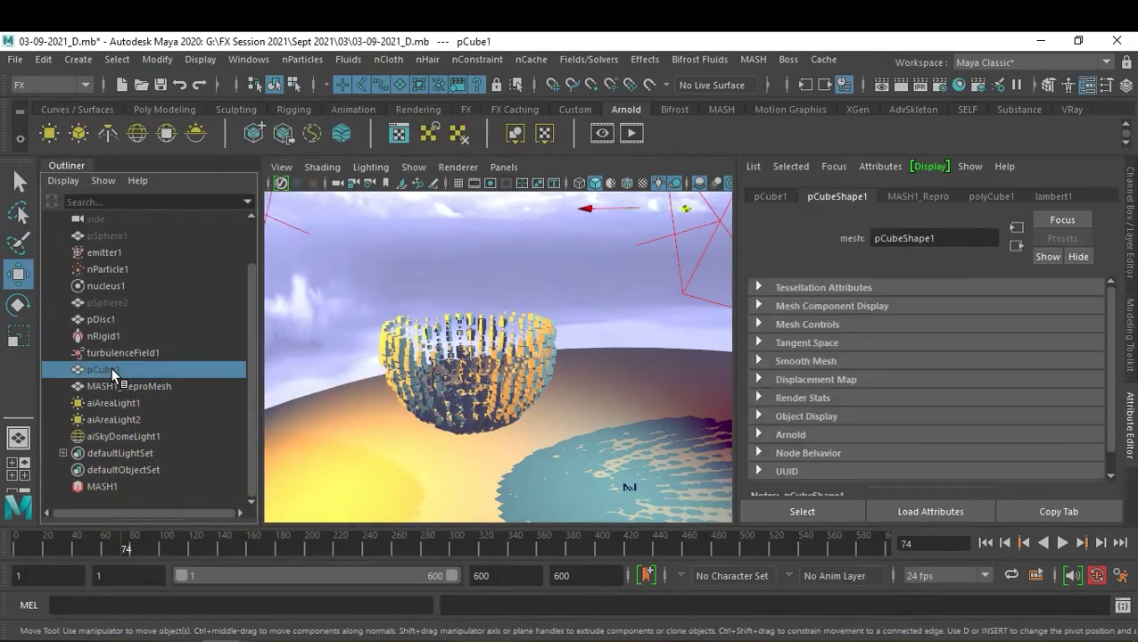
{"action": "key", "text": "shift+h"}
{"action": "key", "text": "f"}
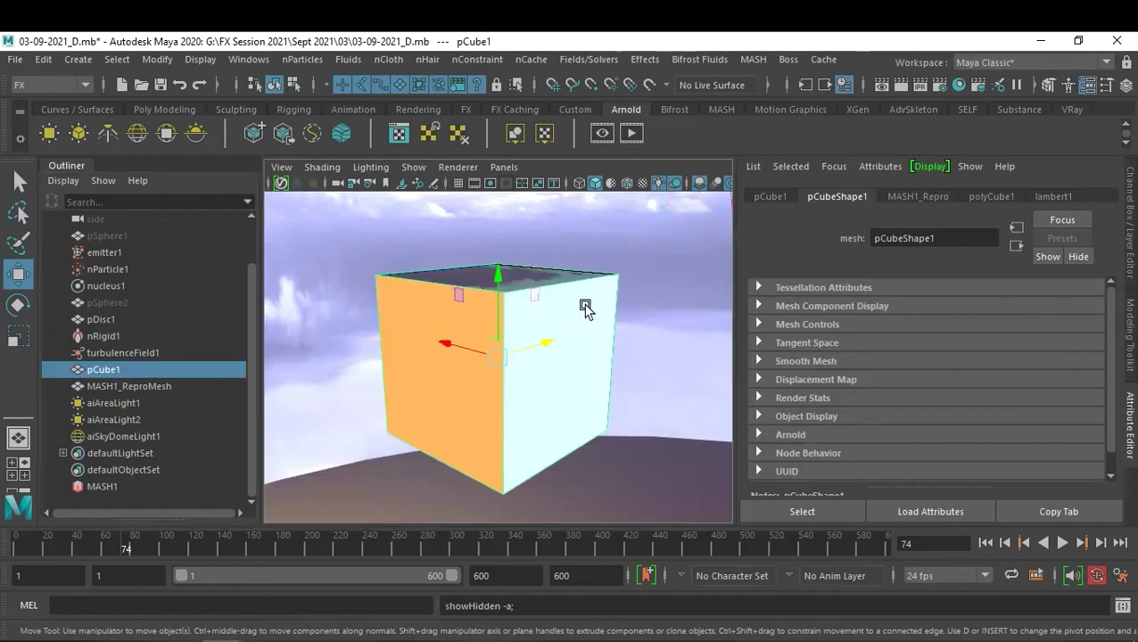
{"action": "right_click_drag", "start_coordinate": [584, 306], "coordinate": [612, 580]}
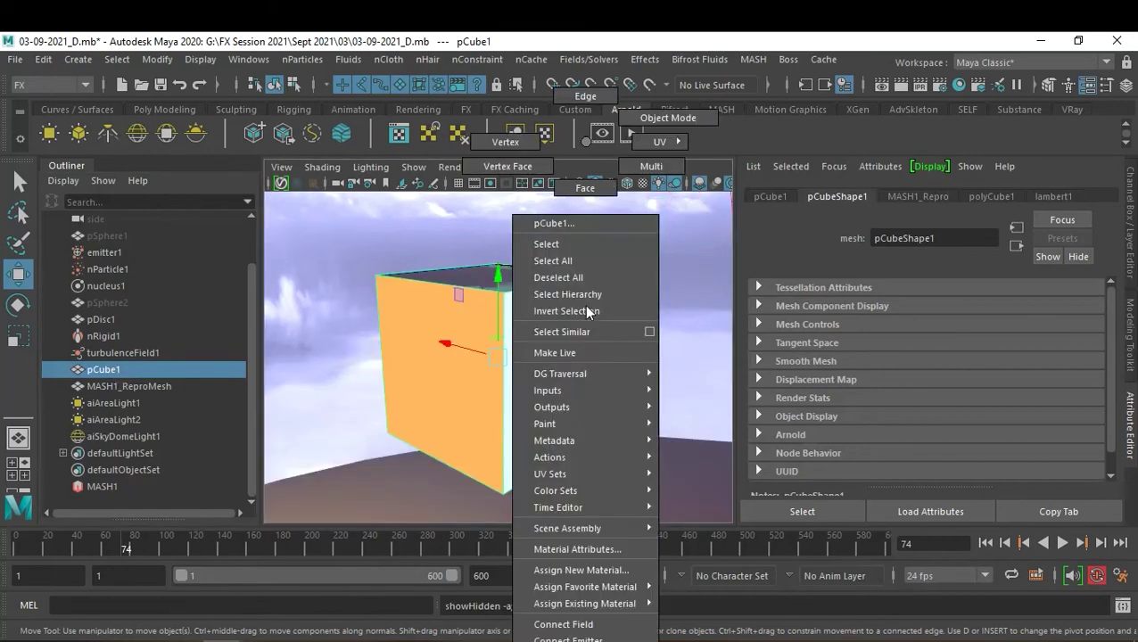
{"action": "left_click", "coordinate": [612, 580]}
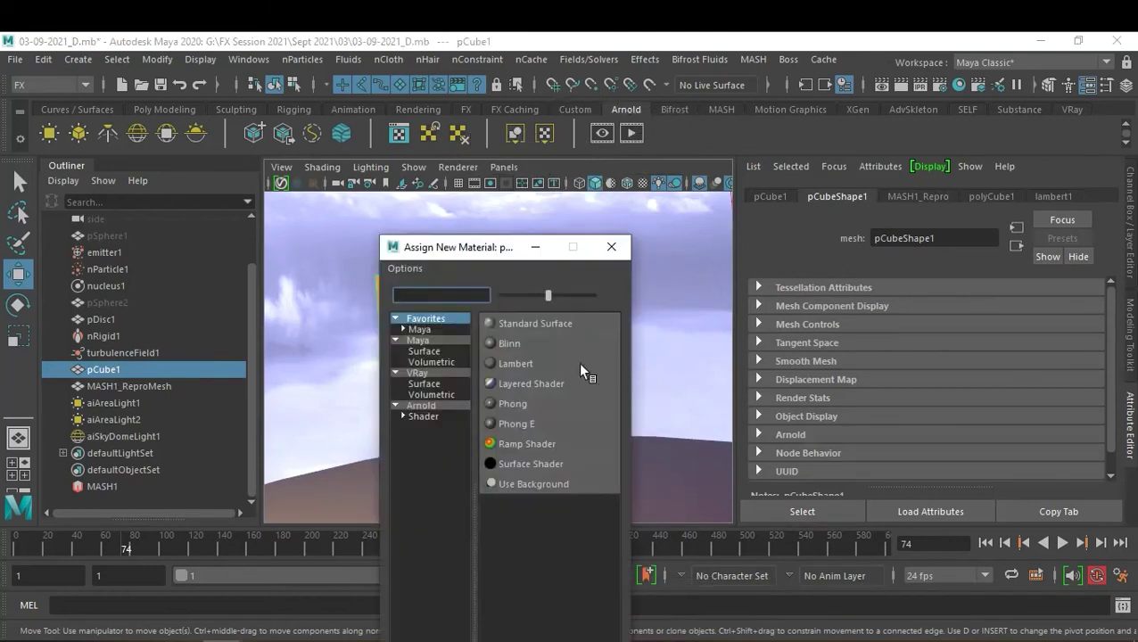
{"action": "left_click", "coordinate": [426, 406]}
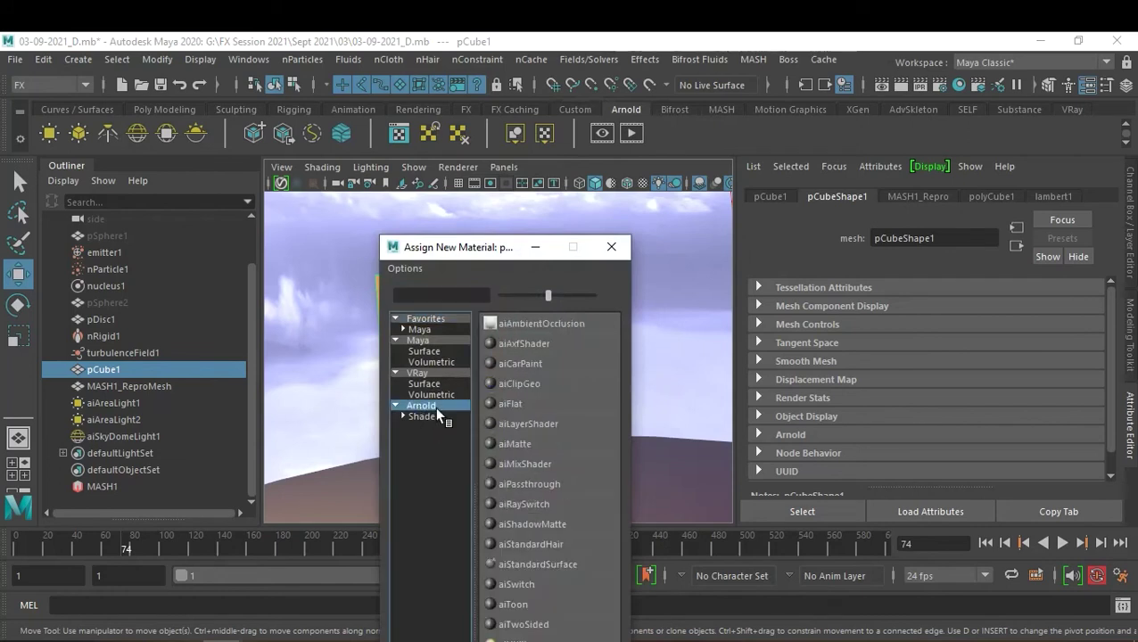
{"action": "left_click", "coordinate": [580, 565]}
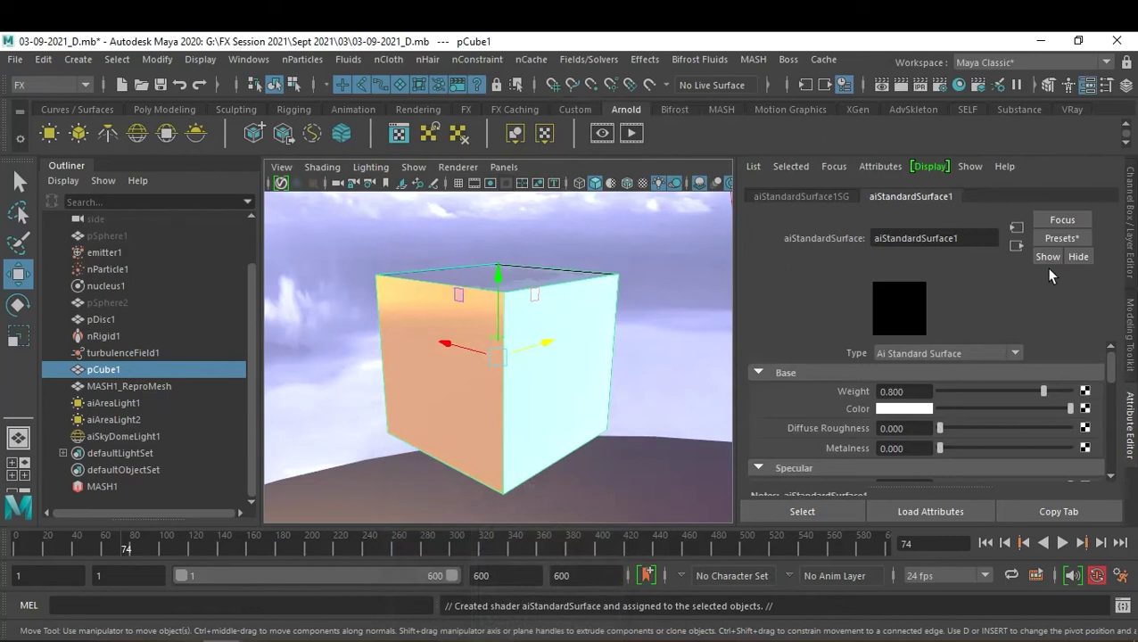
{"action": "left_click", "coordinate": [1060, 238]}
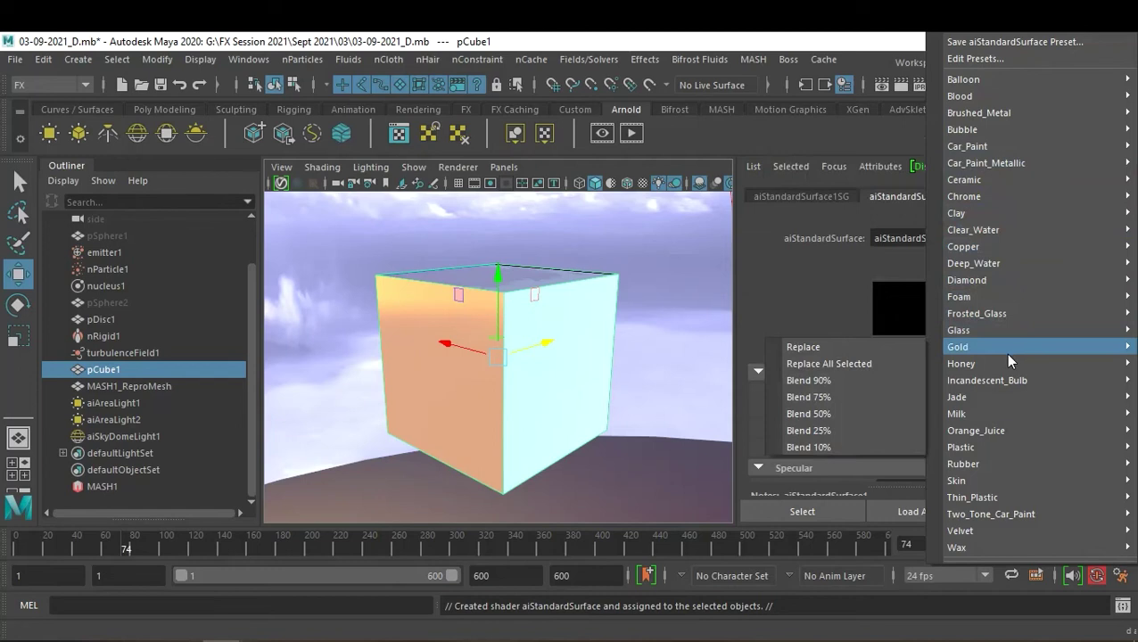
{"action": "mouse_move", "coordinate": [1035, 196]}
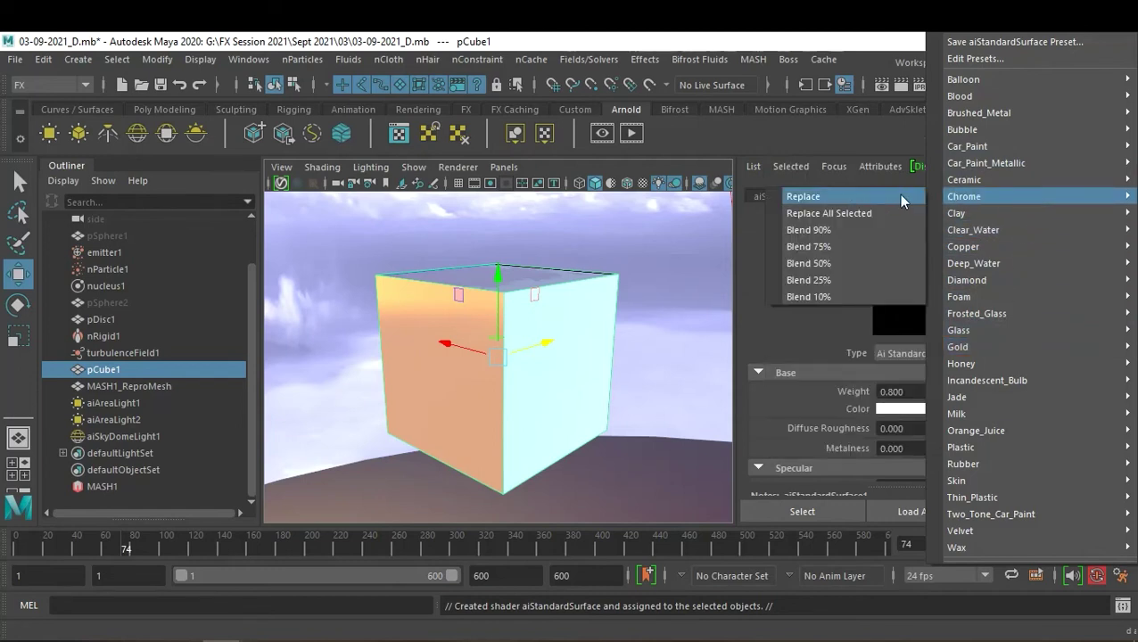
{"action": "left_click", "coordinate": [901, 197]}
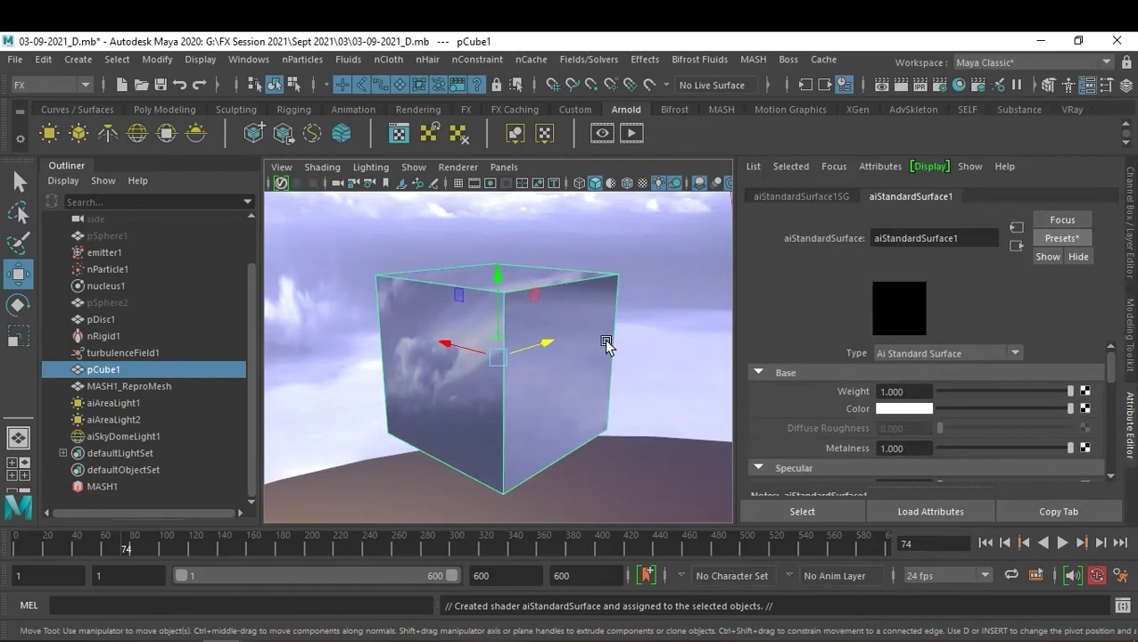
{"action": "key", "text": "ctrl+h"}
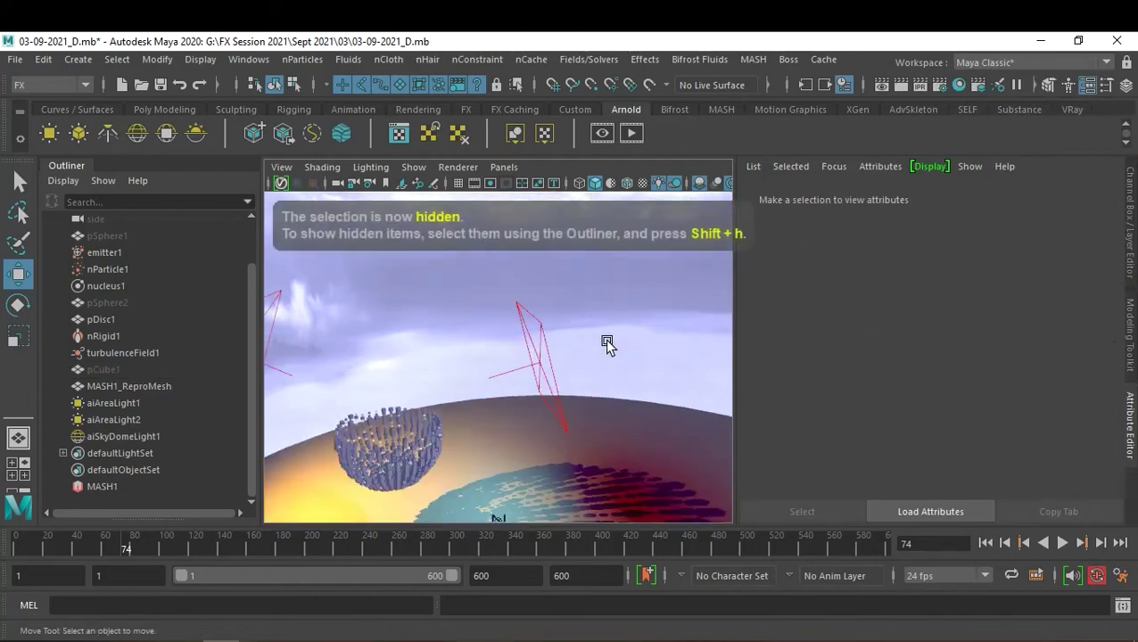
- Orbit around the cube cluster, select pSphere1, and replay the simulation from frame 1
{"action": "mouse_move", "coordinate": [541, 408]}
{"action": "right_mouse_down", "text": "alt"}
{"action": "mouse_move", "coordinate": [498, 388]}
{"action": "mouse_move", "coordinate": [455, 398]}
{"action": "mouse_move", "coordinate": [533, 315]}
{"action": "right_mouse_up", "text": "alt"}
{"action": "mouse_move", "coordinate": [533, 315]}
{"action": "left_mouse_down", "text": "alt"}
{"action": "mouse_move", "coordinate": [591, 335]}
{"action": "mouse_move", "coordinate": [597, 347]}
{"action": "mouse_move", "coordinate": [634, 341]}
{"action": "mouse_move", "coordinate": [640, 350]}
{"action": "mouse_move", "coordinate": [617, 360]}
{"action": "left_mouse_up", "text": "alt"}
{"action": "mouse_move", "coordinate": [535, 360]}
{"action": "left_mouse_down", "text": "alt"}
{"action": "mouse_move", "coordinate": [470, 350]}
{"action": "mouse_move", "coordinate": [482, 330]}
{"action": "mouse_move", "coordinate": [542, 339]}
{"action": "mouse_move", "coordinate": [563, 360]}
{"action": "mouse_move", "coordinate": [604, 353]}
{"action": "mouse_move", "coordinate": [559, 370]}
{"action": "left_mouse_up", "text": "alt"}
{"action": "mouse_move", "coordinate": [560, 370]}
{"action": "right_mouse_down", "text": "alt"}
{"action": "mouse_move", "coordinate": [581, 366]}
{"action": "mouse_move", "coordinate": [586, 313]}
{"action": "right_mouse_up", "text": "alt"}
{"action": "mouse_move", "coordinate": [585, 313]}
{"action": "left_mouse_down", "text": "alt"}
{"action": "mouse_move", "coordinate": [535, 346]}
{"action": "mouse_move", "coordinate": [578, 305]}
{"action": "left_mouse_up", "text": "alt"}
{"action": "mouse_move", "coordinate": [579, 304]}
{"action": "right_mouse_down", "text": "alt"}
{"action": "mouse_move", "coordinate": [592, 336]}
{"action": "mouse_move", "coordinate": [609, 338]}
{"action": "right_mouse_up", "text": "alt"}
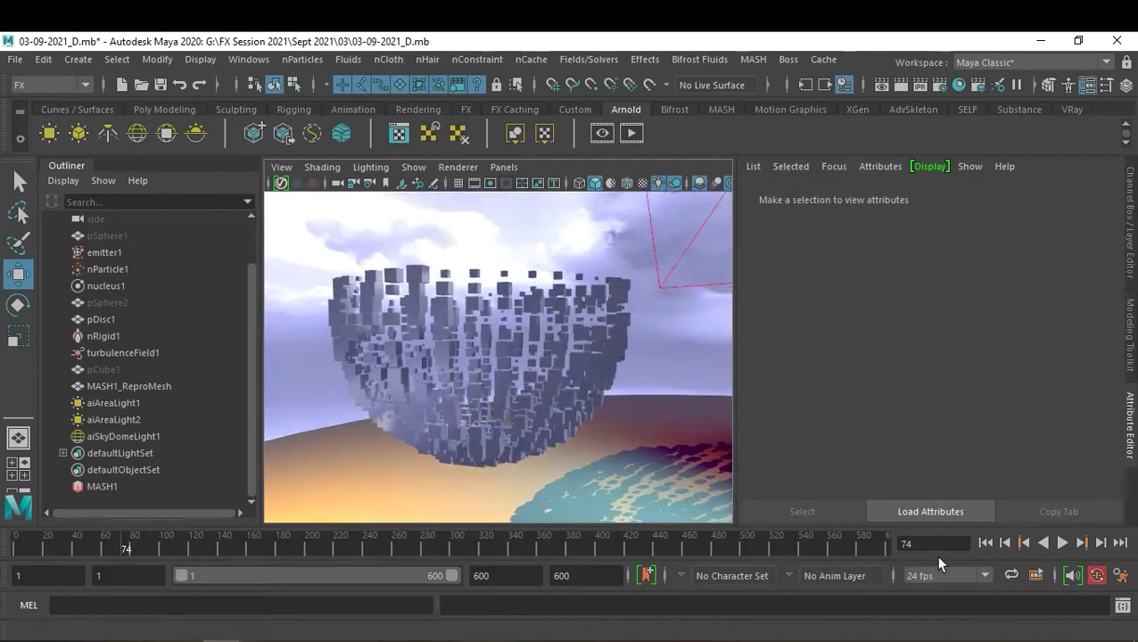
{"action": "mouse_move", "coordinate": [643, 409]}
{"action": "left_mouse_down", "text": "alt"}
{"action": "mouse_move", "coordinate": [650, 450]}
{"action": "mouse_move", "coordinate": [636, 471]}
{"action": "mouse_move", "coordinate": [641, 416]}
{"action": "mouse_move", "coordinate": [666, 424]}
{"action": "mouse_move", "coordinate": [651, 426]}
{"action": "left_mouse_up", "text": "alt"}
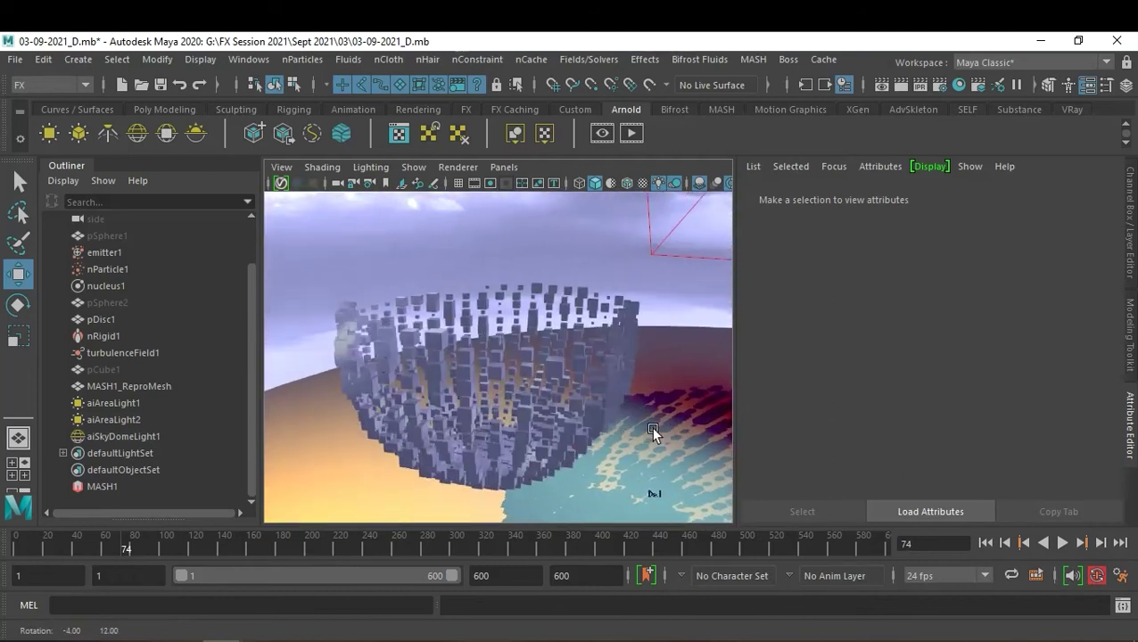
{"action": "left_click", "coordinate": [123, 236]}
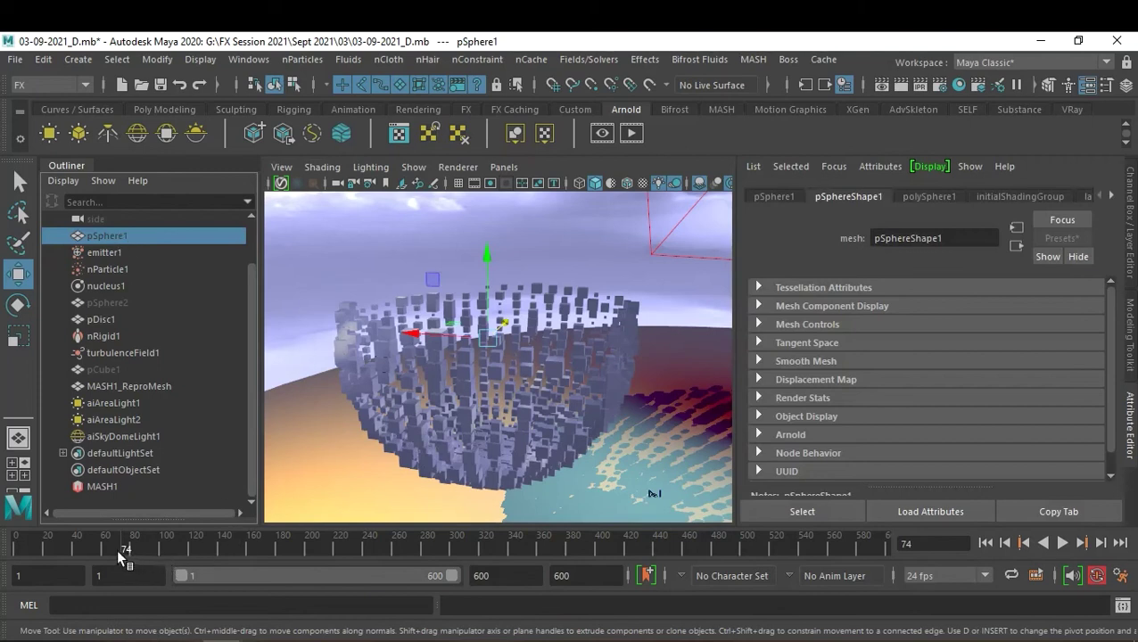
{"action": "left_click", "coordinate": [986, 547]}
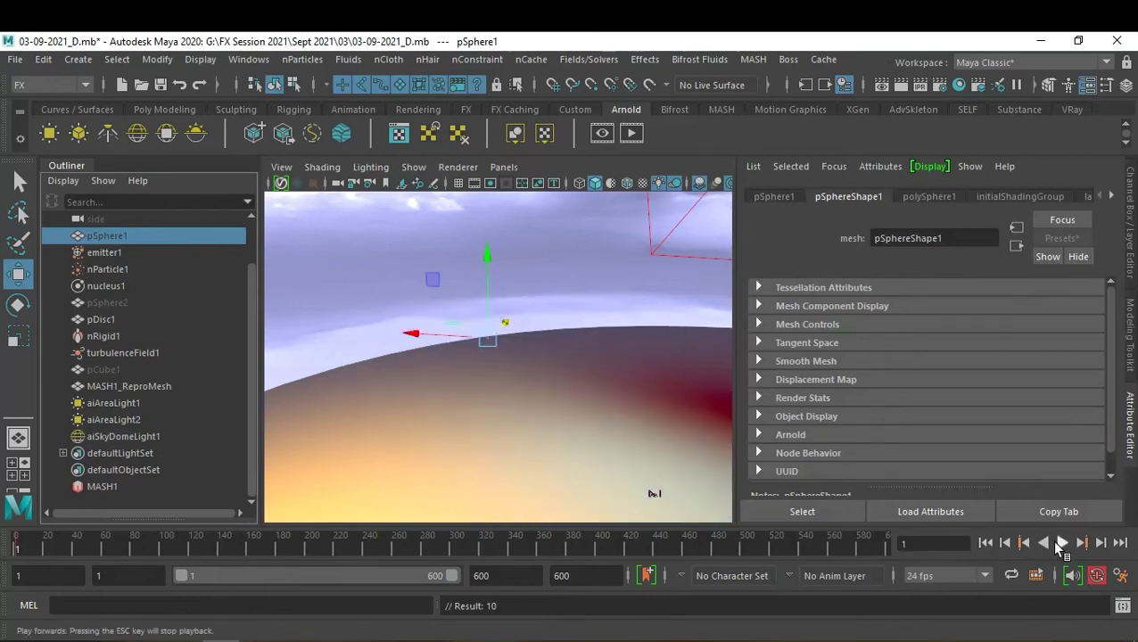
{"action": "left_click", "coordinate": [1063, 544]}
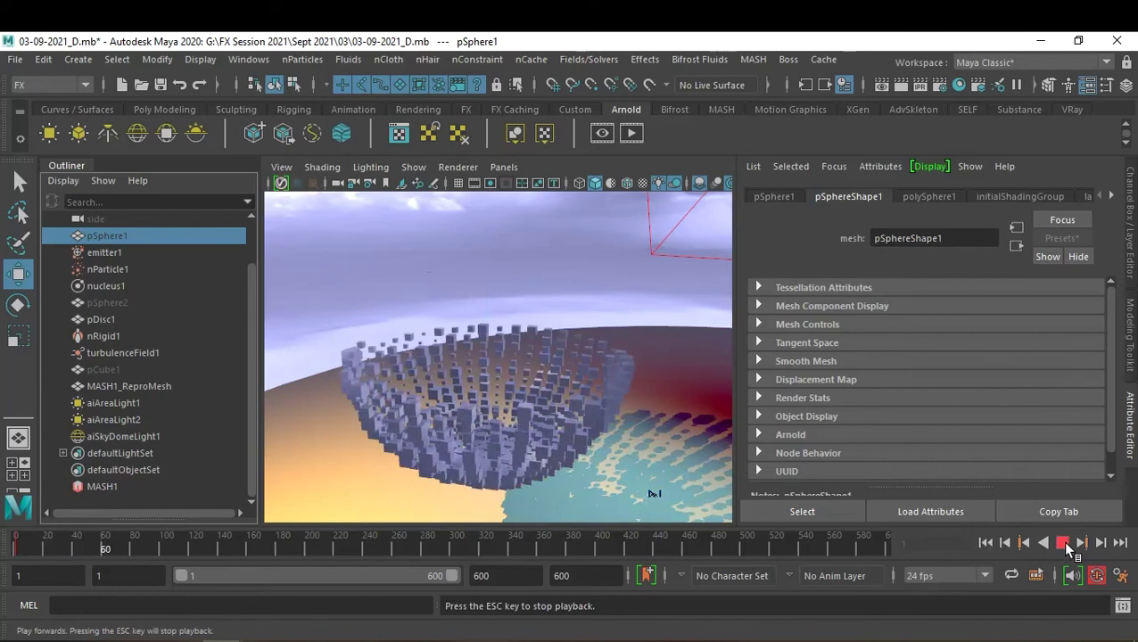
{"action": "left_click", "coordinate": [1064, 544]}
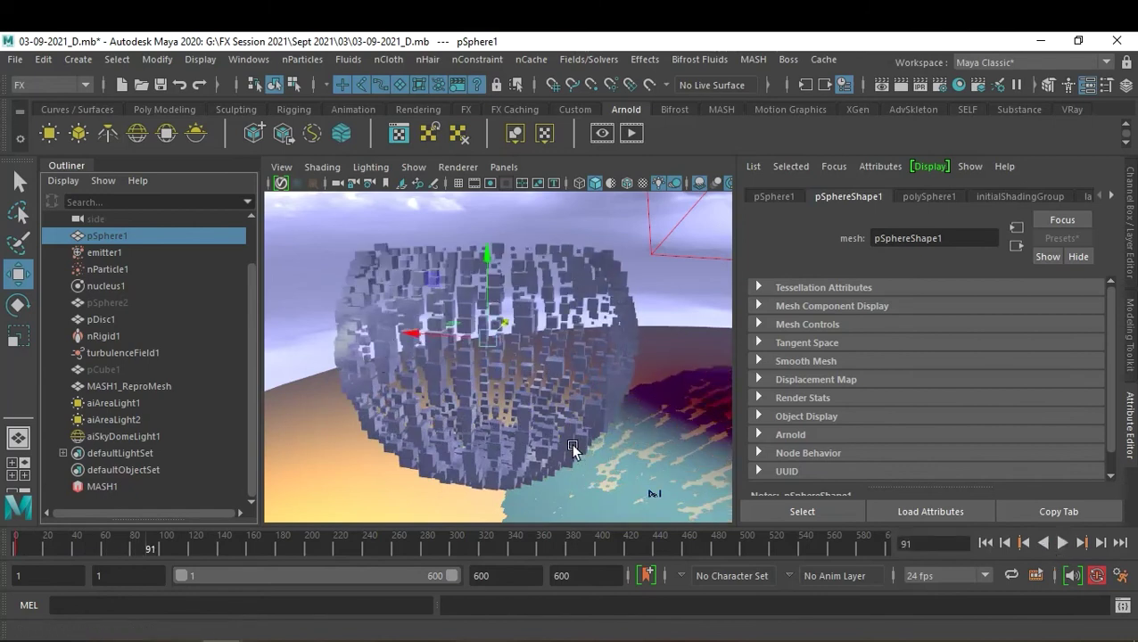
- Replay again from the start and stop at frame 115, where the cubes form a sphere
{"action": "left_click_drag", "start_coordinate": [542, 386], "coordinate": [561, 388], "text": "alt"}
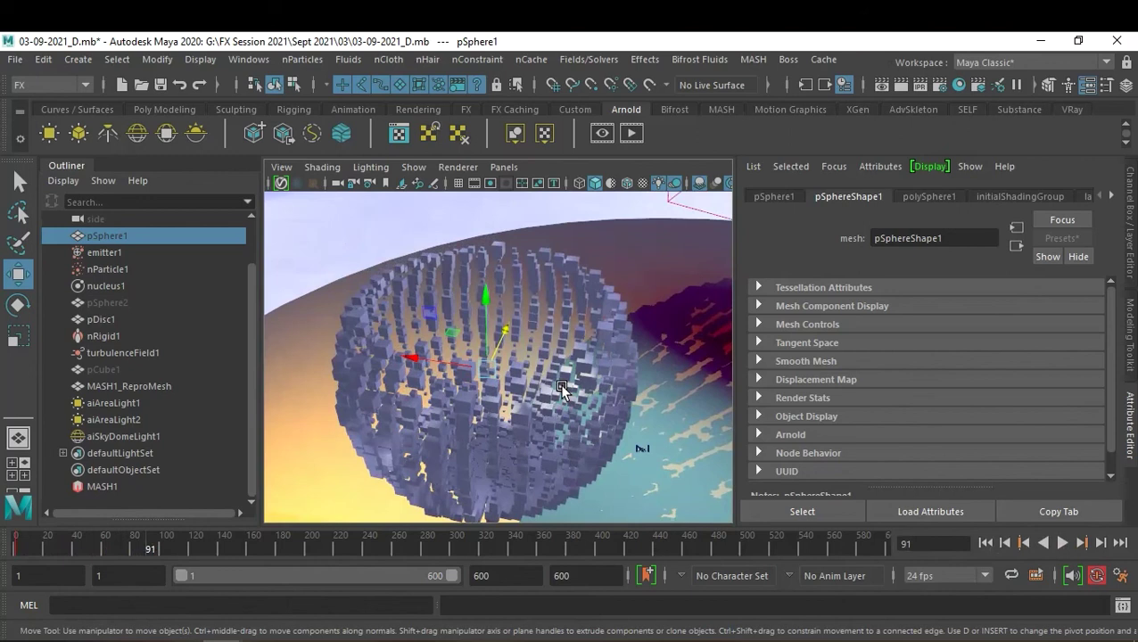
{"action": "left_click", "coordinate": [986, 543]}
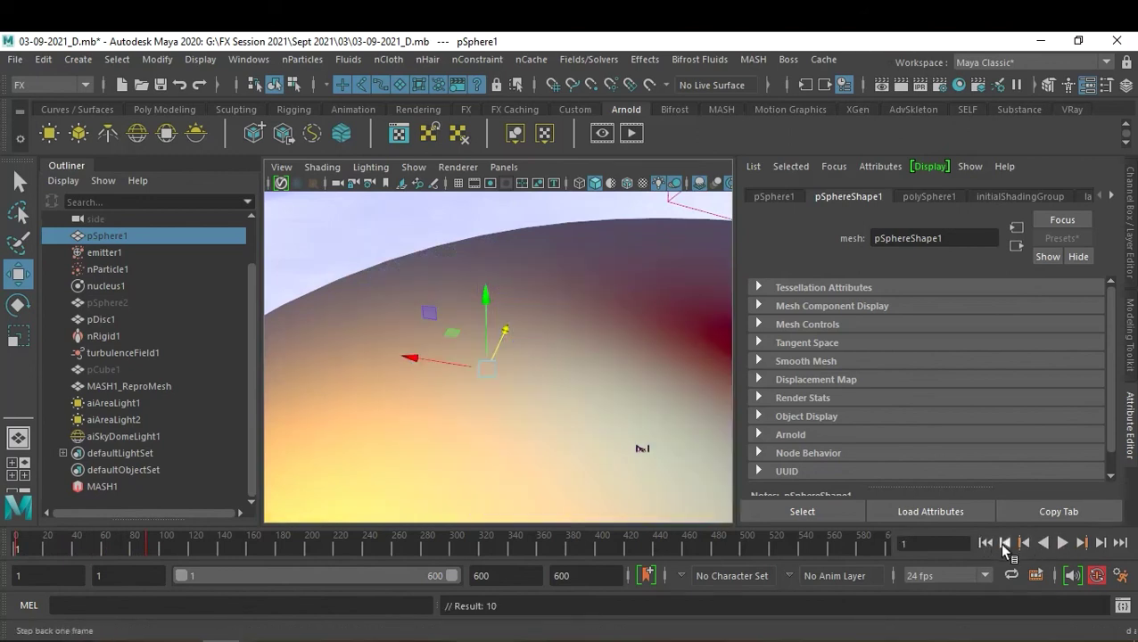
{"action": "left_click", "coordinate": [1060, 545]}
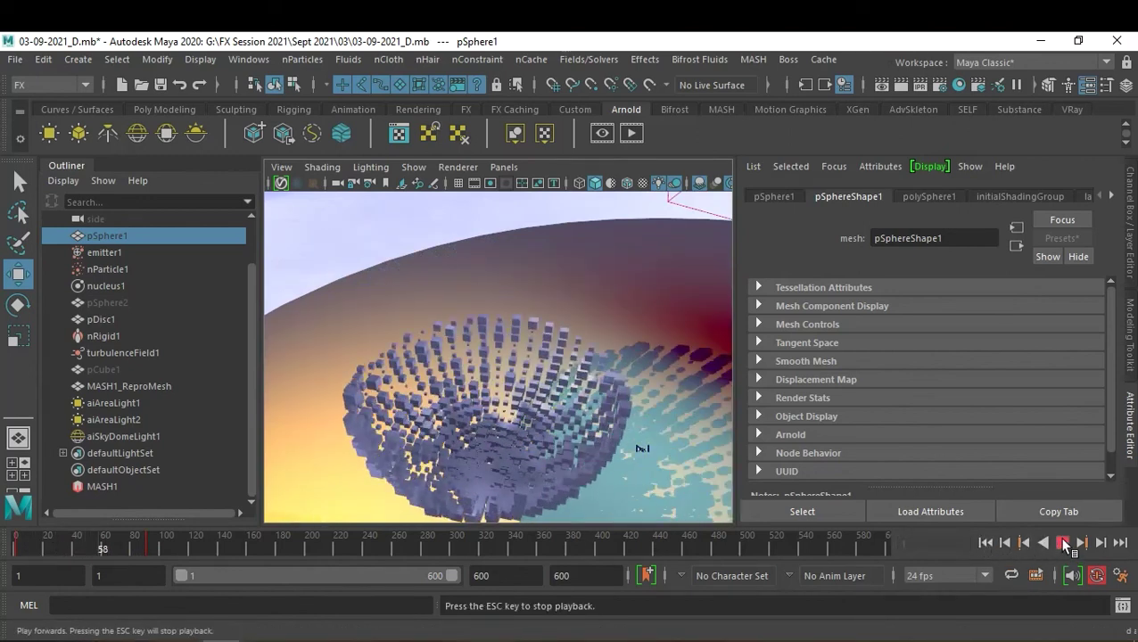
{"action": "left_click", "coordinate": [1063, 543]}
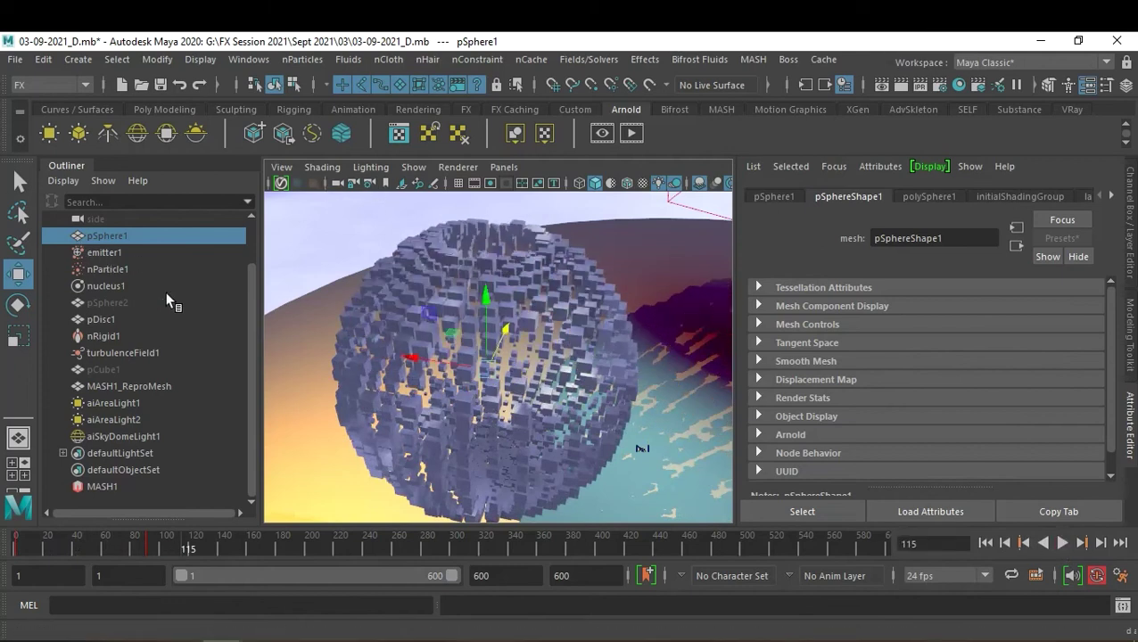
{"action": "scroll", "coordinate": [172, 302], "scroll_direction": "up", "scroll_amount": 1}
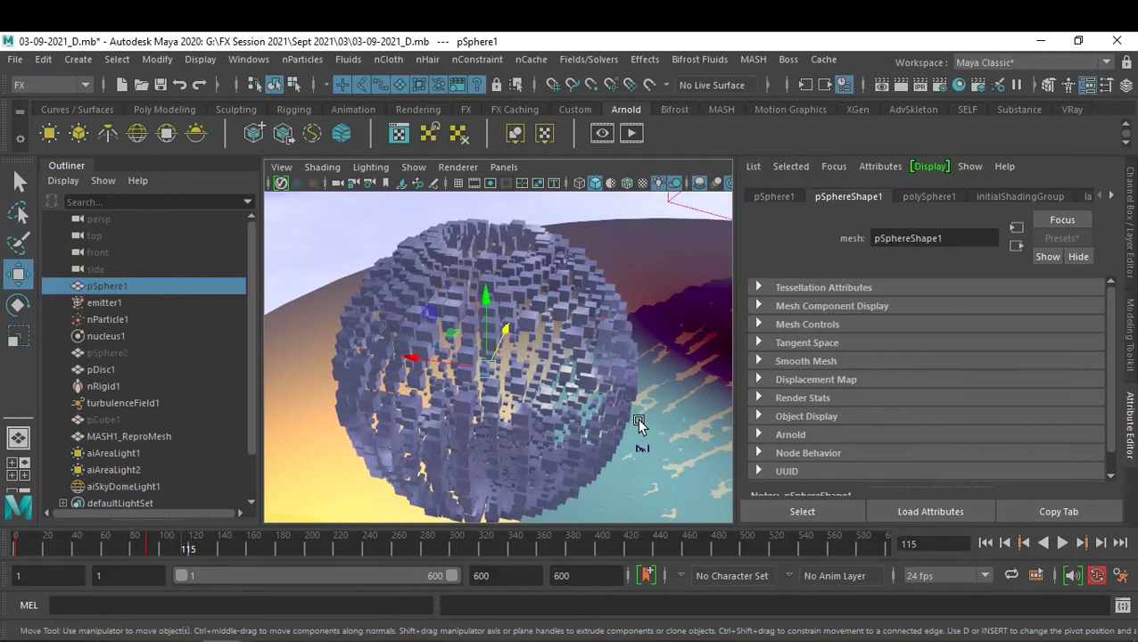
- Show the persp camera's channel values and replay the simulation from frame 1 to frame 102
{"action": "left_click", "coordinate": [111, 218]}
{"action": "key", "text": "ctrl+a"}
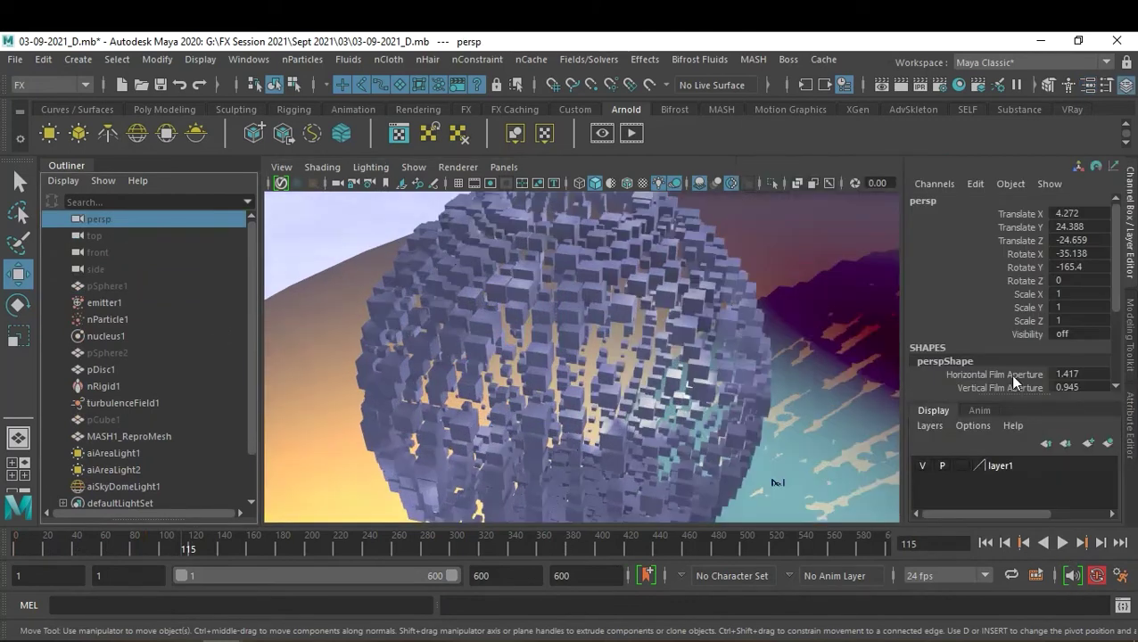
{"action": "left_click_drag", "start_coordinate": [248, 532], "coordinate": [16, 546]}
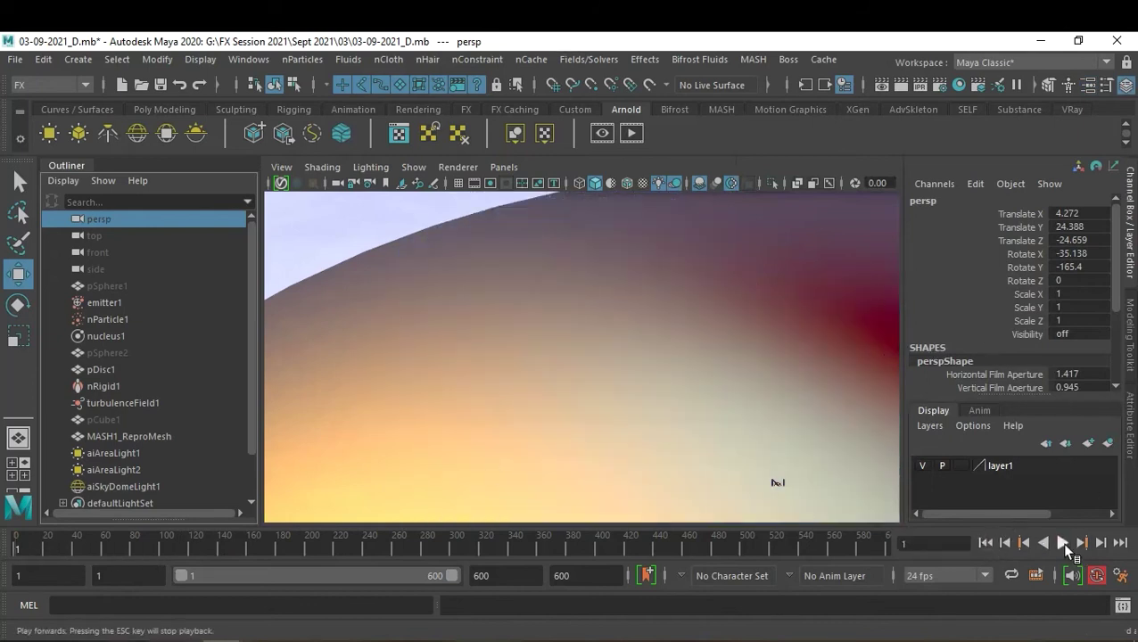
{"action": "left_click", "coordinate": [1061, 543]}
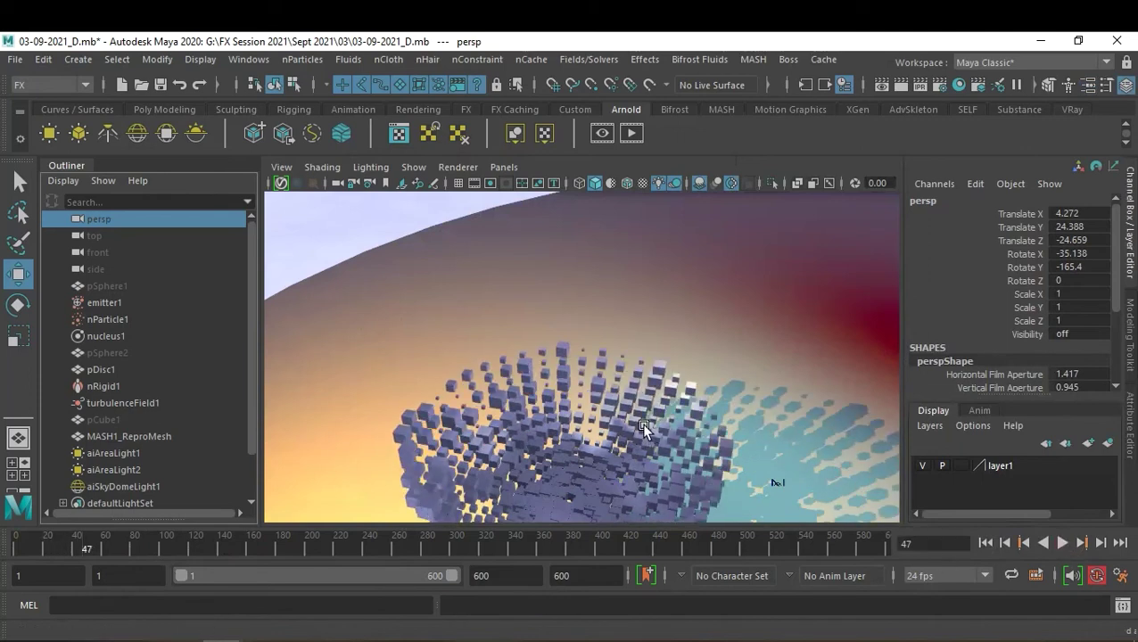
{"action": "scroll", "coordinate": [605, 393], "scroll_direction": "down", "scroll_amount": 3}
{"action": "scroll", "coordinate": [605, 379], "scroll_direction": "down", "scroll_amount": 2}
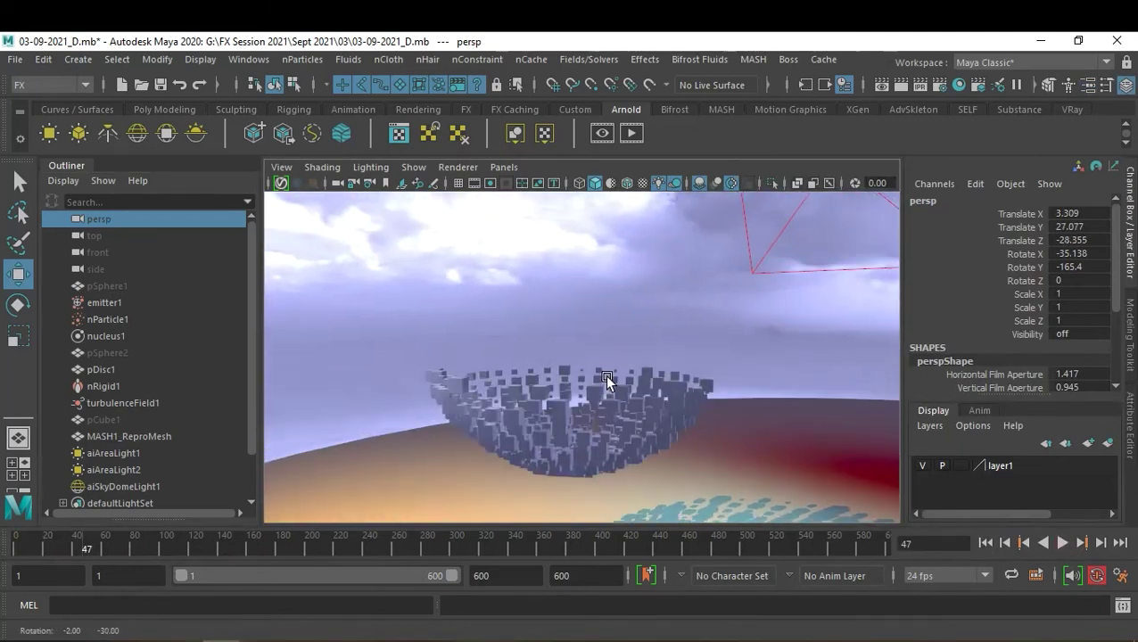
{"action": "left_click", "coordinate": [985, 542]}
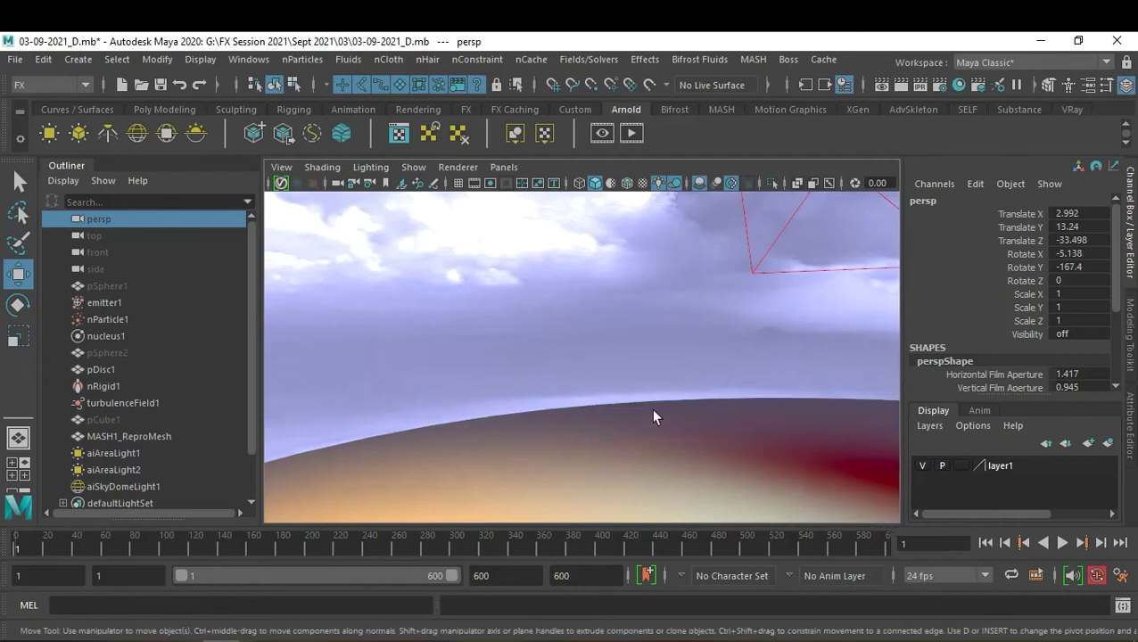
{"action": "left_click", "coordinate": [1061, 543]}
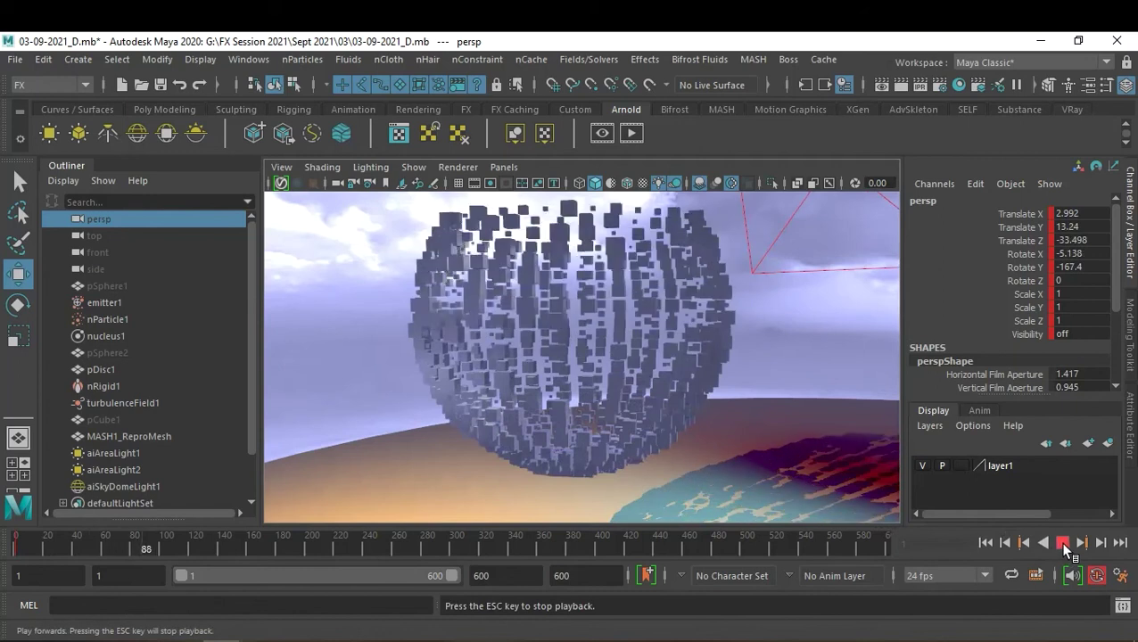
{"action": "left_click", "coordinate": [1062, 543]}
- Reframe the view, replay to frame 118, then step back to frame 1
{"action": "mouse_move", "coordinate": [630, 319]}
{"action": "left_mouse_down", "text": "alt"}
{"action": "mouse_move", "coordinate": [629, 366]}
{"action": "mouse_move", "coordinate": [631, 353]}
{"action": "left_mouse_up", "text": "alt"}
{"action": "mouse_move", "coordinate": [631, 353]}
{"action": "right_mouse_down", "text": "alt"}
{"action": "mouse_move", "coordinate": [649, 348]}
{"action": "mouse_move", "coordinate": [637, 348]}
{"action": "right_mouse_up", "text": "alt"}
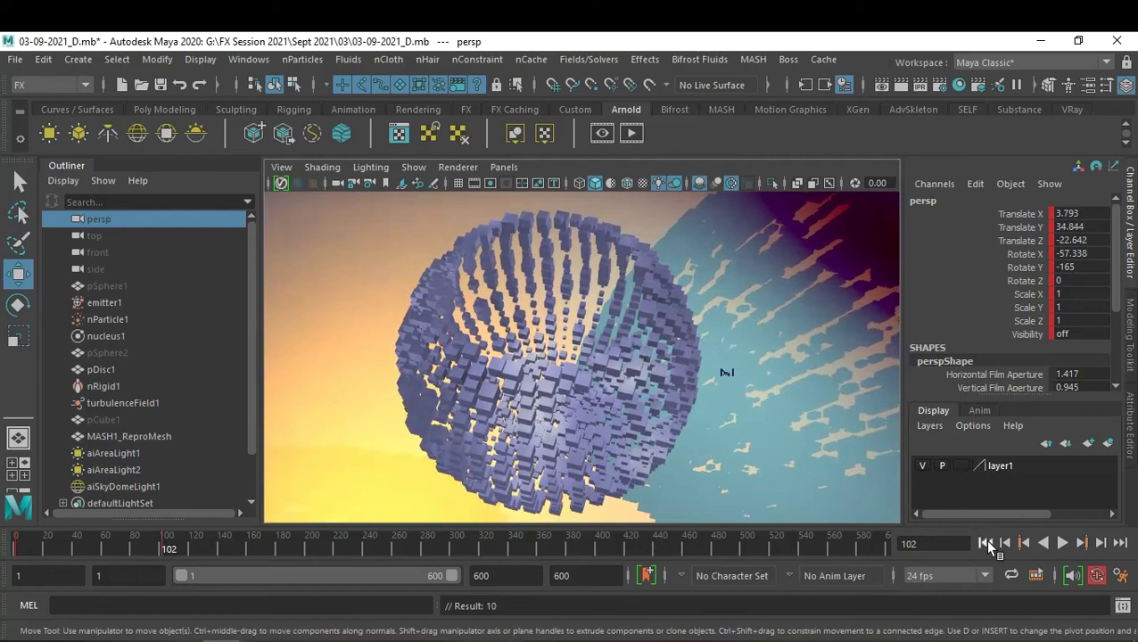
{"action": "left_click", "coordinate": [986, 542]}
{"action": "left_click", "coordinate": [1062, 543]}
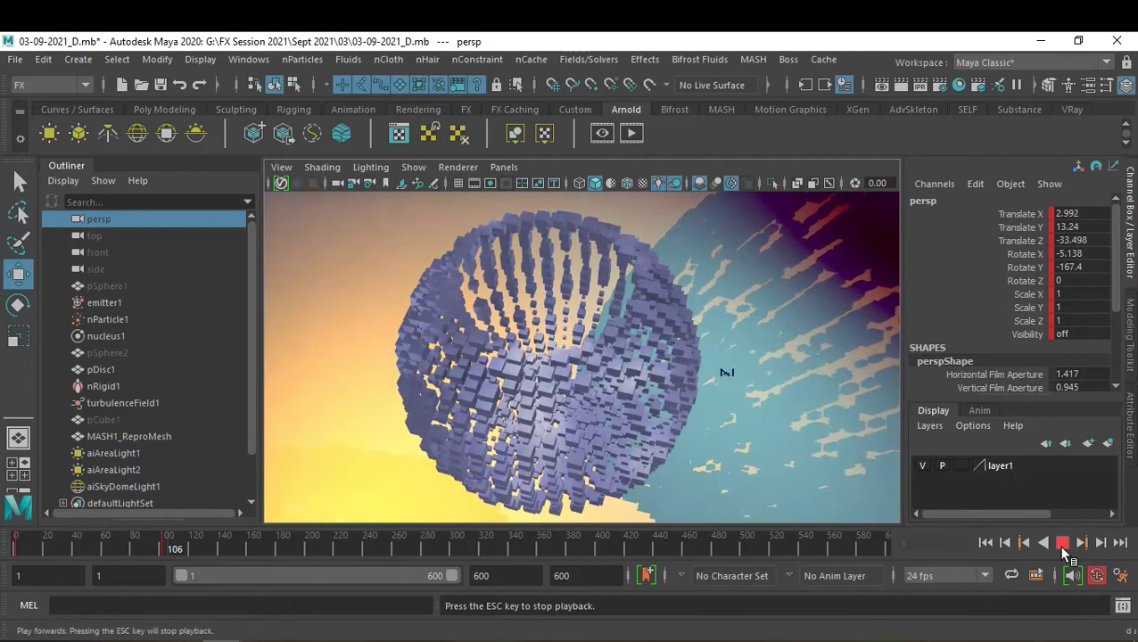
{"action": "left_click", "coordinate": [1063, 544]}
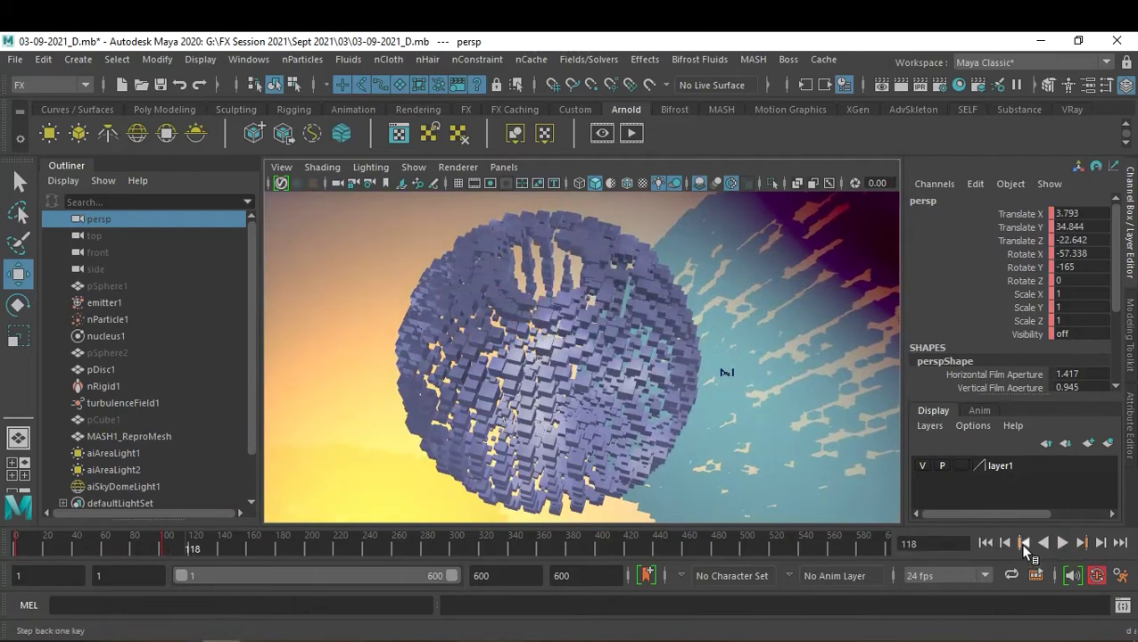
{"action": "left_click", "coordinate": [1024, 543]}
{"action": "scroll", "coordinate": [684, 373], "scroll_direction": "down", "scroll_amount": 5}
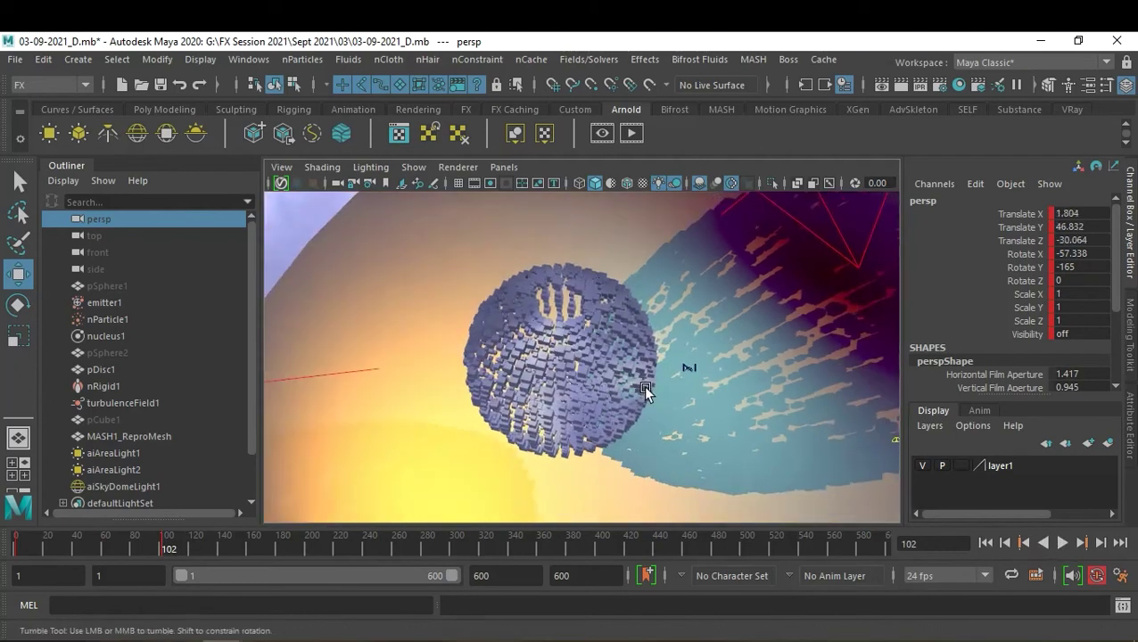
{"action": "scroll", "coordinate": [649, 338], "scroll_direction": "up", "scroll_amount": 2}
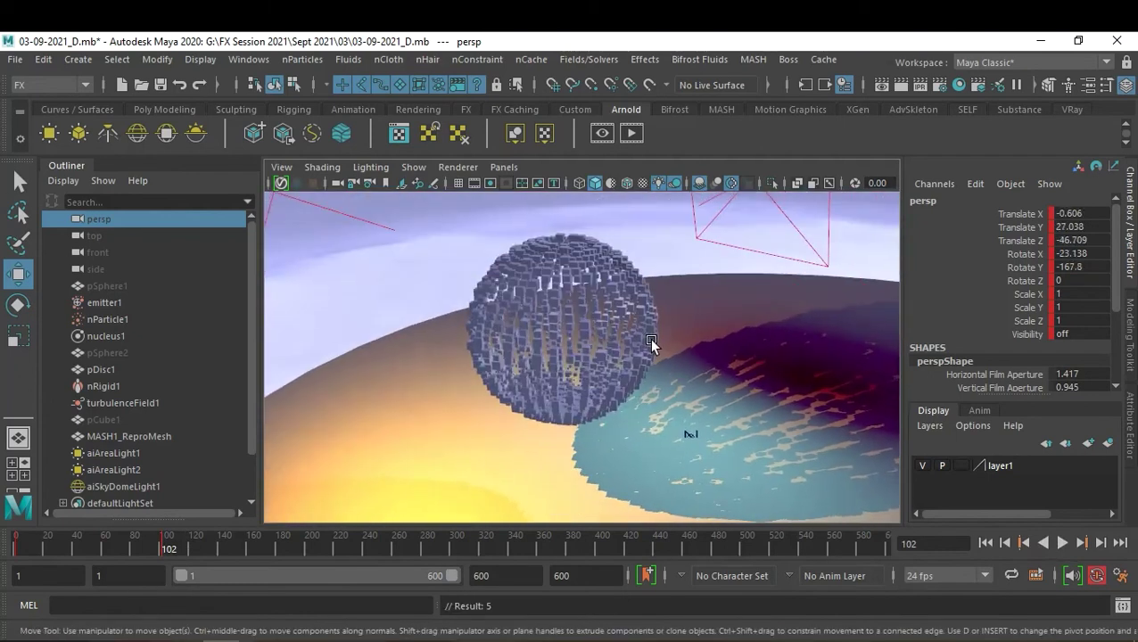
{"action": "left_click", "coordinate": [985, 543]}
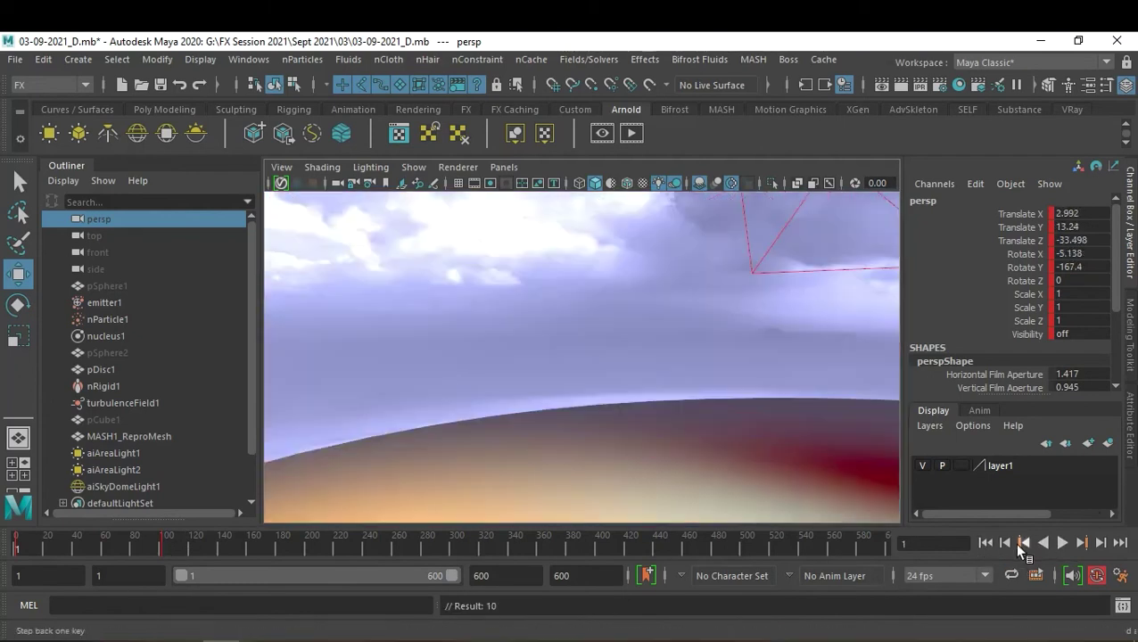
- Replay the animation from the start, stopping around frame 226
{"action": "left_click", "coordinate": [1060, 542]}
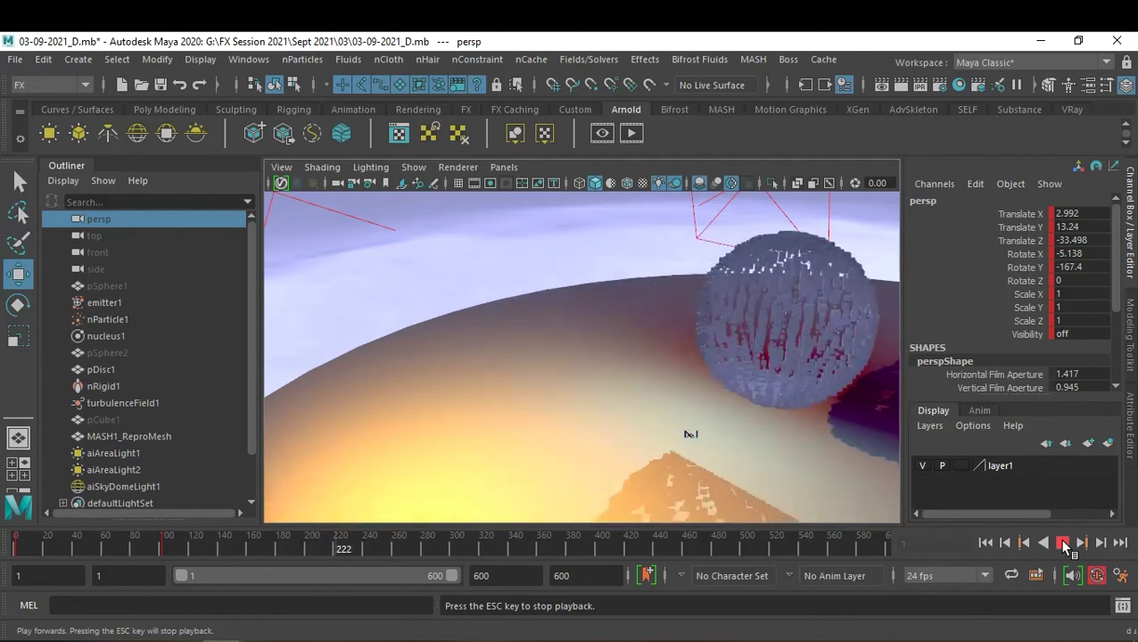
{"action": "left_click", "coordinate": [1063, 544]}
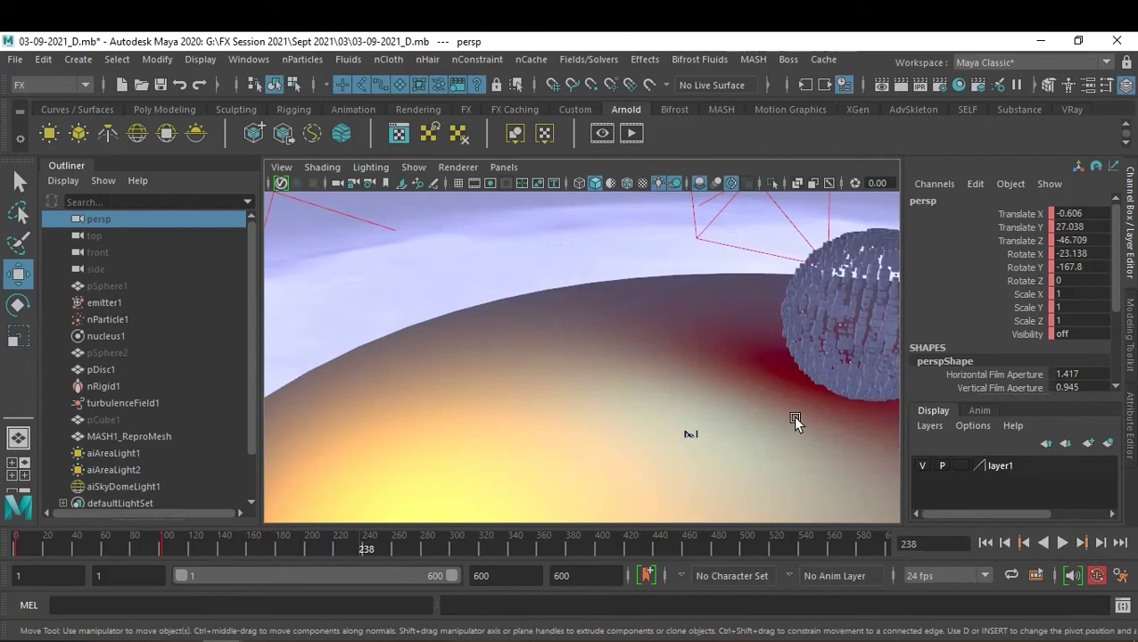
{"action": "left_click", "coordinate": [985, 543]}
{"action": "left_click", "coordinate": [1060, 543]}
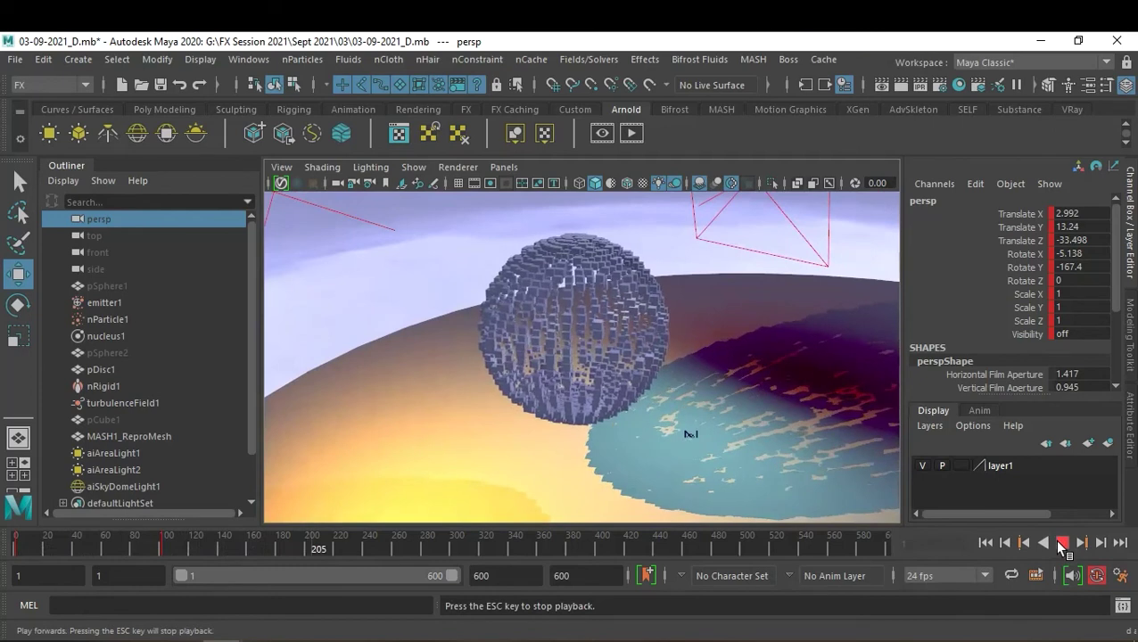
{"action": "left_click", "coordinate": [1059, 541]}
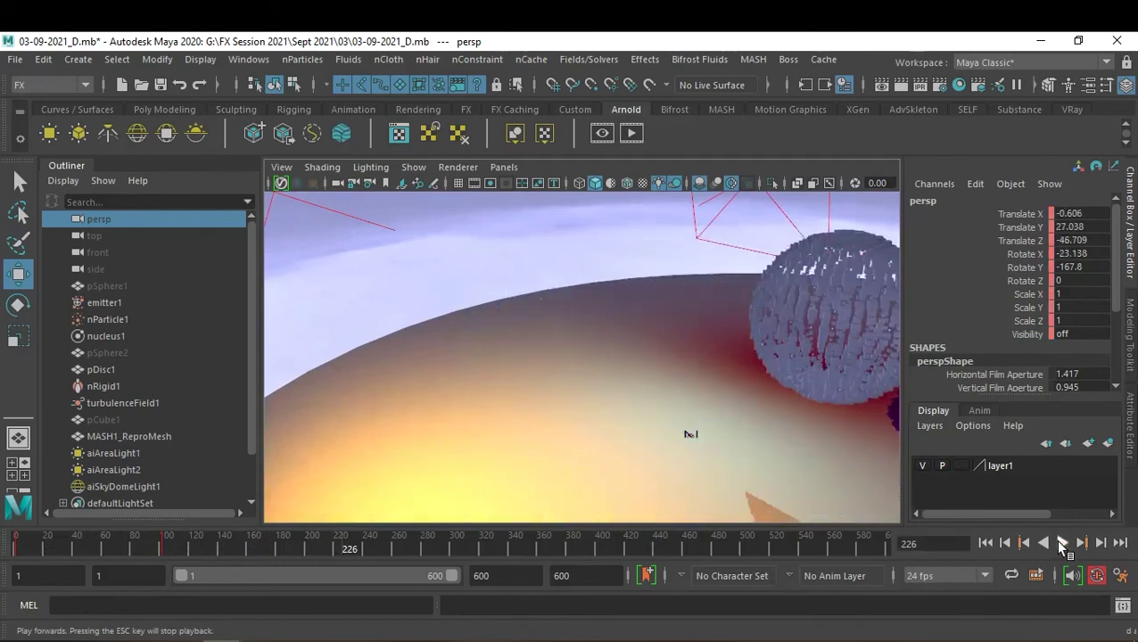
- Key the persp camera at frame 208, reframe the view at frame 243, and replay
{"action": "left_click", "coordinate": [328, 550]}
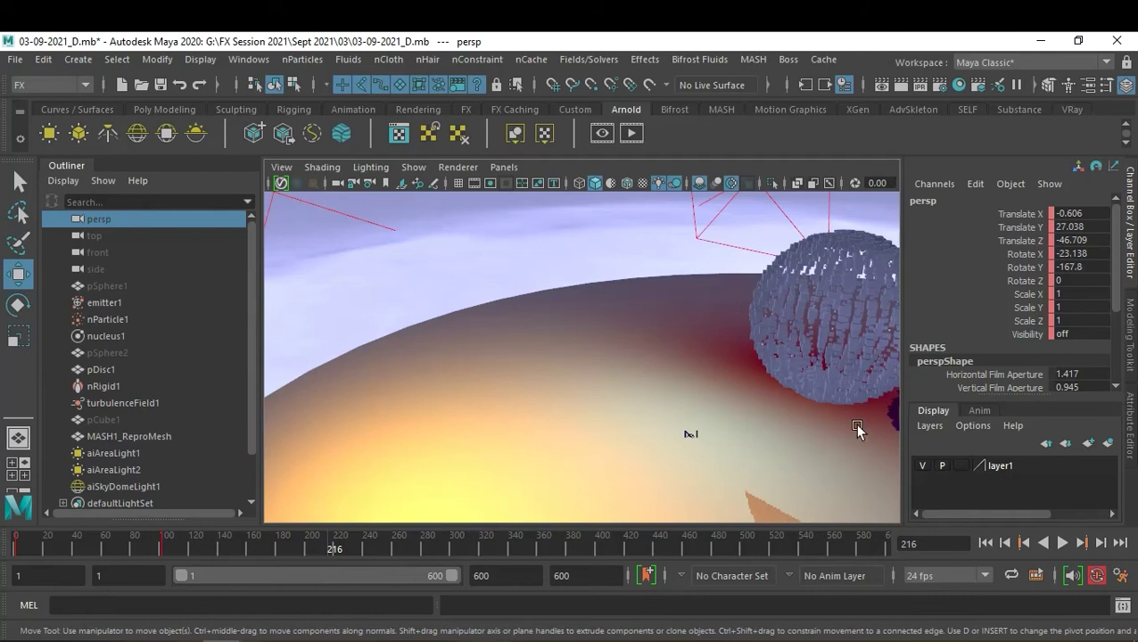
{"action": "left_click", "coordinate": [321, 549]}
{"action": "key", "text": "s"}
{"action": "left_click", "coordinate": [373, 548]}
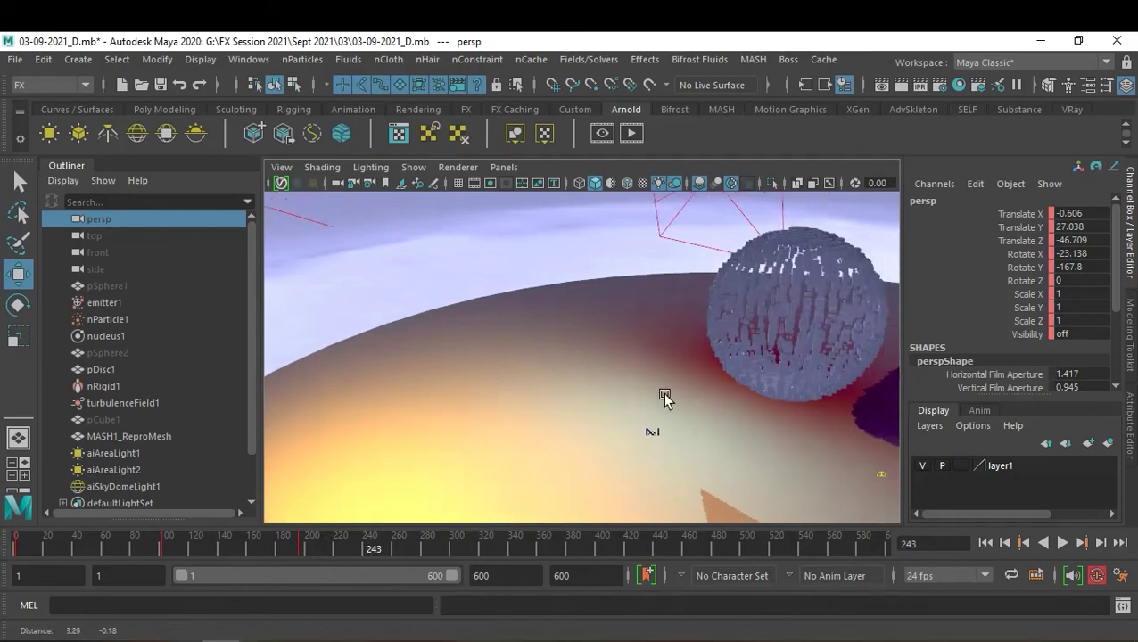
{"action": "middle_click_drag", "start_coordinate": [665, 399], "coordinate": [489, 409], "text": "alt"}
{"action": "left_click_drag", "start_coordinate": [488, 408], "coordinate": [538, 402], "text": "alt"}
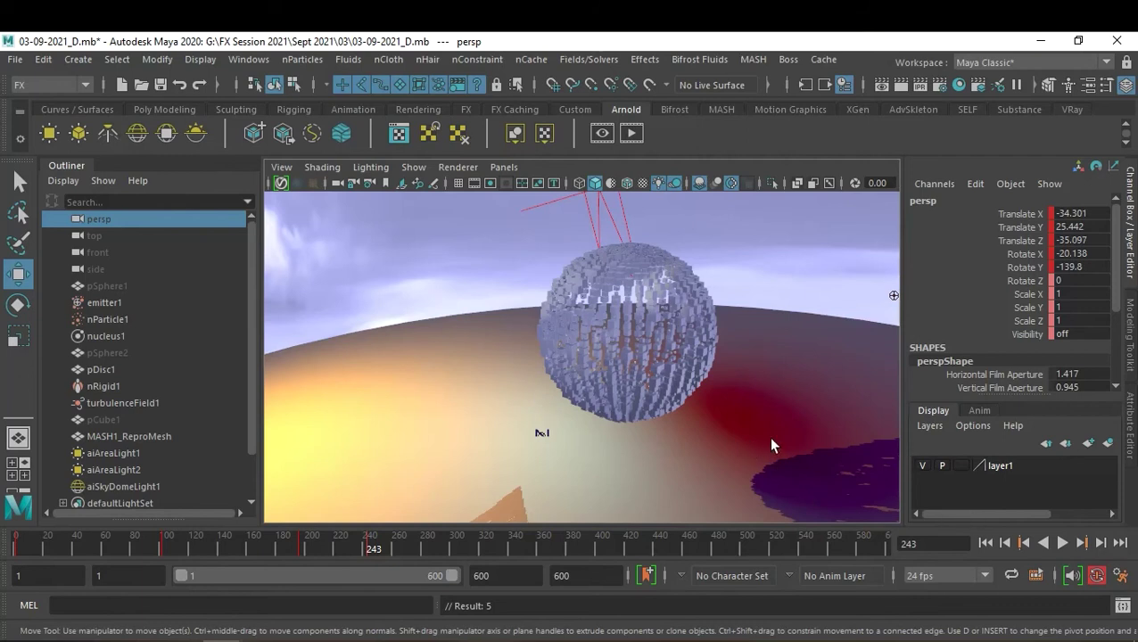
{"action": "left_click", "coordinate": [981, 545]}
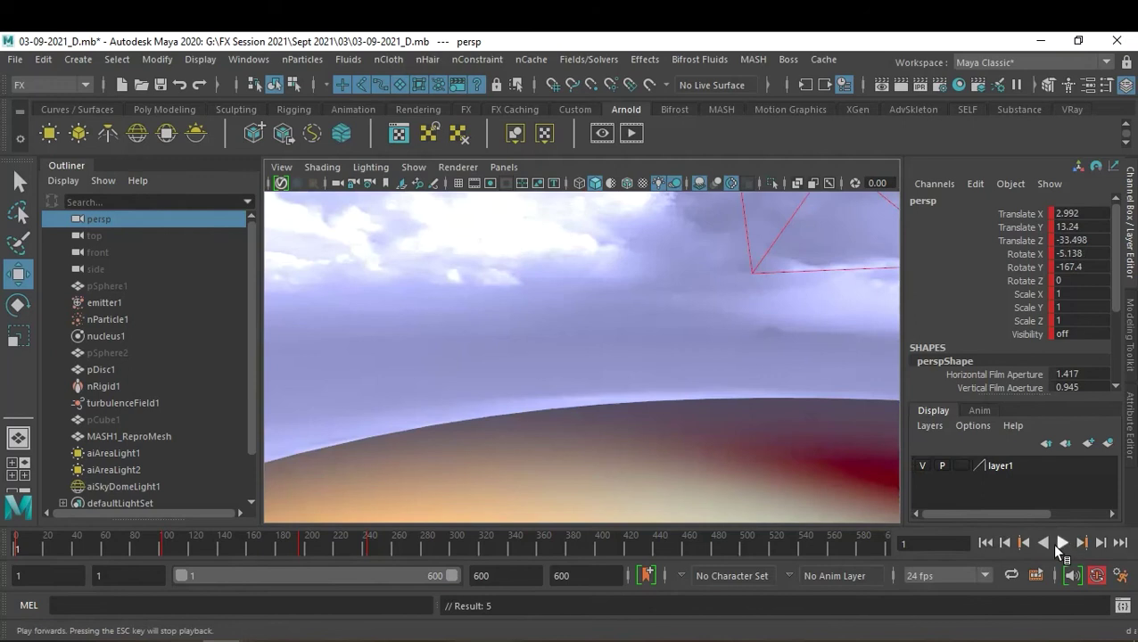
{"action": "left_click", "coordinate": [1061, 543]}
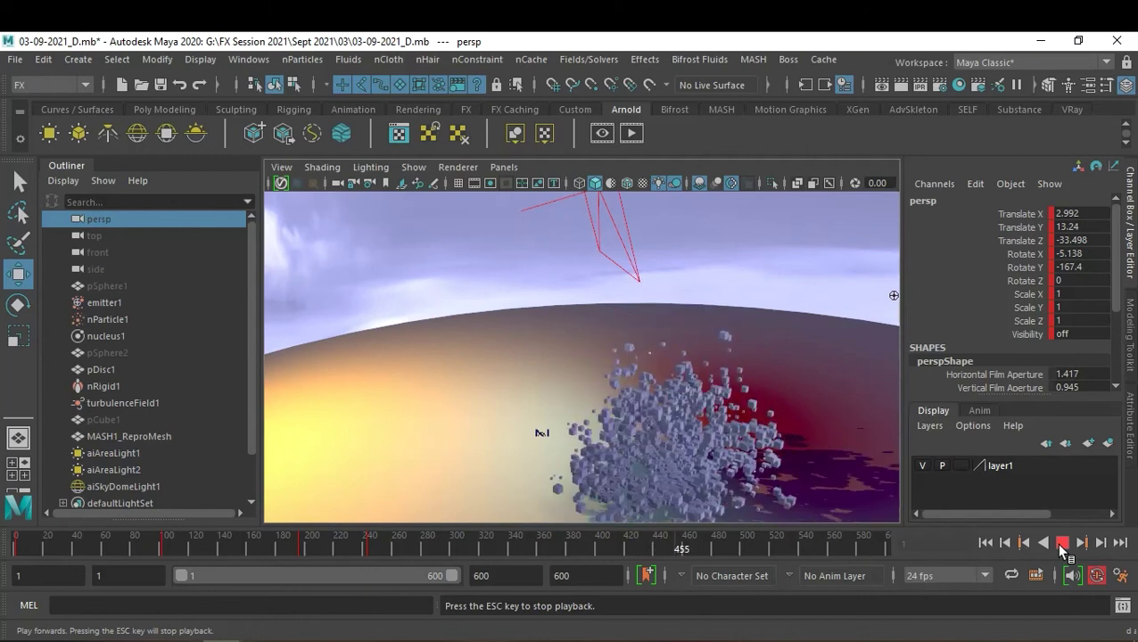
- Key the persp camera at frame 390, then tilt the view up at frame 485
{"action": "left_click", "coordinate": [1060, 544]}
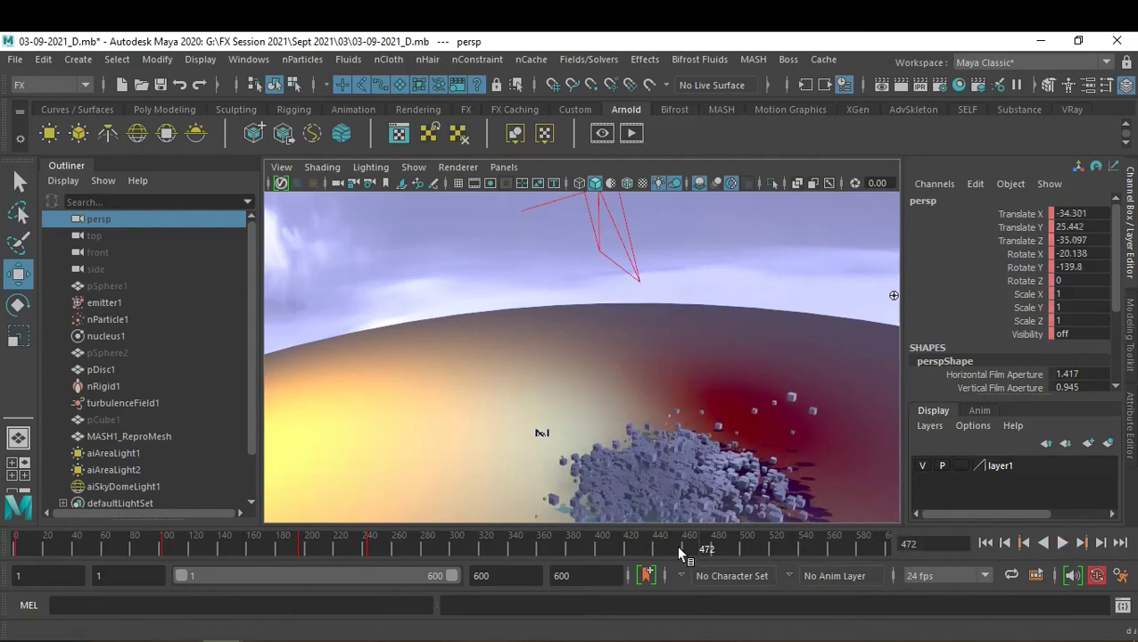
{"action": "left_click", "coordinate": [582, 550]}
{"action": "key", "text": "s"}
{"action": "left_click", "coordinate": [725, 551]}
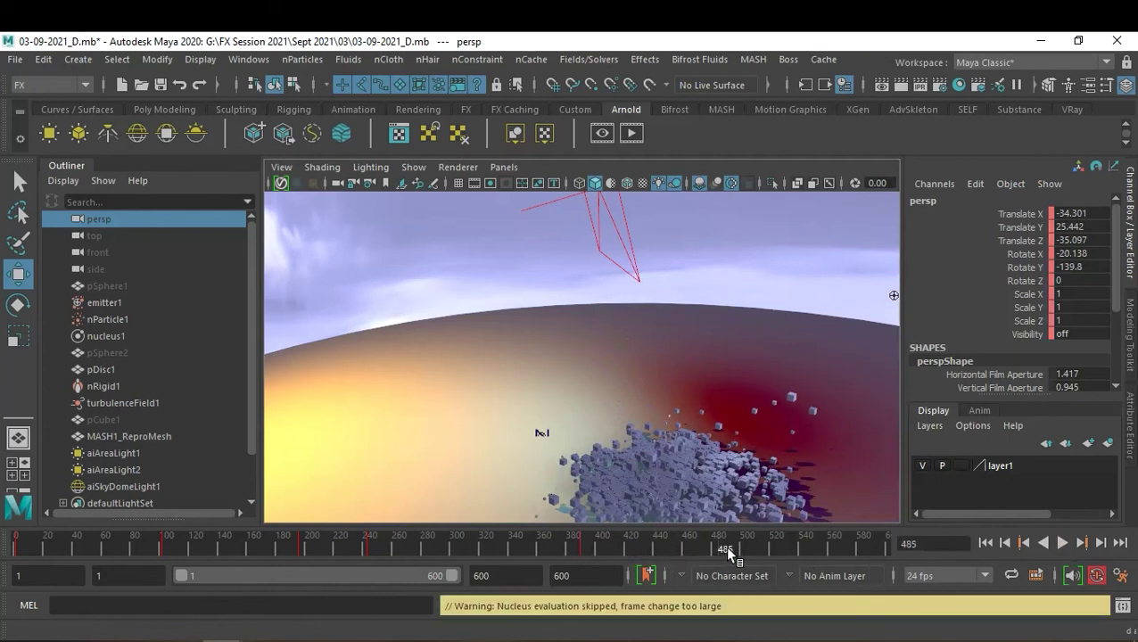
{"action": "mouse_move", "coordinate": [756, 458]}
{"action": "left_mouse_down", "text": "alt"}
{"action": "mouse_move", "coordinate": [754, 423]}
{"action": "mouse_move", "coordinate": [771, 405]}
{"action": "mouse_move", "coordinate": [788, 411]}
{"action": "mouse_move", "coordinate": [765, 407]}
{"action": "mouse_move", "coordinate": [761, 419]}
{"action": "mouse_move", "coordinate": [788, 402]}
{"action": "mouse_move", "coordinate": [778, 386]}
{"action": "mouse_move", "coordinate": [777, 398]}
{"action": "left_mouse_up", "text": "alt"}
{"action": "middle_click_drag", "start_coordinate": [776, 393], "coordinate": [793, 391], "text": "alt"}
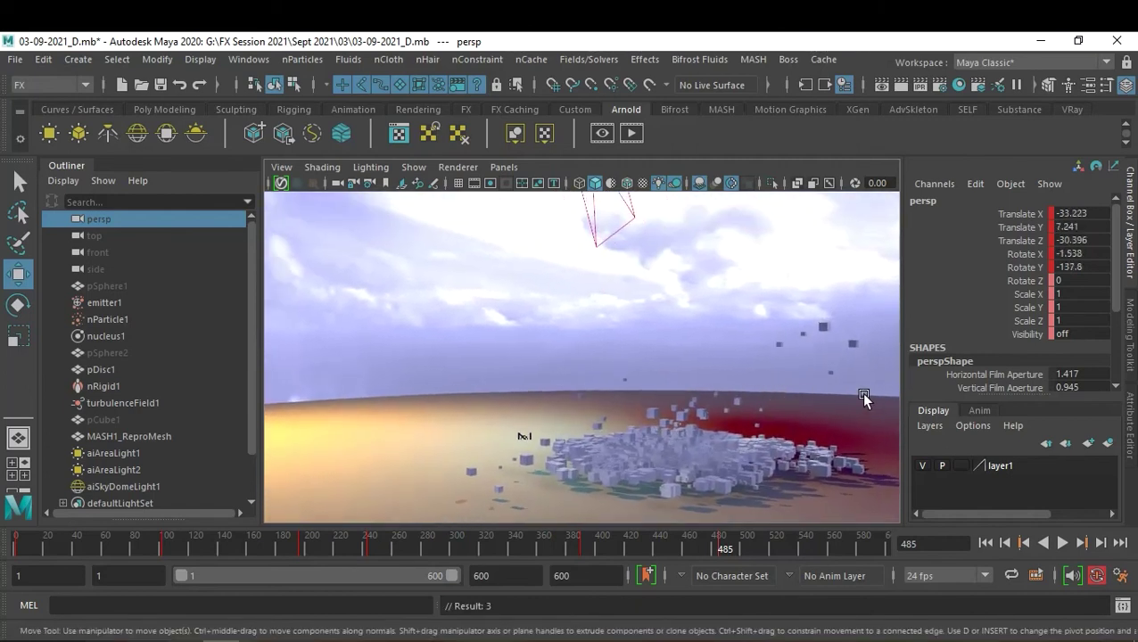
- Replay the particle simulation from frame 1 and rewind to the start
{"action": "left_click", "coordinate": [987, 544]}
{"action": "left_click", "coordinate": [1061, 545]}
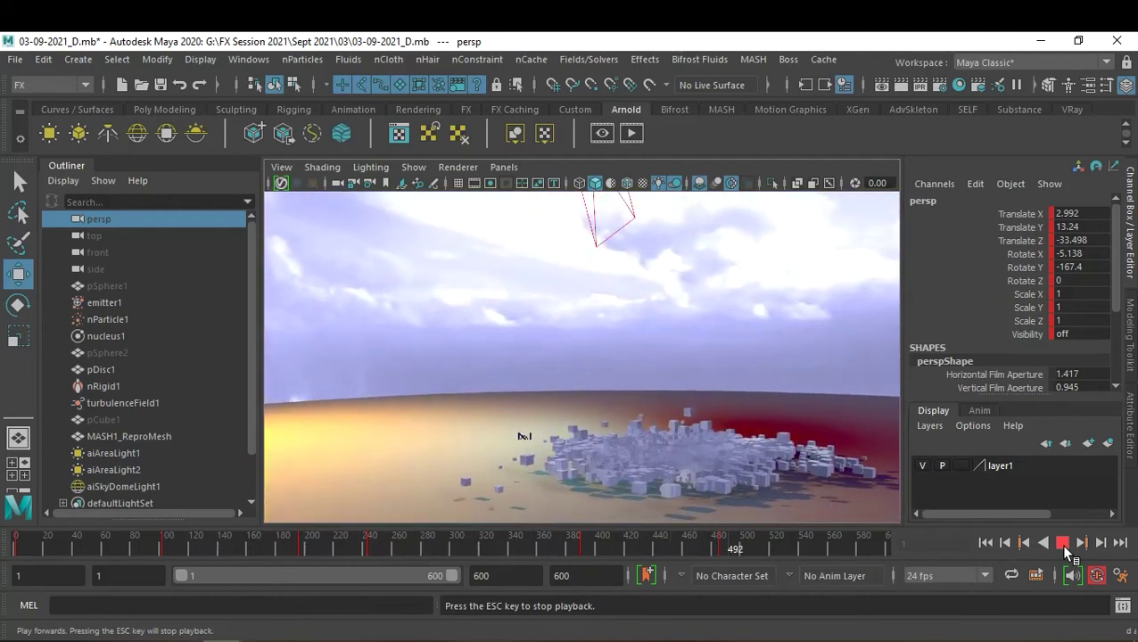
{"action": "left_click", "coordinate": [1063, 543]}
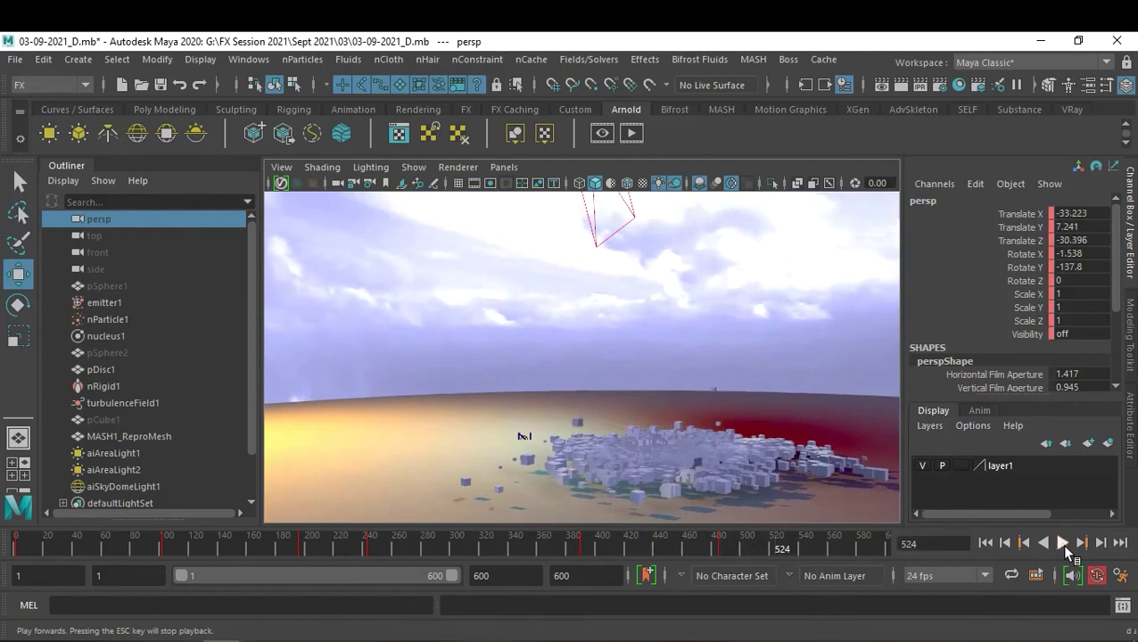
{"action": "left_click", "coordinate": [985, 543]}
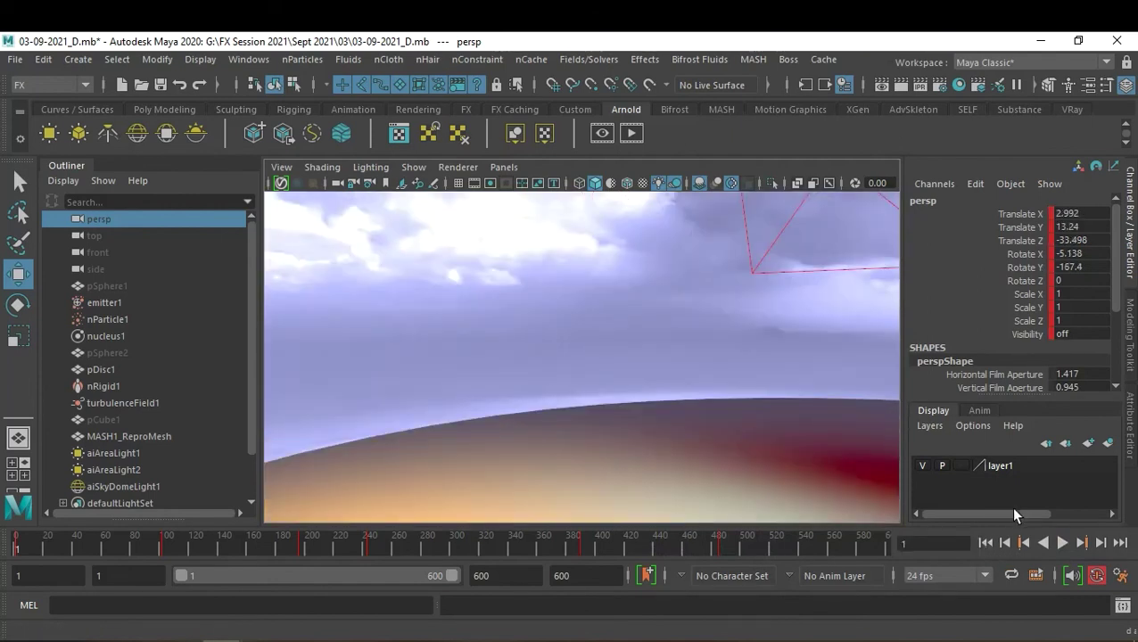
- Save the scene, then save it as the new version 03-09-2021_E.mb
{"action": "key", "text": "ctrl+s"}
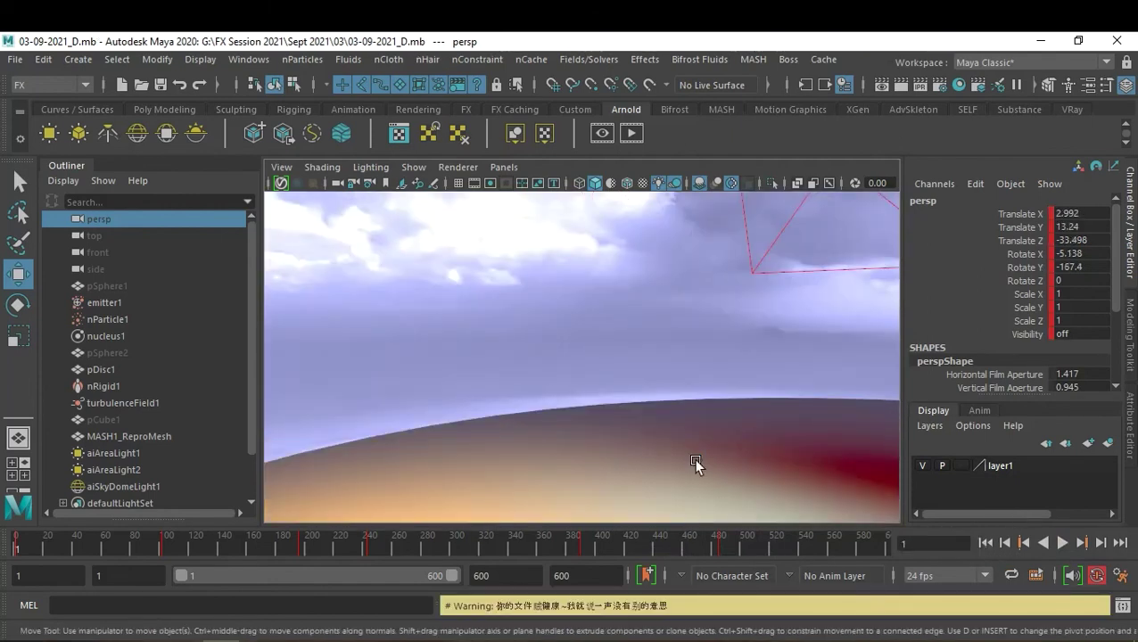
{"action": "key", "text": "ctrl+shift+s"}
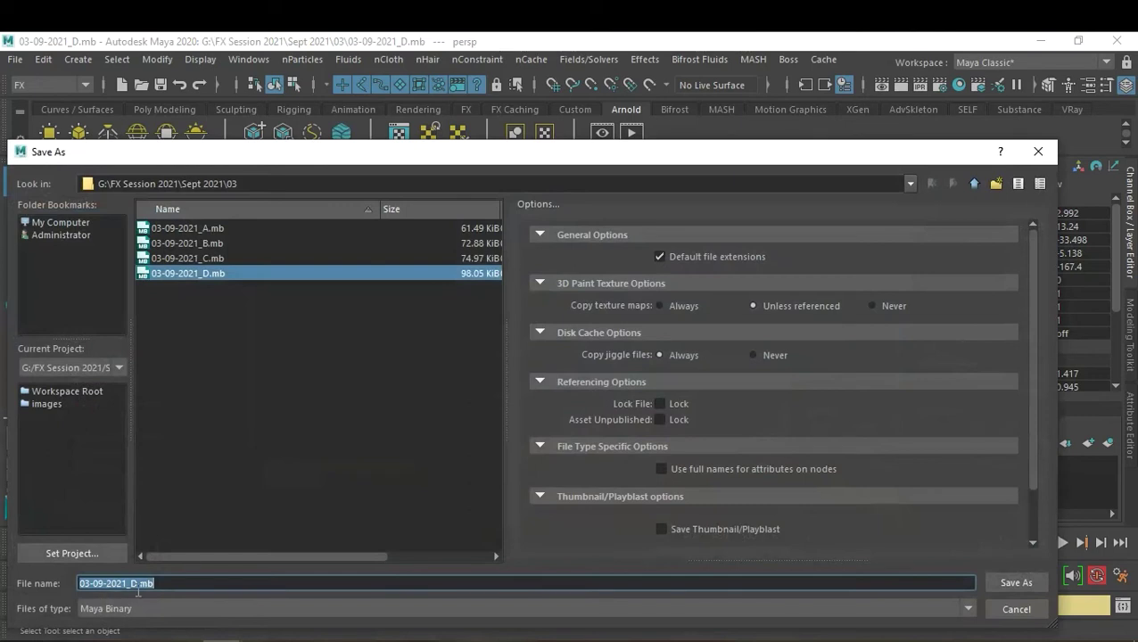
{"action": "left_click_drag", "start_coordinate": [131, 584], "coordinate": [161, 584]}
{"action": "type", "text": "E"}
{"action": "key", "text": "Return"}
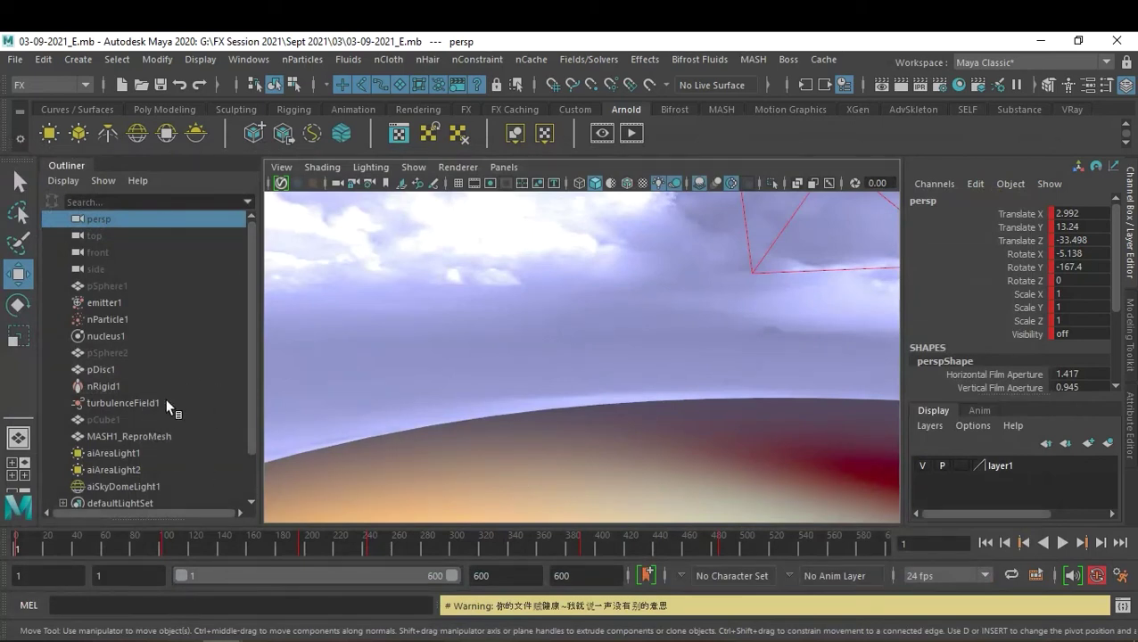
- Add a Trails utility node to MASH1 and play the animation to preview the trails
{"action": "scroll", "coordinate": [161, 411], "scroll_direction": "down", "scroll_amount": 1}
{"action": "left_click", "coordinate": [108, 486]}
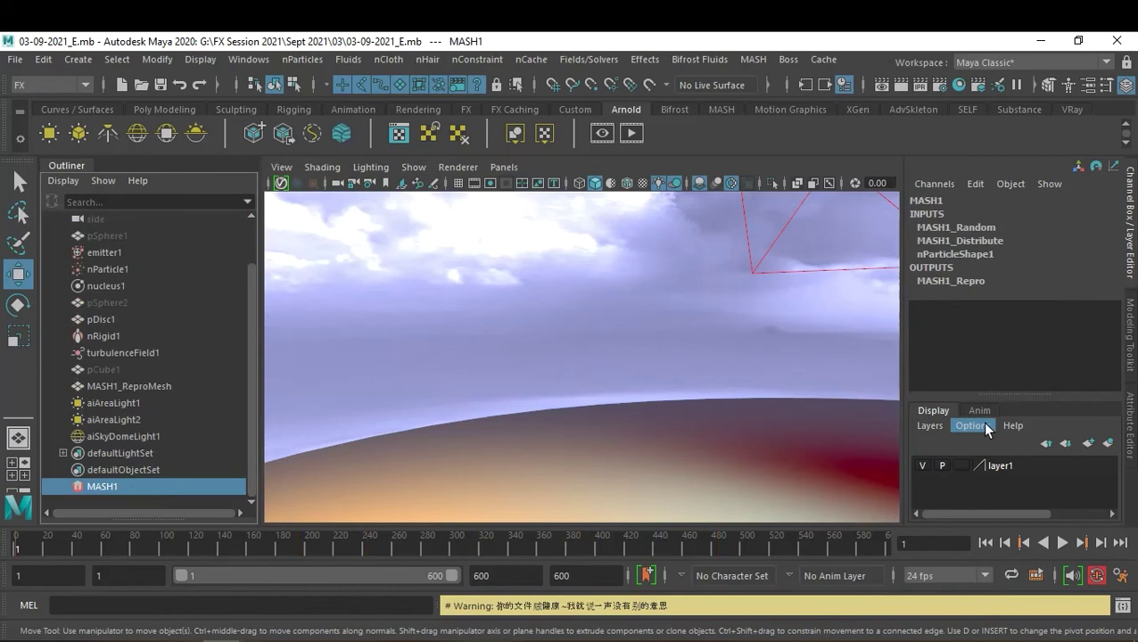
{"action": "key", "text": "ctrl+a"}
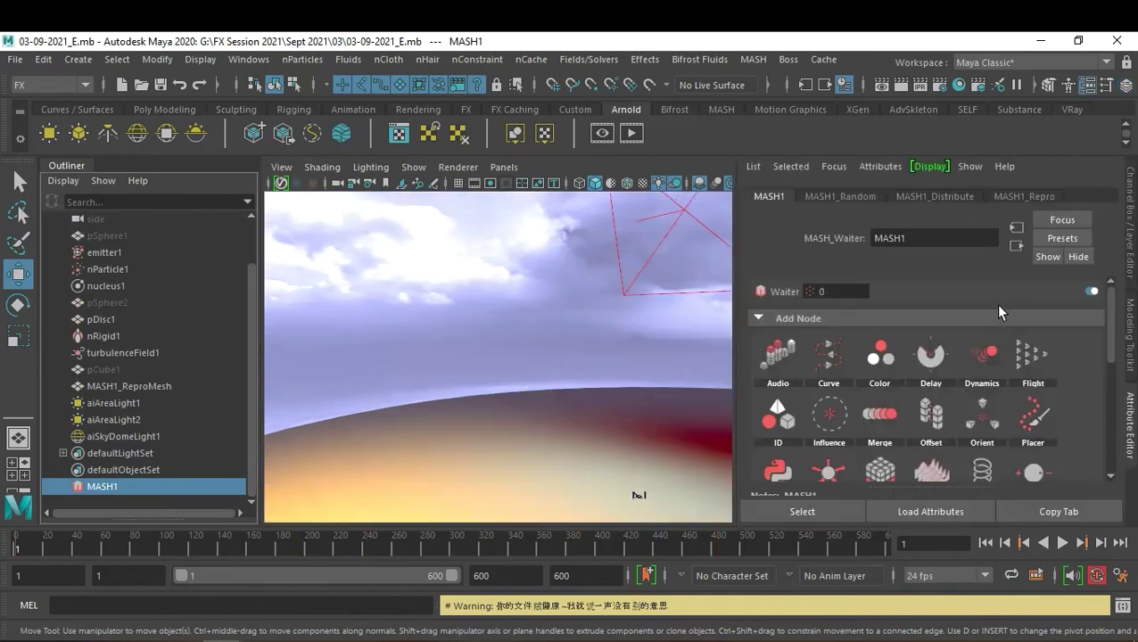
{"action": "scroll", "coordinate": [1009, 362], "scroll_direction": "down", "scroll_amount": 3}
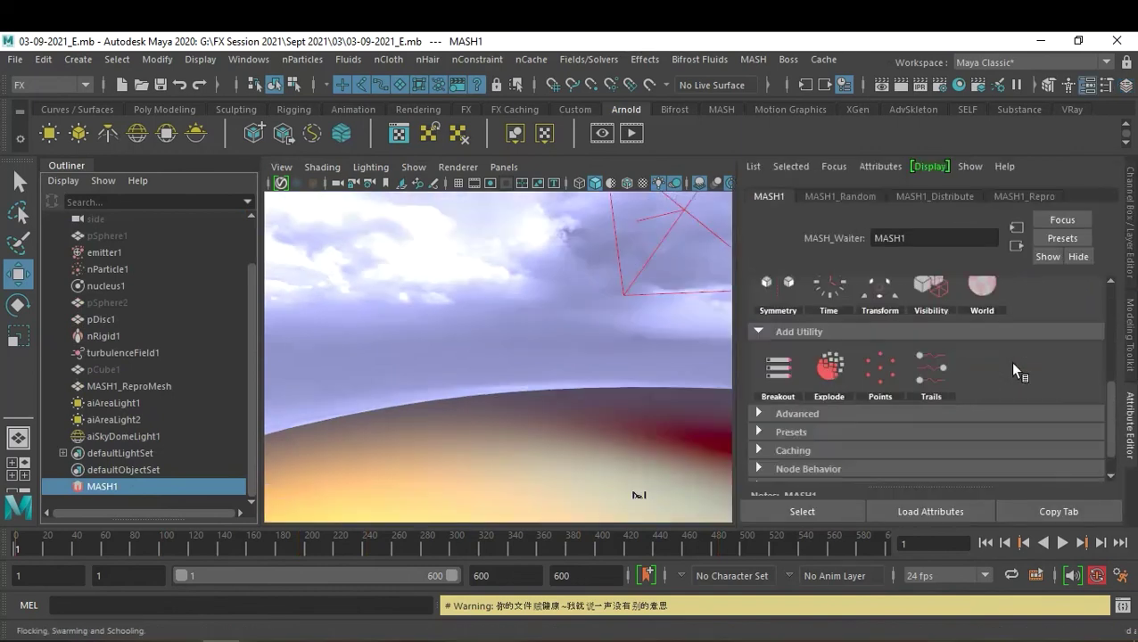
{"action": "left_click", "coordinate": [935, 370]}
{"action": "left_click", "coordinate": [969, 380]}
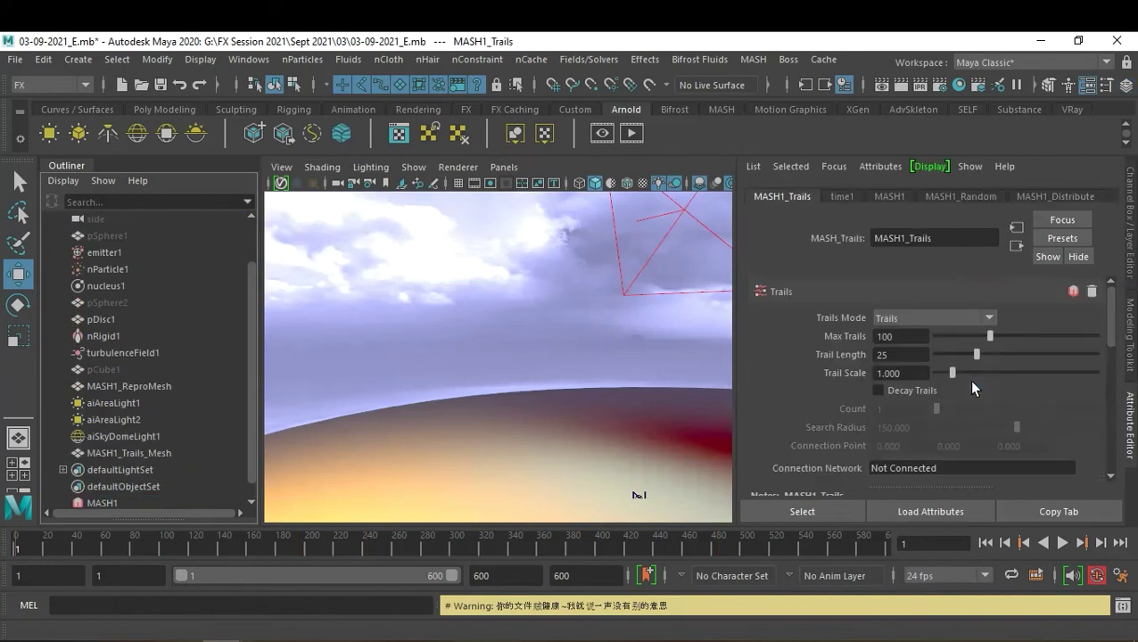
{"action": "left_click", "coordinate": [1061, 544]}
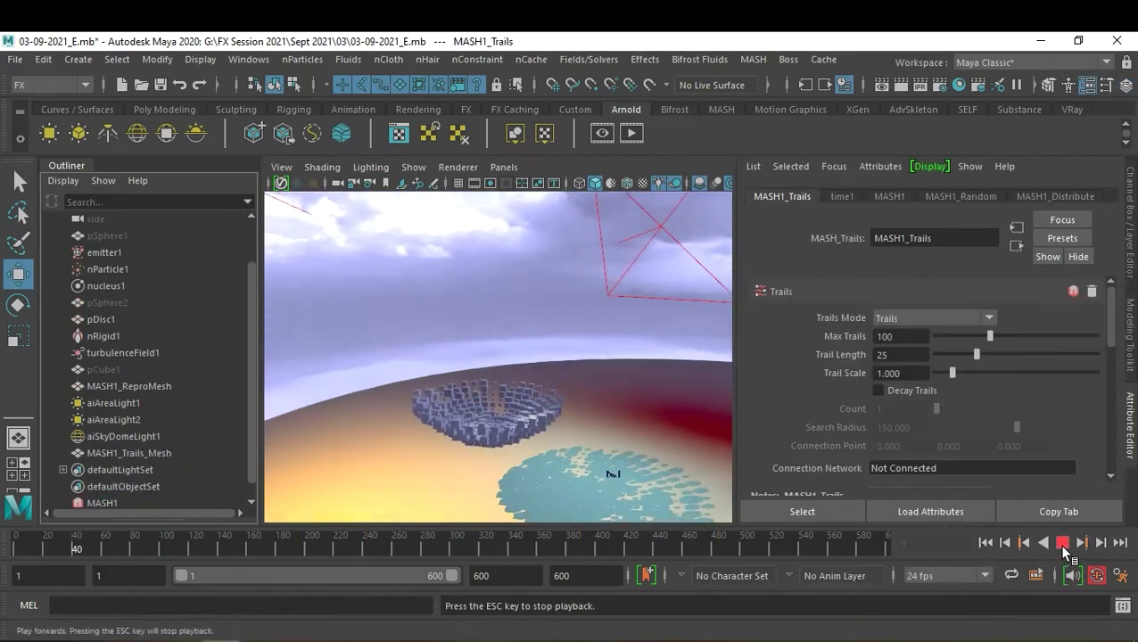
- Set MASH1_Trails mode to Join the Dots and replay the simulation to frame 66
{"action": "left_click", "coordinate": [1063, 543]}
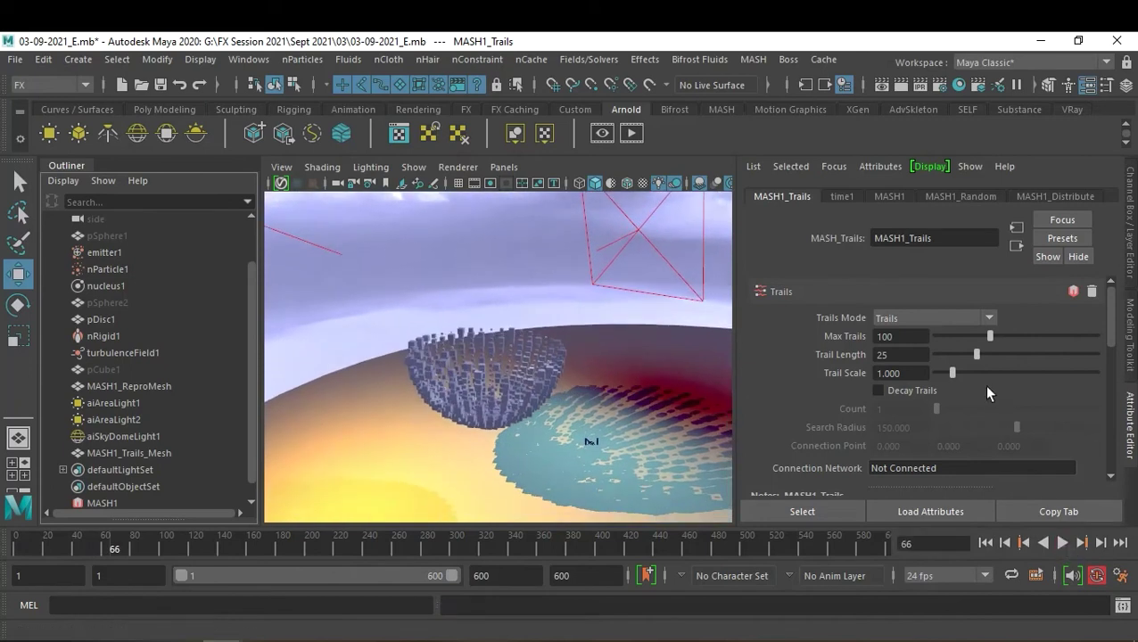
{"action": "left_click", "coordinate": [911, 317]}
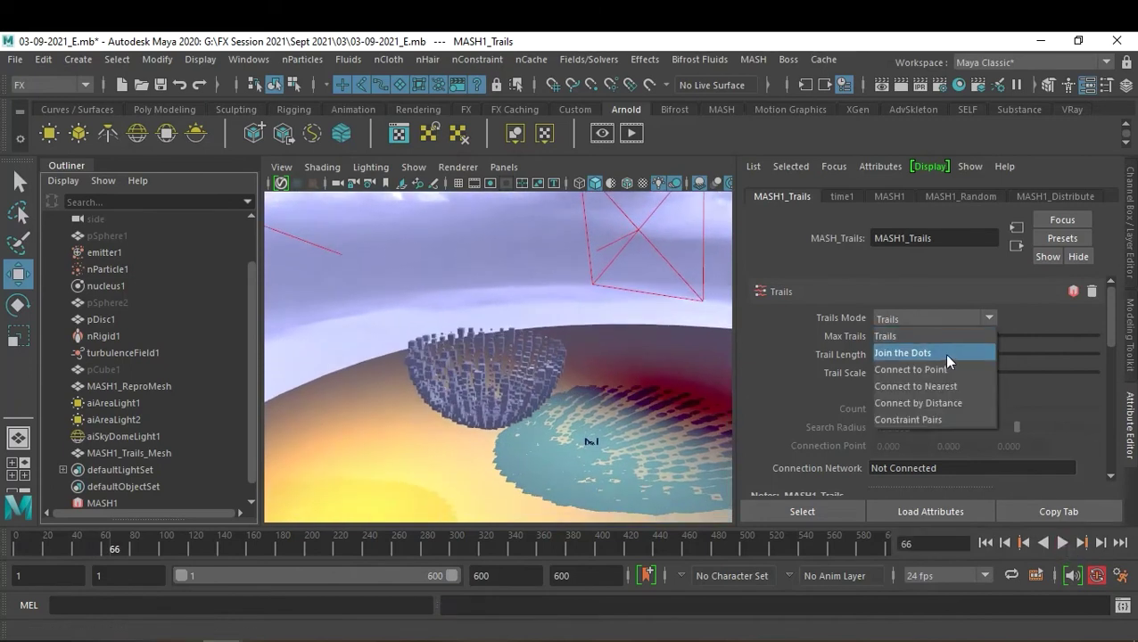
{"action": "left_click", "coordinate": [904, 352]}
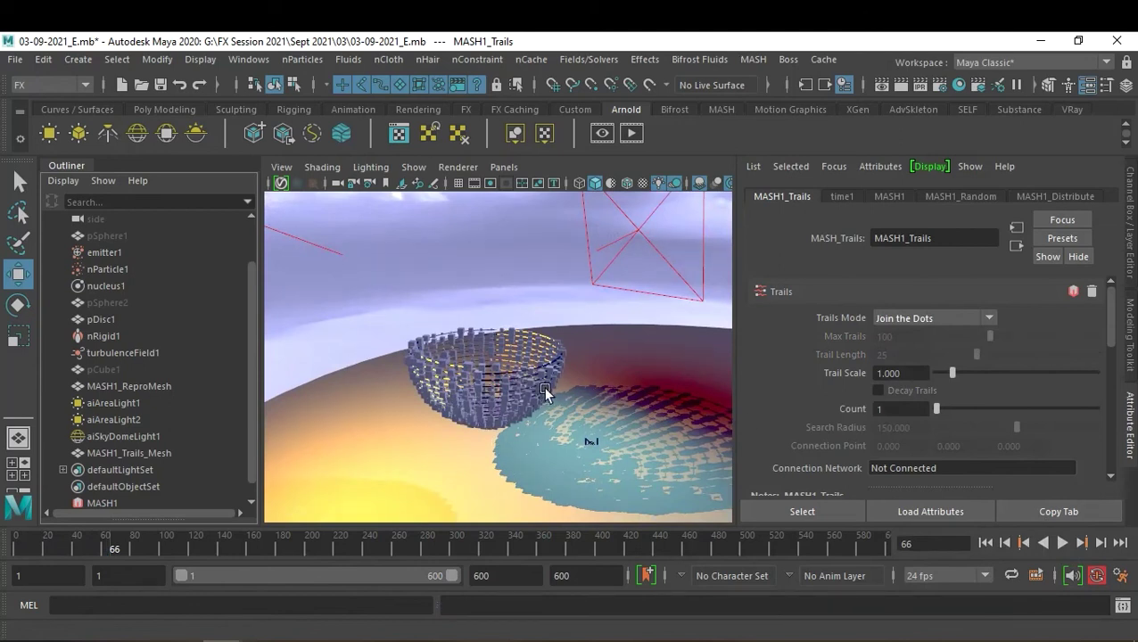
{"action": "scroll", "coordinate": [553, 384], "scroll_direction": "up", "scroll_amount": 5}
{"action": "scroll", "coordinate": [553, 384], "scroll_direction": "up", "scroll_amount": 4}
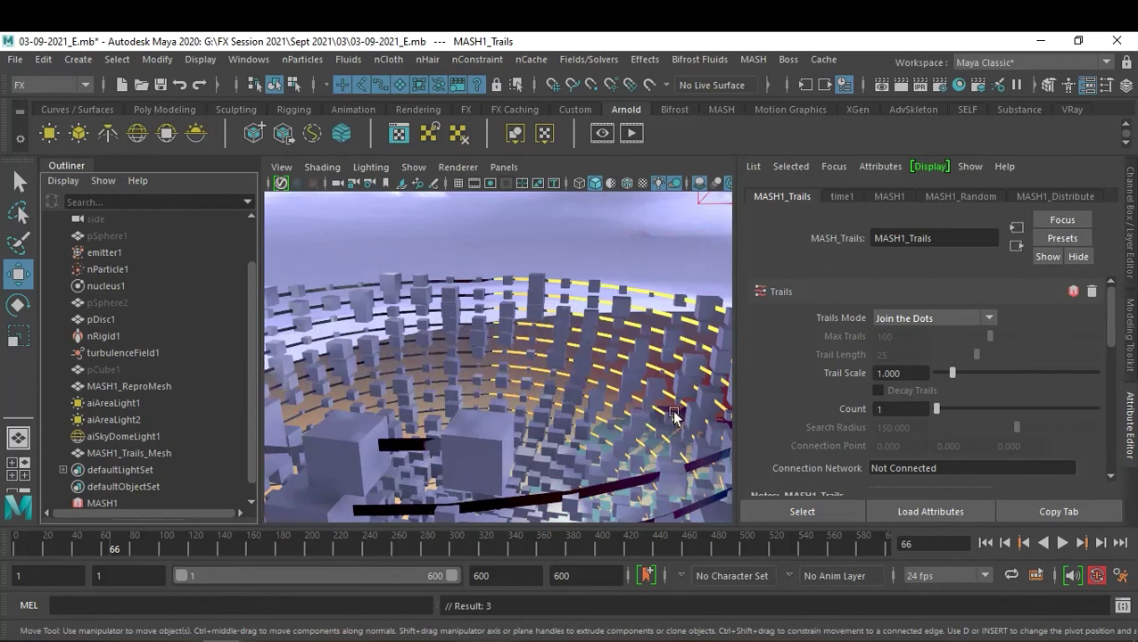
{"action": "left_click", "coordinate": [987, 545]}
{"action": "left_click", "coordinate": [1063, 542]}
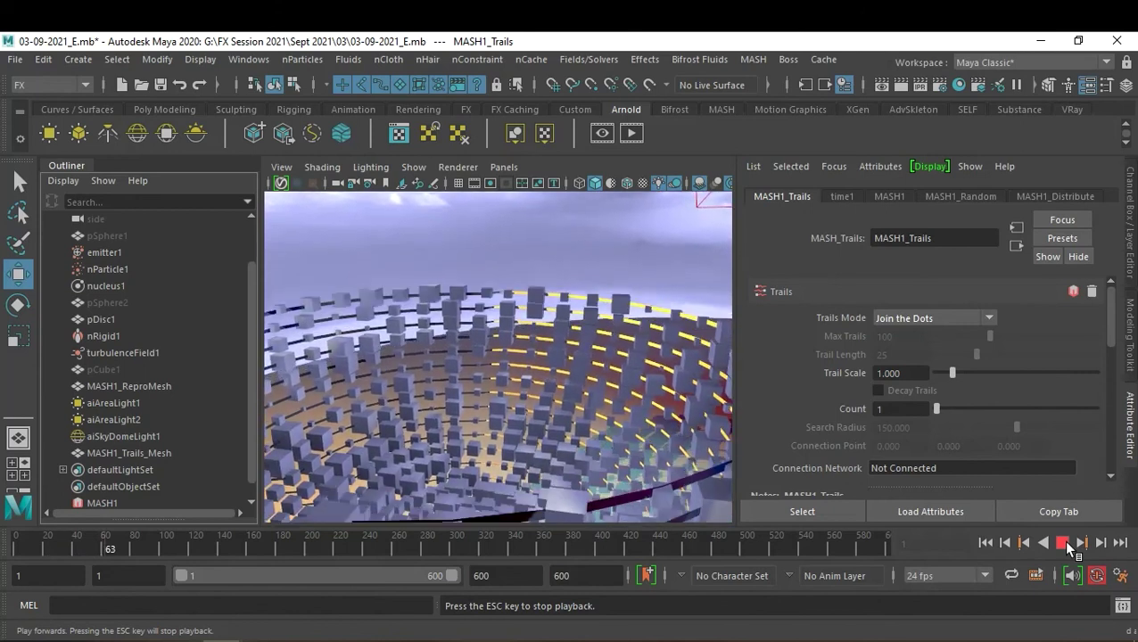
{"action": "left_click", "coordinate": [1063, 542]}
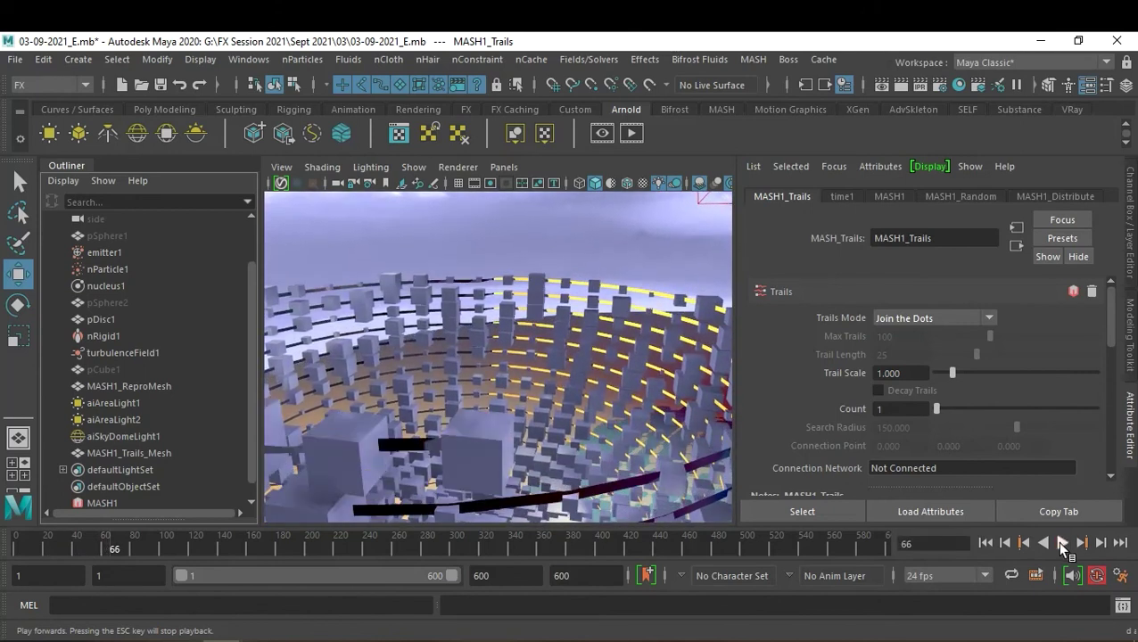
{"action": "scroll", "coordinate": [132, 248], "scroll_direction": "up", "scroll_amount": 3}
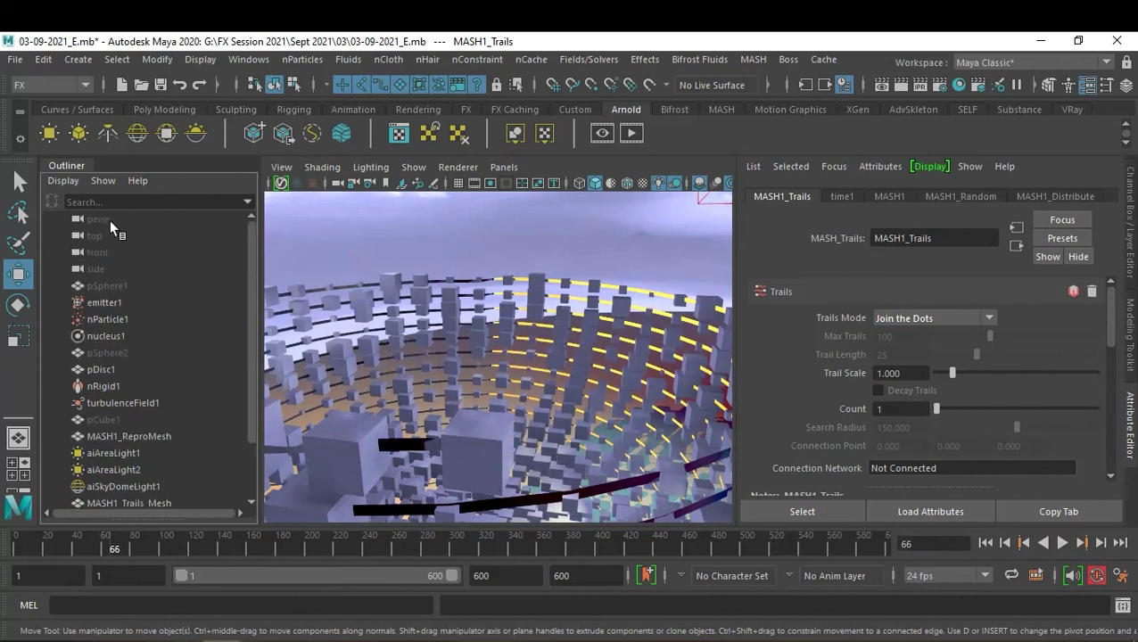
- Cut the persp camera's keys, reframe the bowl and disc, and replay to frame 31
{"action": "left_click", "coordinate": [109, 220]}
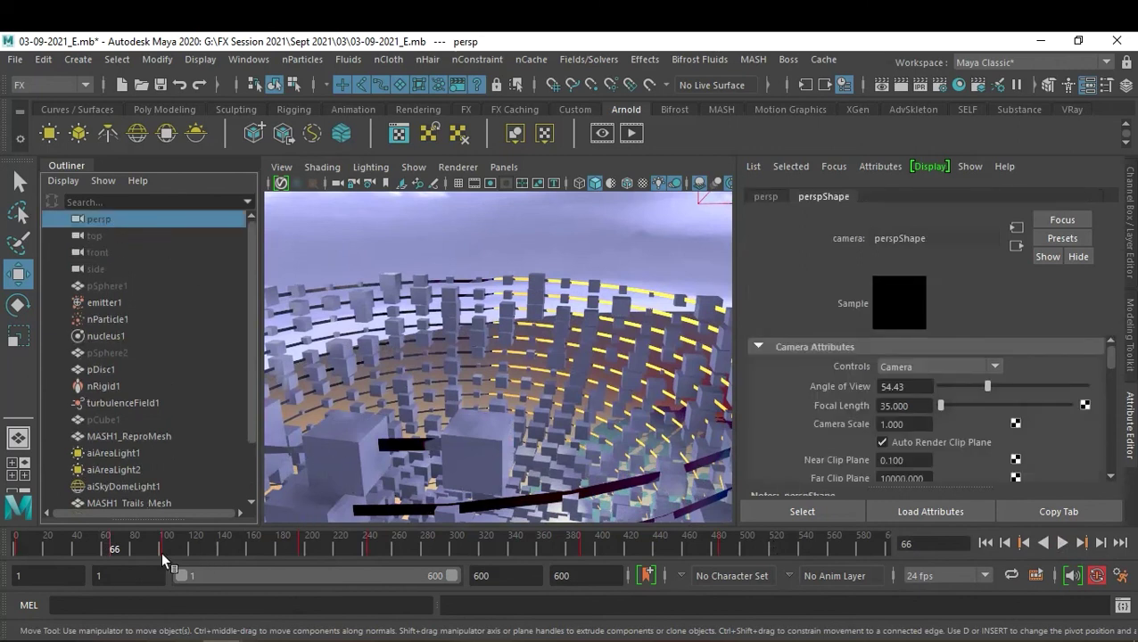
{"action": "right_click", "coordinate": [114, 549]}
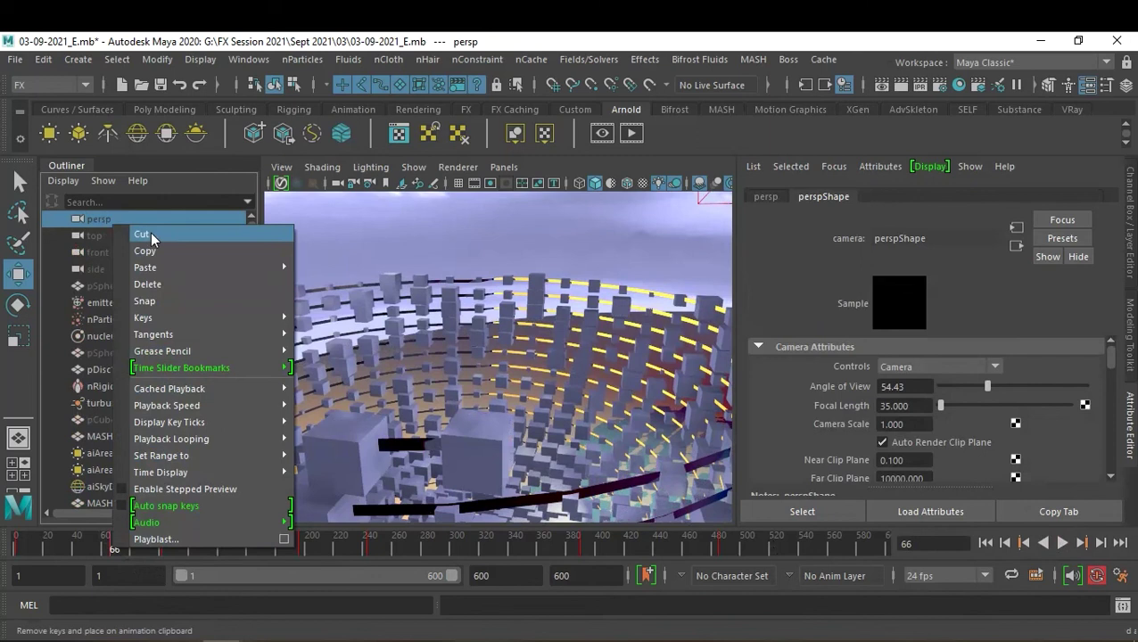
{"action": "left_click", "coordinate": [149, 231]}
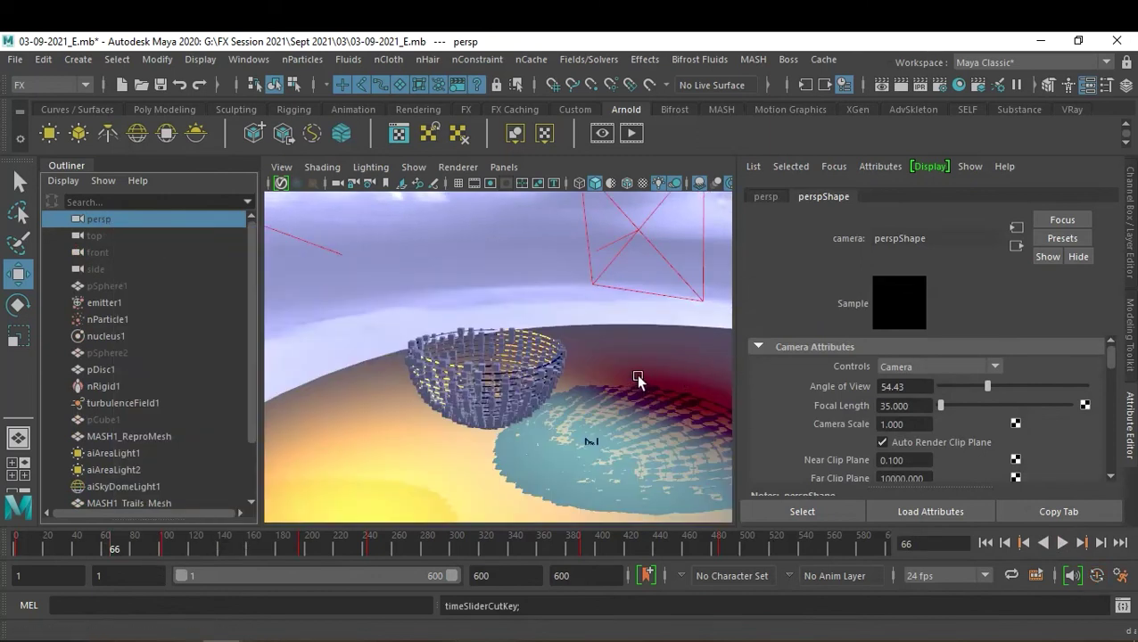
{"action": "left_click_drag", "start_coordinate": [637, 379], "coordinate": [550, 375], "text": "alt"}
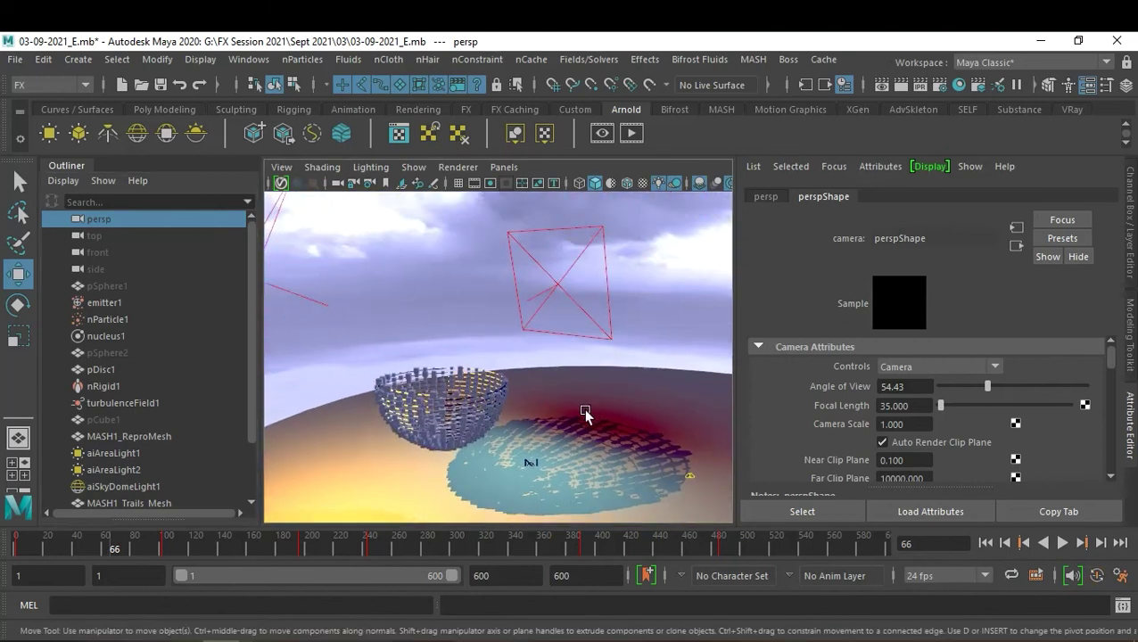
{"action": "left_click_drag", "start_coordinate": [585, 414], "coordinate": [535, 406], "text": "alt"}
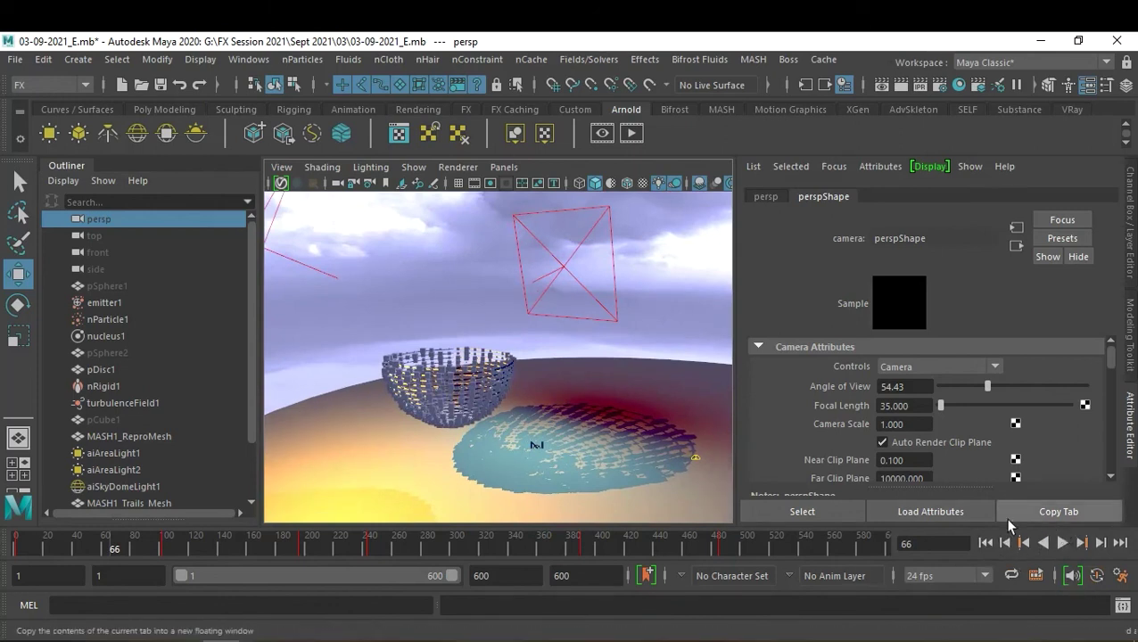
{"action": "left_click", "coordinate": [985, 542]}
{"action": "left_click", "coordinate": [1063, 543]}
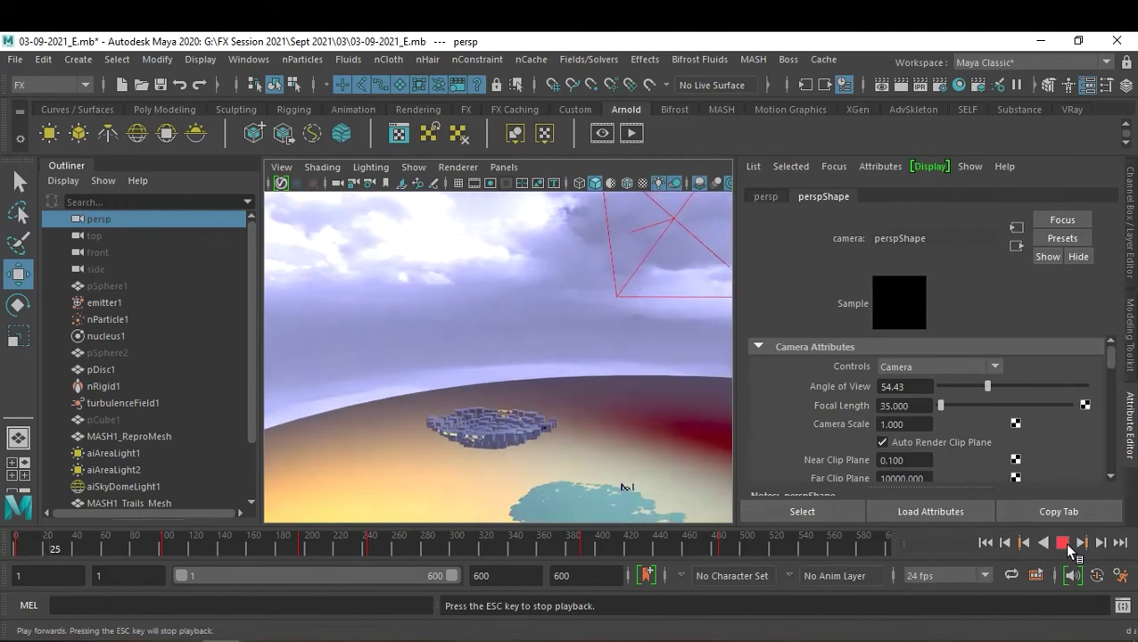
{"action": "left_click", "coordinate": [1066, 545]}
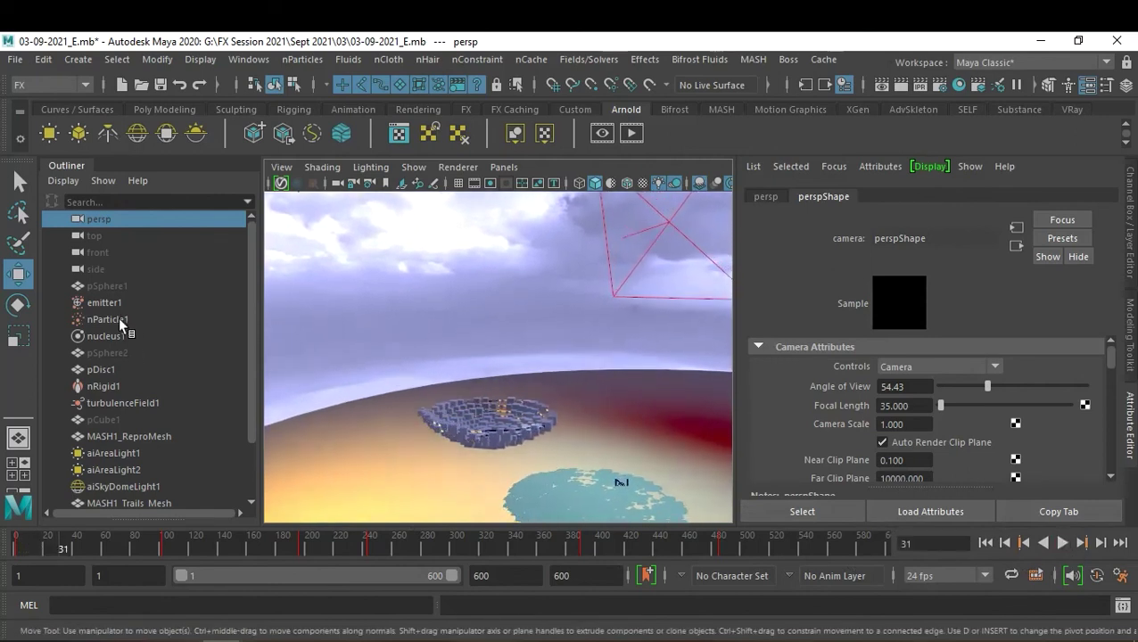
{"action": "scroll", "coordinate": [175, 417], "scroll_direction": "down", "scroll_amount": 3}
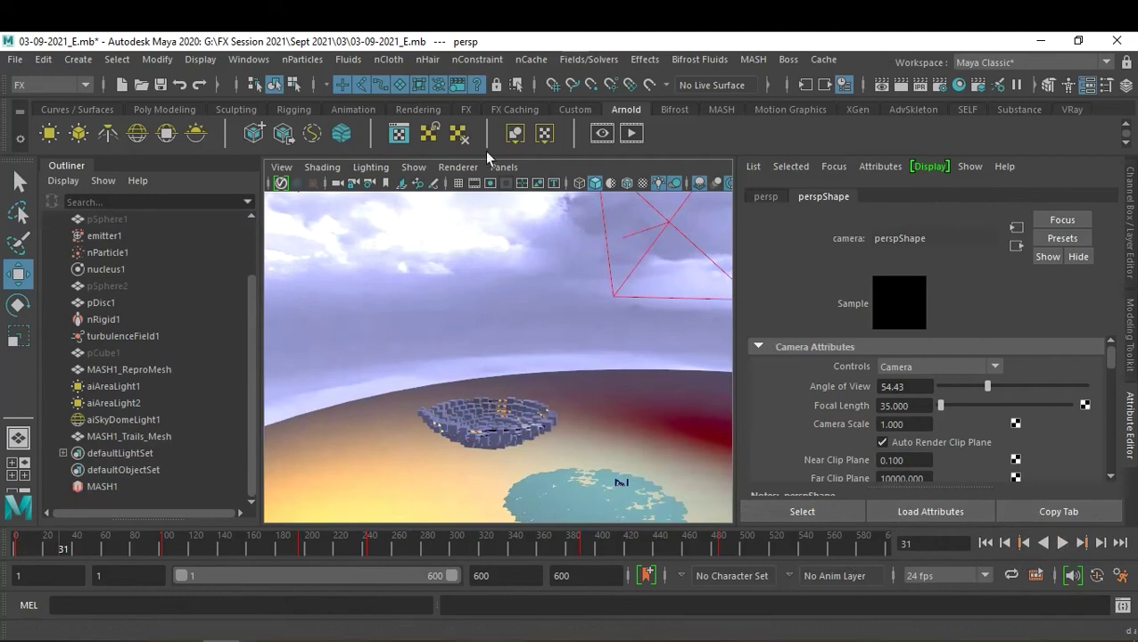
- In the MASH Editor, set MASH1_Random Position X, Y and Z to 2
{"action": "left_click", "coordinate": [752, 64]}
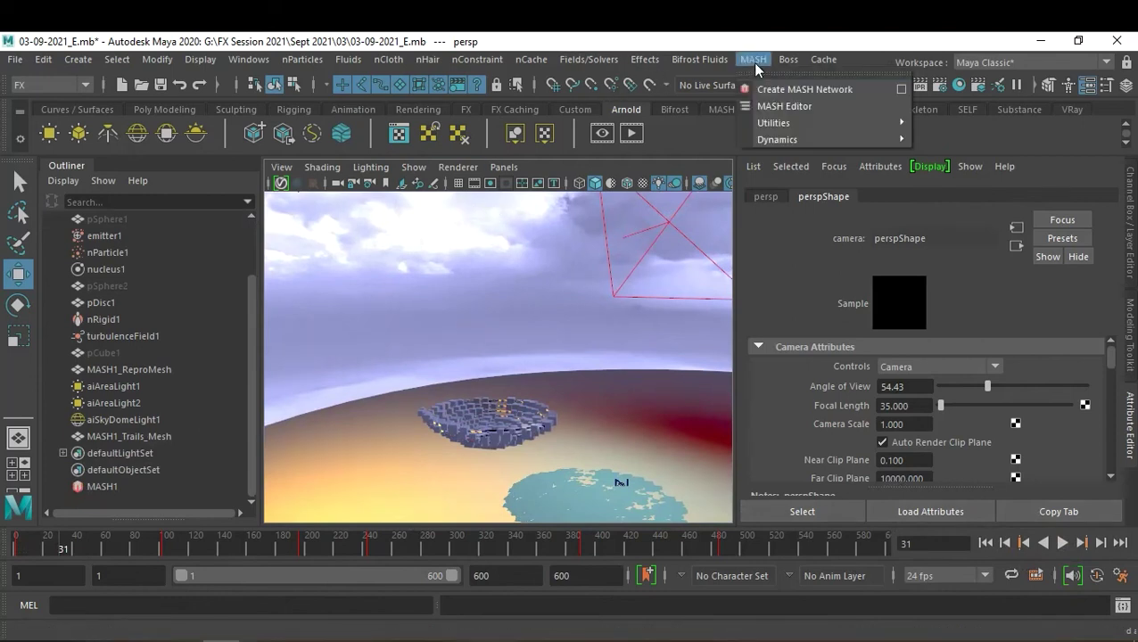
{"action": "left_click", "coordinate": [793, 108]}
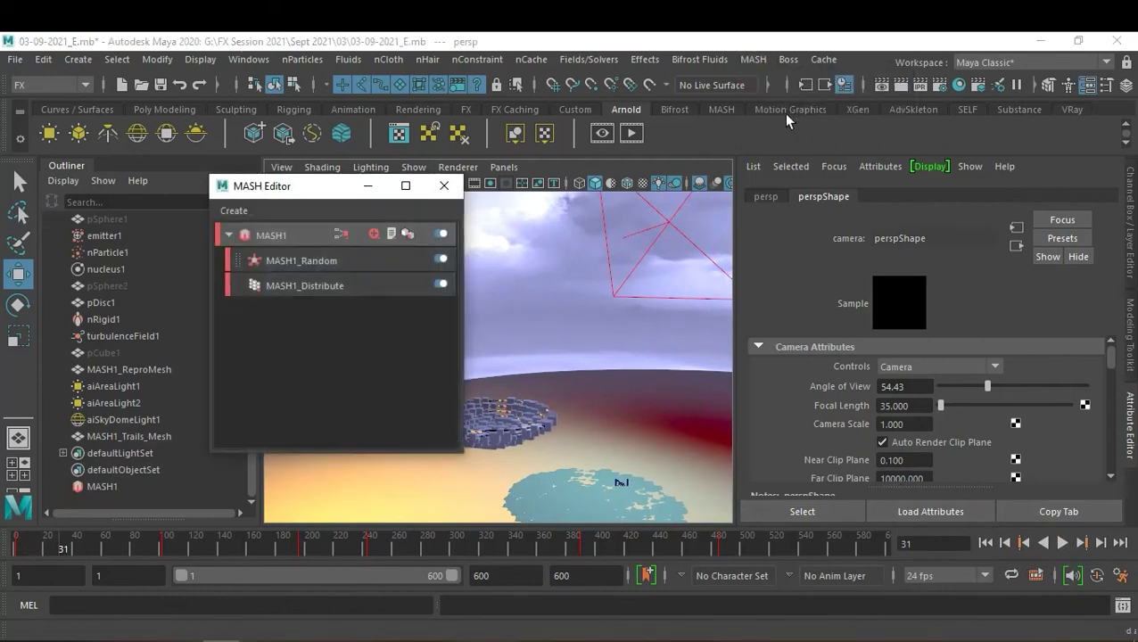
{"action": "left_click", "coordinate": [319, 261]}
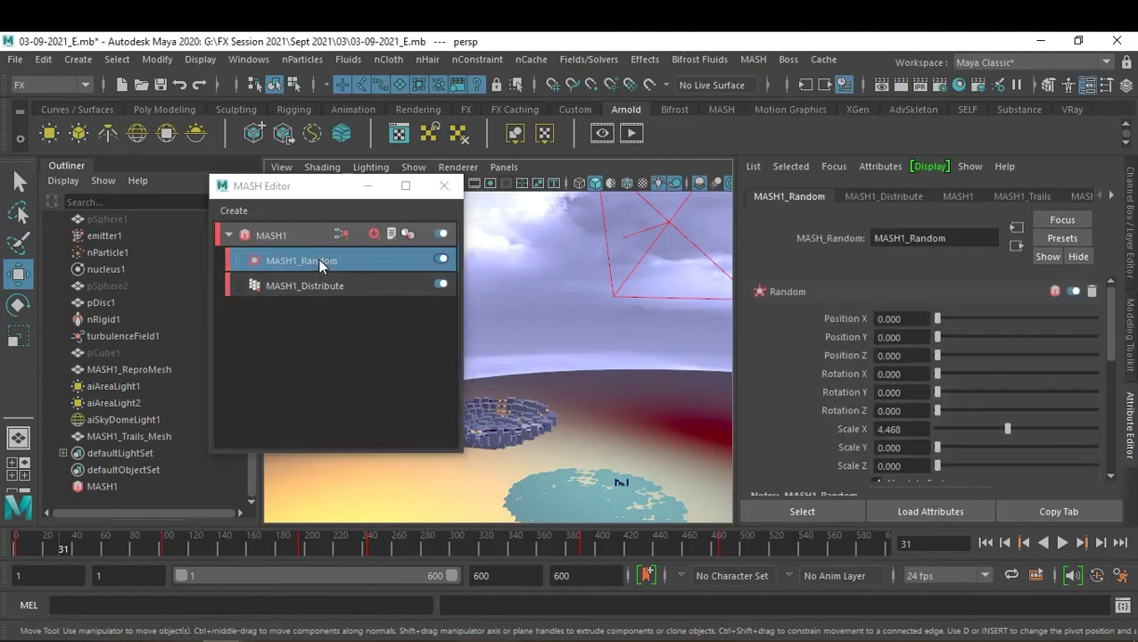
{"action": "left_click", "coordinate": [925, 319]}
{"action": "left_click_drag", "start_coordinate": [306, 188], "coordinate": [153, 191]}
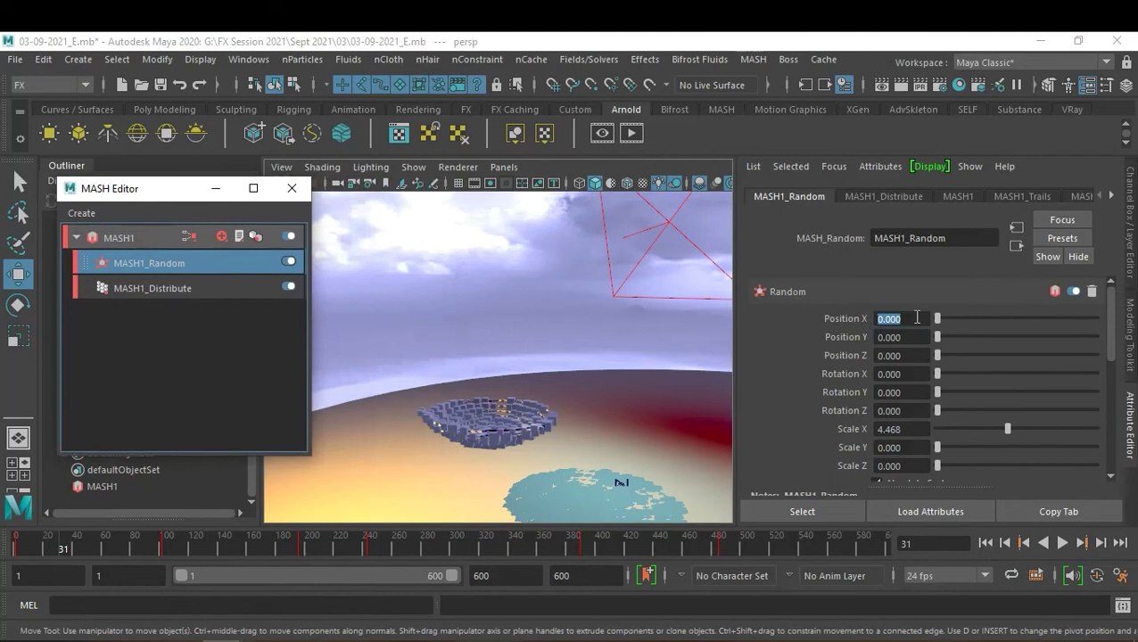
{"action": "left_click", "coordinate": [919, 338]}
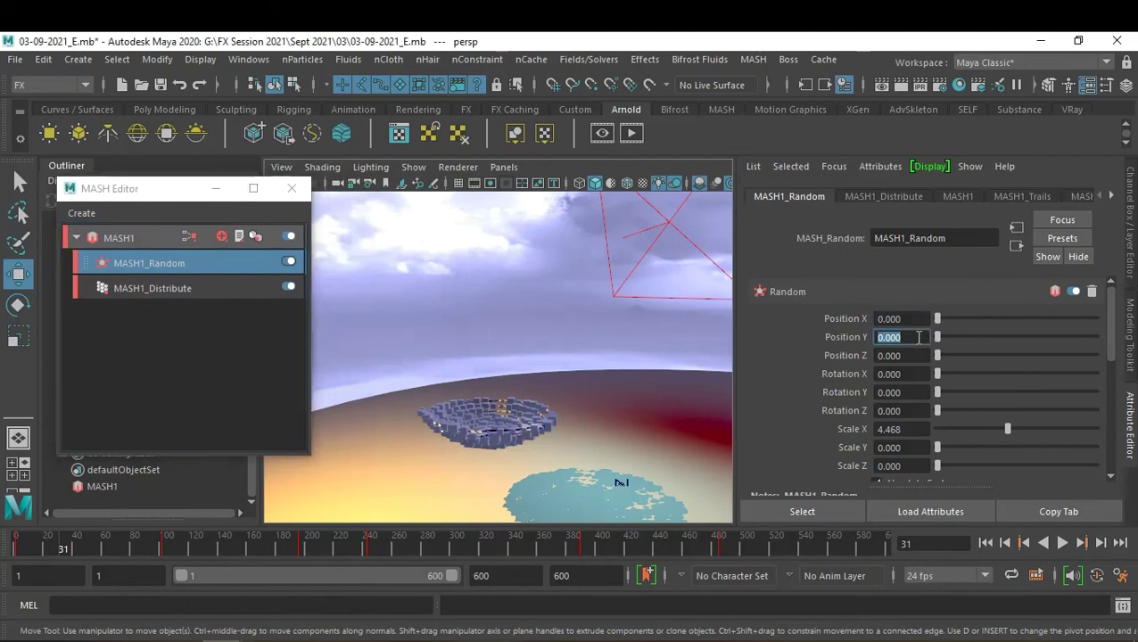
{"action": "type", "text": "2"}
{"action": "left_click", "coordinate": [917, 356]}
{"action": "type", "text": "2"}
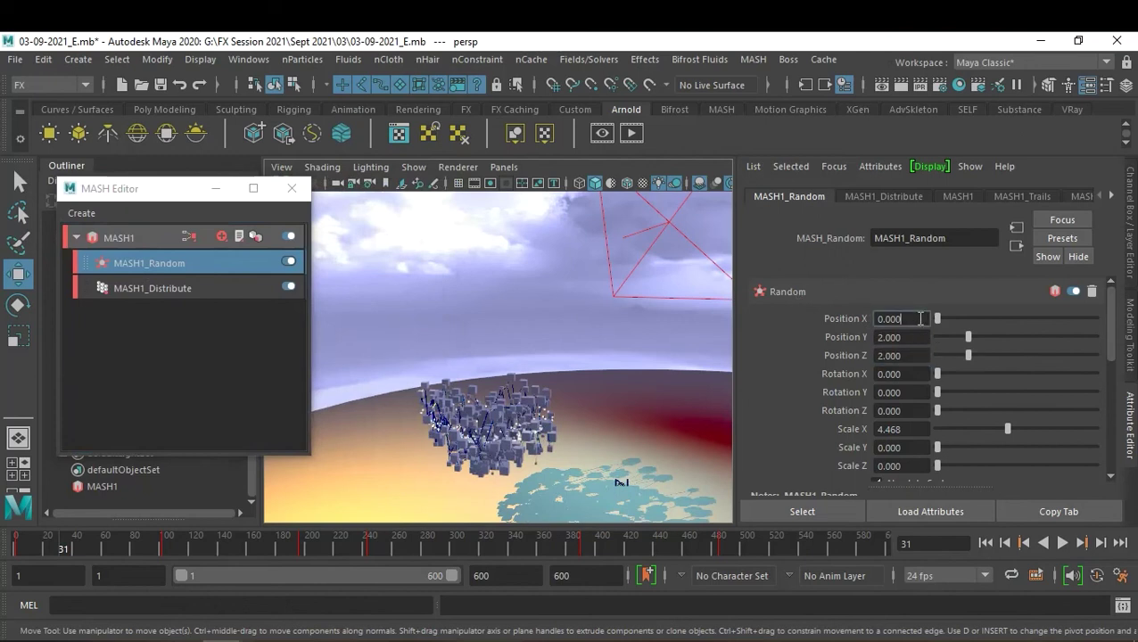
{"action": "left_click", "coordinate": [920, 318]}
{"action": "type", "text": "2"}
{"action": "key", "text": "Return"}
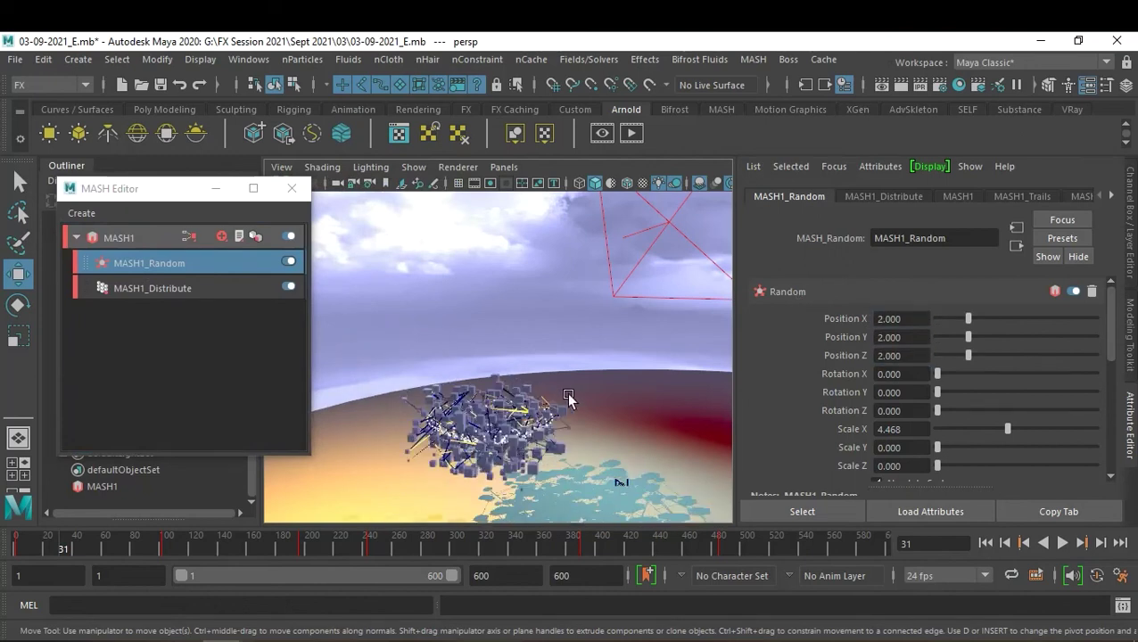
- Tilt the view toward the sky and replay from frame 1 to see the scatter
{"action": "scroll", "coordinate": [578, 415], "scroll_direction": "up", "scroll_amount": 2}
{"action": "left_click_drag", "start_coordinate": [578, 415], "coordinate": [566, 309], "text": "alt"}
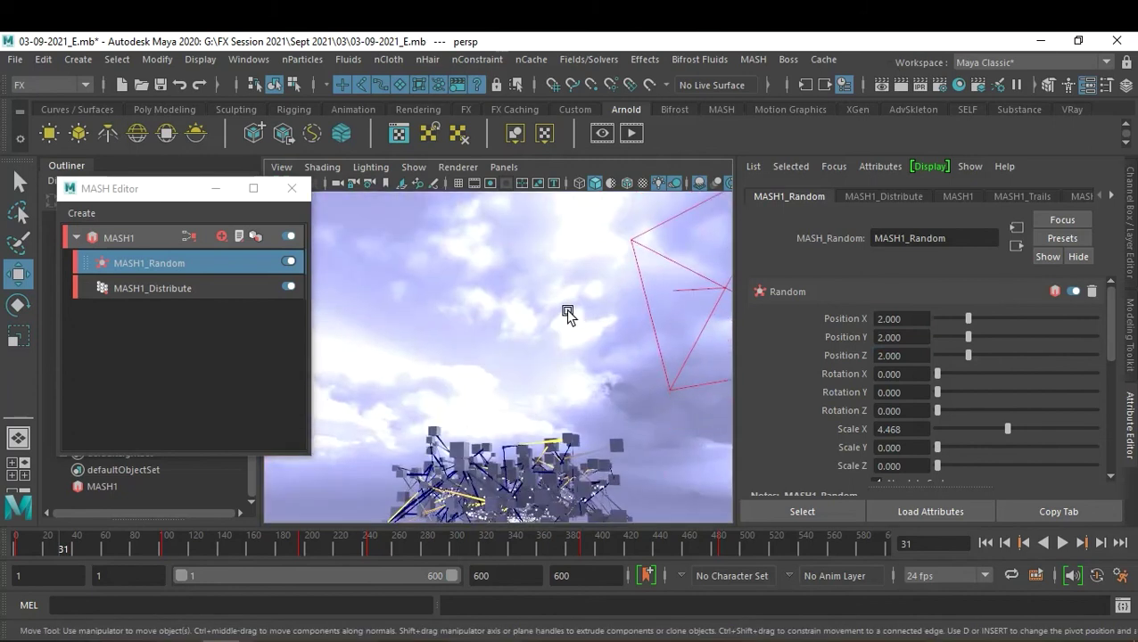
{"action": "left_click", "coordinate": [984, 542]}
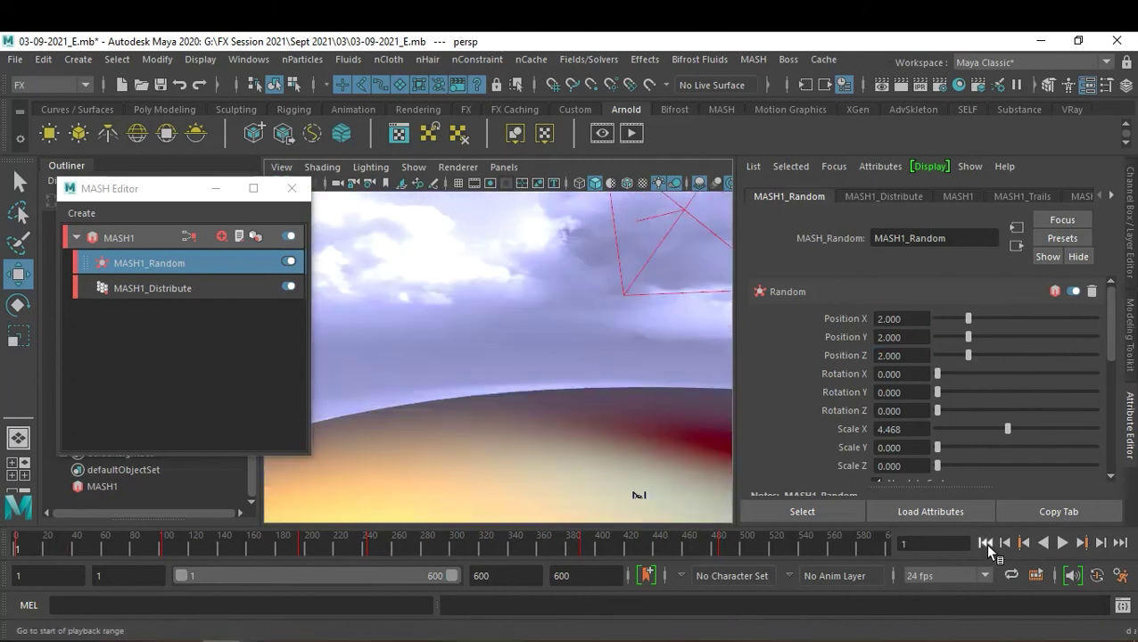
{"action": "left_click", "coordinate": [1069, 541]}
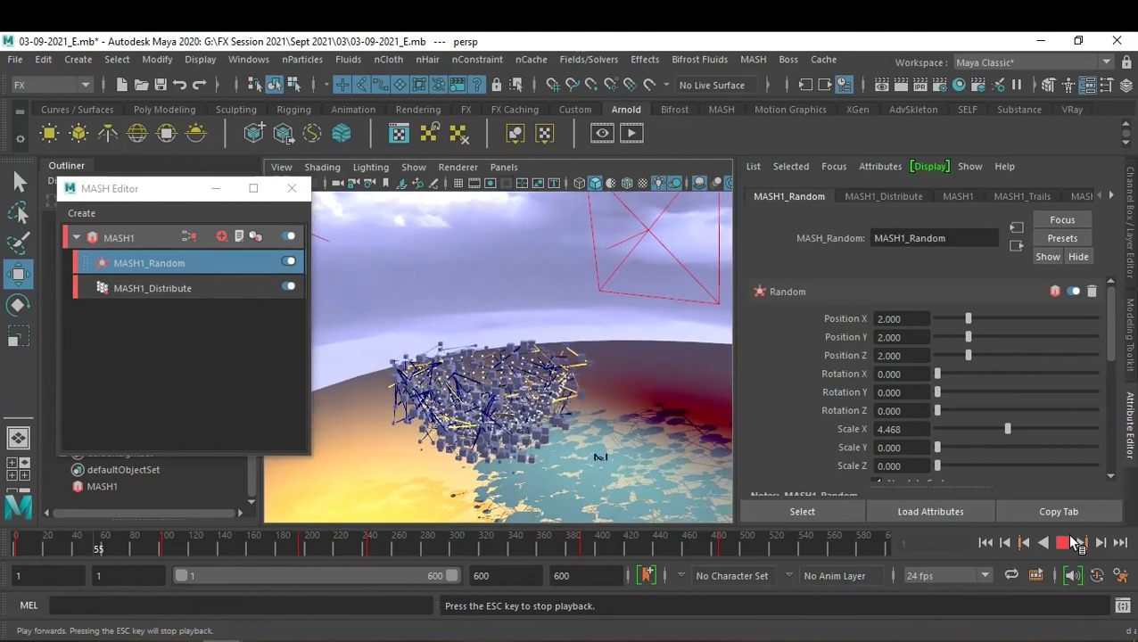
{"action": "left_click", "coordinate": [1073, 543]}
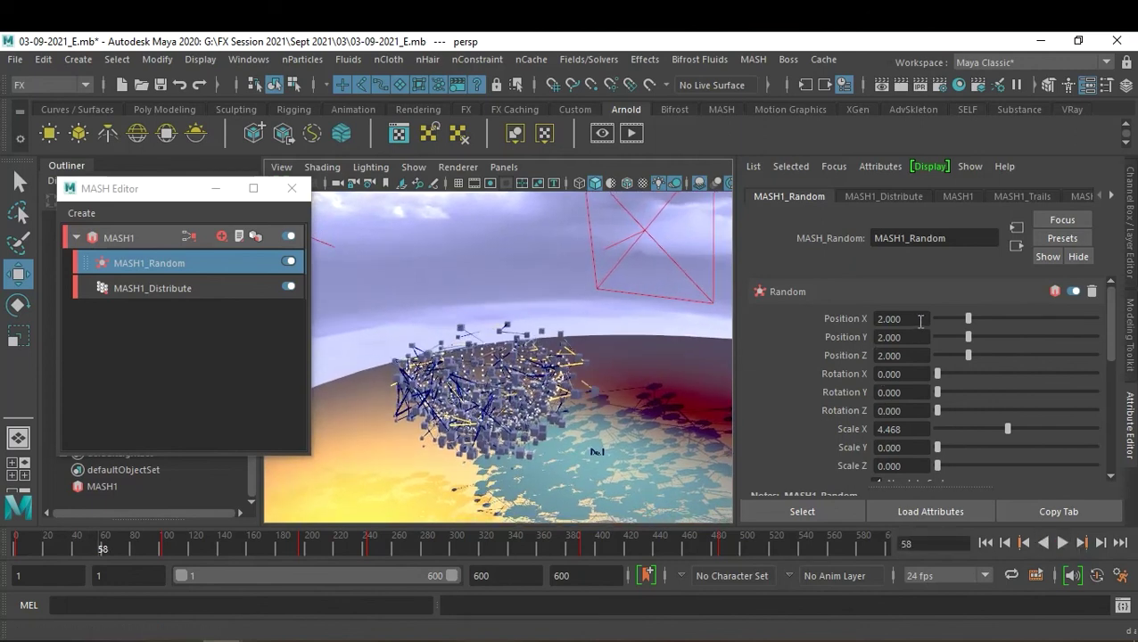
- Change the random Position X, Y and Z offsets to 0.5
{"action": "left_click", "coordinate": [921, 320]}
{"action": "key", "text": "BackSpace"}
{"action": "left_click", "coordinate": [921, 333]}
{"action": "key", "text": "BackSpace"}
{"action": "type", "text": ".5"}
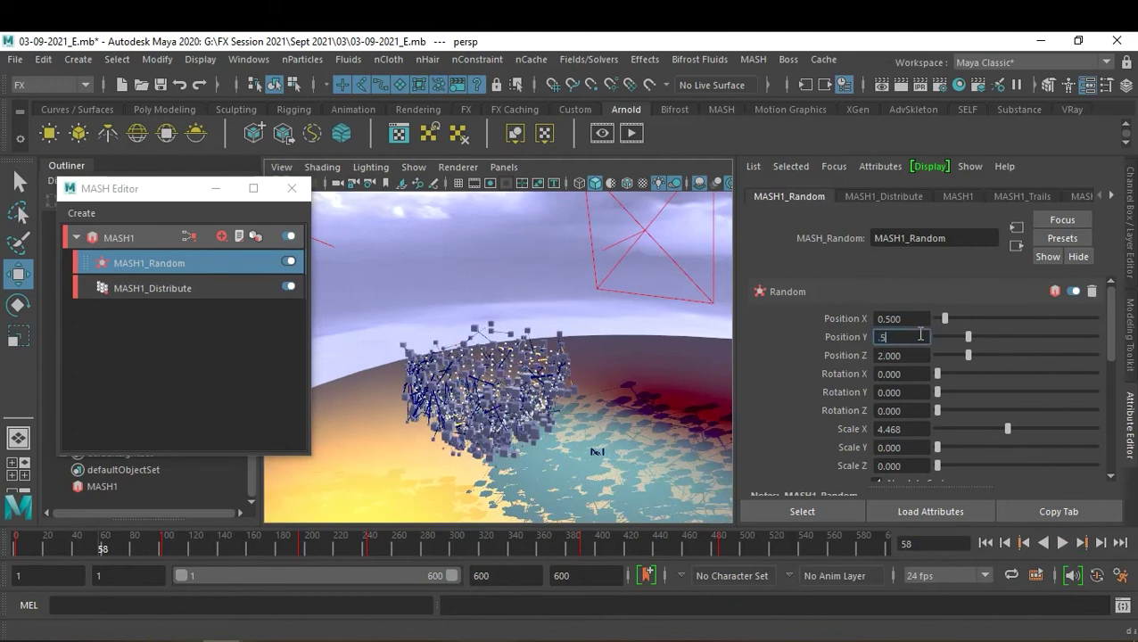
{"action": "left_click", "coordinate": [913, 353]}
{"action": "key", "text": "BackSpace"}
{"action": "type", "text": ".5"}
{"action": "key", "text": "Return"}
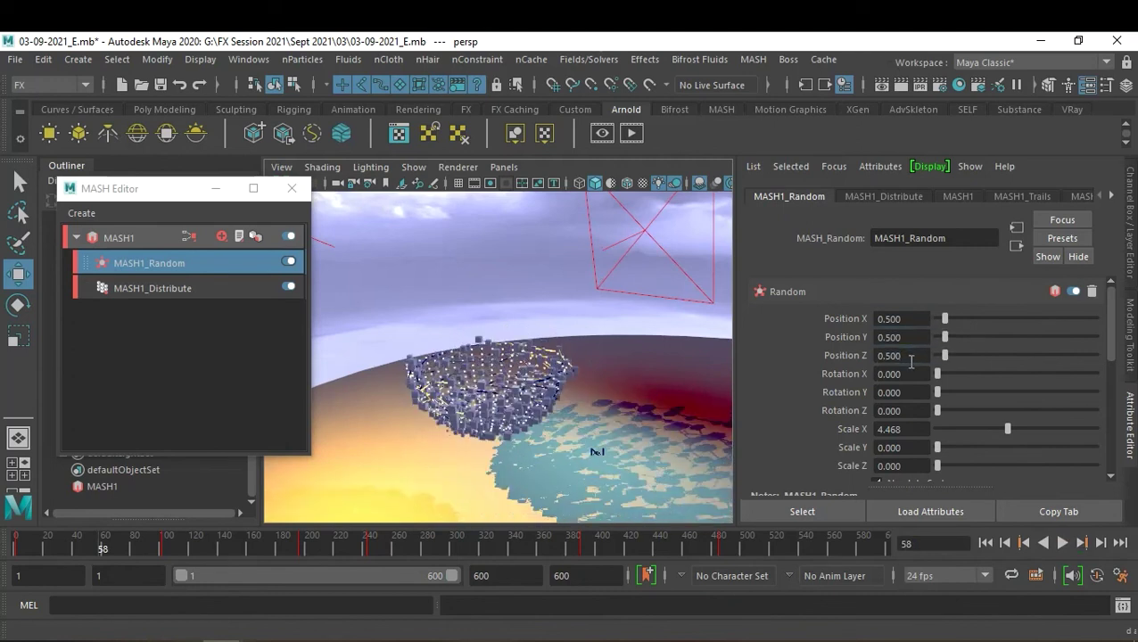
- Replay from frame 1 to check the tighter scatter, then render the current frame
{"action": "left_click", "coordinate": [986, 543]}
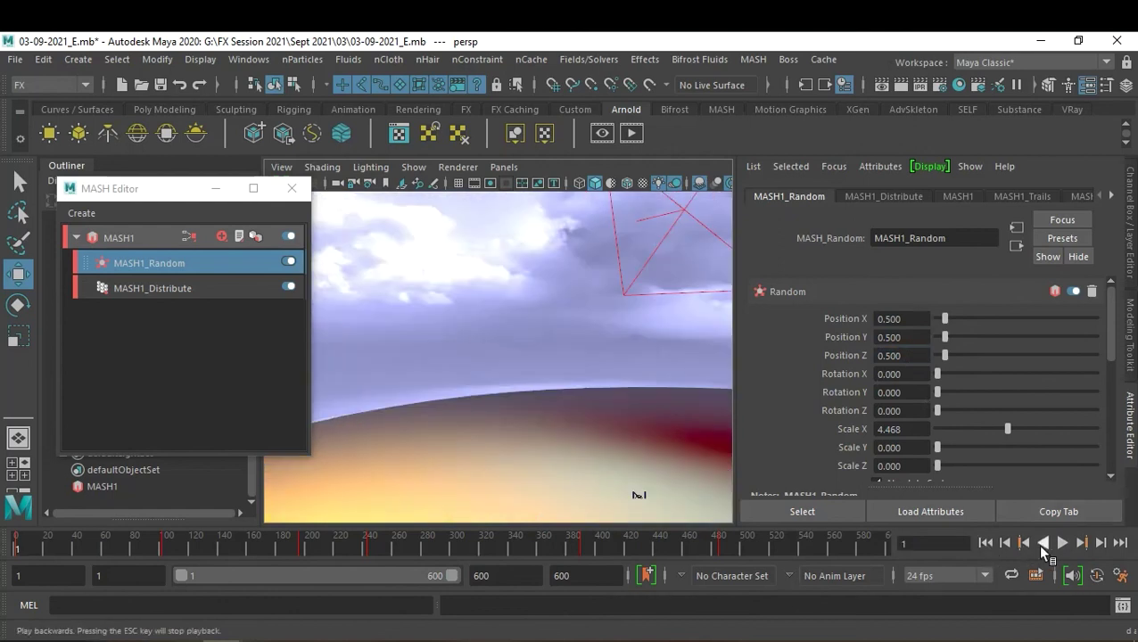
{"action": "left_click", "coordinate": [1062, 543]}
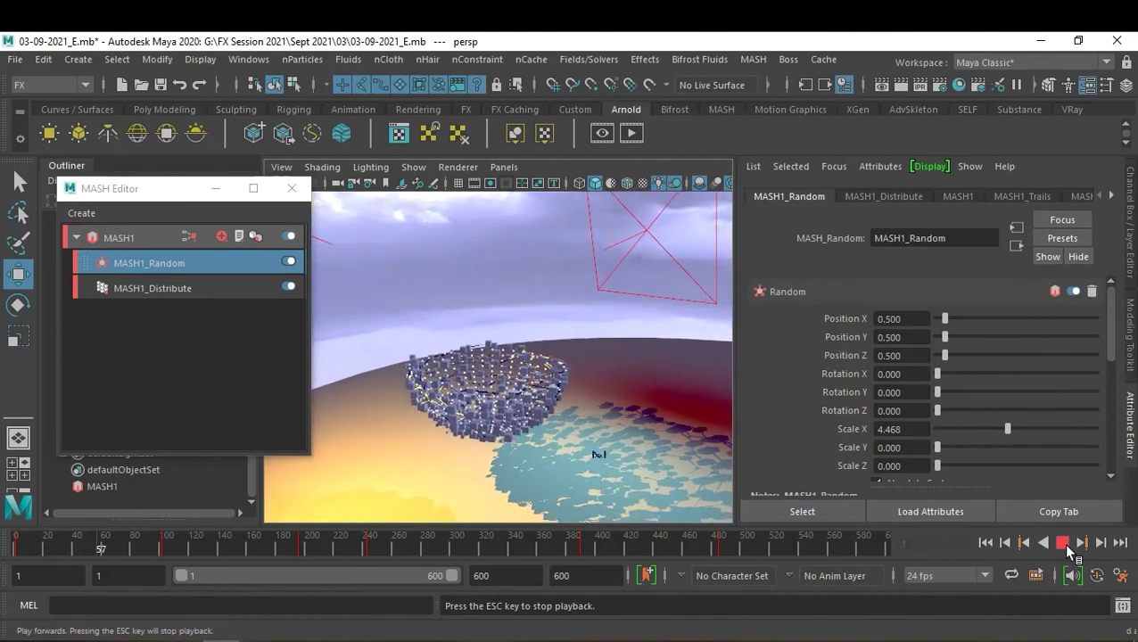
{"action": "left_click", "coordinate": [1067, 546]}
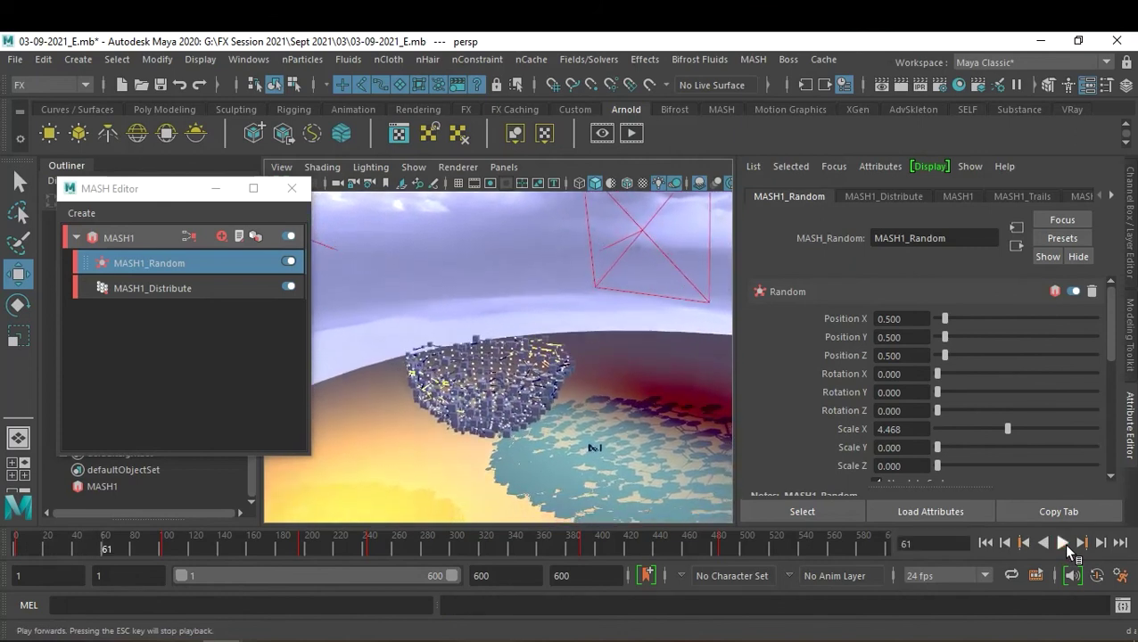
{"action": "left_click", "coordinate": [640, 139]}
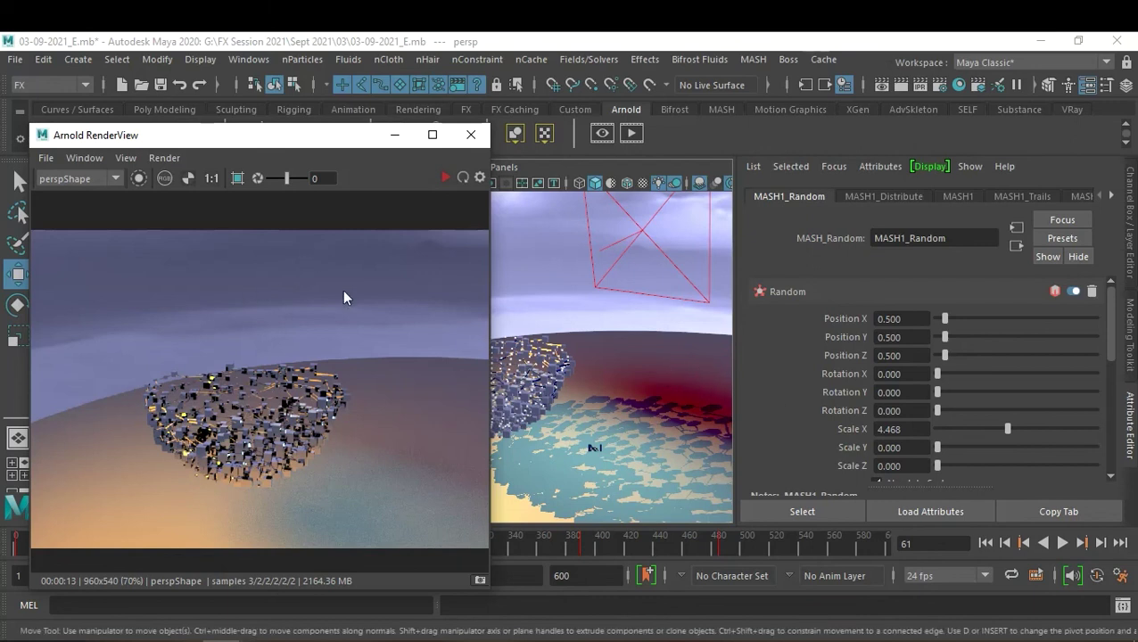
- Close the Arnold RenderView and the MASH Editor window
{"action": "left_click", "coordinate": [471, 139]}
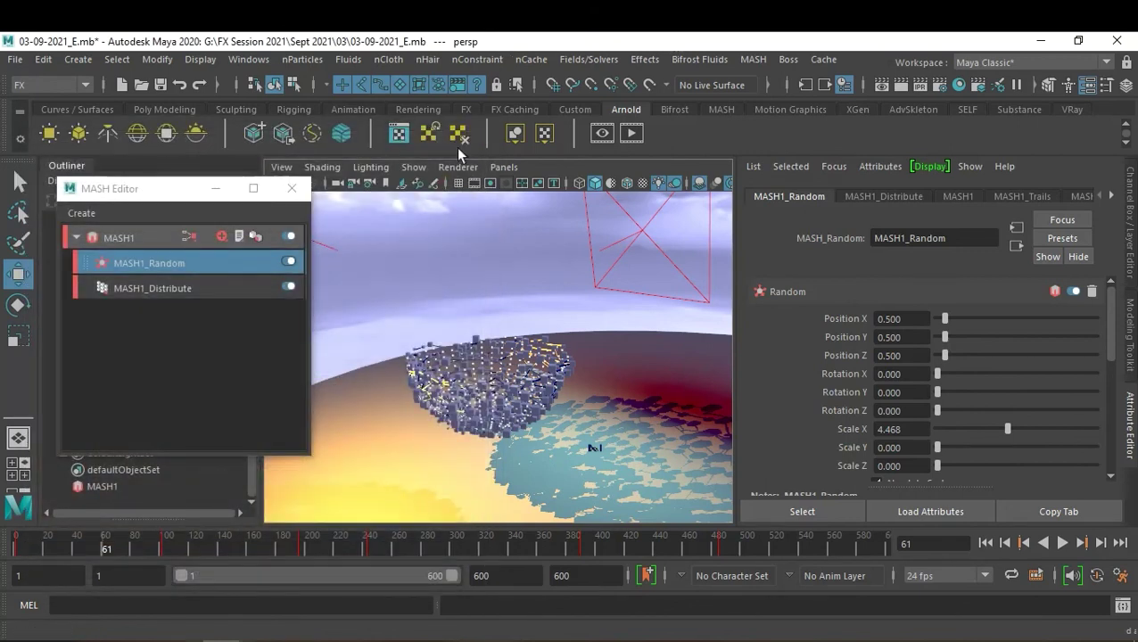
{"action": "left_click", "coordinate": [293, 189]}
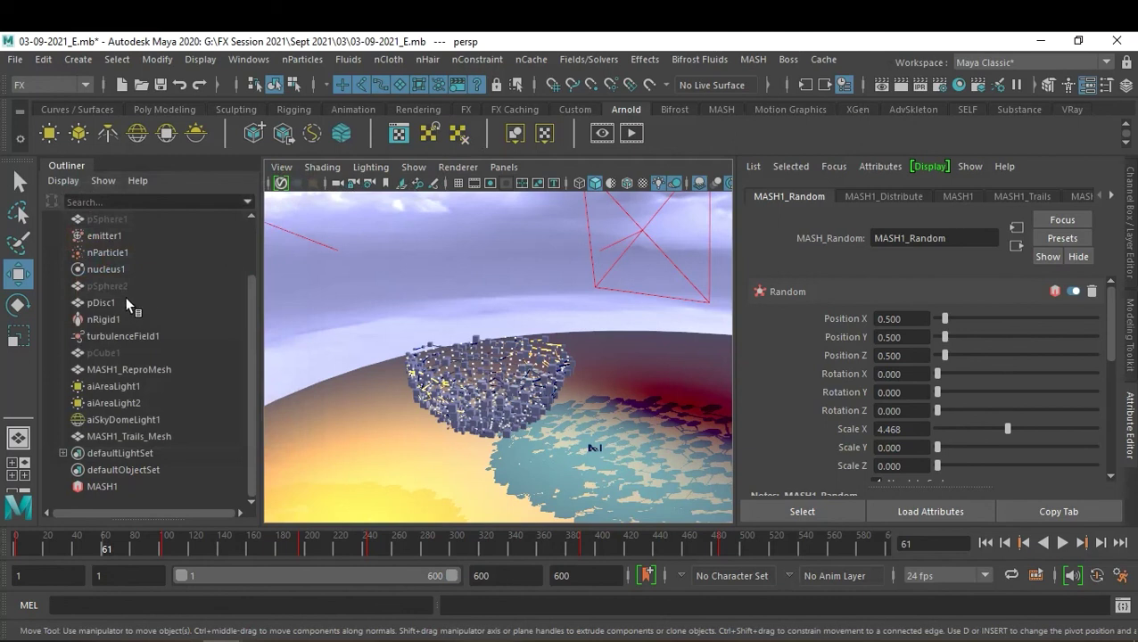
- Replace pCube1's aiStandardSurface1 settings with the Clay material preset
{"action": "left_click", "coordinate": [112, 353]}
{"action": "left_click", "coordinate": [1083, 198]}
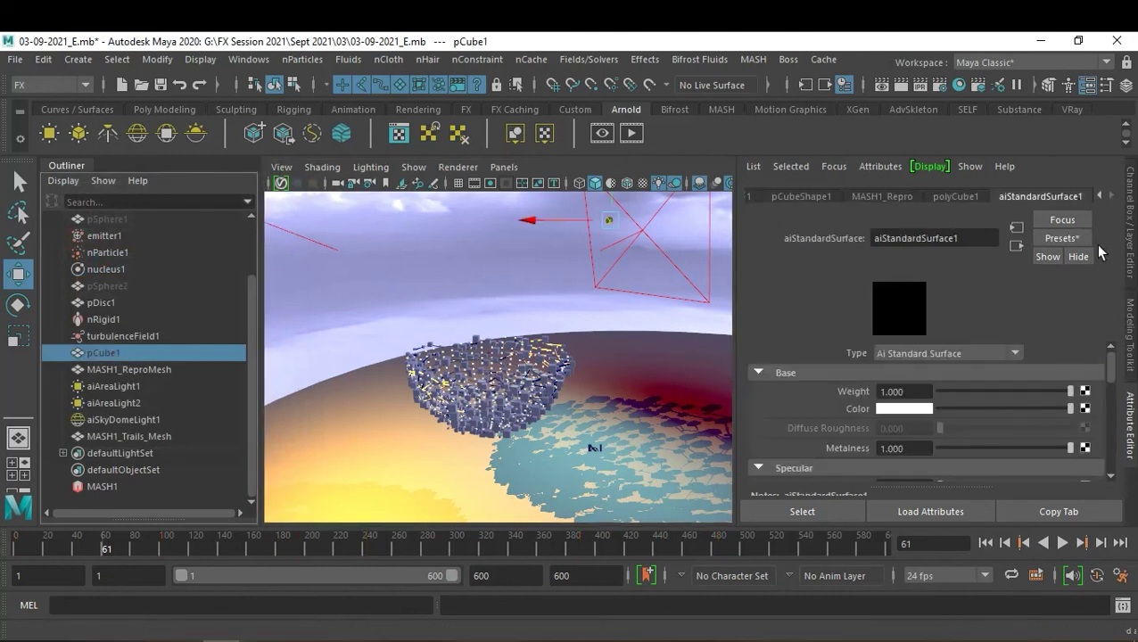
{"action": "left_click", "coordinate": [1076, 237]}
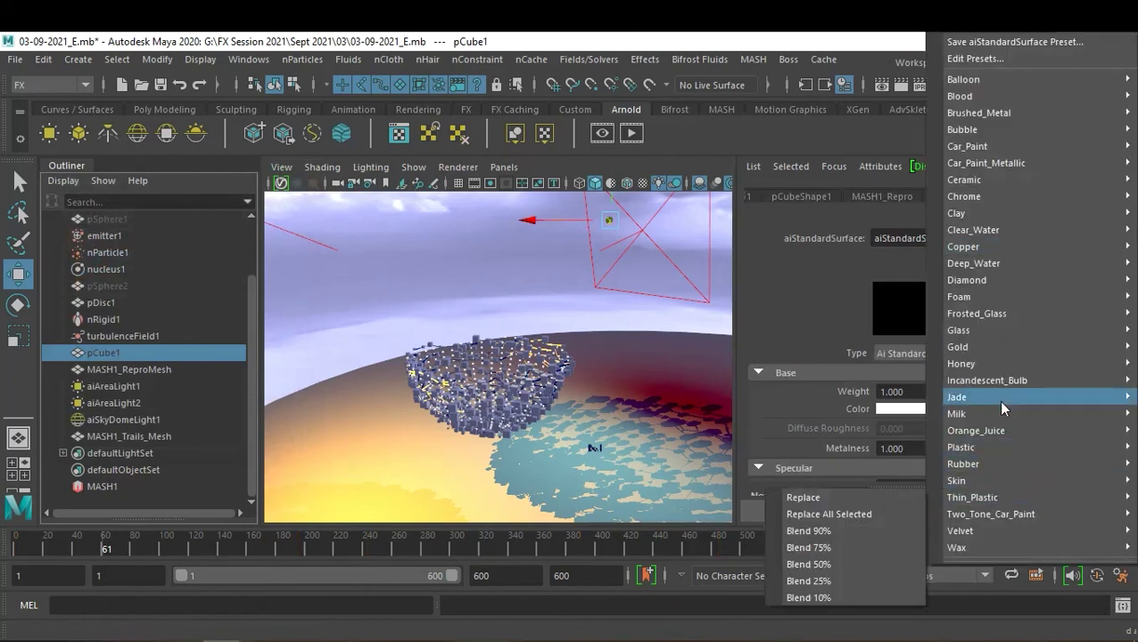
{"action": "mouse_move", "coordinate": [982, 213]}
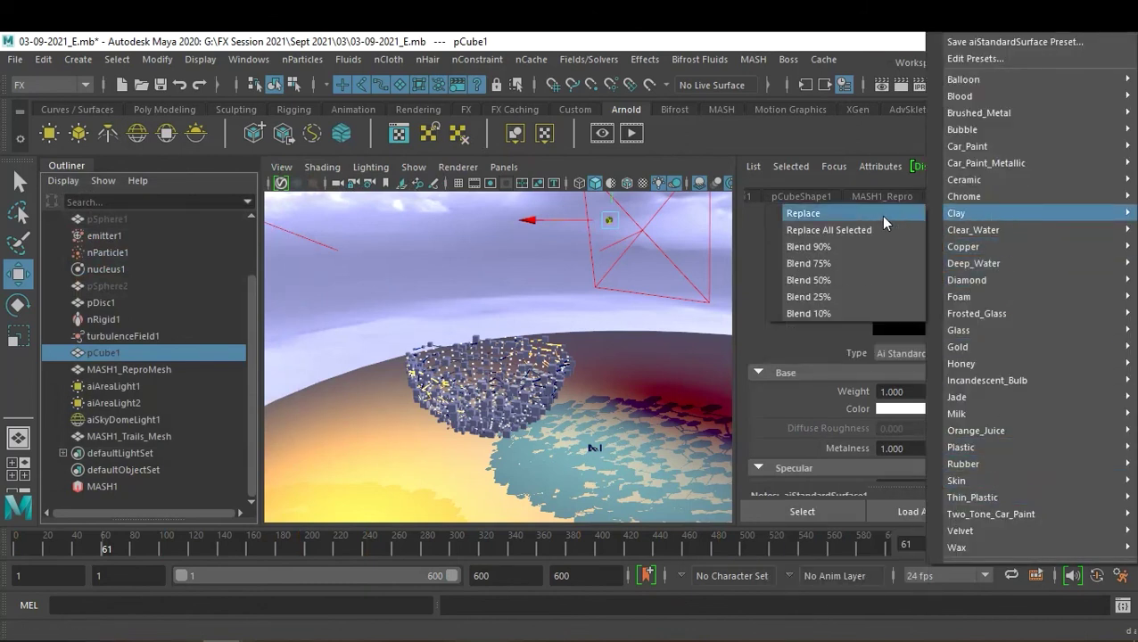
{"action": "left_click", "coordinate": [881, 215]}
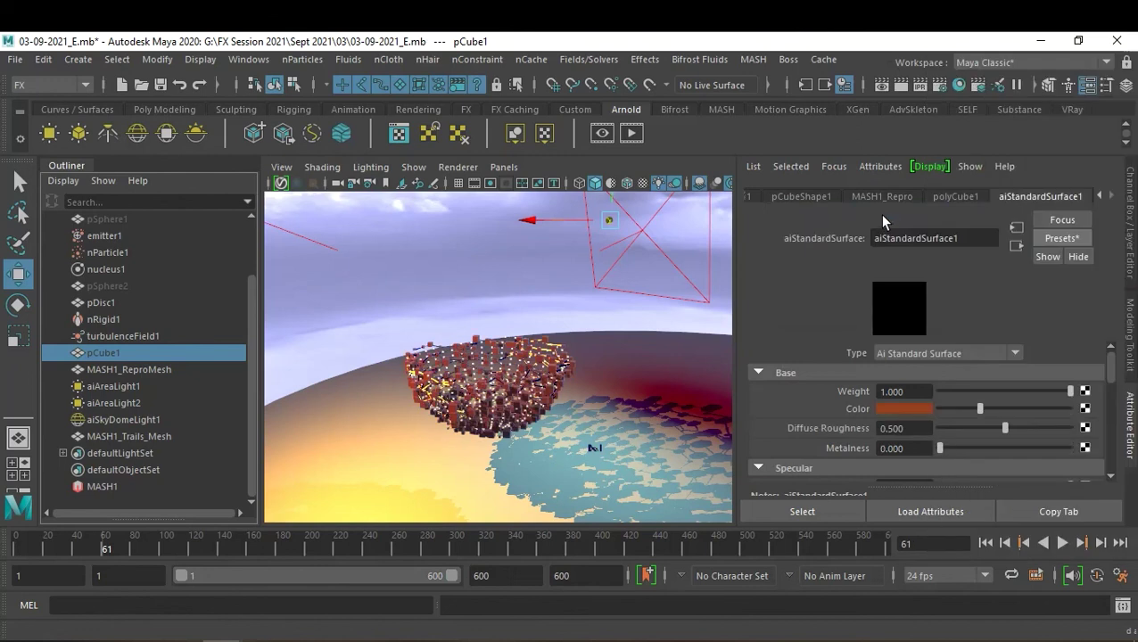
- Select aiSkyDomeLight1, aiAreaLight1 and aiAreaLight2, and switch layer1 to Template display
{"action": "left_click", "coordinate": [457, 293]}
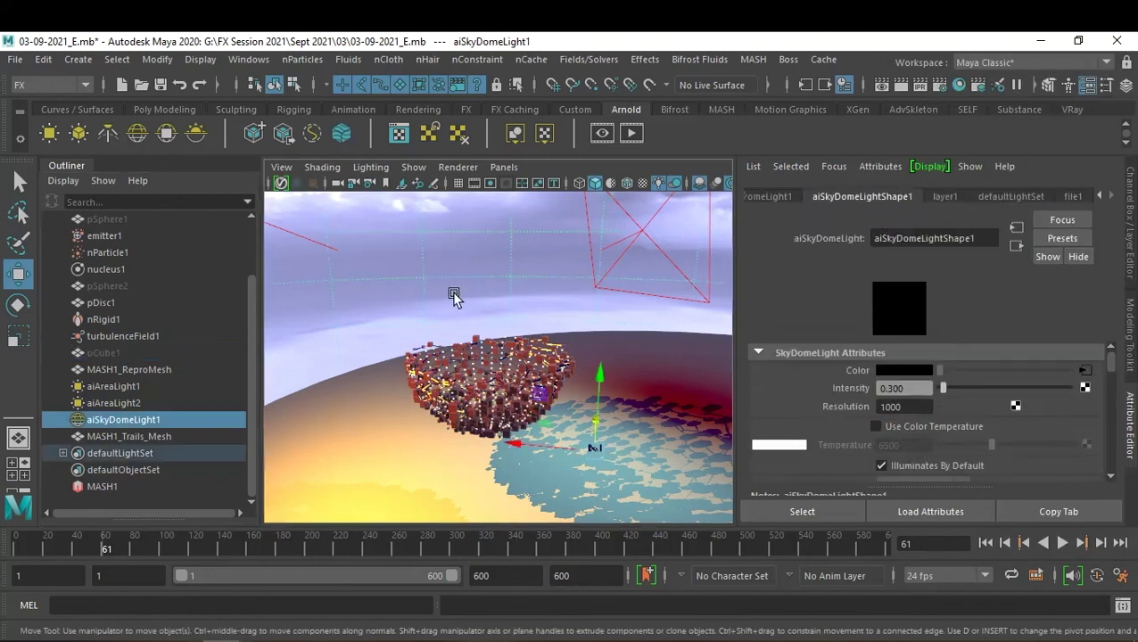
{"action": "left_click", "coordinate": [149, 388]}
{"action": "left_click", "coordinate": [145, 401], "text": "ctrl"}
{"action": "left_click", "coordinate": [150, 412], "text": "ctrl"}
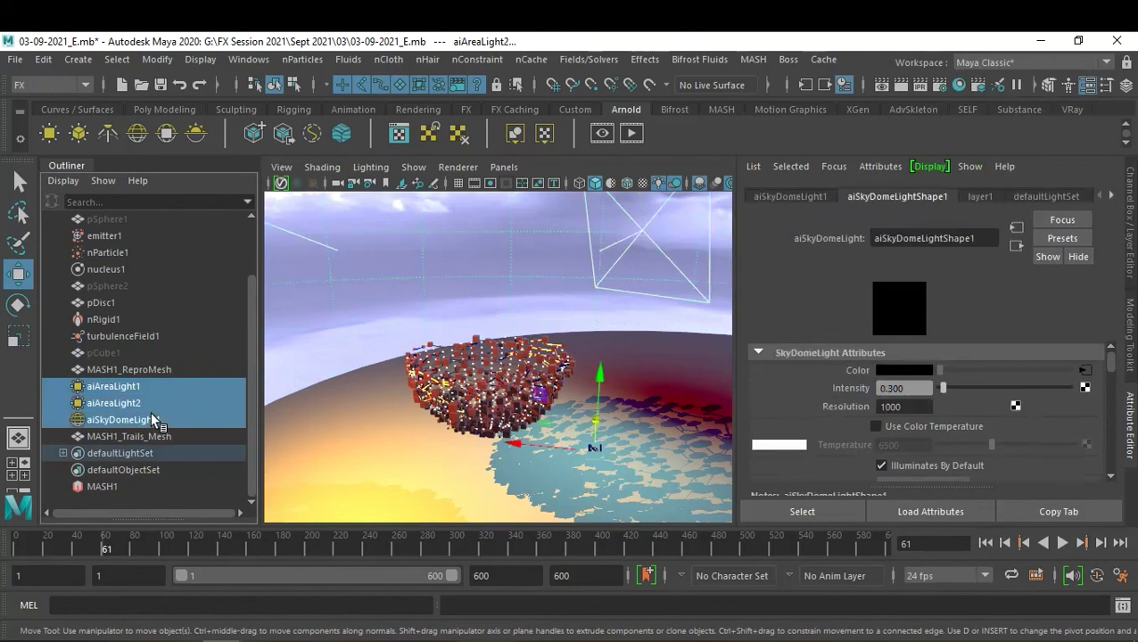
{"action": "key", "text": "ctrl+a"}
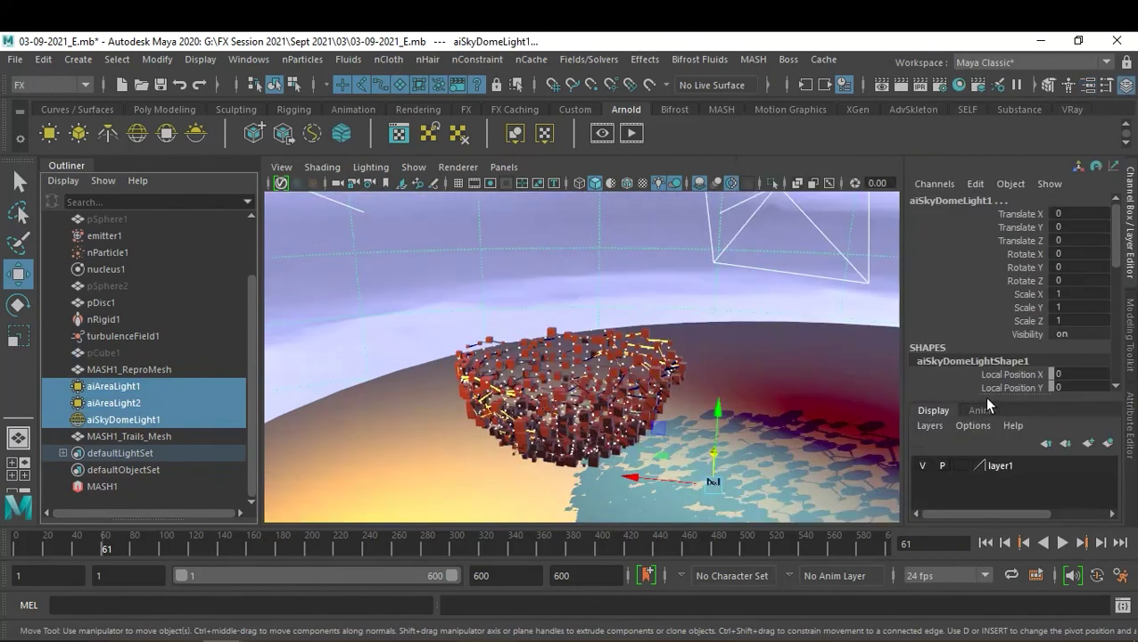
{"action": "scroll", "coordinate": [1096, 335], "scroll_direction": "down", "scroll_amount": 3}
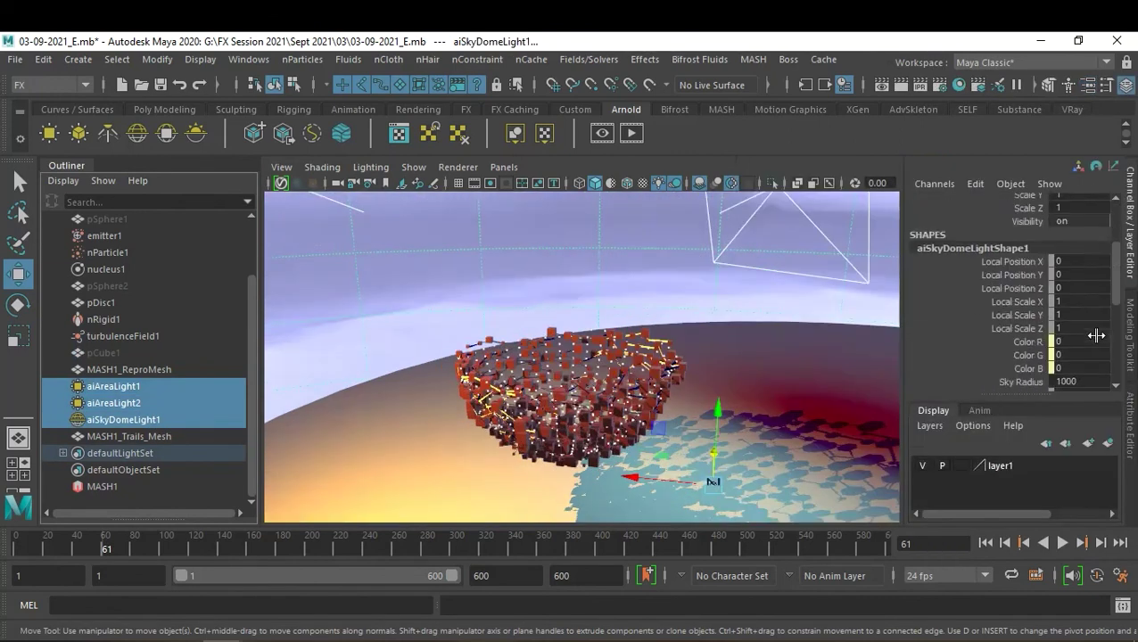
{"action": "scroll", "coordinate": [1096, 339], "scroll_direction": "down", "scroll_amount": 3}
{"action": "scroll", "coordinate": [1094, 344], "scroll_direction": "down", "scroll_amount": 2}
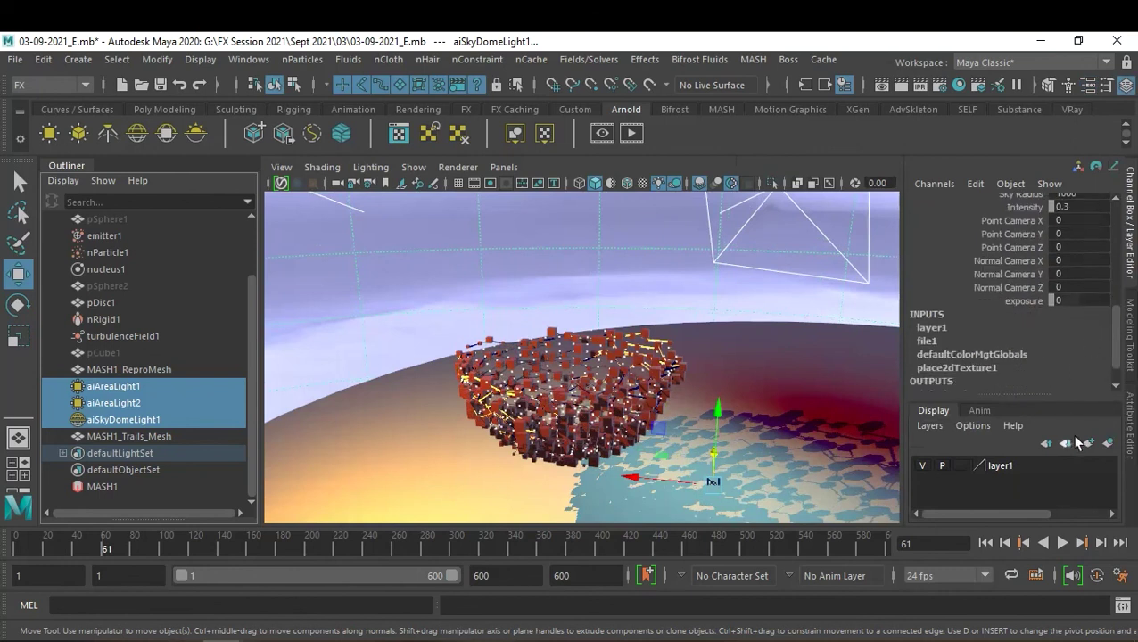
{"action": "left_click", "coordinate": [963, 465]}
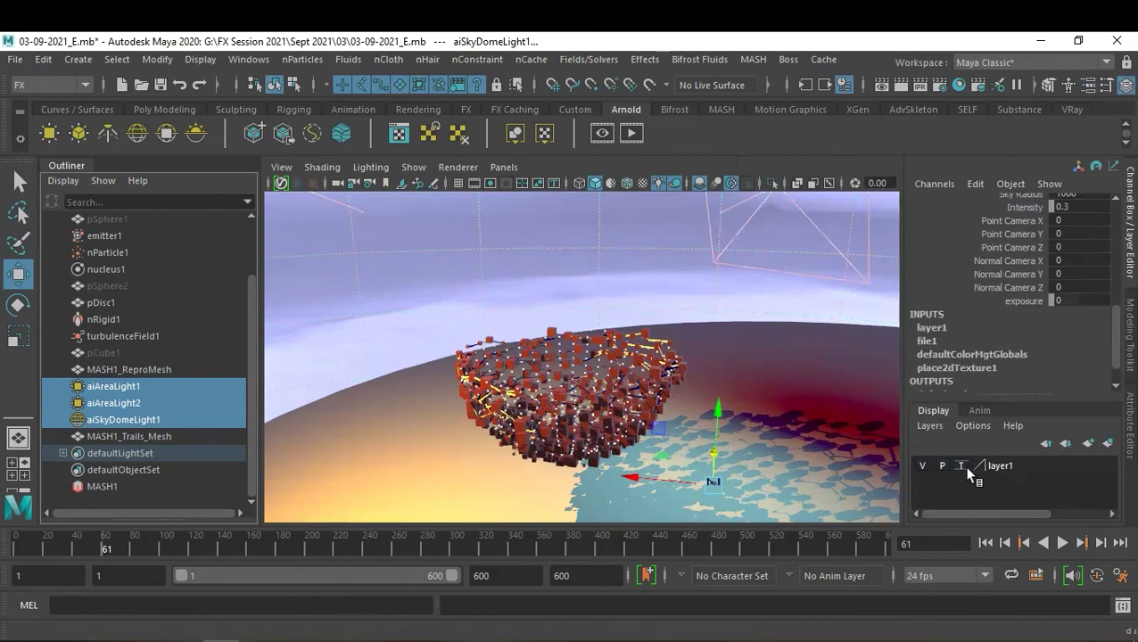
{"action": "left_click", "coordinate": [406, 276]}
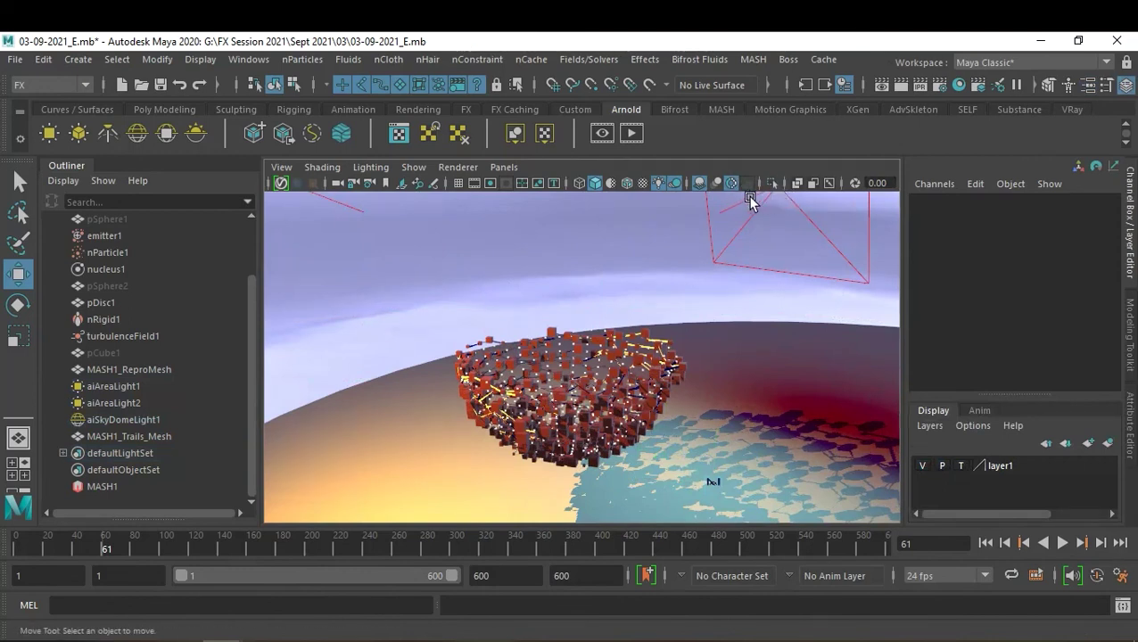
- Toggle viewport shadows off and on to compare, leaving them on
{"action": "left_click", "coordinate": [670, 182]}
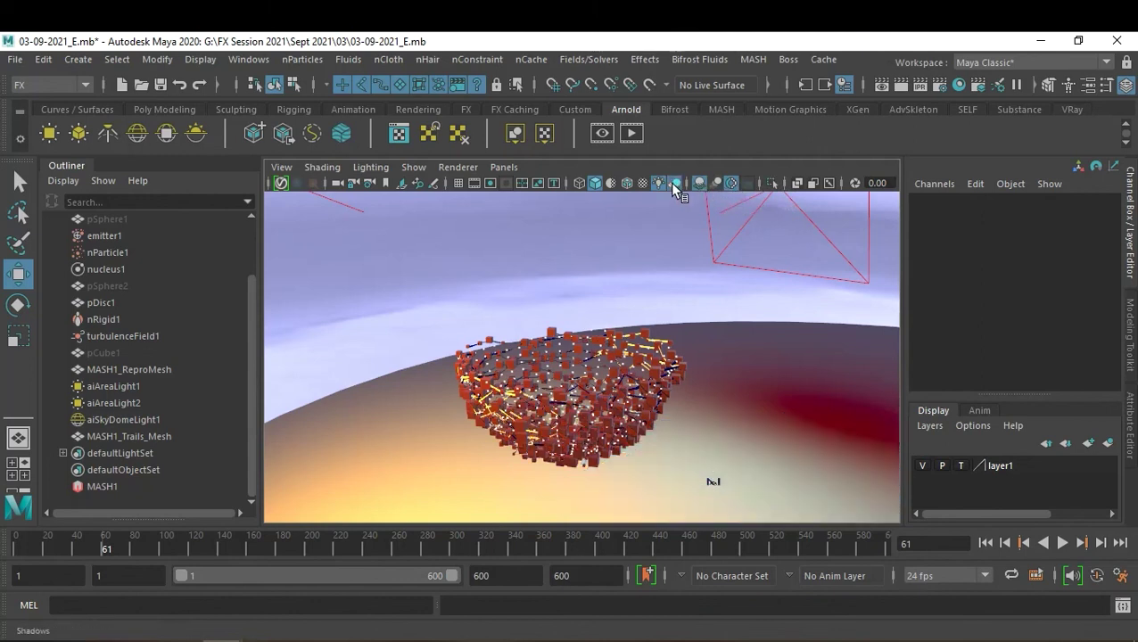
{"action": "left_click", "coordinate": [671, 182]}
{"action": "left_click", "coordinate": [671, 182]}
{"action": "left_click", "coordinate": [671, 182]}
{"action": "left_click", "coordinate": [671, 182]}
{"action": "left_click", "coordinate": [671, 182]}
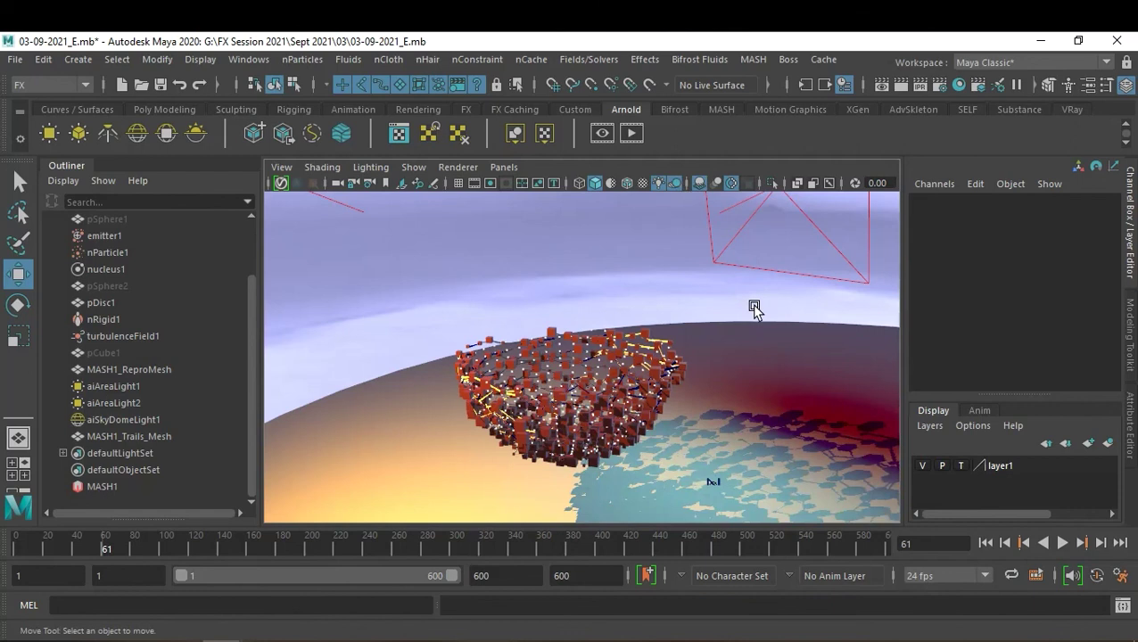
- Play the simulation briefly from the start, then hide lights in the viewport
{"action": "left_click", "coordinate": [985, 543]}
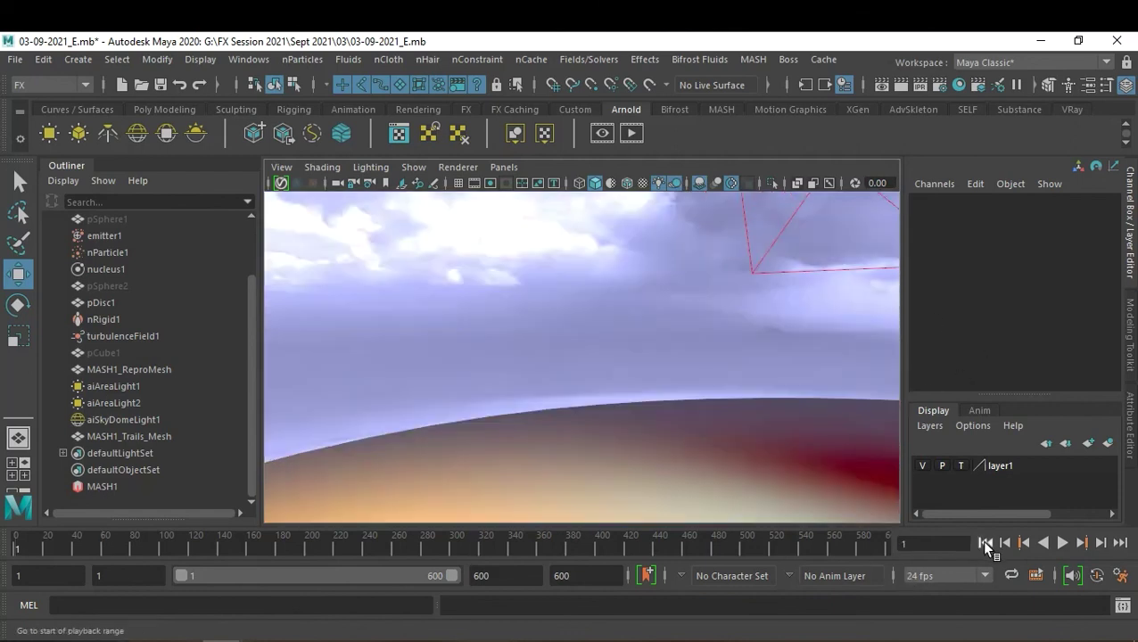
{"action": "left_click", "coordinate": [1061, 543]}
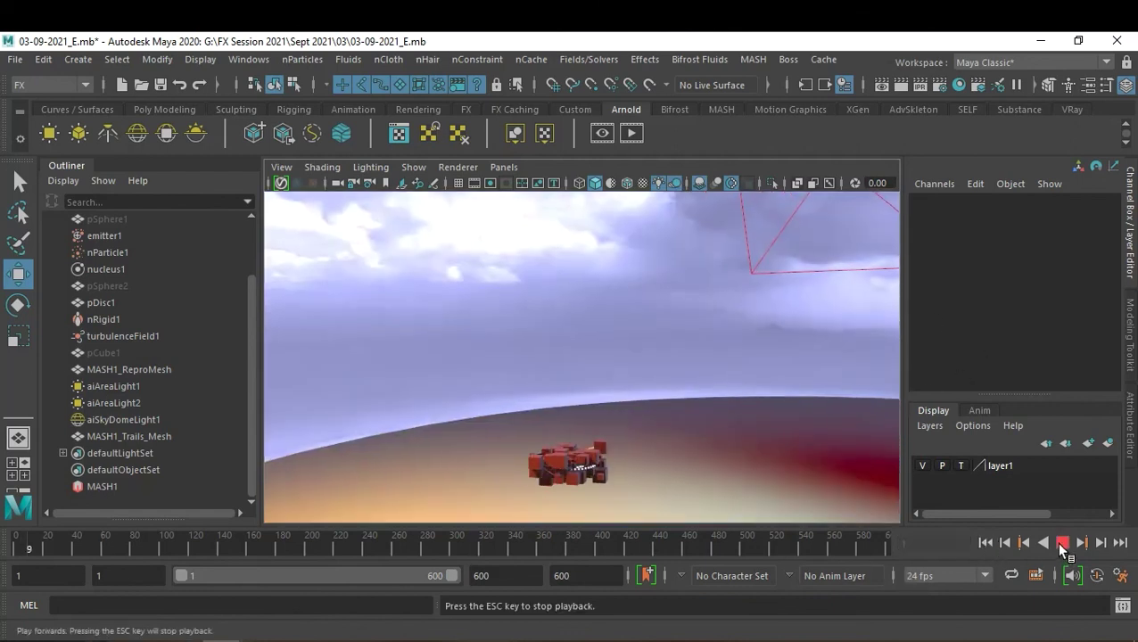
{"action": "left_click", "coordinate": [1060, 543]}
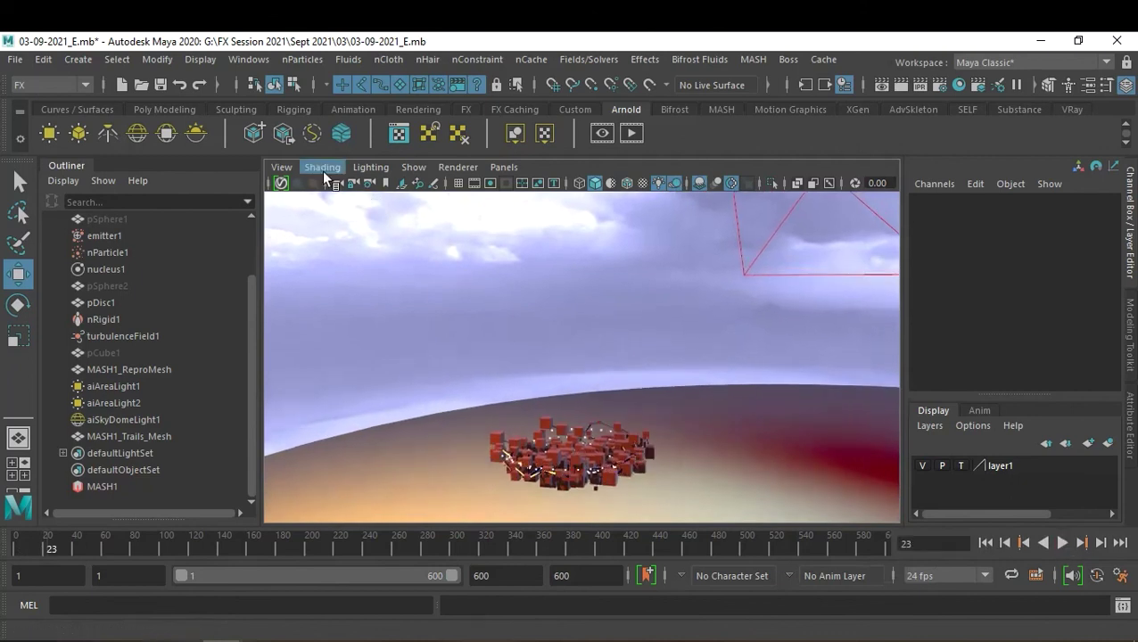
{"action": "left_click", "coordinate": [410, 168]}
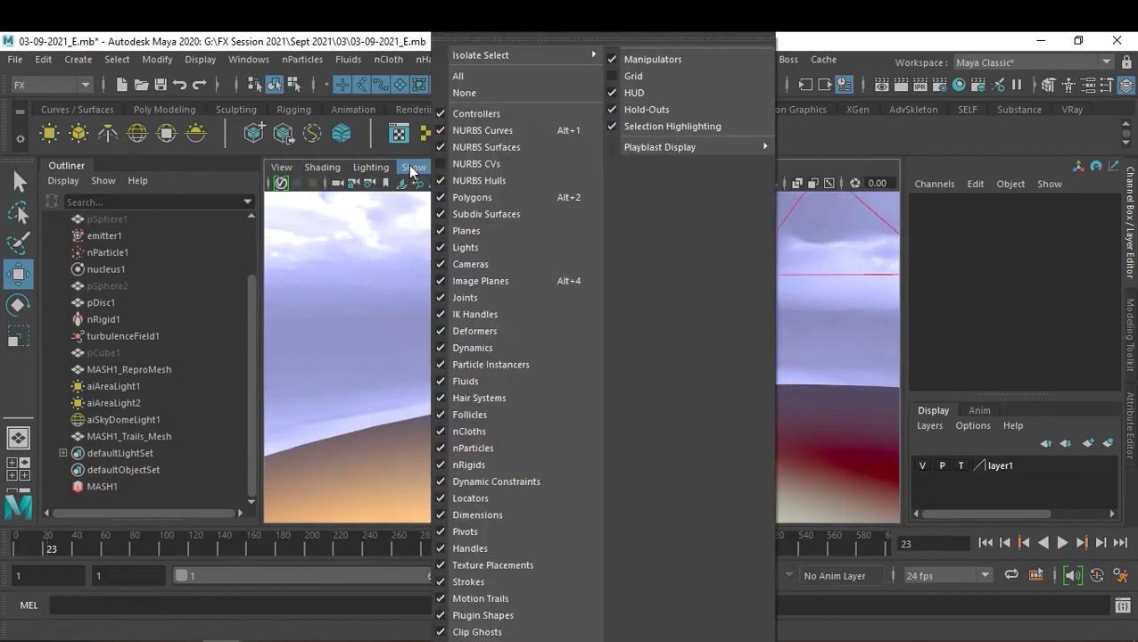
{"action": "left_click", "coordinate": [480, 244]}
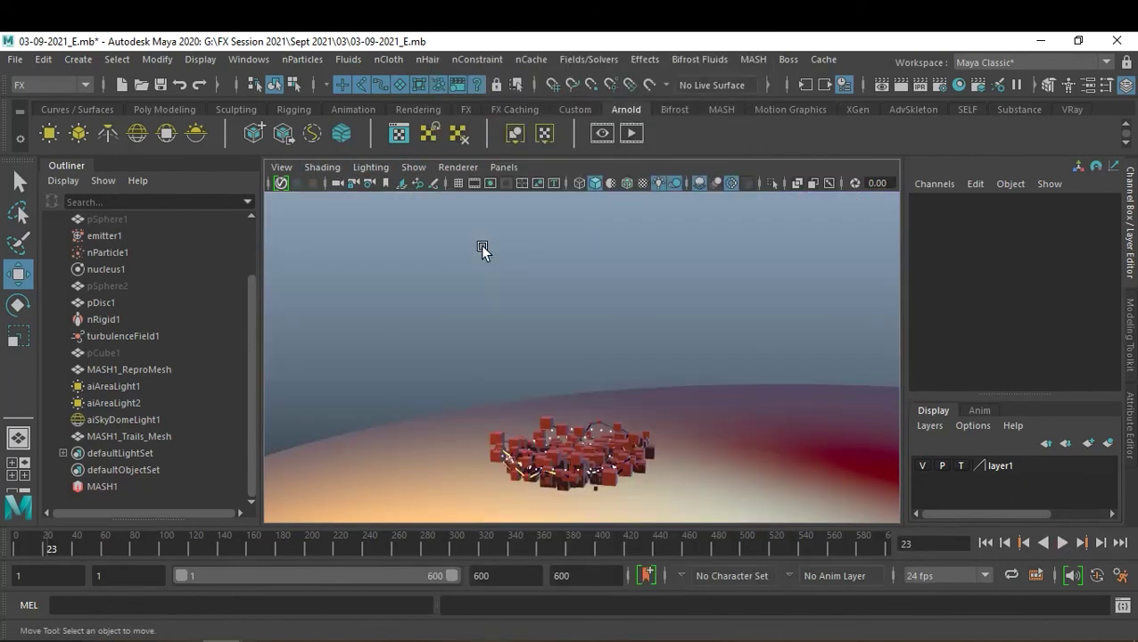
- Replay from the start, switch the background to solid black at frame 47, and stop at frame 63
{"action": "left_click", "coordinate": [985, 542]}
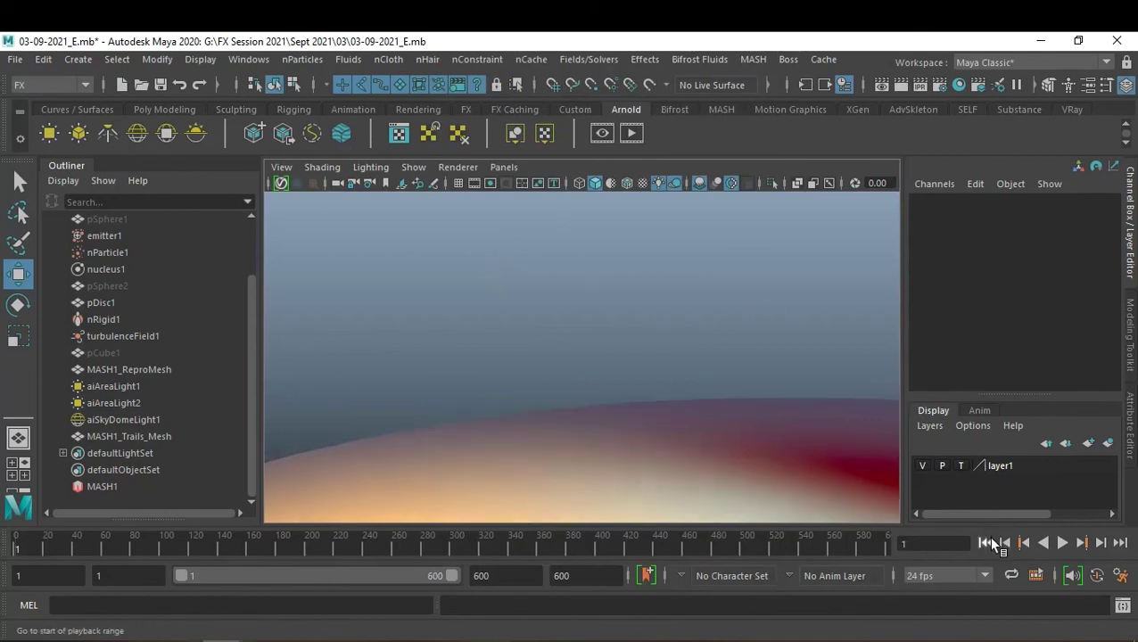
{"action": "left_click", "coordinate": [1061, 543]}
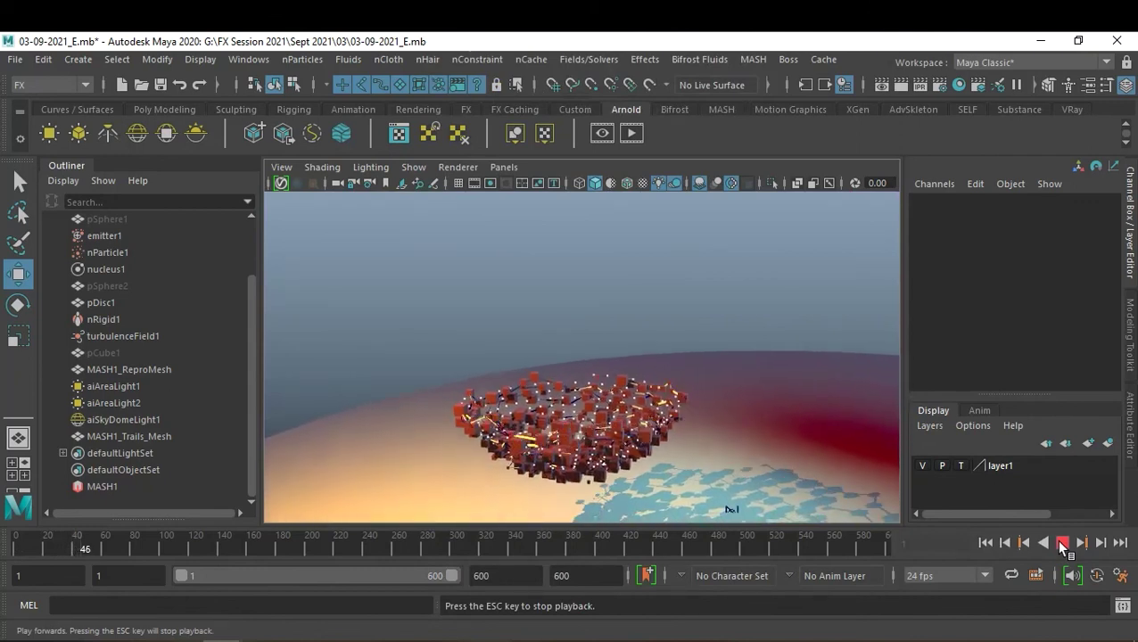
{"action": "left_click", "coordinate": [1061, 542]}
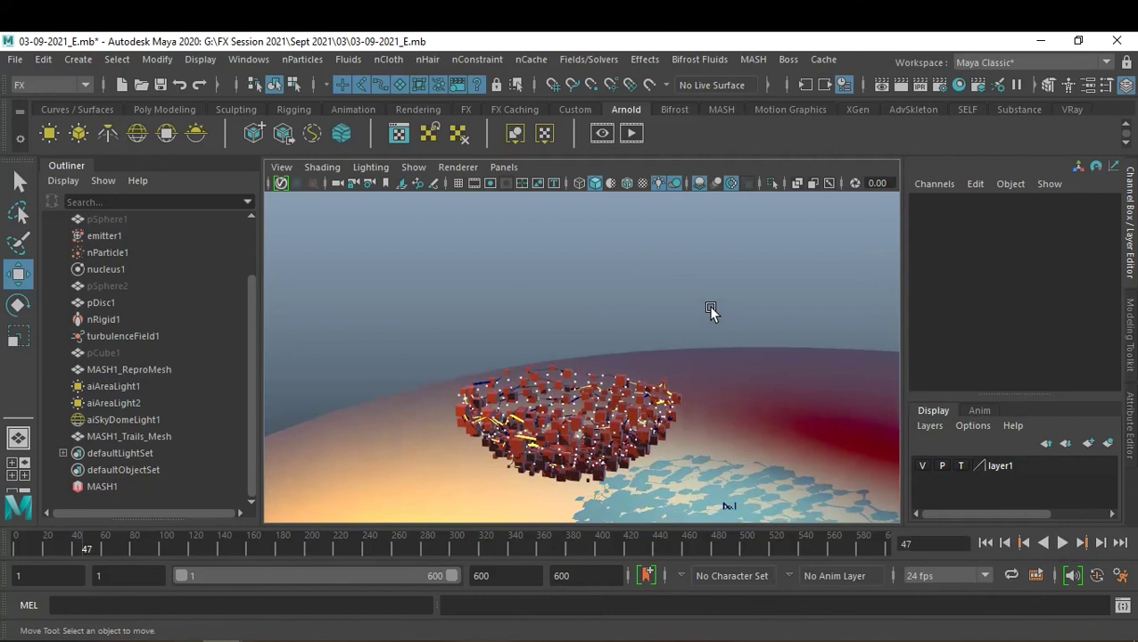
{"action": "key", "text": "alt+b"}
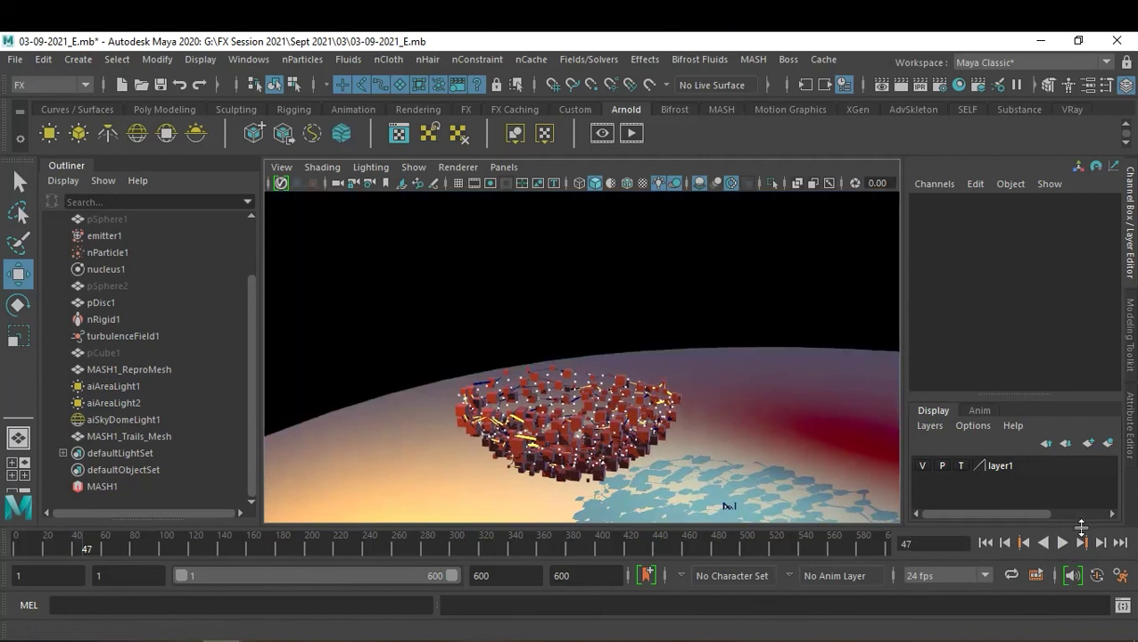
{"action": "left_click", "coordinate": [1068, 541]}
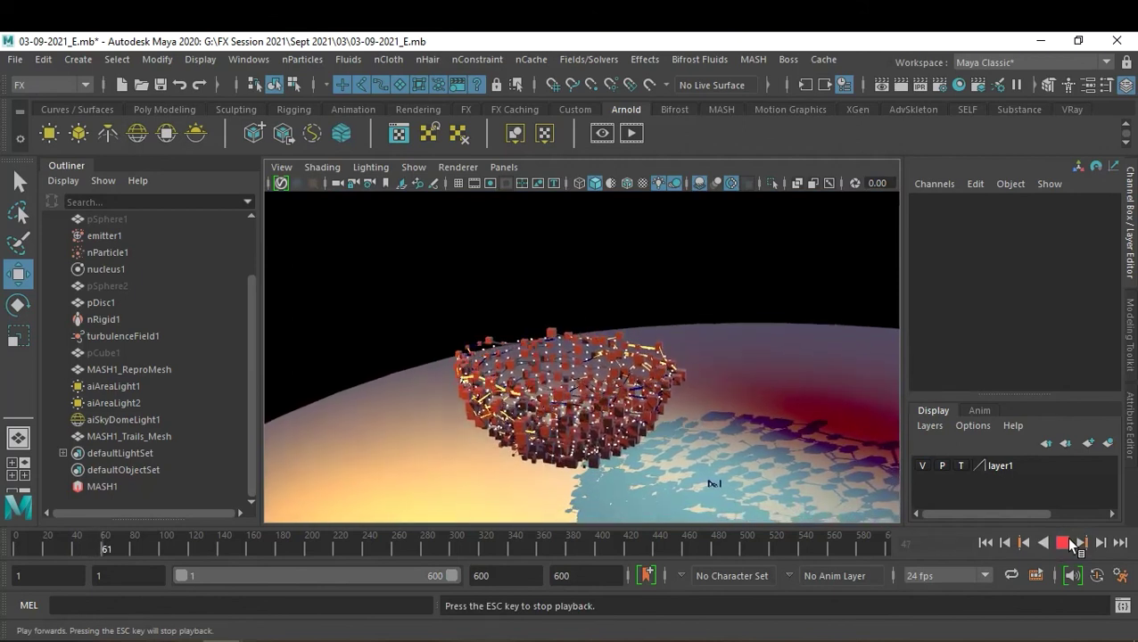
{"action": "left_click", "coordinate": [1071, 541]}
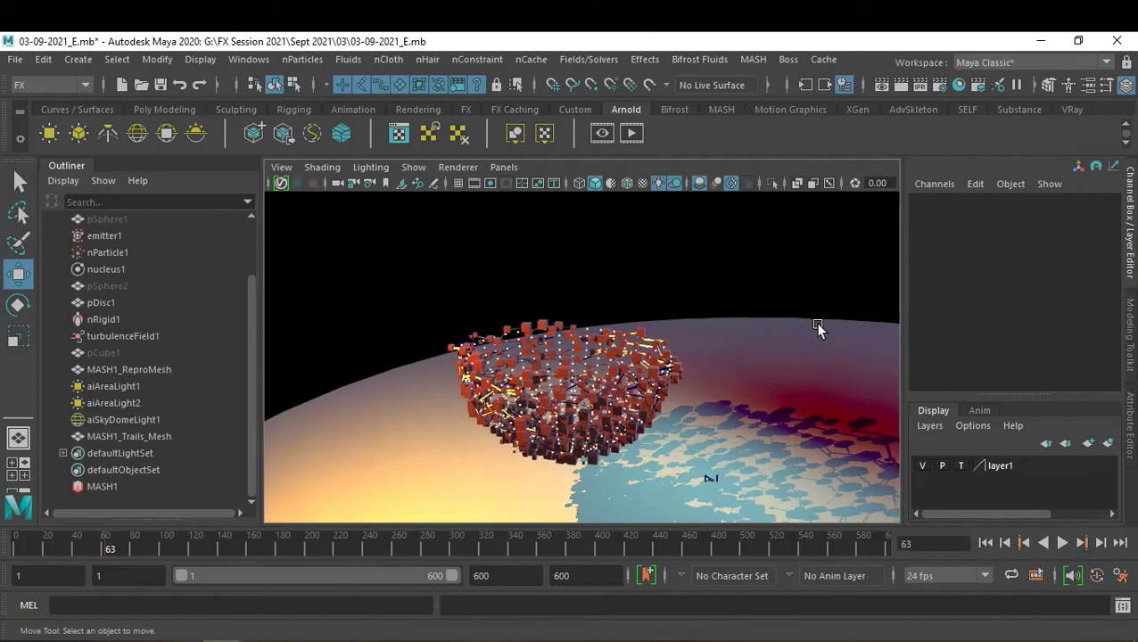
- Increase the polyDisc1 Radius of pDisc1 from 58.5 to 100
{"action": "left_click", "coordinate": [814, 322]}
{"action": "scroll", "coordinate": [1026, 339], "scroll_direction": "down", "scroll_amount": 2}
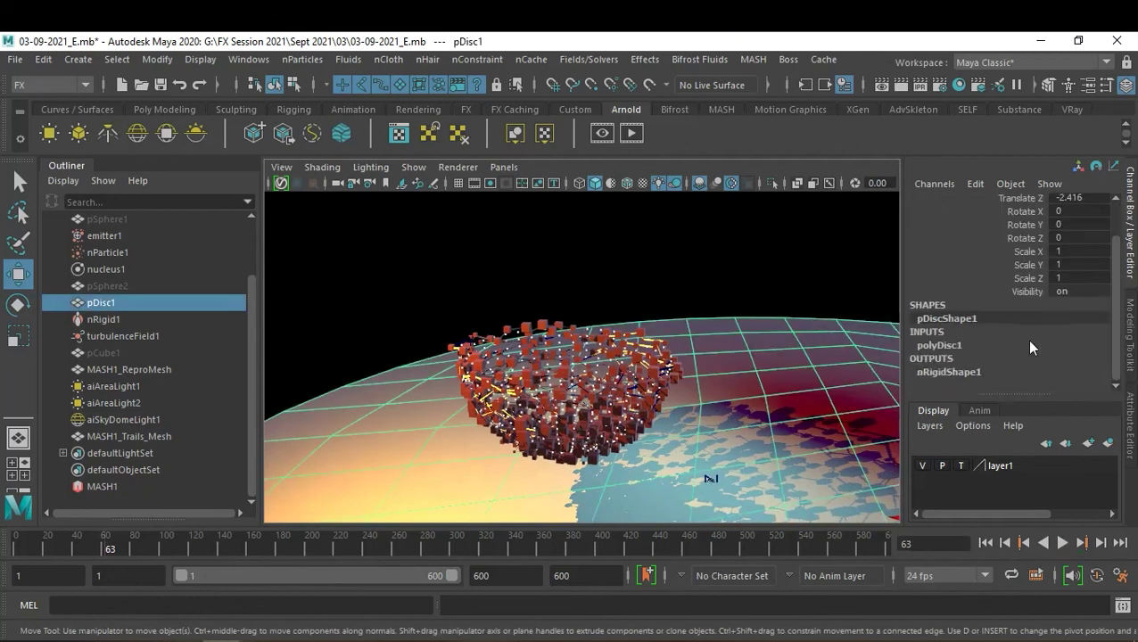
{"action": "left_click", "coordinate": [959, 370]}
{"action": "scroll", "coordinate": [985, 329], "scroll_direction": "down", "scroll_amount": 3}
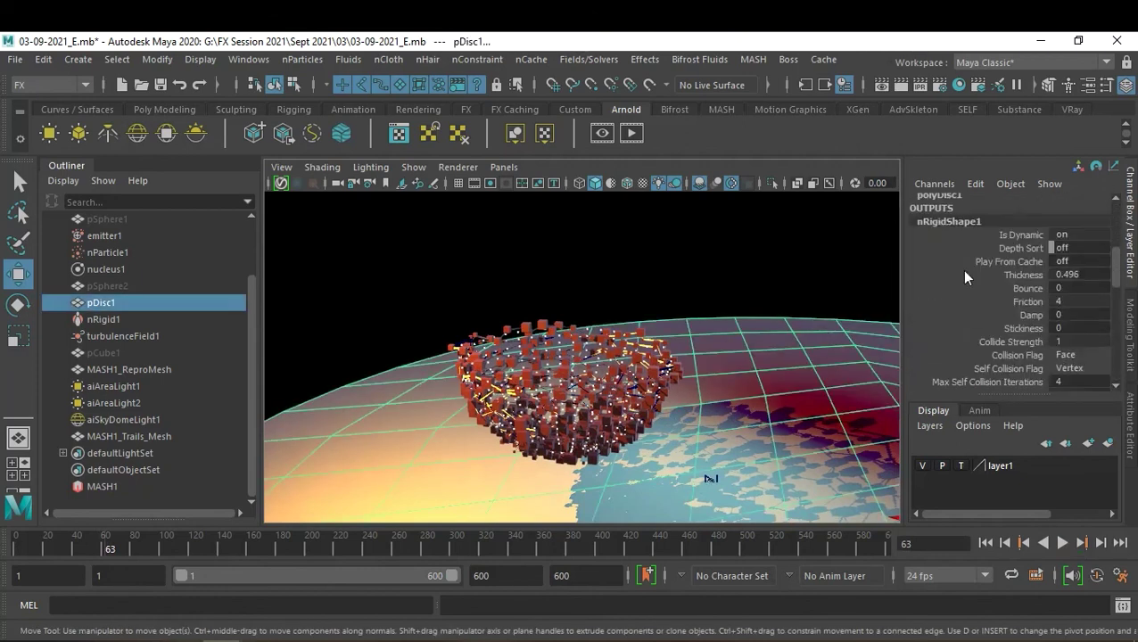
{"action": "scroll", "coordinate": [961, 270], "scroll_direction": "up", "scroll_amount": 3}
{"action": "left_click", "coordinate": [965, 303]}
{"action": "scroll", "coordinate": [967, 301], "scroll_direction": "down", "scroll_amount": 3}
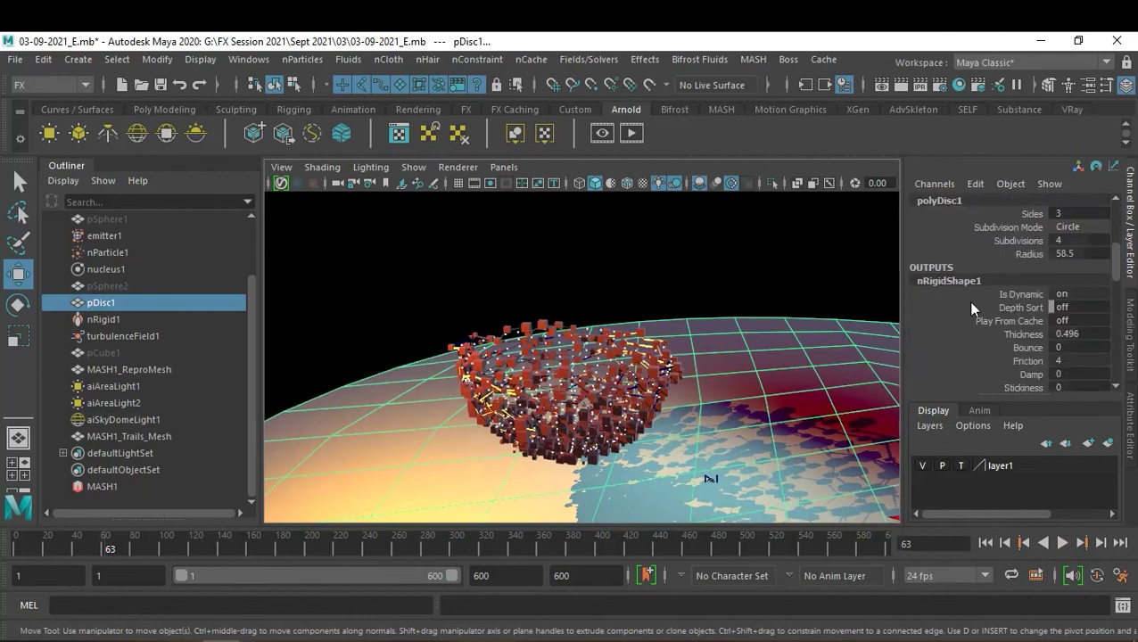
{"action": "left_click", "coordinate": [1028, 216]}
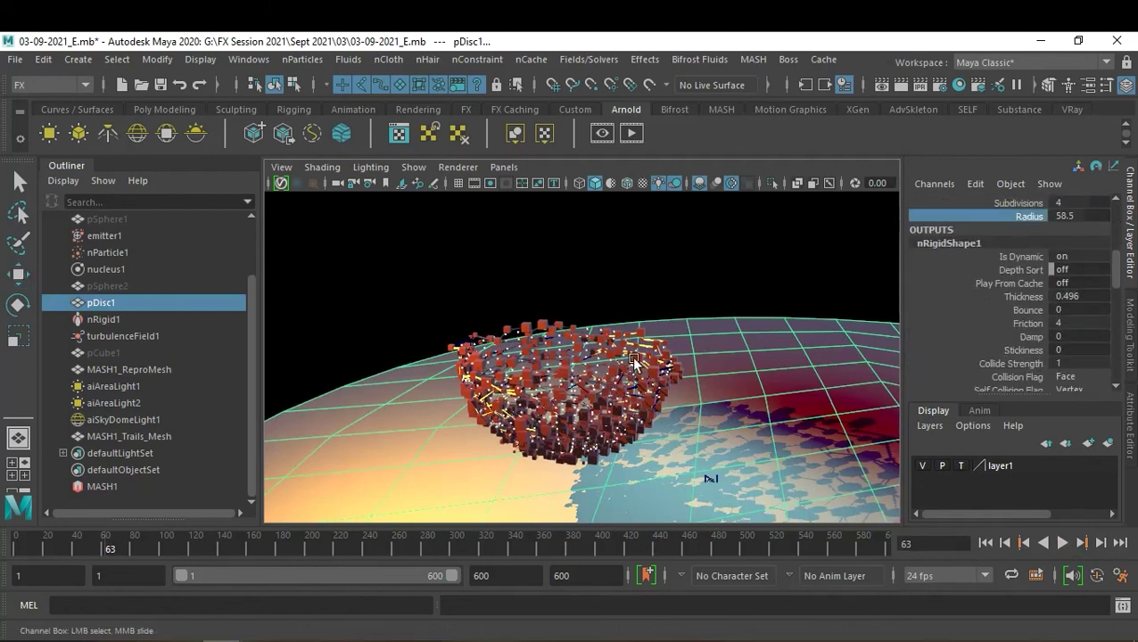
{"action": "middle_click_drag", "start_coordinate": [657, 344], "coordinate": [711, 367]}
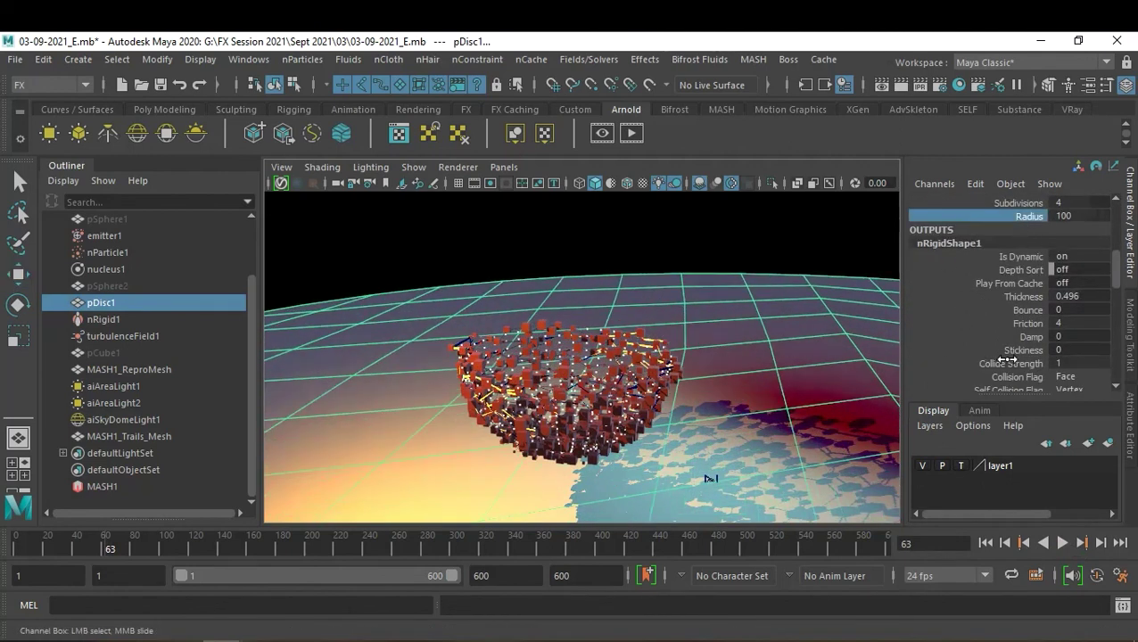
- Deselect the disc, save the scene, and rewind the animation to frame 1
{"action": "left_click", "coordinate": [99, 502]}
{"action": "key", "text": "w"}
{"action": "key", "text": "ctrl+s"}
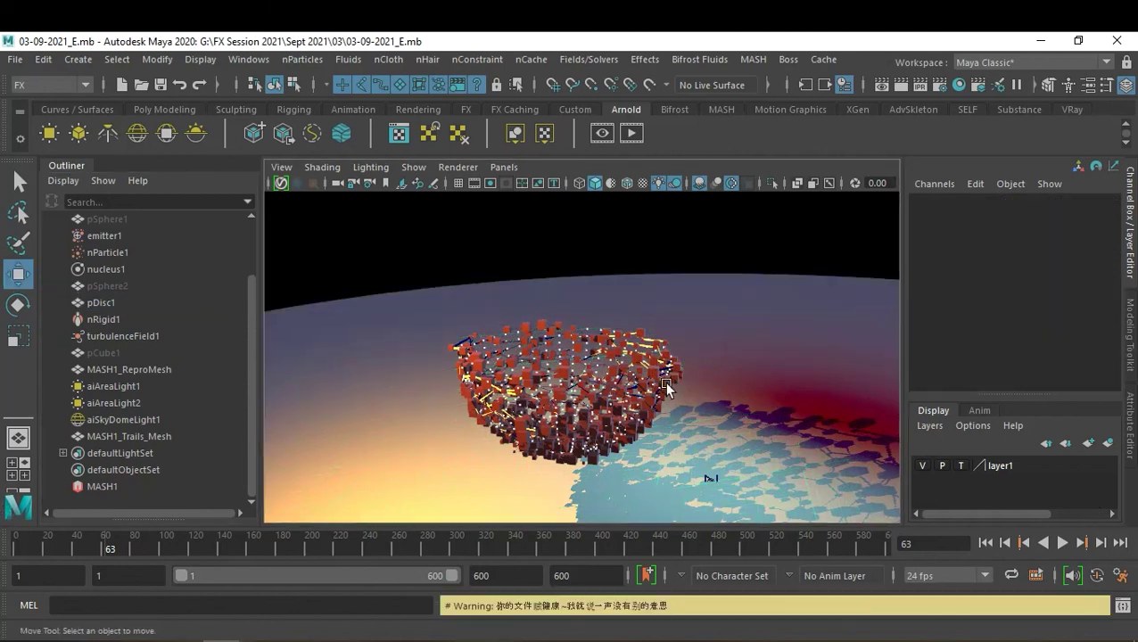
{"action": "left_click", "coordinate": [986, 543]}
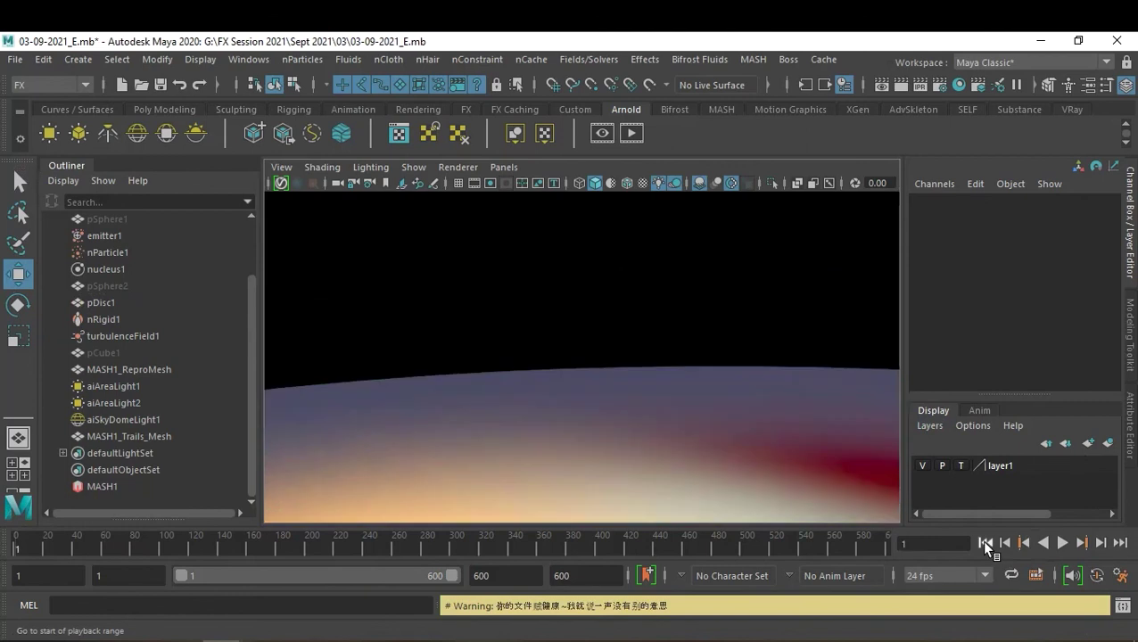
- Set the Render Settings image size preset to HD_1080 (1920 x 1080)
{"action": "right_click", "coordinate": [601, 537]}
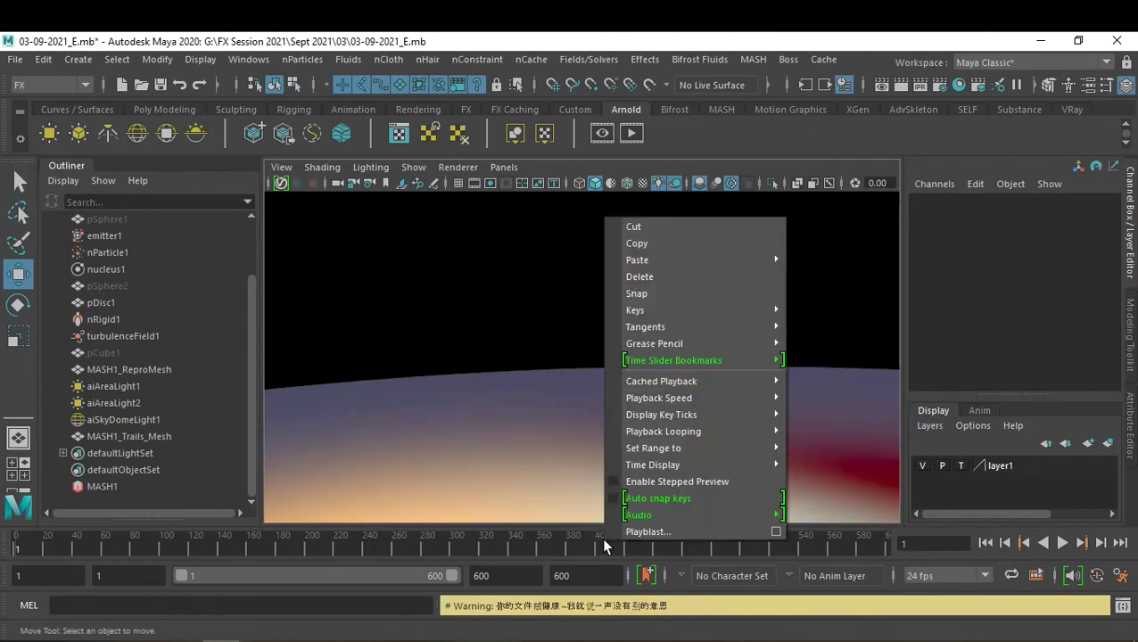
{"action": "left_click", "coordinate": [813, 160]}
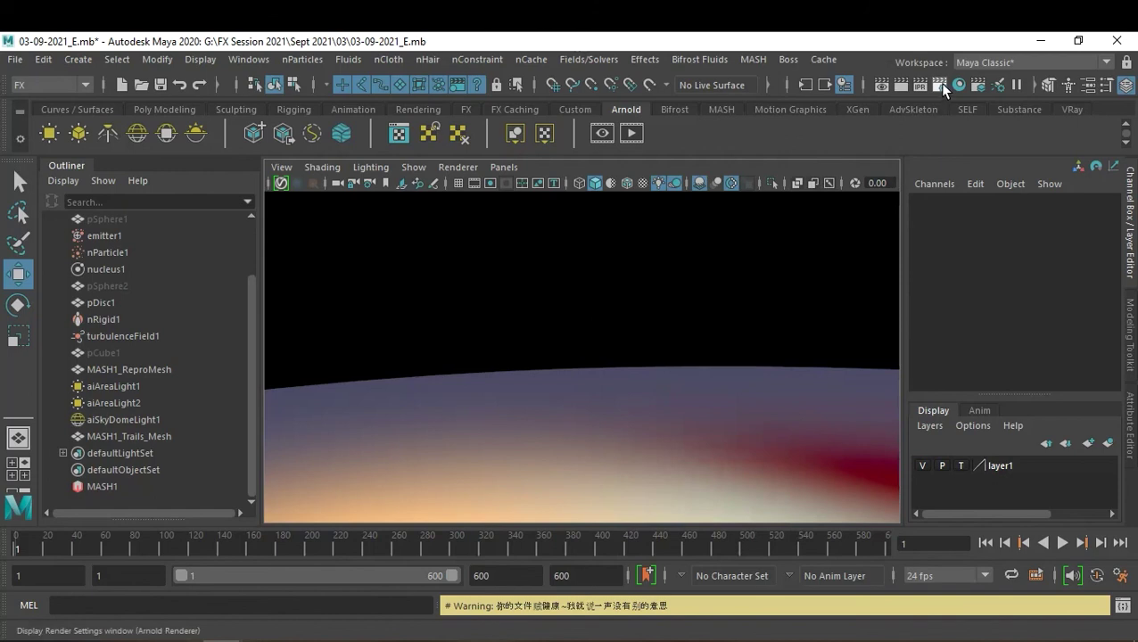
{"action": "left_click", "coordinate": [941, 86]}
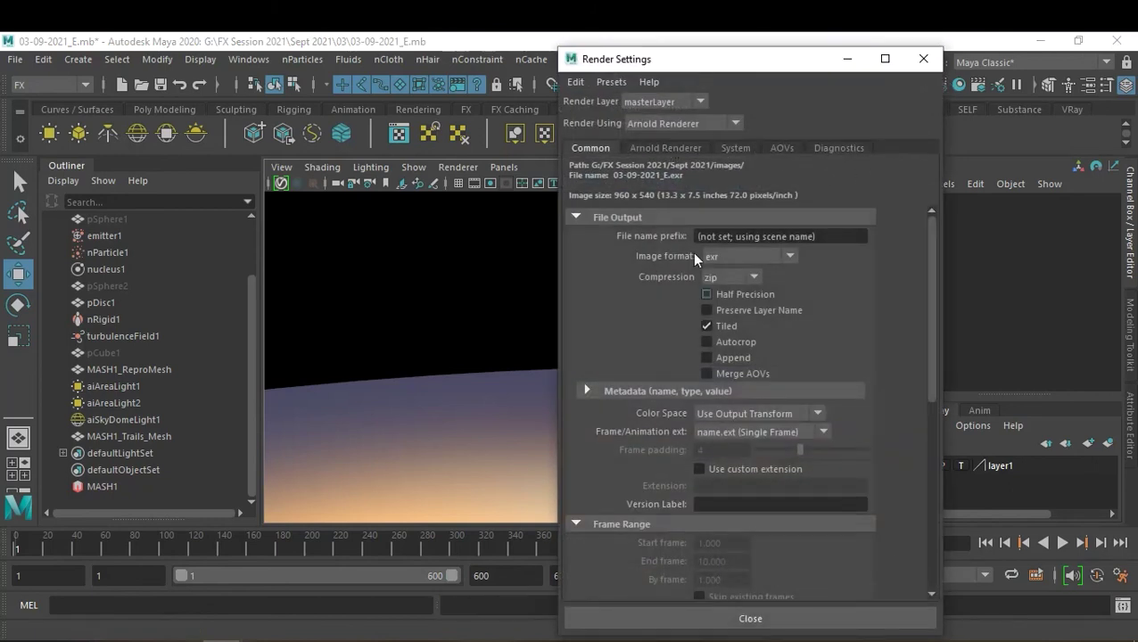
{"action": "scroll", "coordinate": [759, 432], "scroll_direction": "down", "scroll_amount": 5}
{"action": "scroll", "coordinate": [759, 432], "scroll_direction": "down", "scroll_amount": 2}
{"action": "left_click", "coordinate": [755, 366]}
{"action": "scroll", "coordinate": [771, 487], "scroll_direction": "down", "scroll_amount": 2}
{"action": "left_click", "coordinate": [738, 510]}
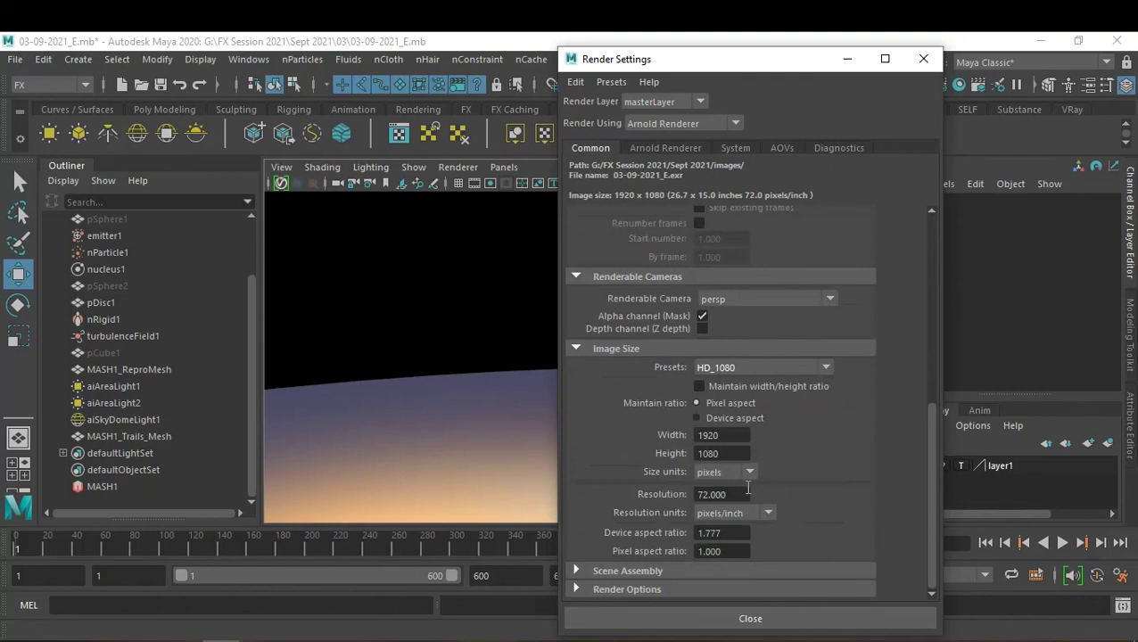
- Set the image resolution to 300 pixels per inch and close Render Settings
{"action": "left_click", "coordinate": [743, 498]}
{"action": "type", "text": "300"}
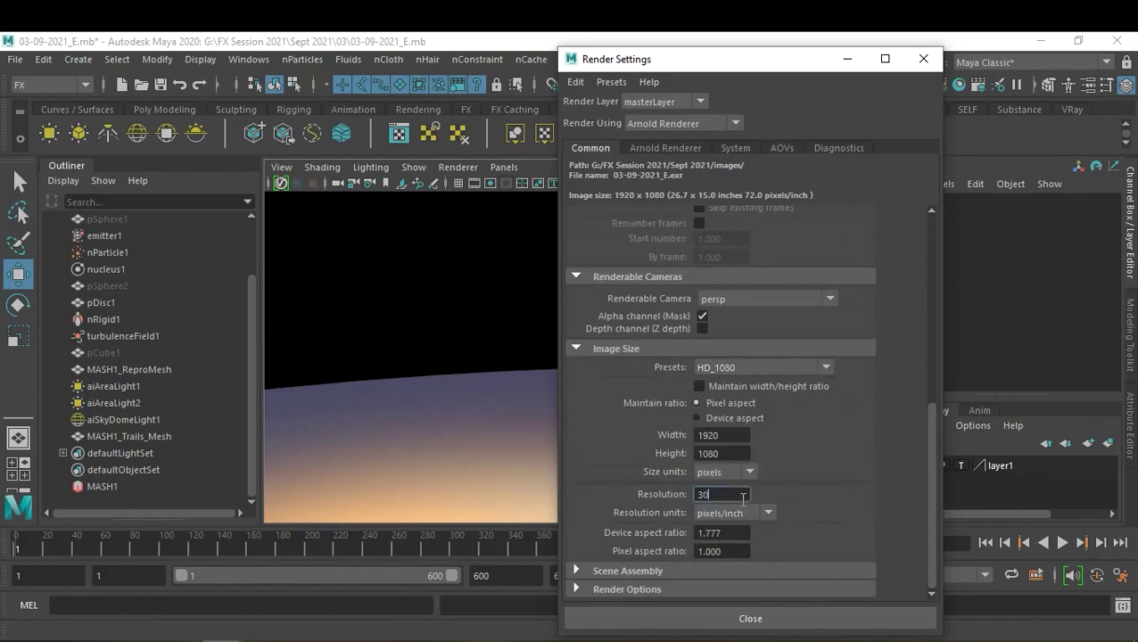
{"action": "key", "text": "Return"}
{"action": "left_click", "coordinate": [772, 617]}
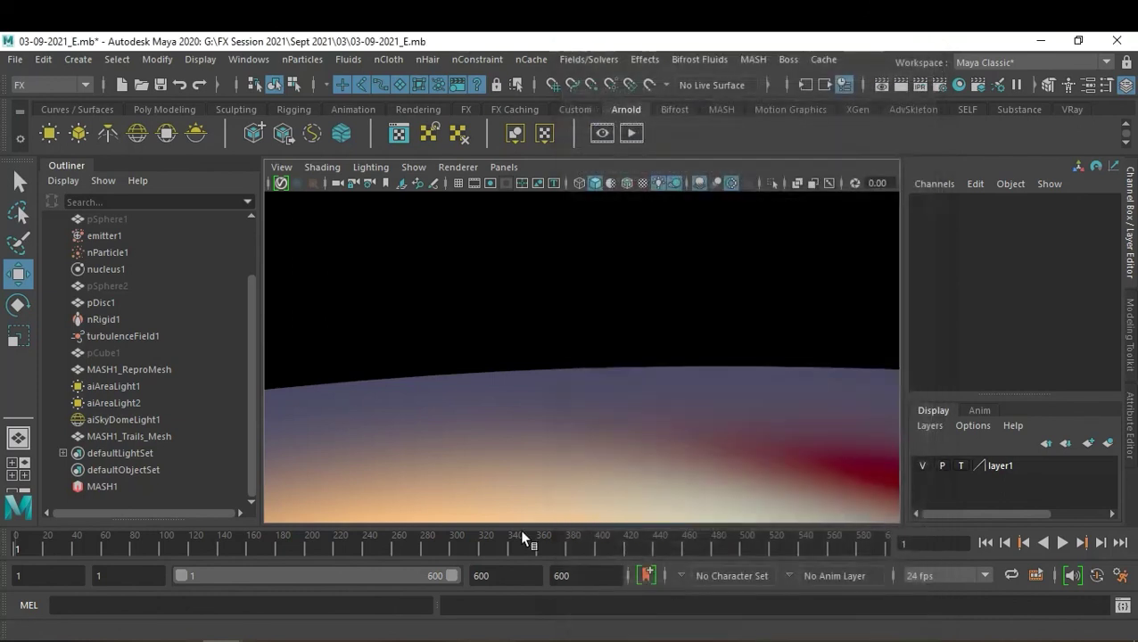
{"action": "right_click", "coordinate": [519, 529]}
- Playblast the animation to movie file 03-09-2021_A in the 03 folder
{"action": "key", "text": "Escape"}
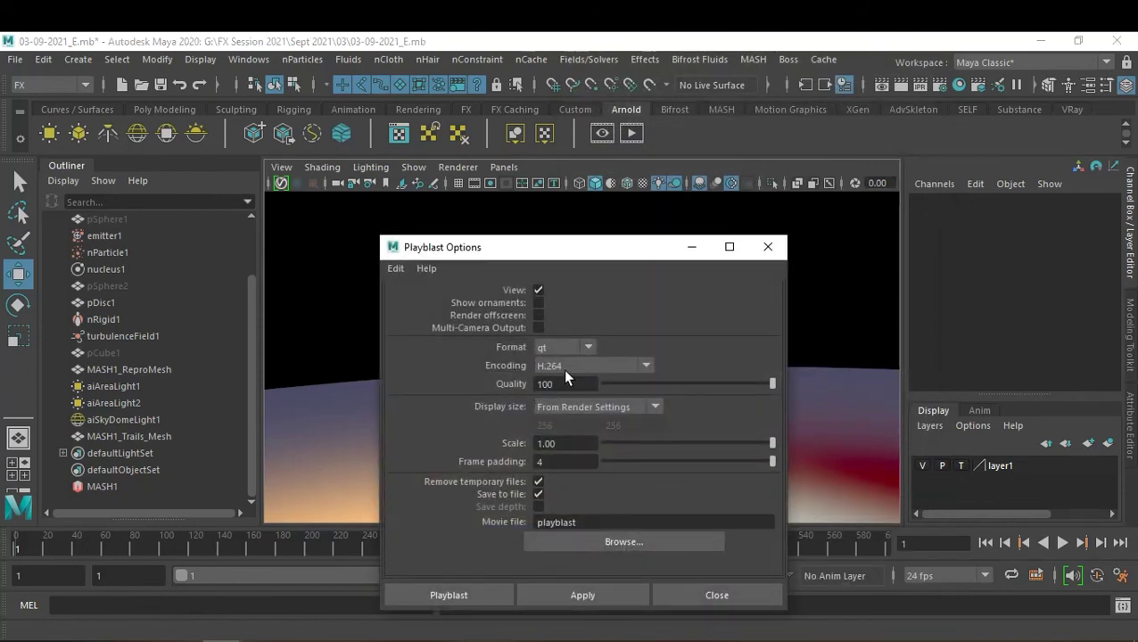
{"action": "left_click", "coordinate": [589, 541]}
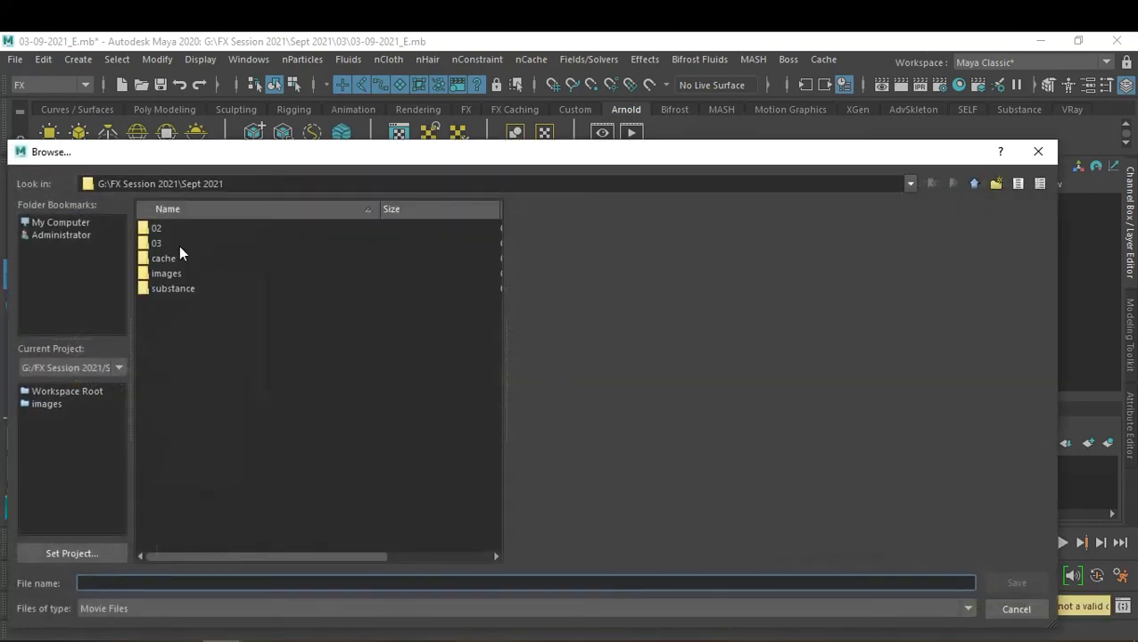
{"action": "double_click", "coordinate": [157, 244]}
{"action": "left_click", "coordinate": [190, 582]}
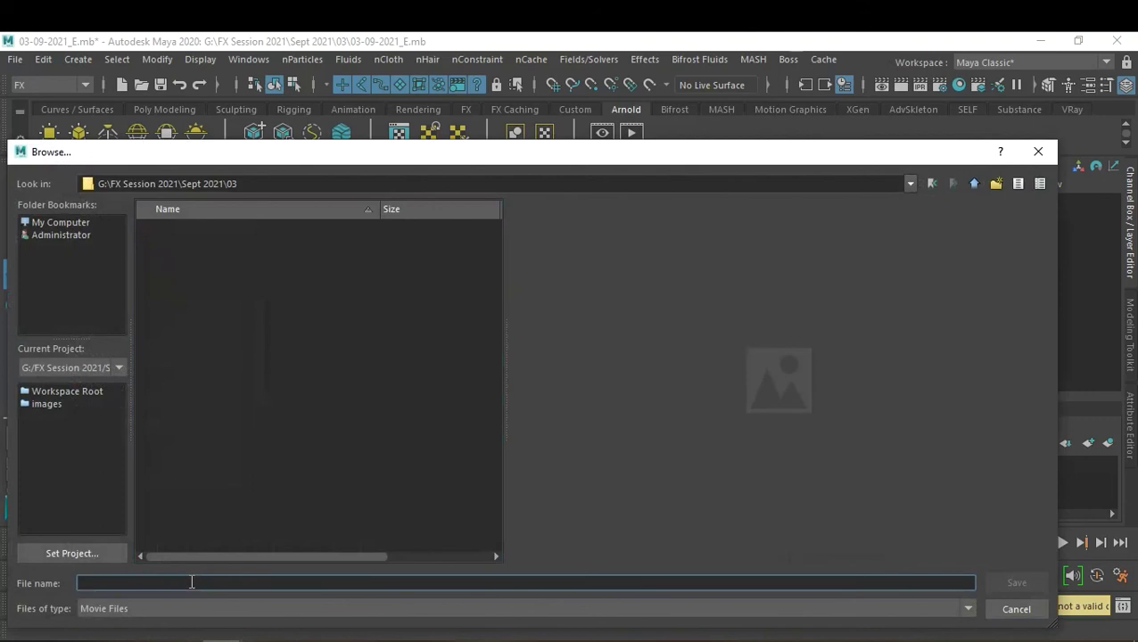
{"action": "type", "text": "03-0"}
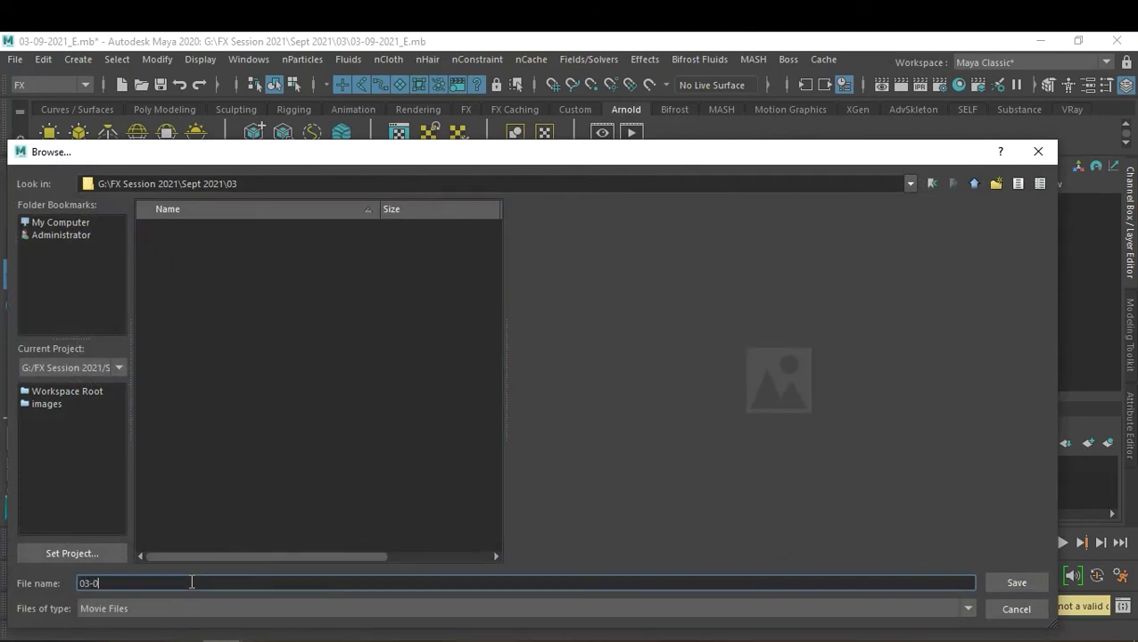
{"action": "type", "text": "9-2021_A"}
{"action": "left_click", "coordinate": [1017, 583]}
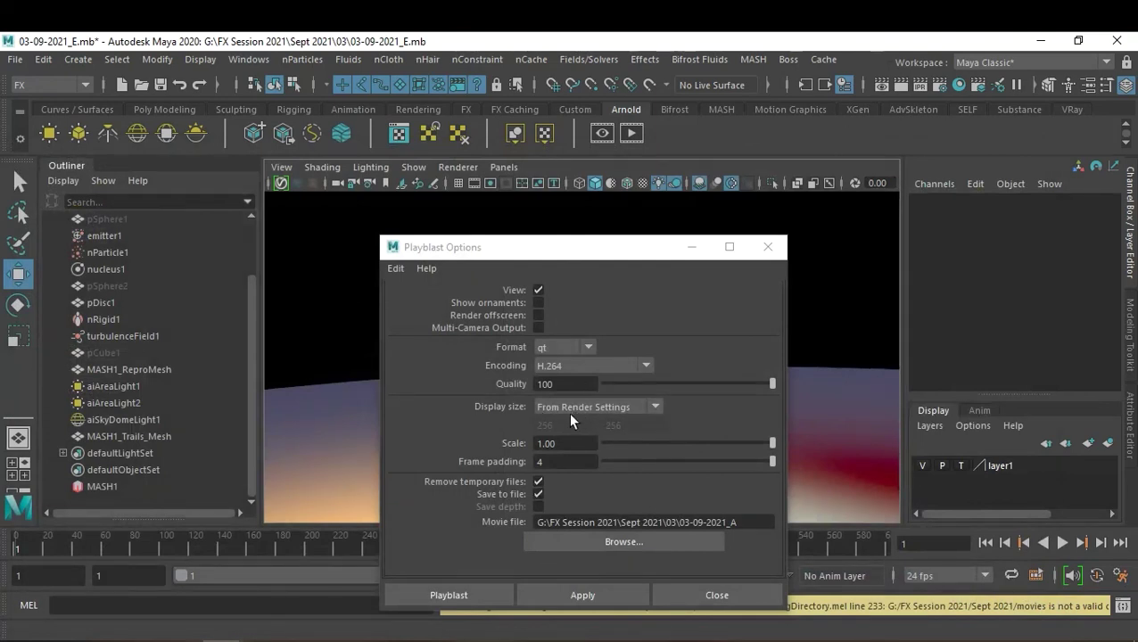
{"action": "left_click", "coordinate": [460, 595]}
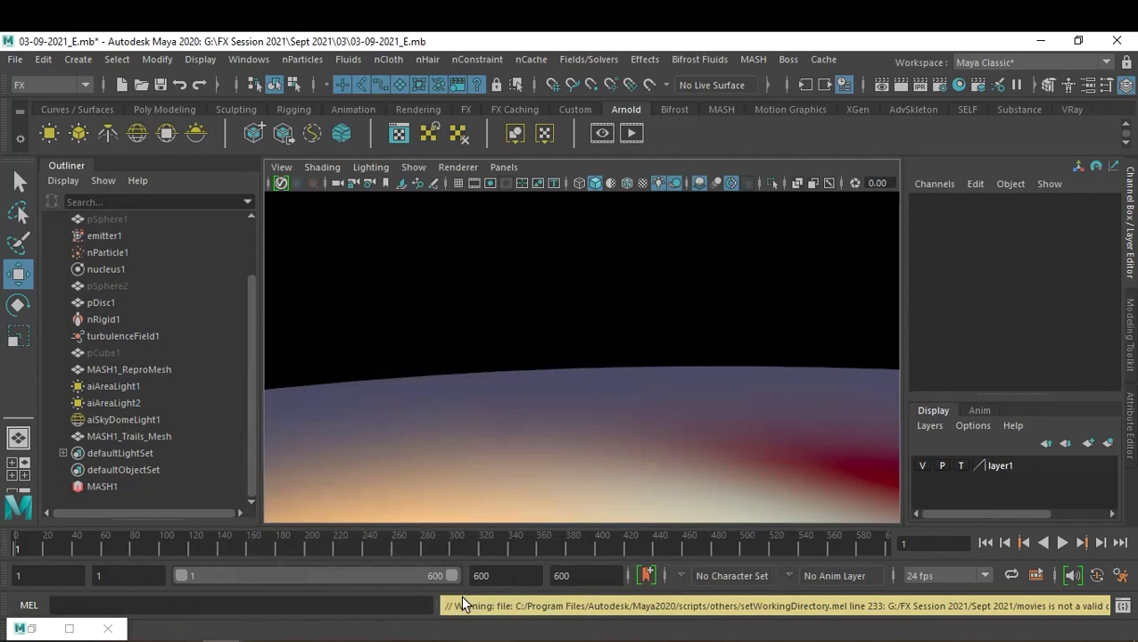